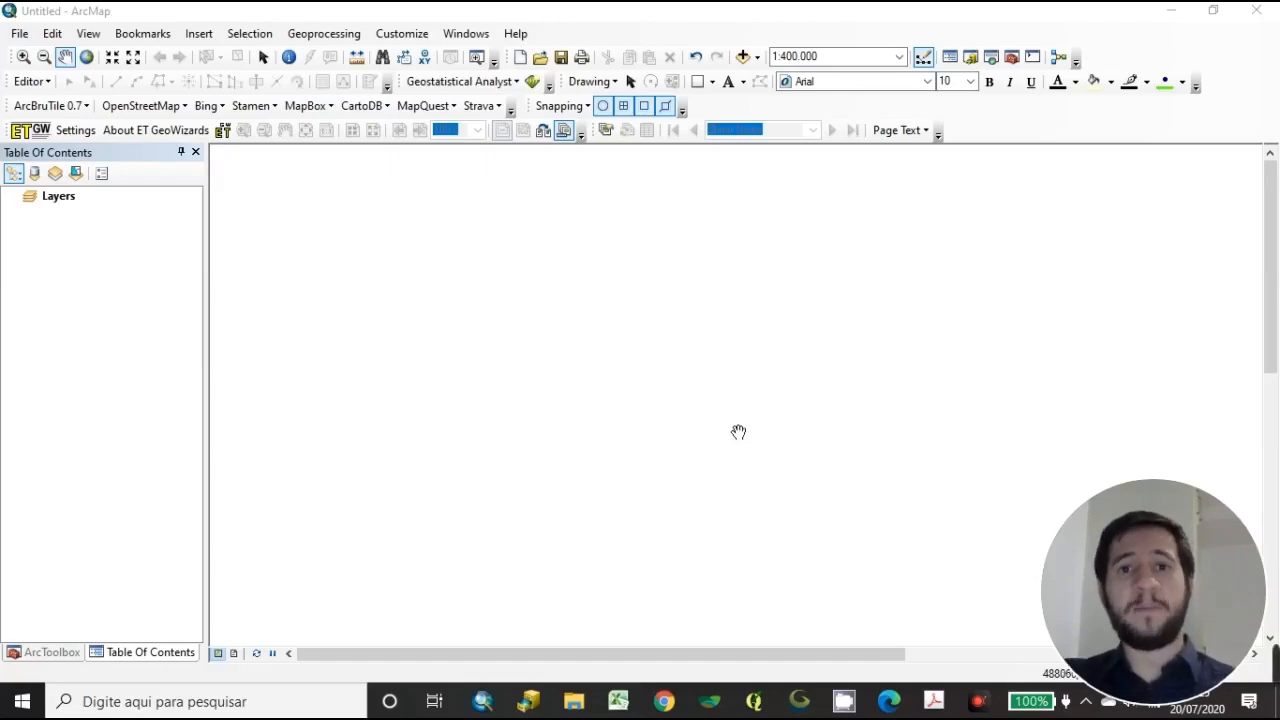
- Show the ArcToolbox pane and open the Image Analysis window over the map area
click(735, 338)
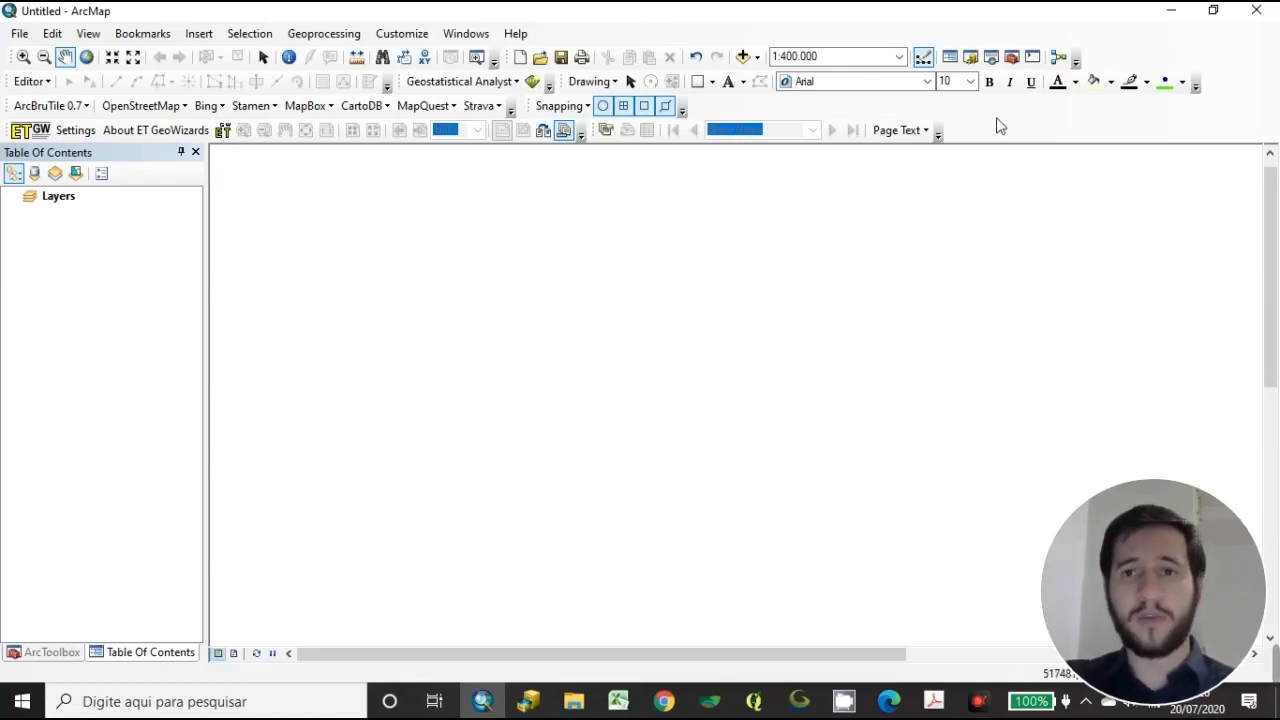
click(1010, 57)
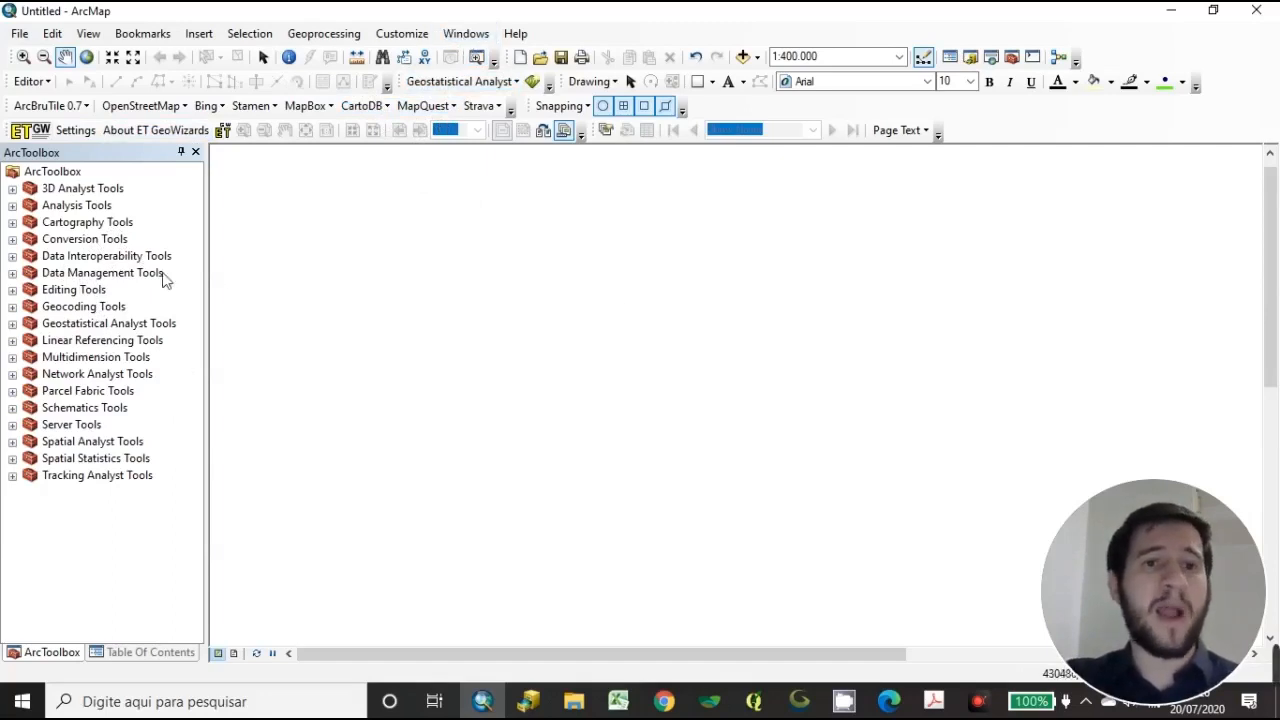
click(478, 40)
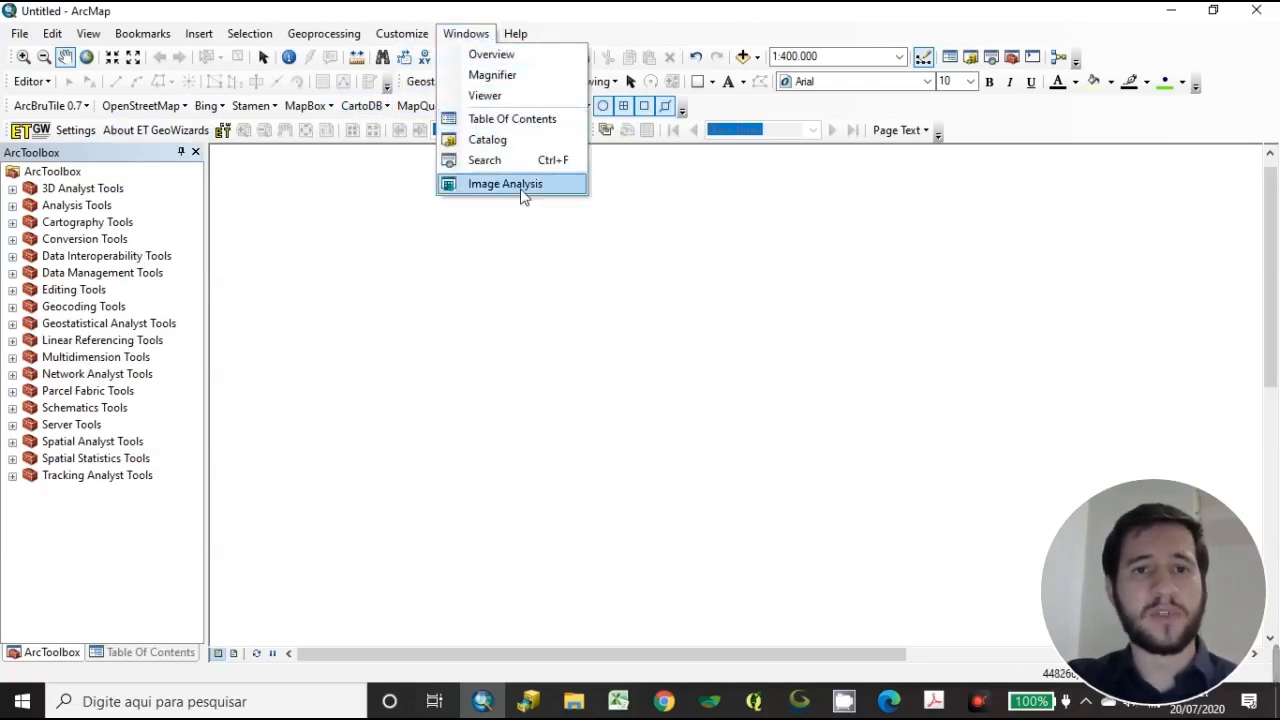
click(569, 186)
drag(831, 84, 732, 96)
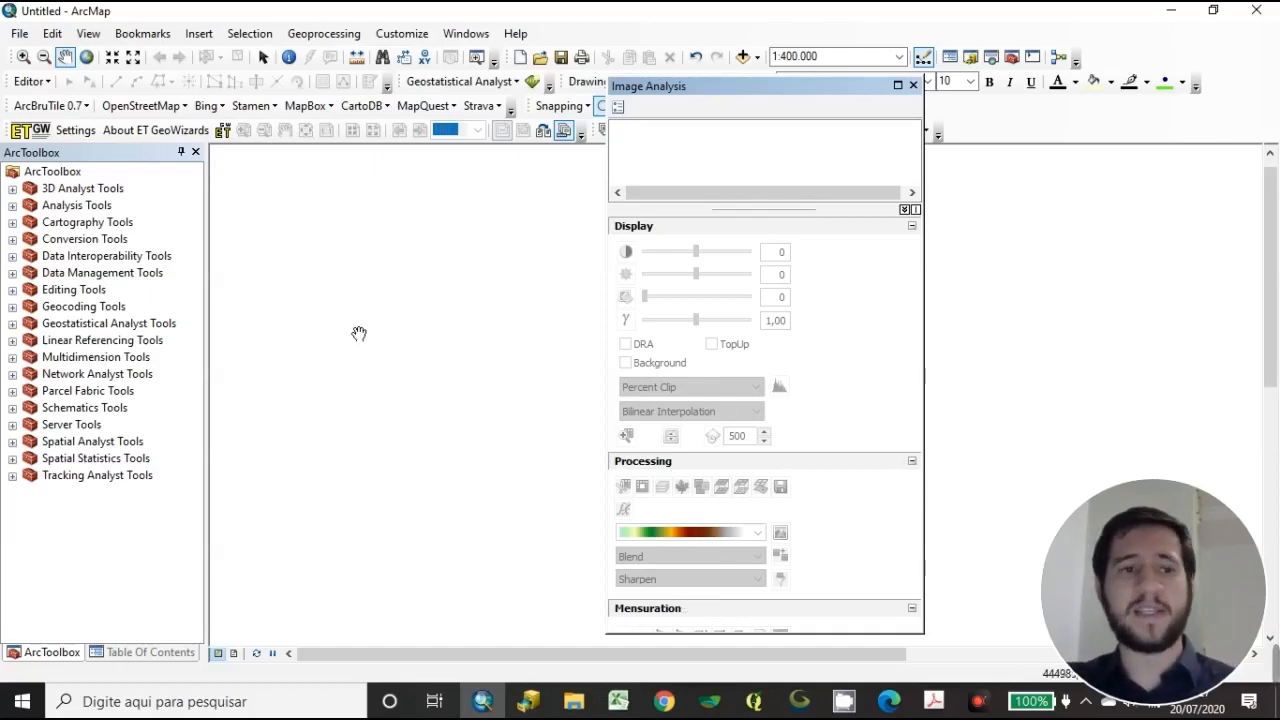
click(50, 358)
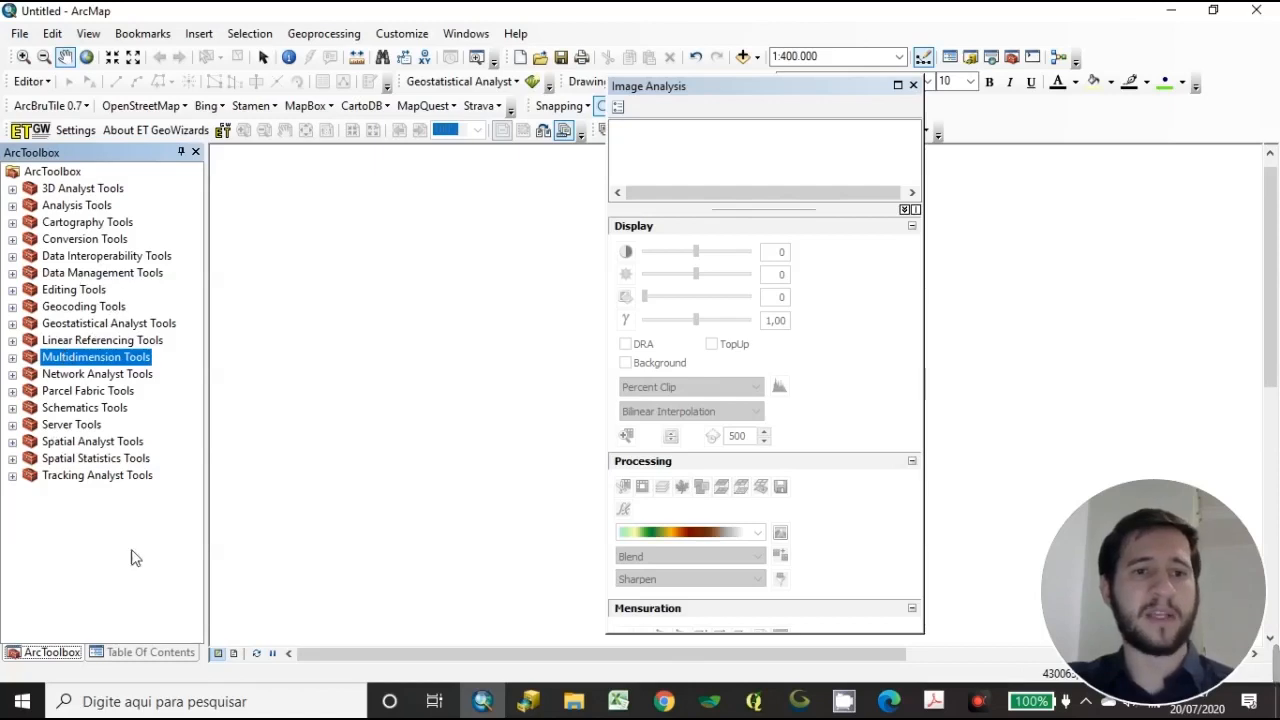
click(887, 378)
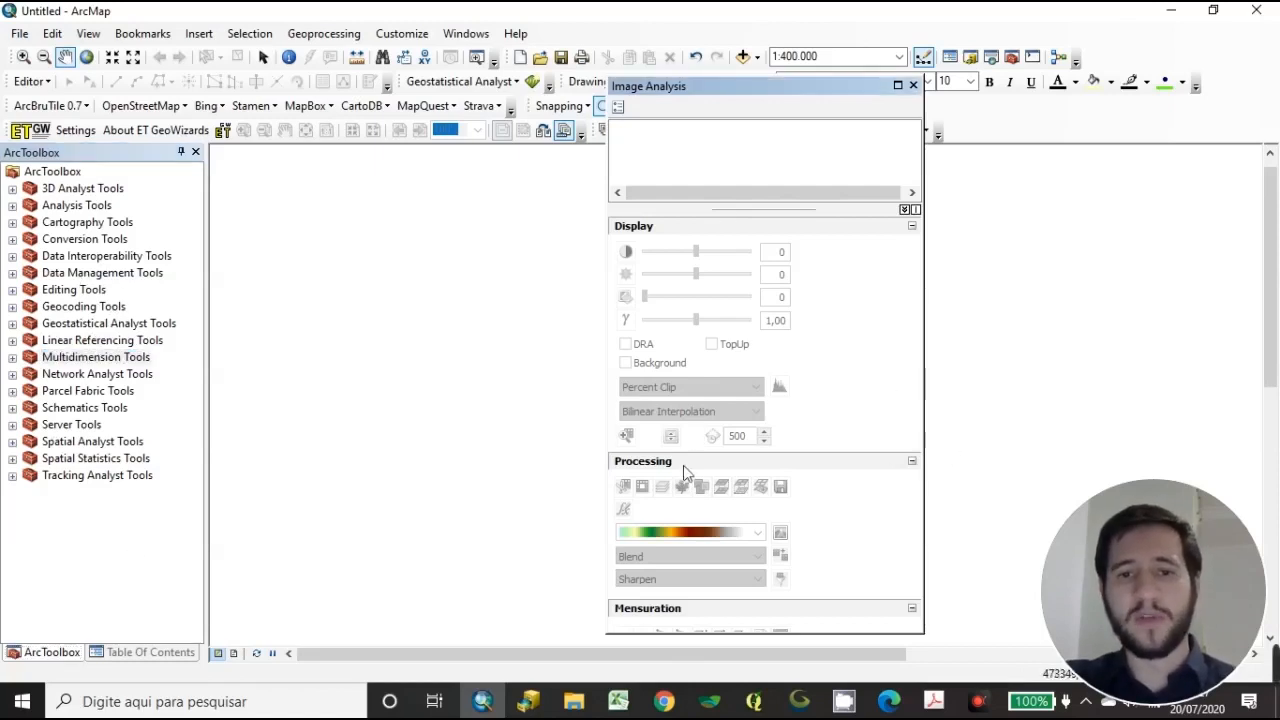
click(116, 276)
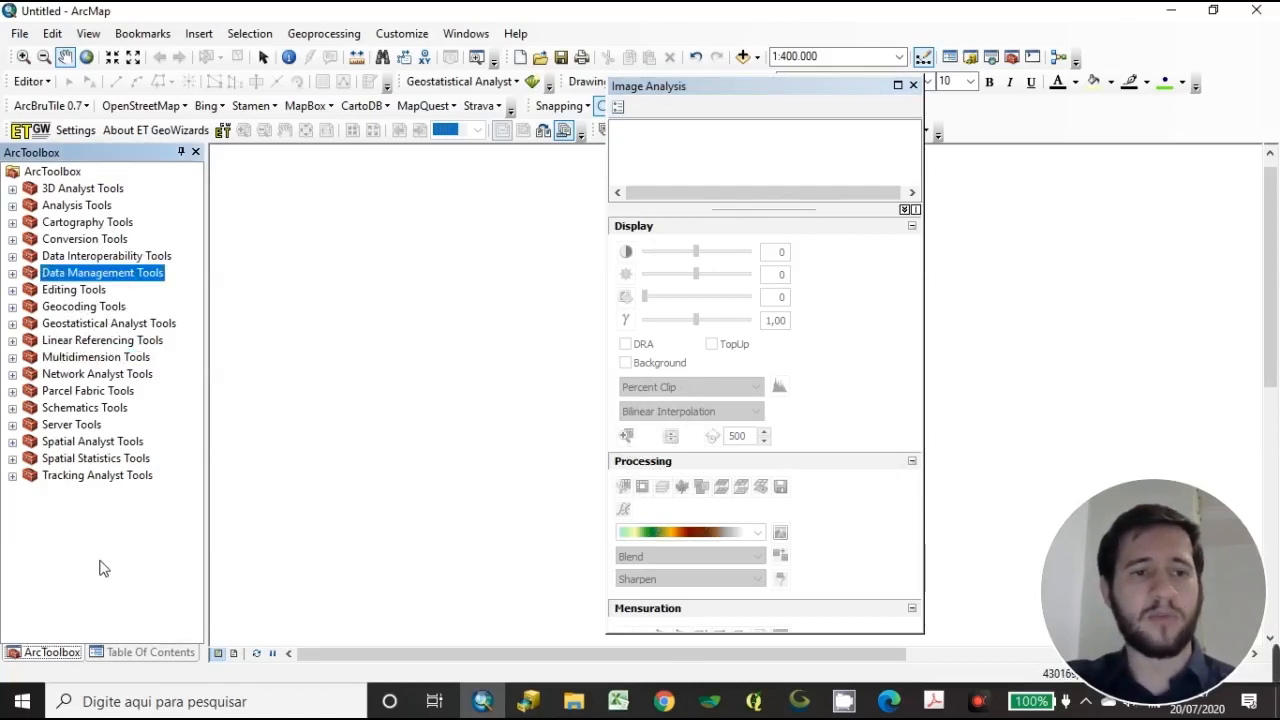
click(868, 310)
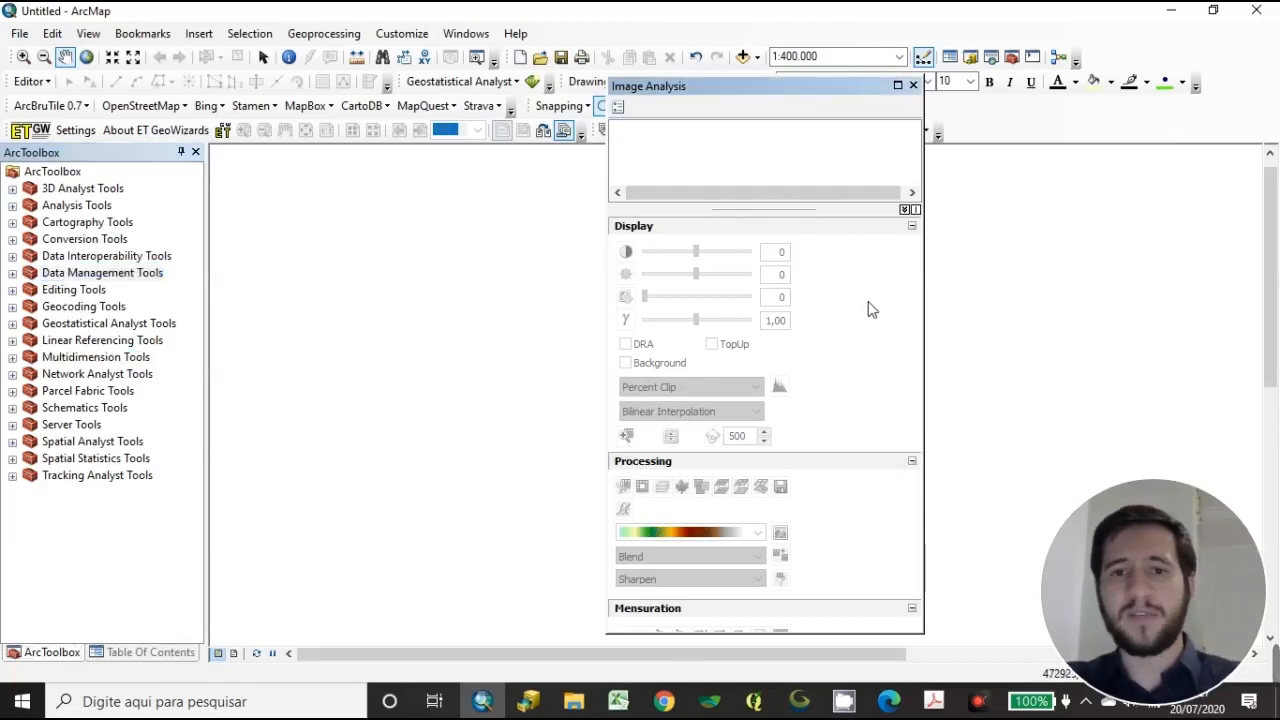
- Reposition the floating Image Analysis window higher up and lengthen it to fit the whole Mensuration section
drag(712, 84, 737, 32)
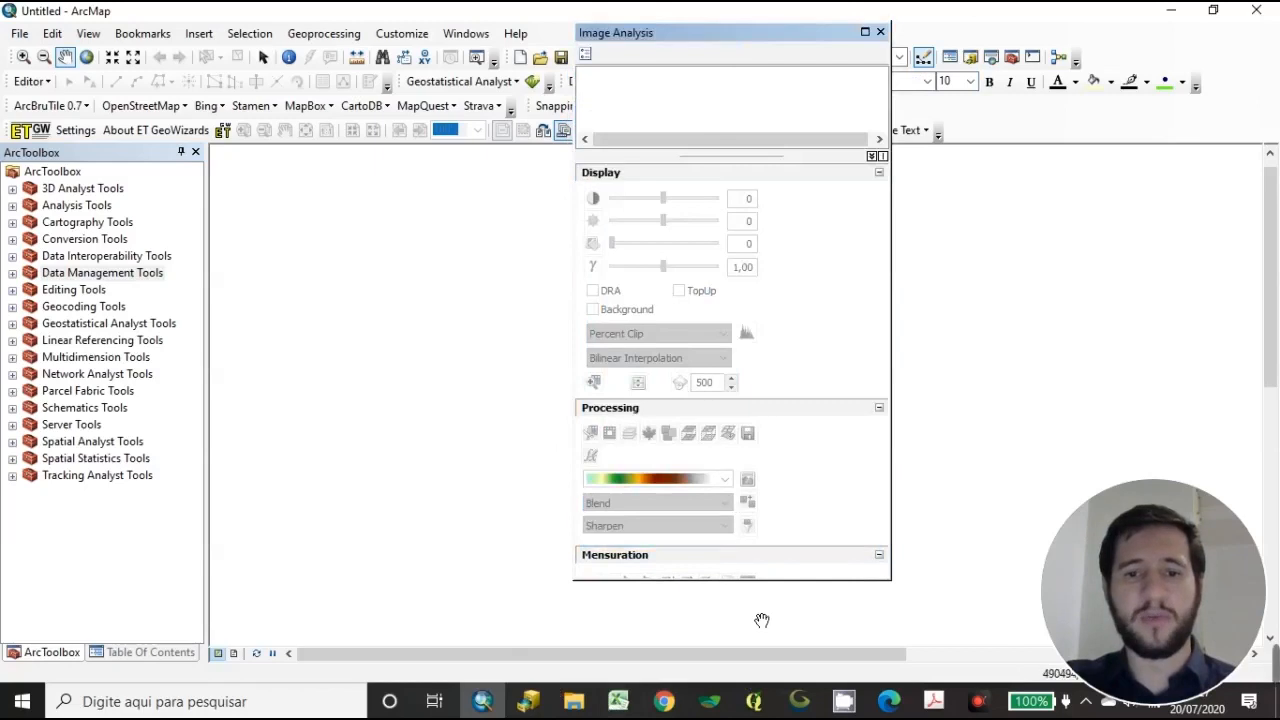
drag(746, 583, 734, 654)
drag(737, 47, 669, 33)
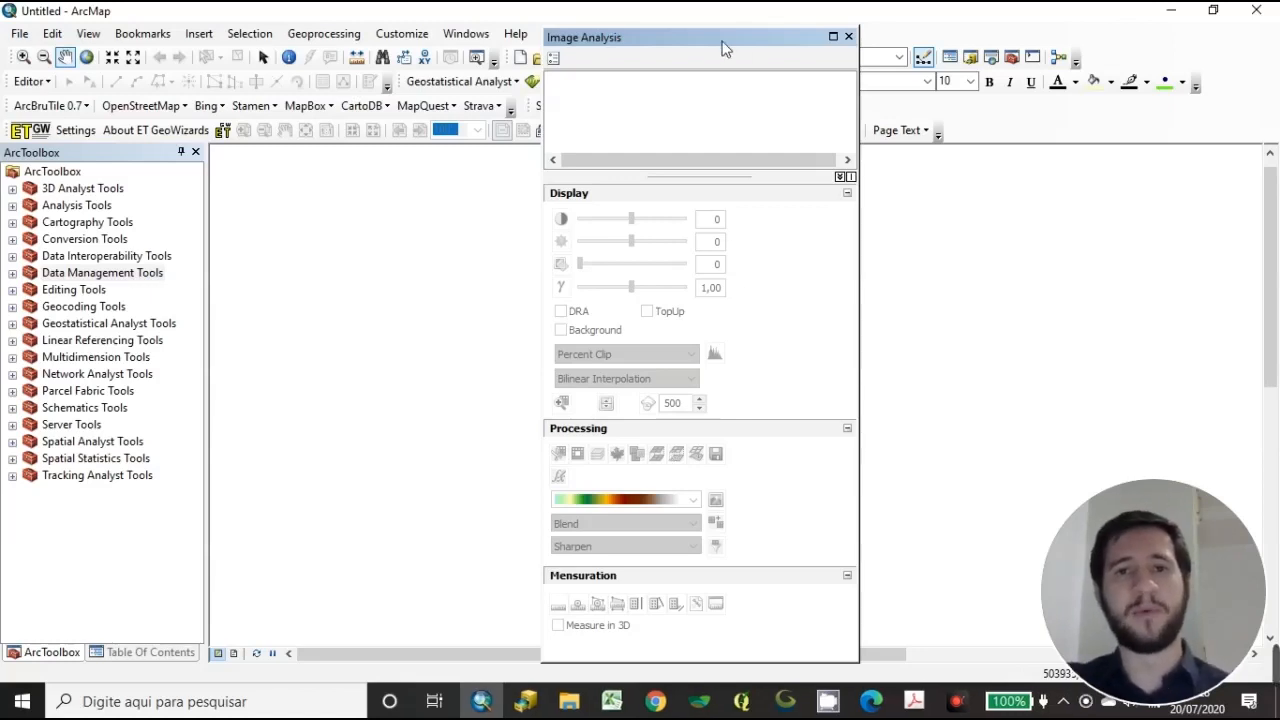
drag(721, 41, 794, 40)
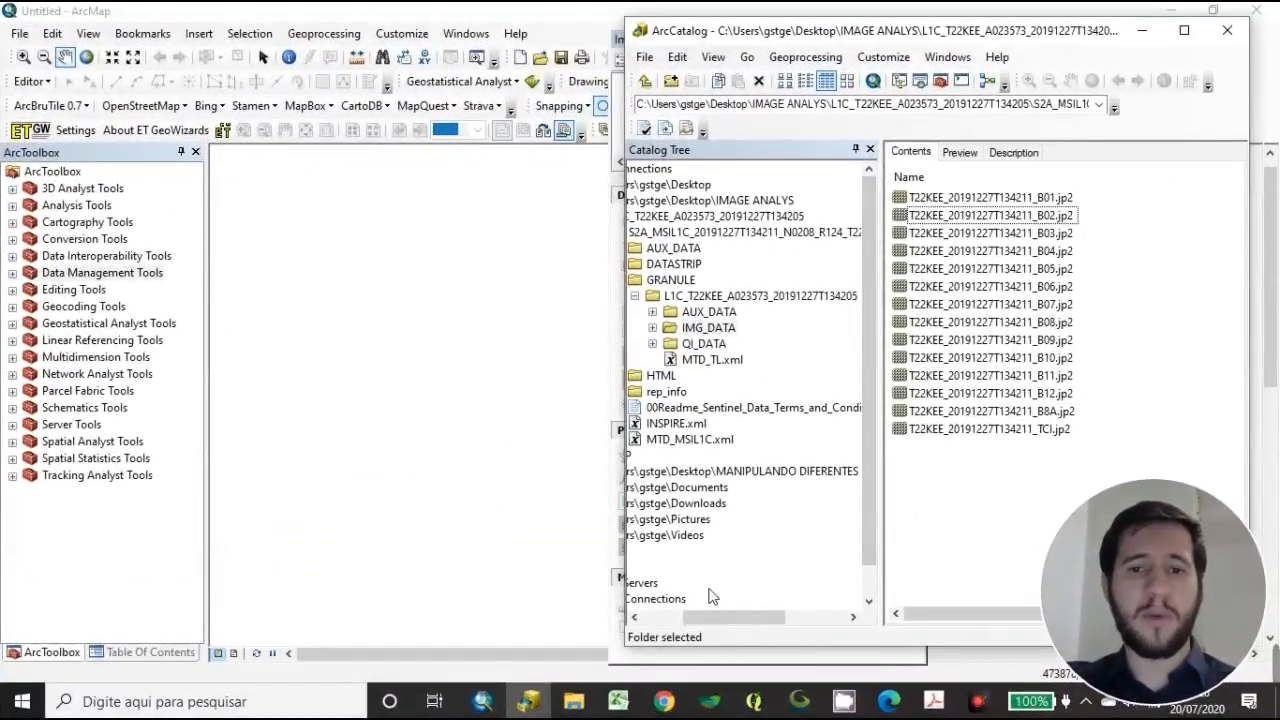
- Switch to ArcCatalog, collapse the L1C_T22KEE_A023573_20191227T134205 folder and look at its contents
drag(728, 617, 699, 617)
click(774, 327)
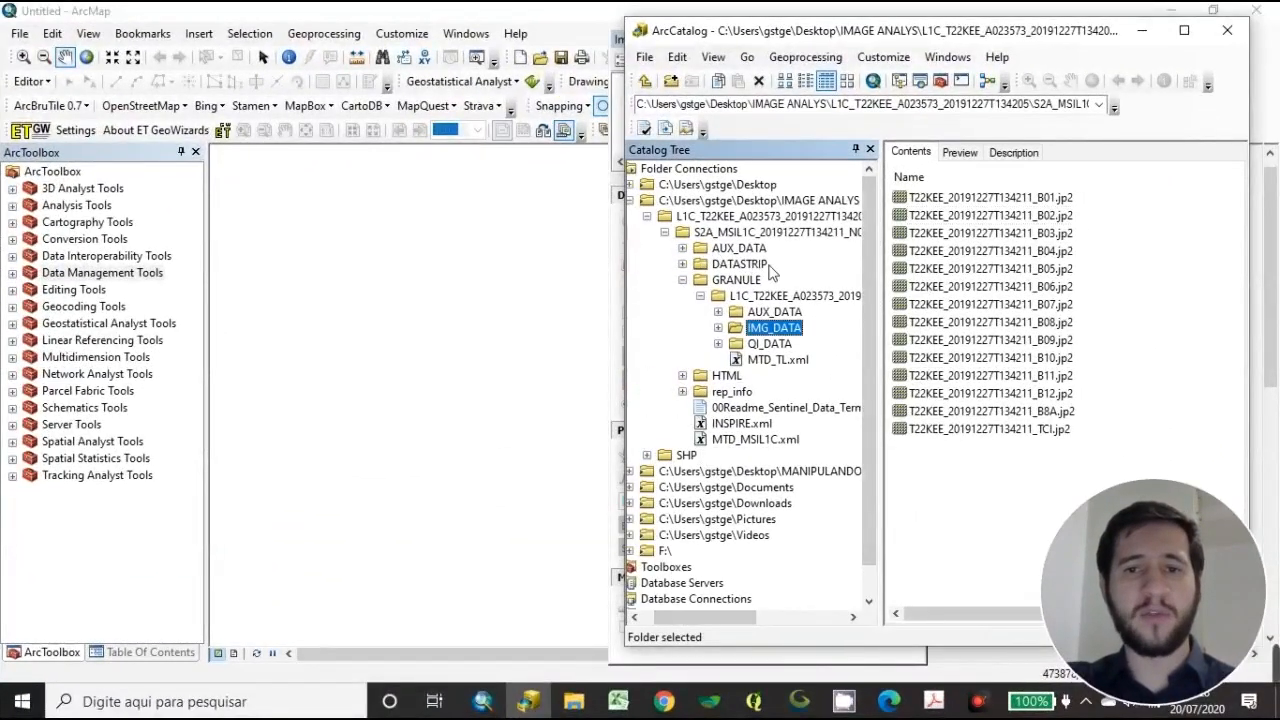
double_click(665, 218)
click(993, 285)
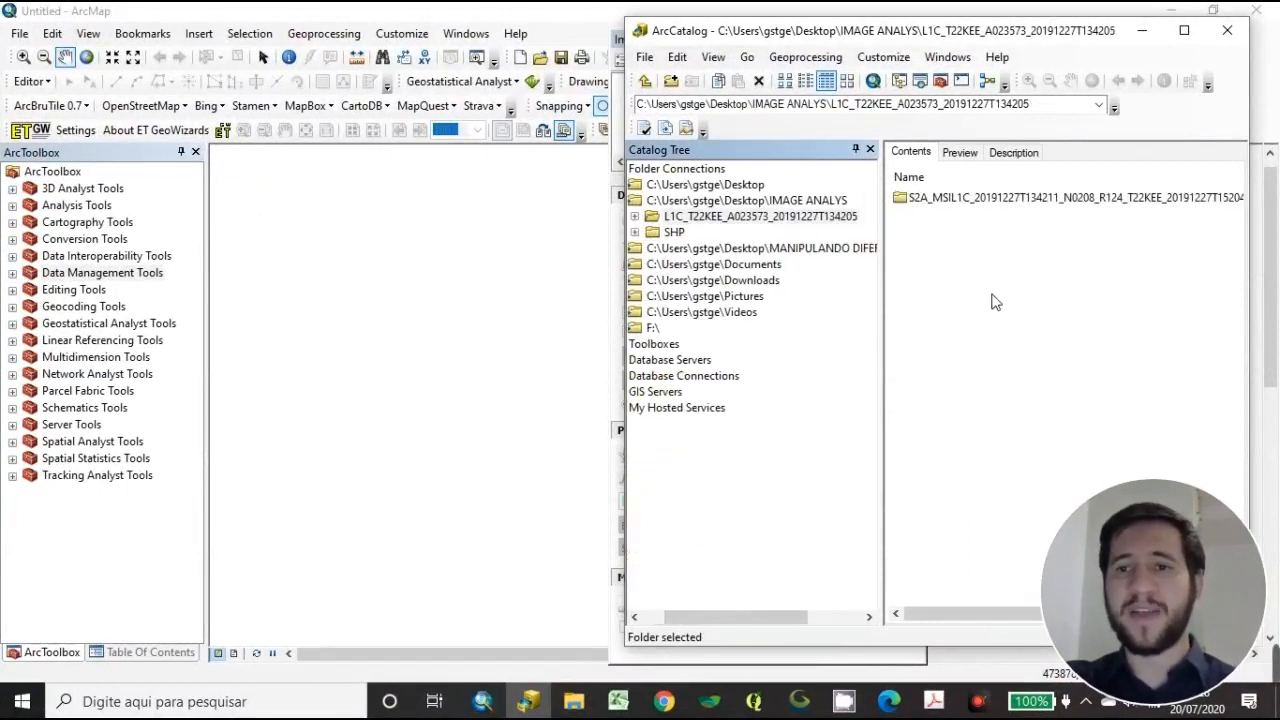
click(990, 200)
click(964, 266)
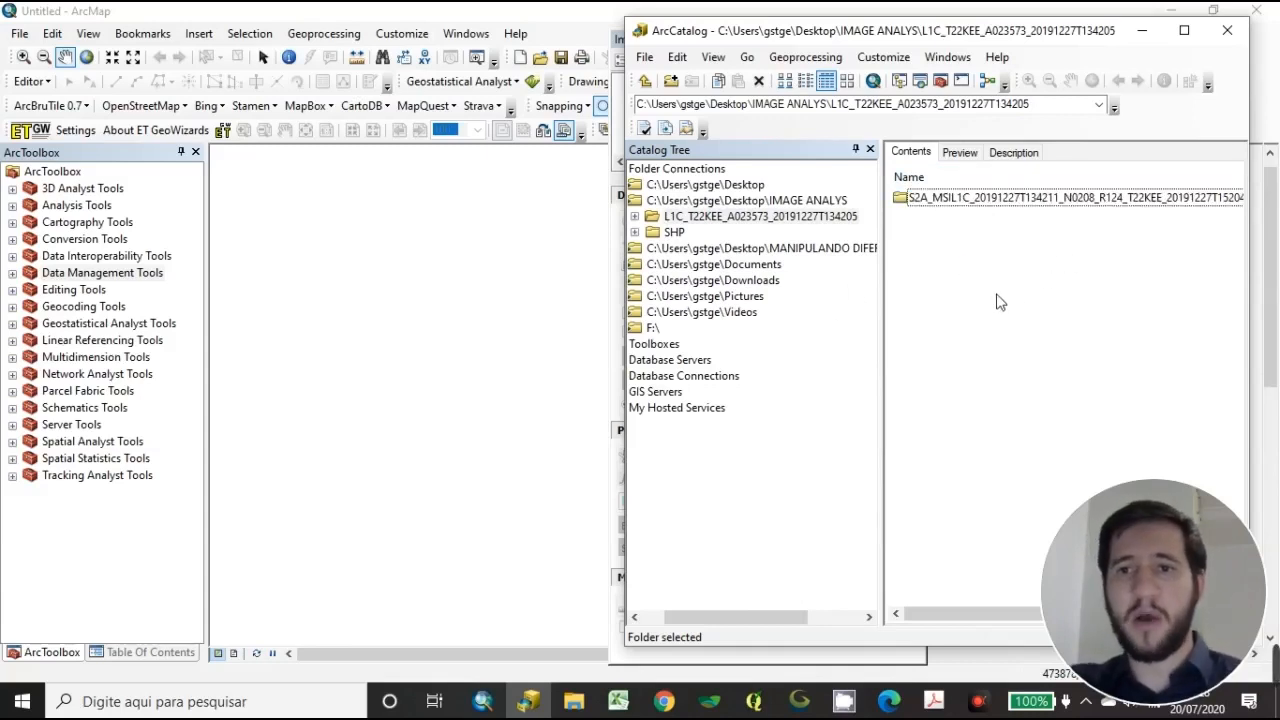
click(940, 200)
- Expand the L1C_T22KEE_A023573_20191227T134205 folder down to the band rasters inside IMG_DATA
double_click(660, 217)
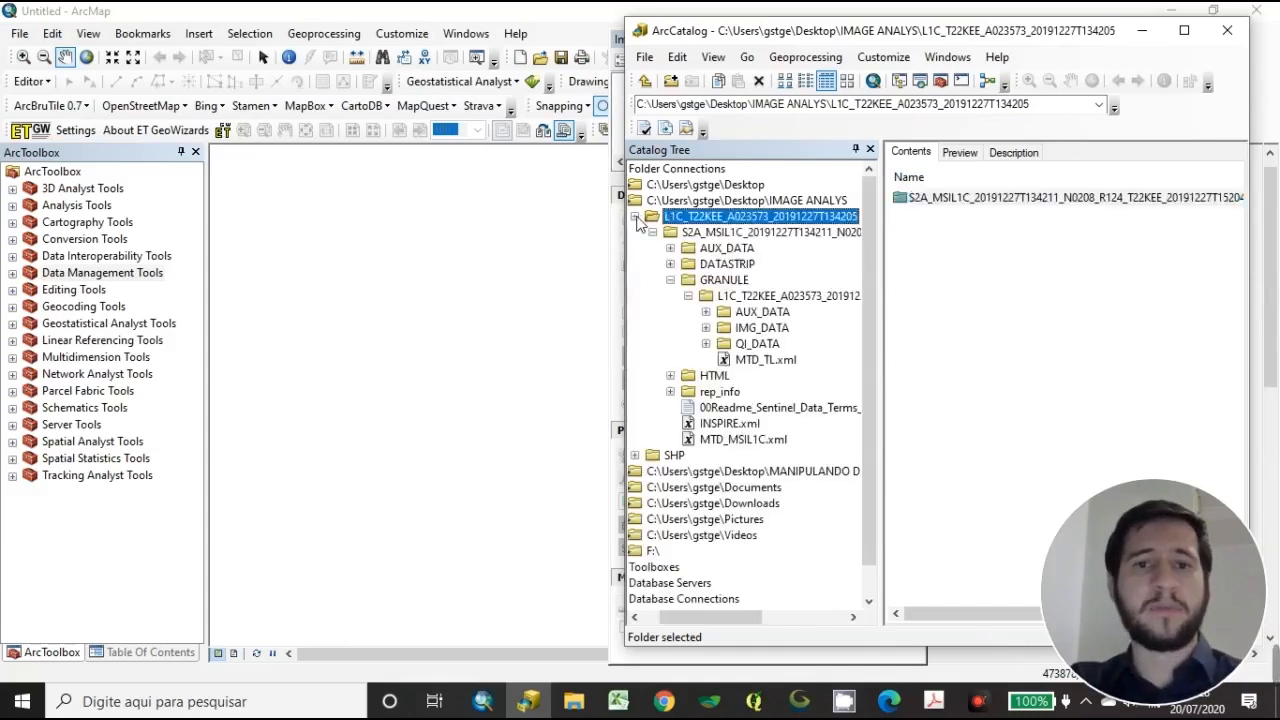
click(706, 328)
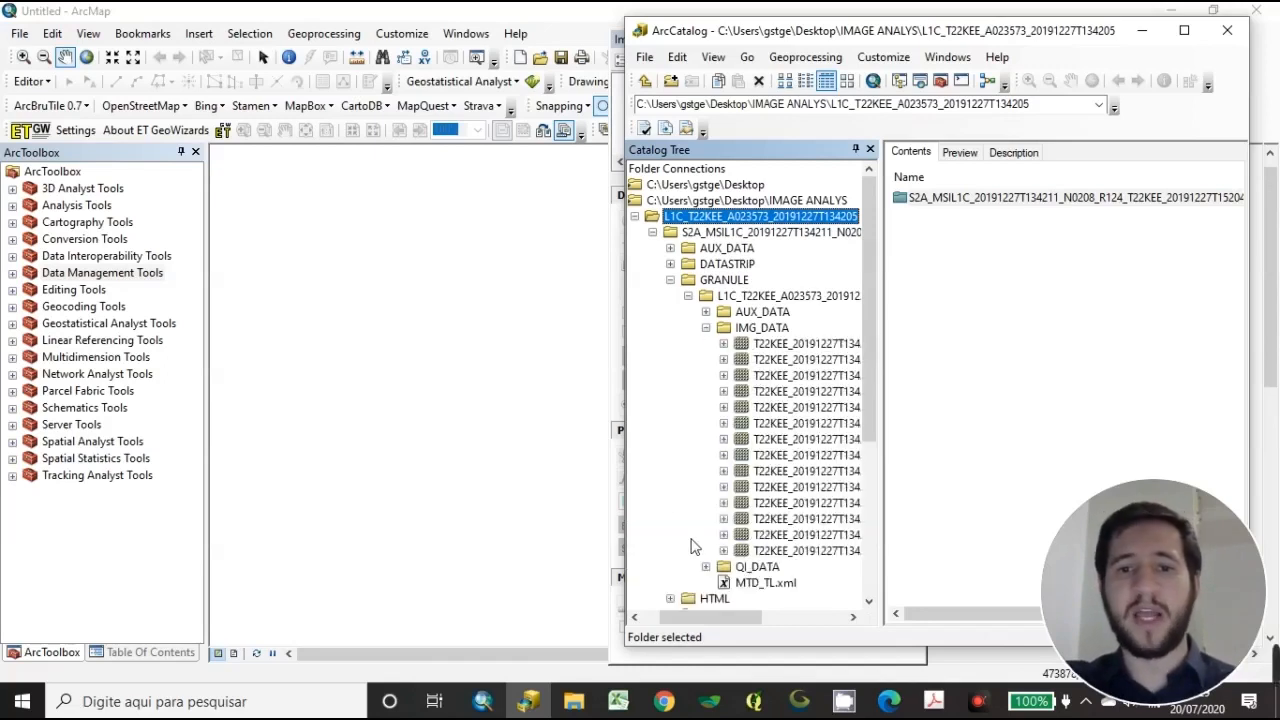
drag(724, 628, 757, 626)
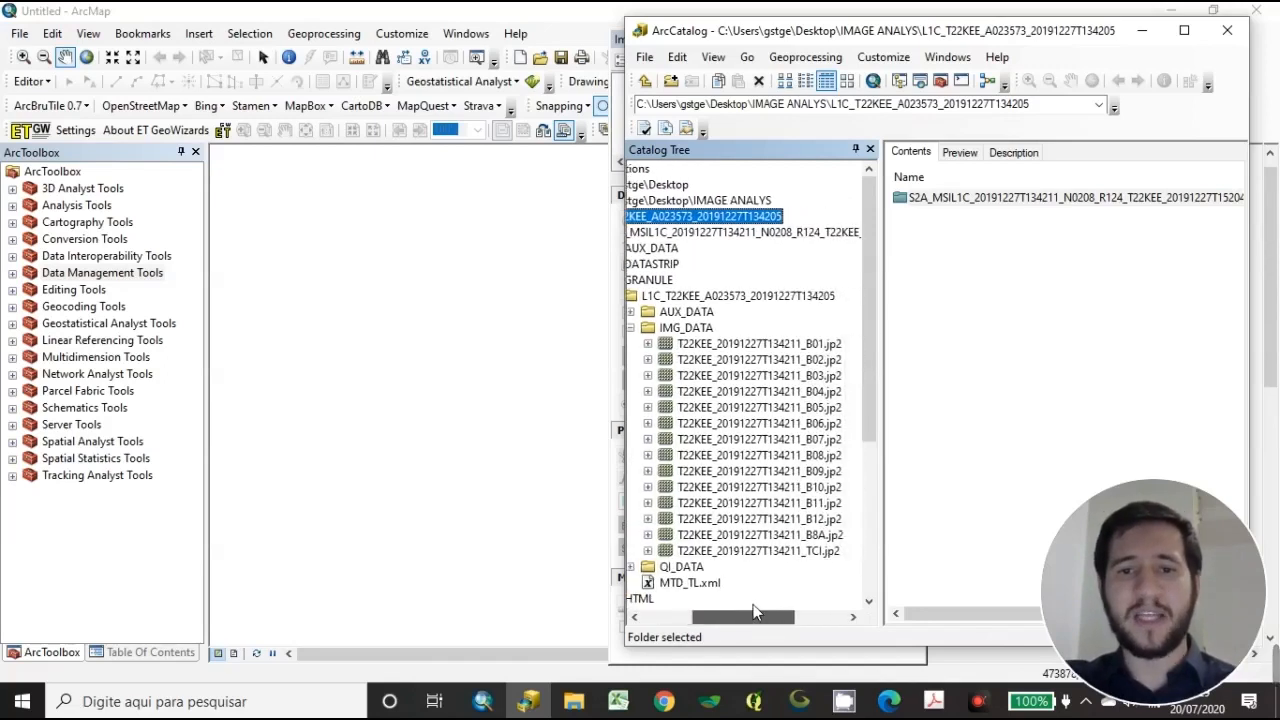
- Examine the Sentinel-2 band rasters B01 to B04 one by one in the IMG_DATA folder
click(815, 346)
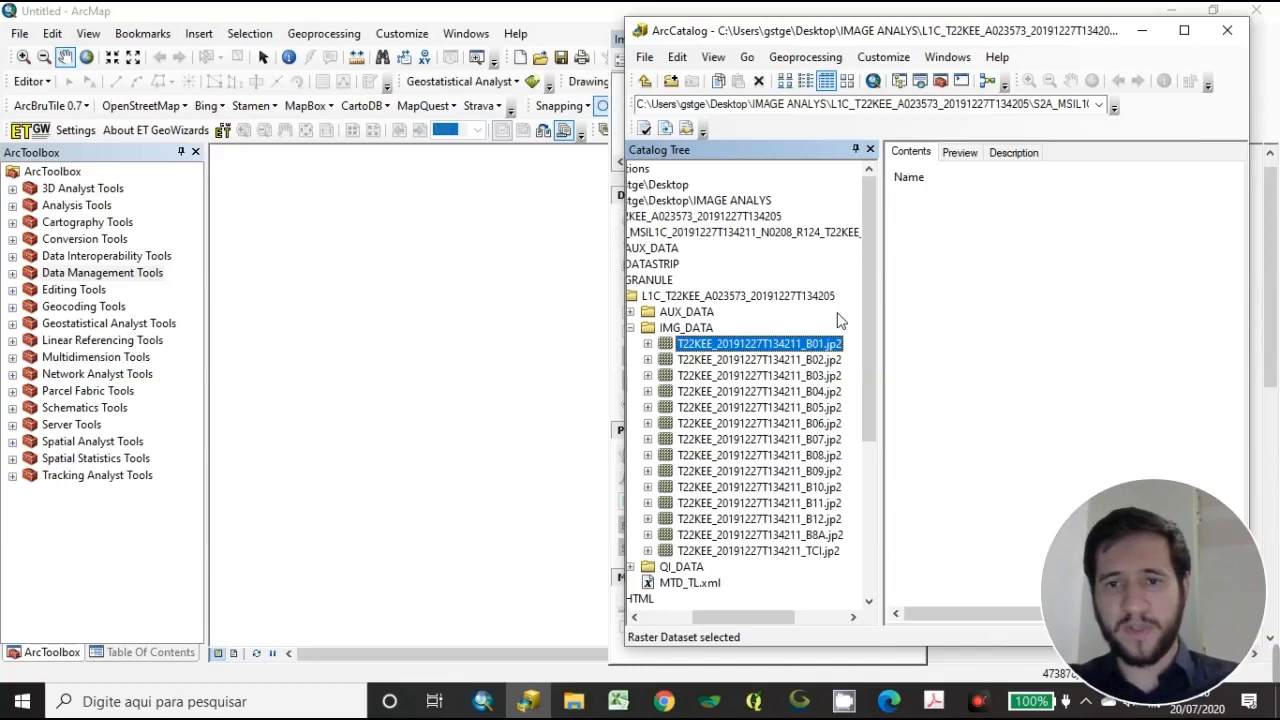
click(814, 360)
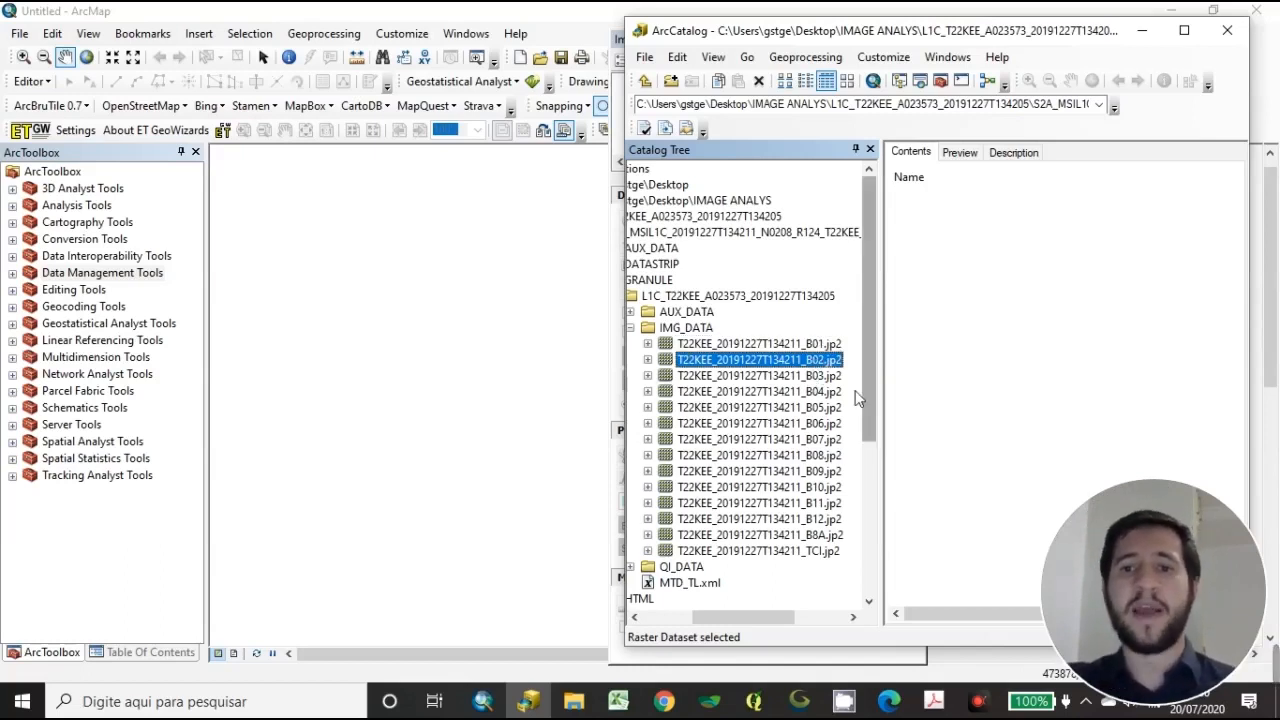
click(826, 345)
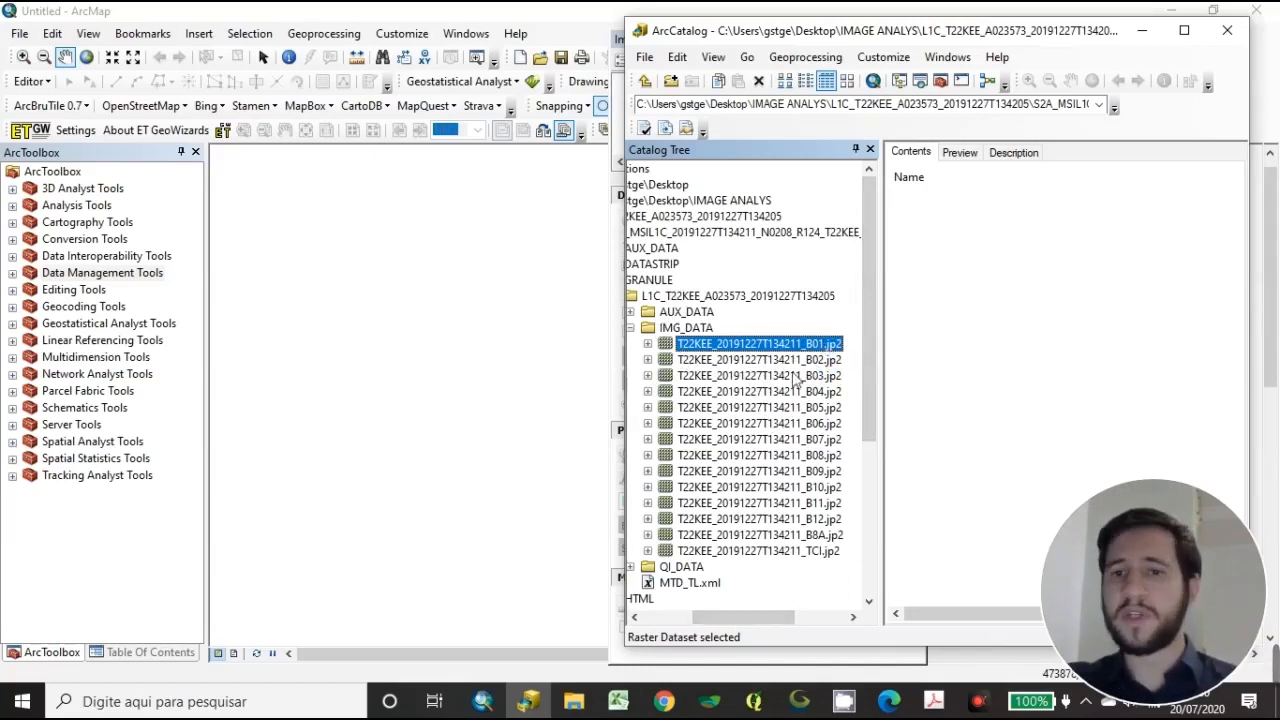
click(811, 360)
click(786, 377)
click(800, 361)
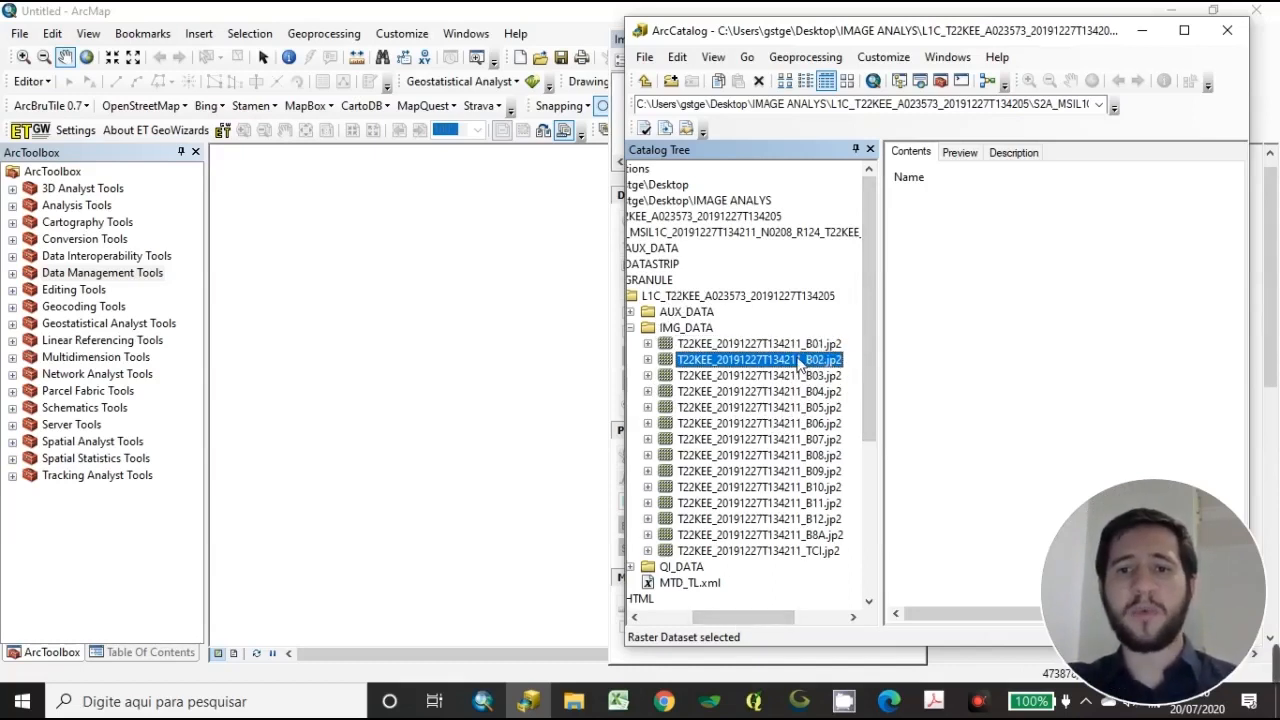
click(797, 345)
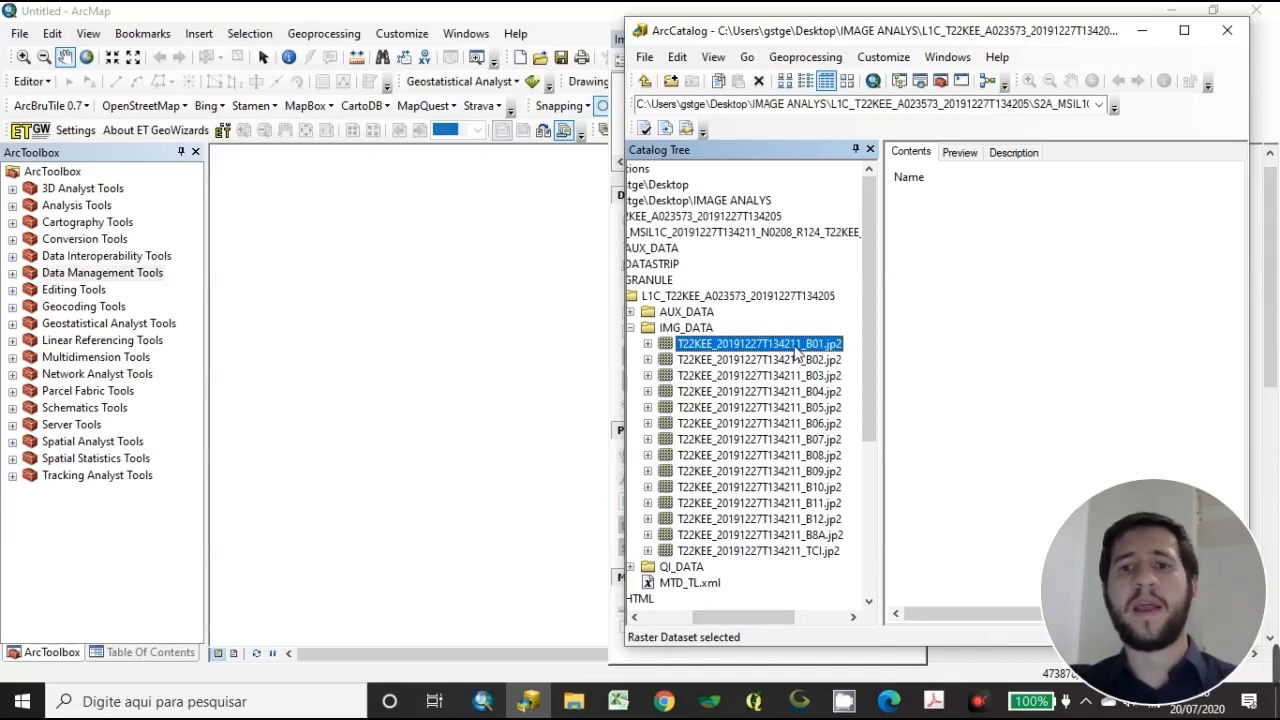
click(800, 361)
click(802, 345)
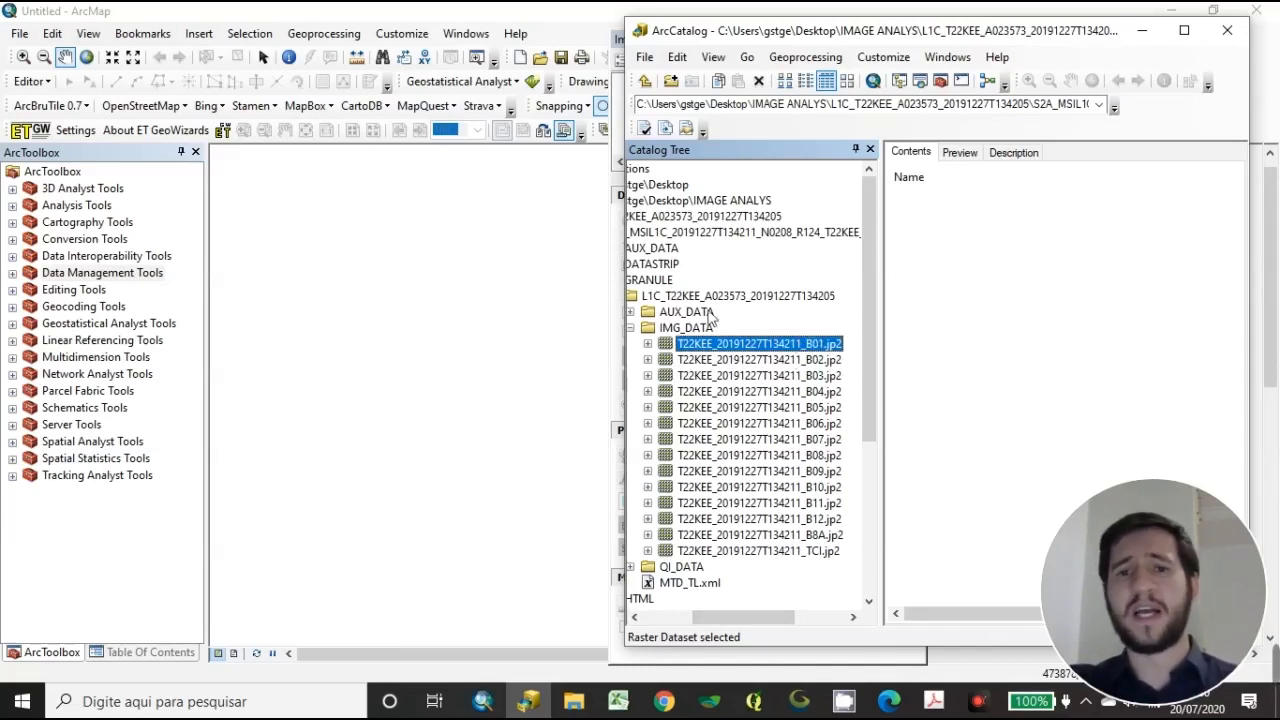
click(818, 362)
click(819, 379)
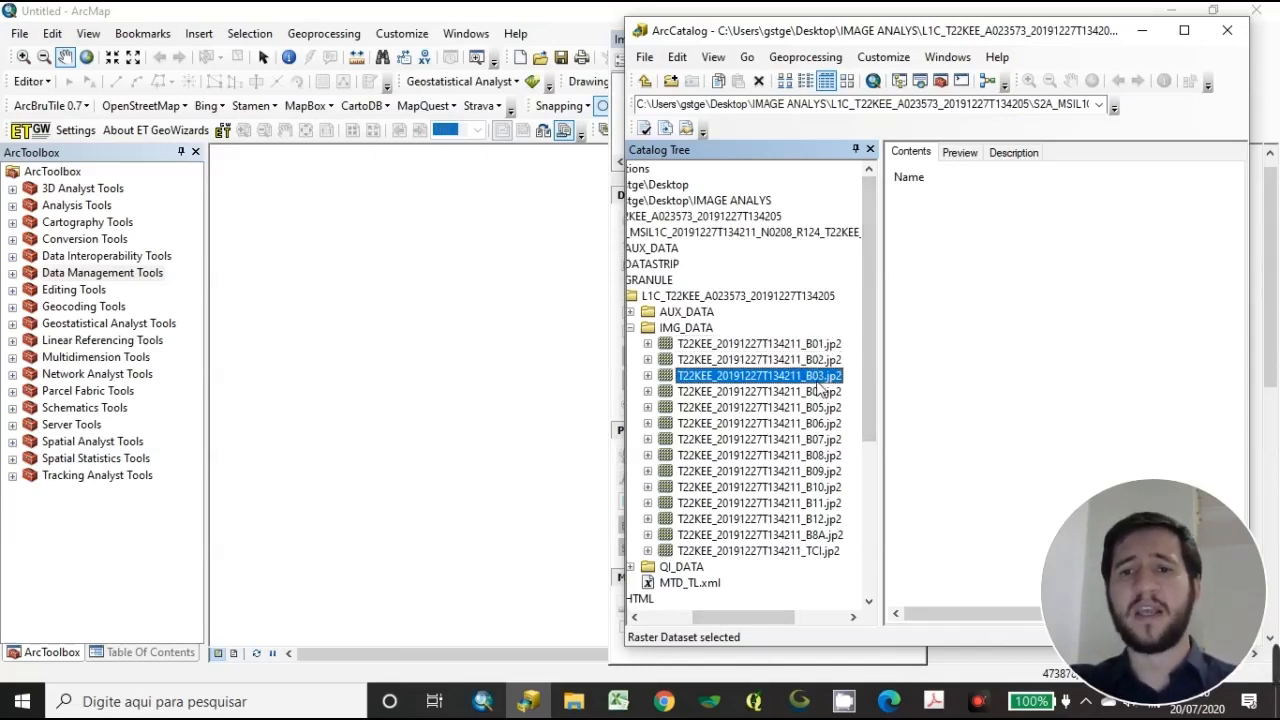
click(818, 392)
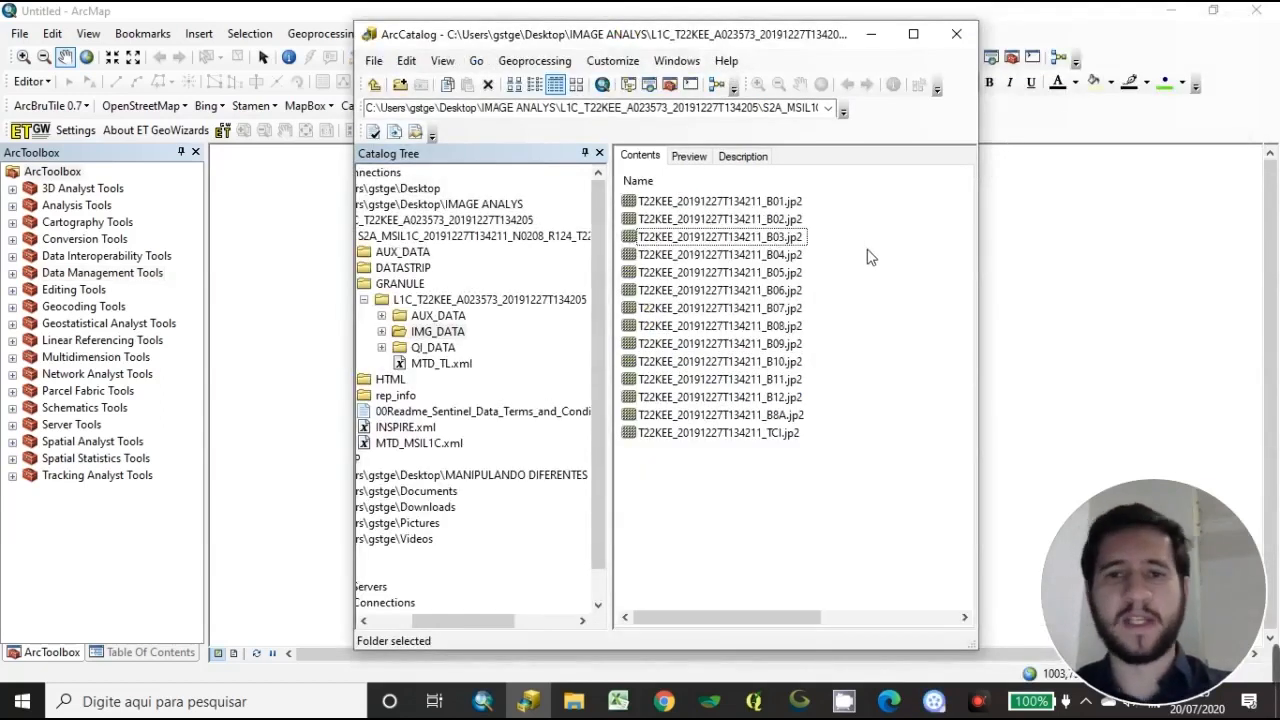
- Compare the B02, B03 and B04 rasters among the IMG_DATA bands
click(748, 201)
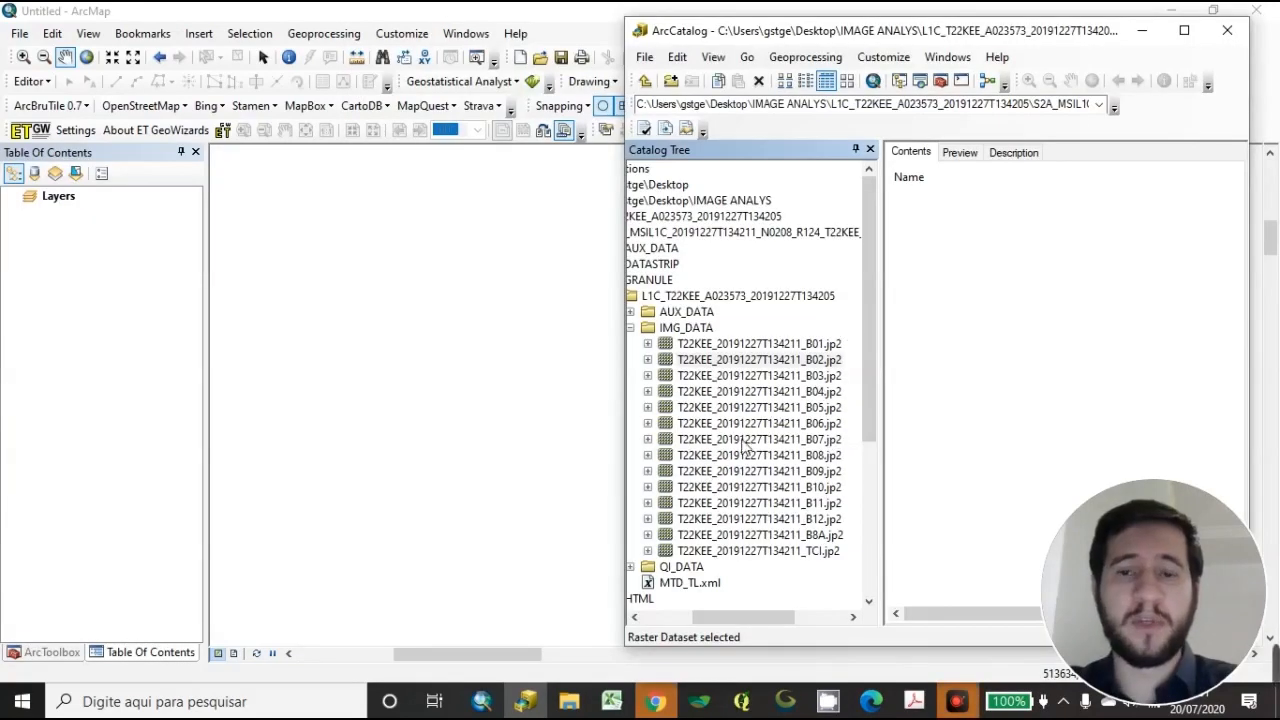
click(806, 358)
click(793, 395)
click(804, 375)
click(808, 360)
click(804, 378)
click(801, 393)
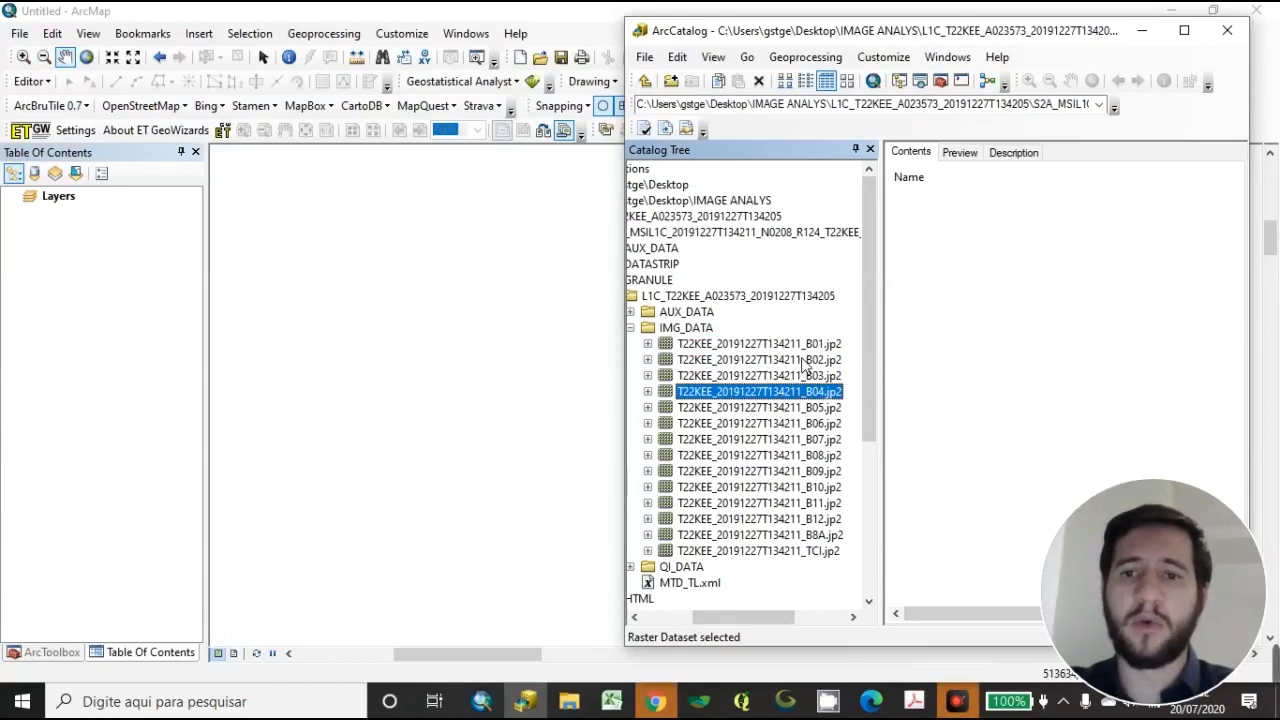
- Switch to Chrome and review the EngeSat Sentinel-2 page, covering the satellite description and the spectral band table
click(652, 703)
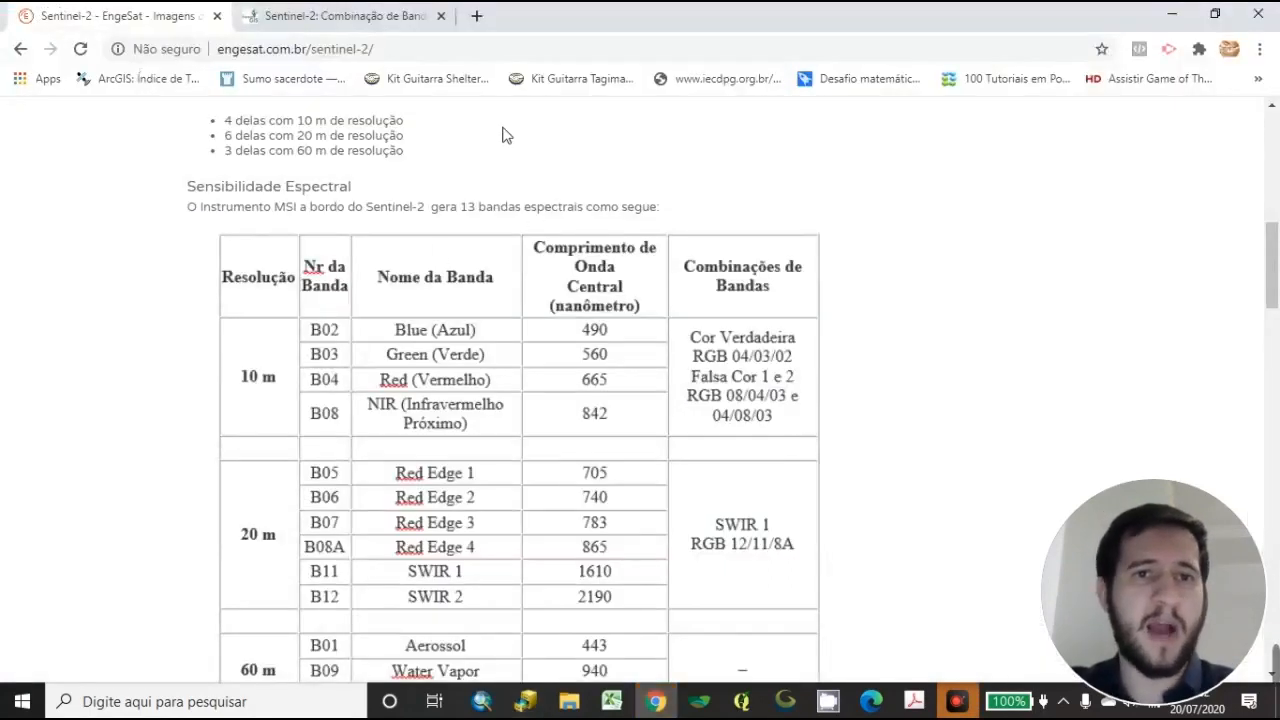
scroll(480, 357, down, 2)
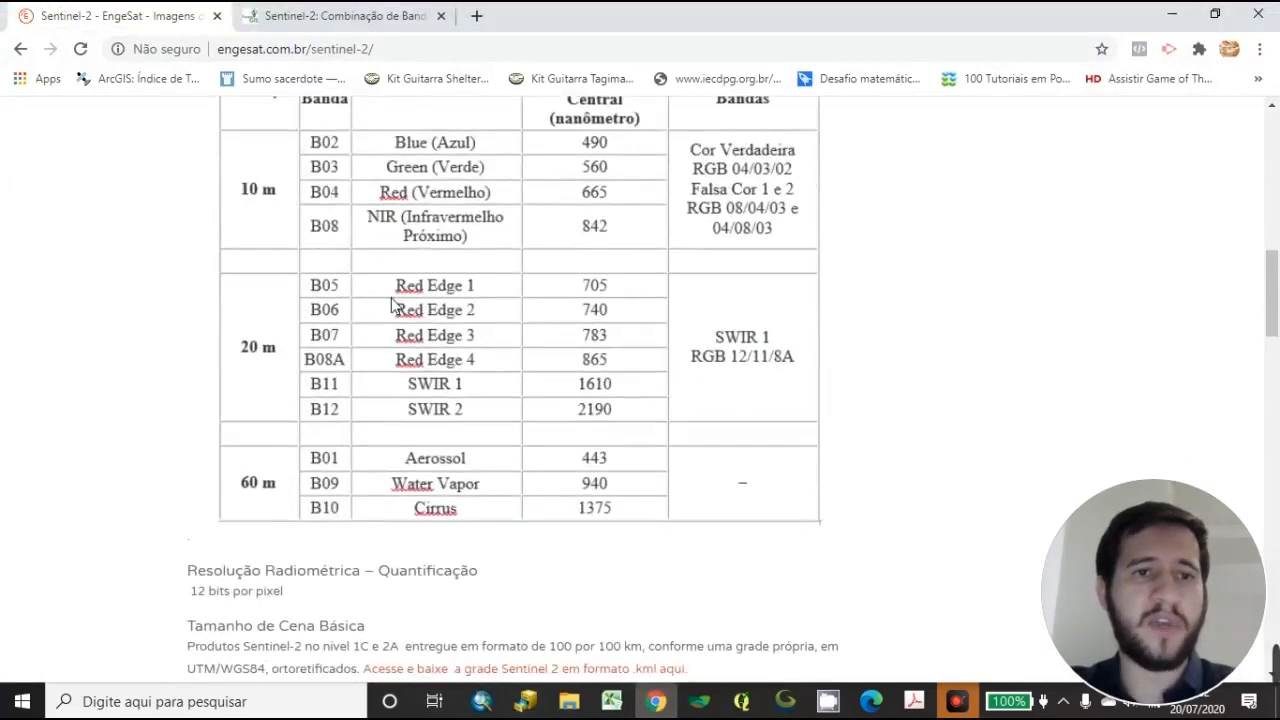
scroll(393, 305, up, 1)
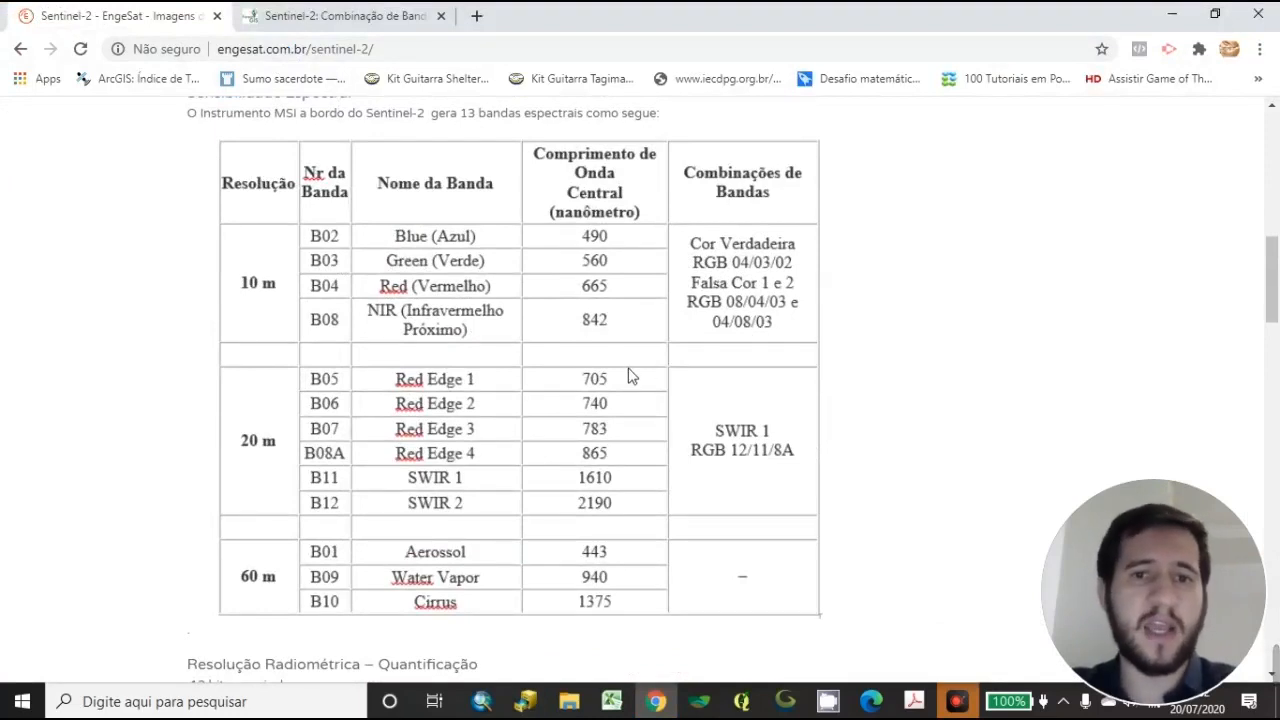
scroll(440, 340, up, 7)
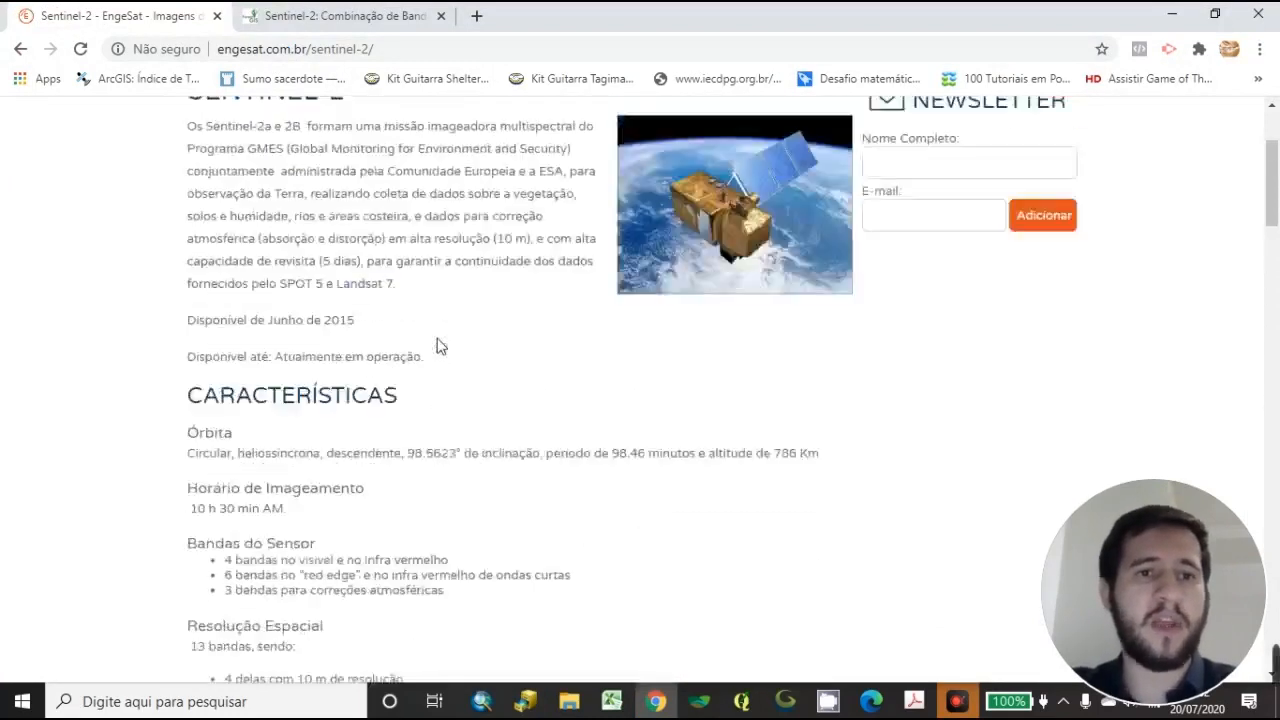
scroll(437, 345, up, 2)
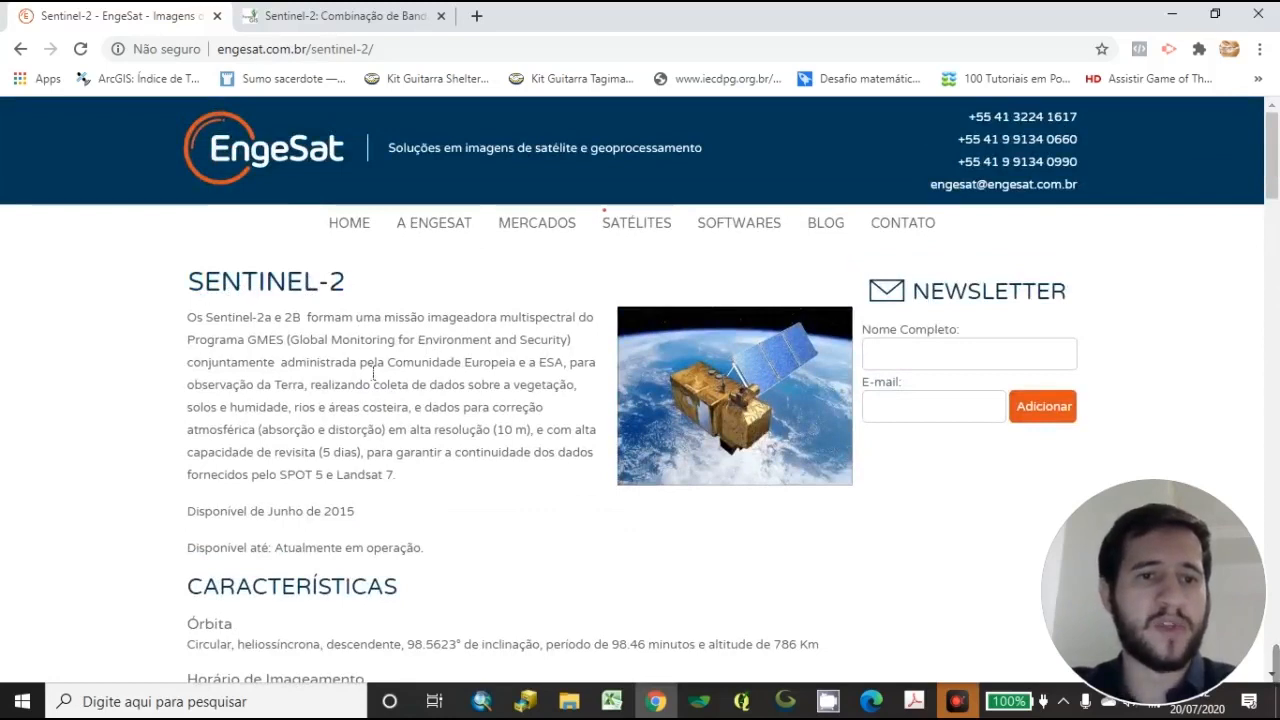
scroll(373, 373, down, 9)
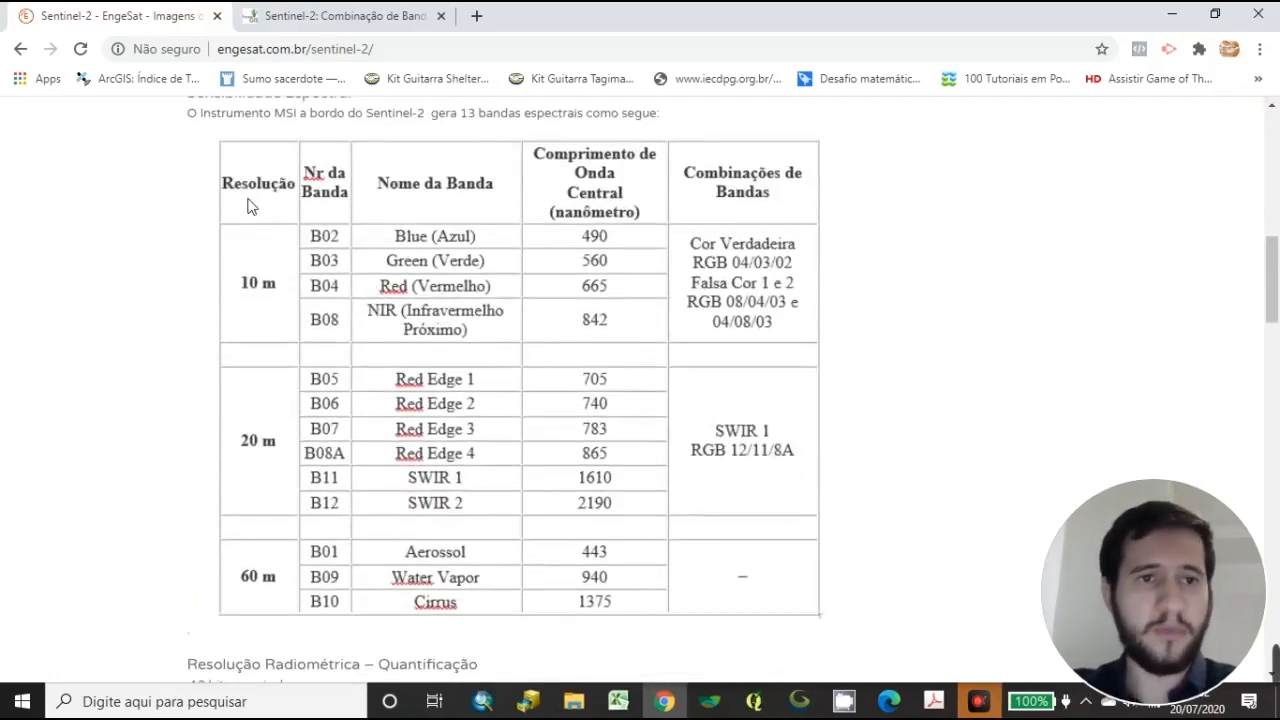
- Examine the table's spatial resolution, band numbers and band names, focusing on the 10 m bands starting with B02
scroll(233, 199, up, 1)
drag(189, 207, 850, 240)
click(850, 240)
scroll(889, 260, down, 2)
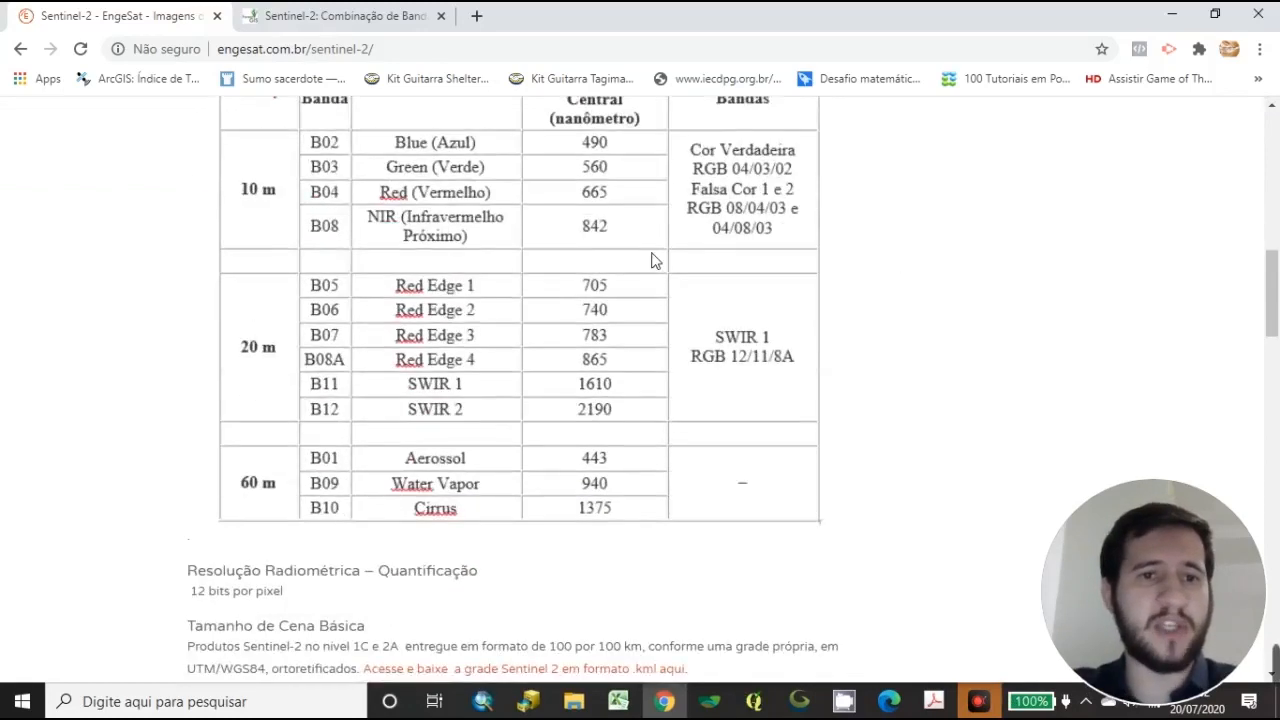
scroll(651, 260, up, 1)
drag(328, 246, 412, 243)
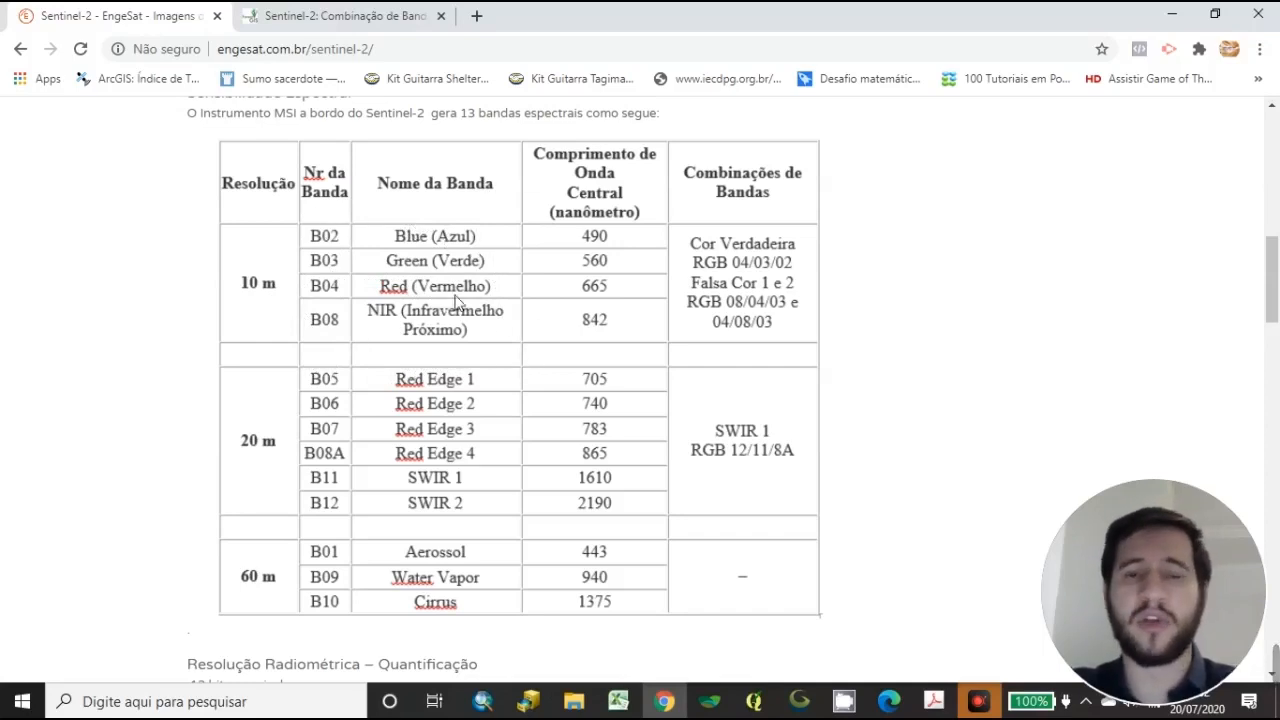
- Review the 20 m and 60 m bands in the Sentinel-2 table and switch to ArcCatalog over the ArcMap window
scroll(432, 395, down, 1)
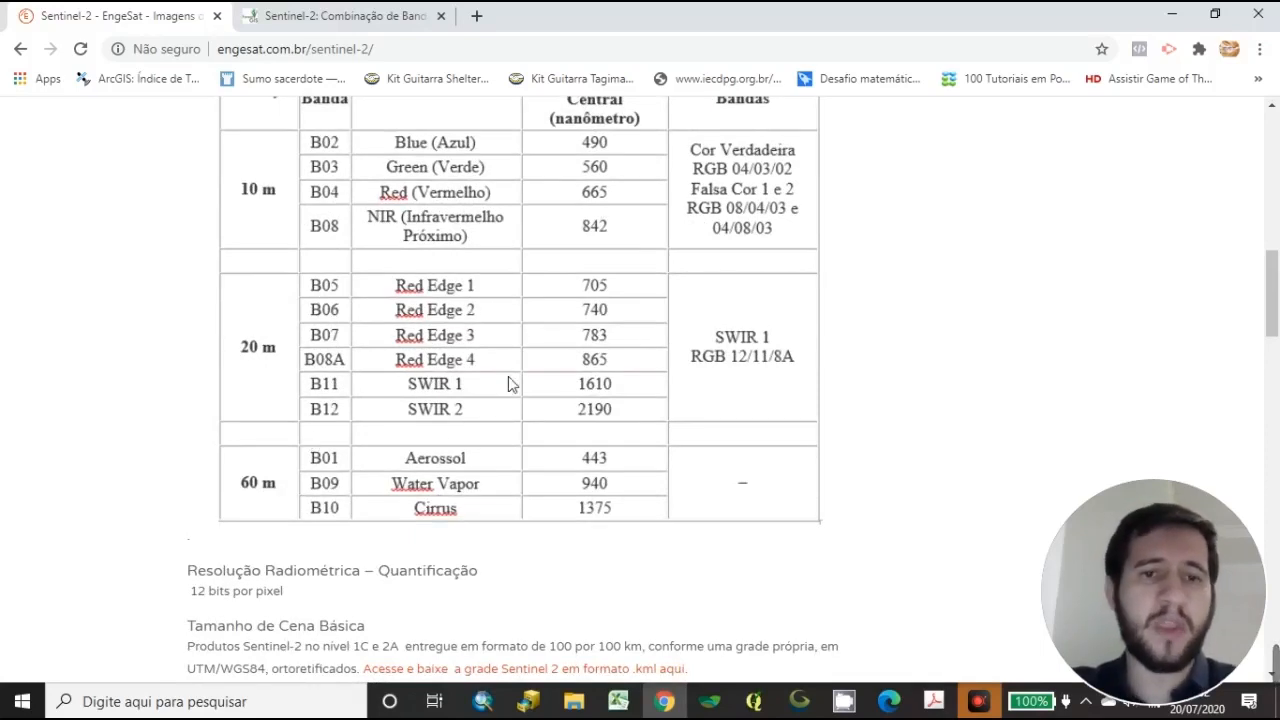
scroll(507, 358, up, 1)
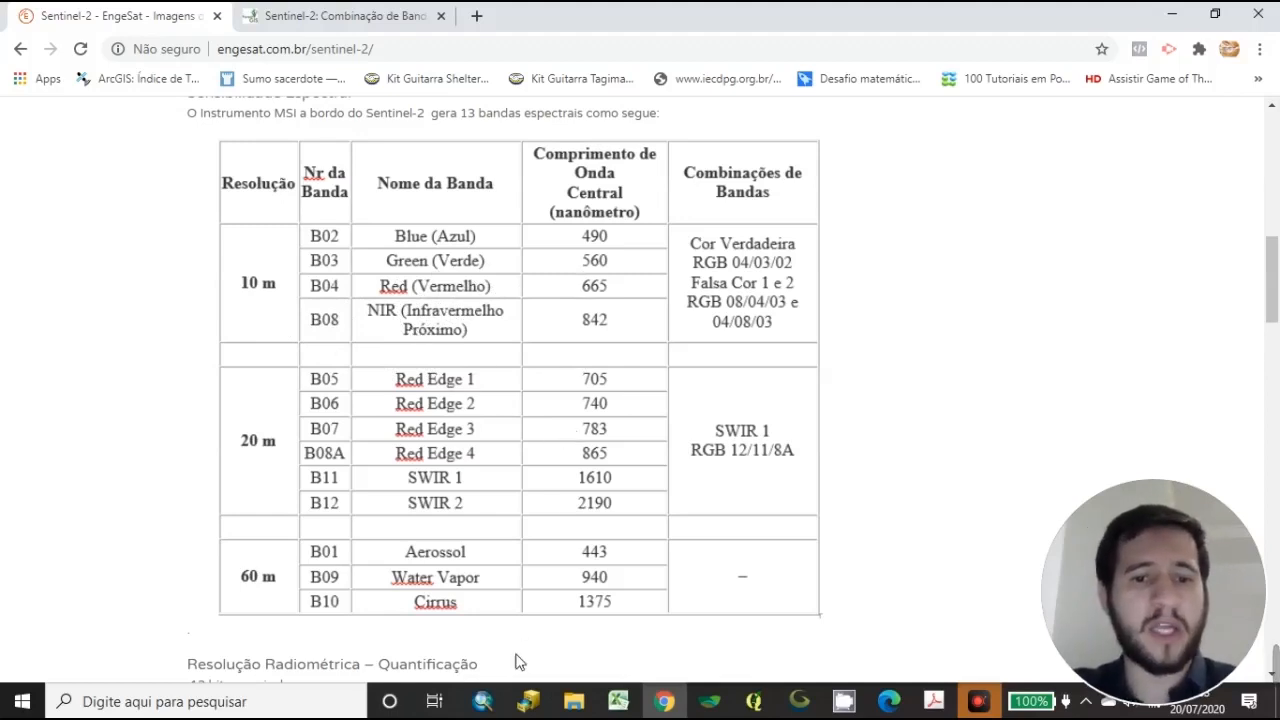
mouse_move(537, 708)
click(547, 648)
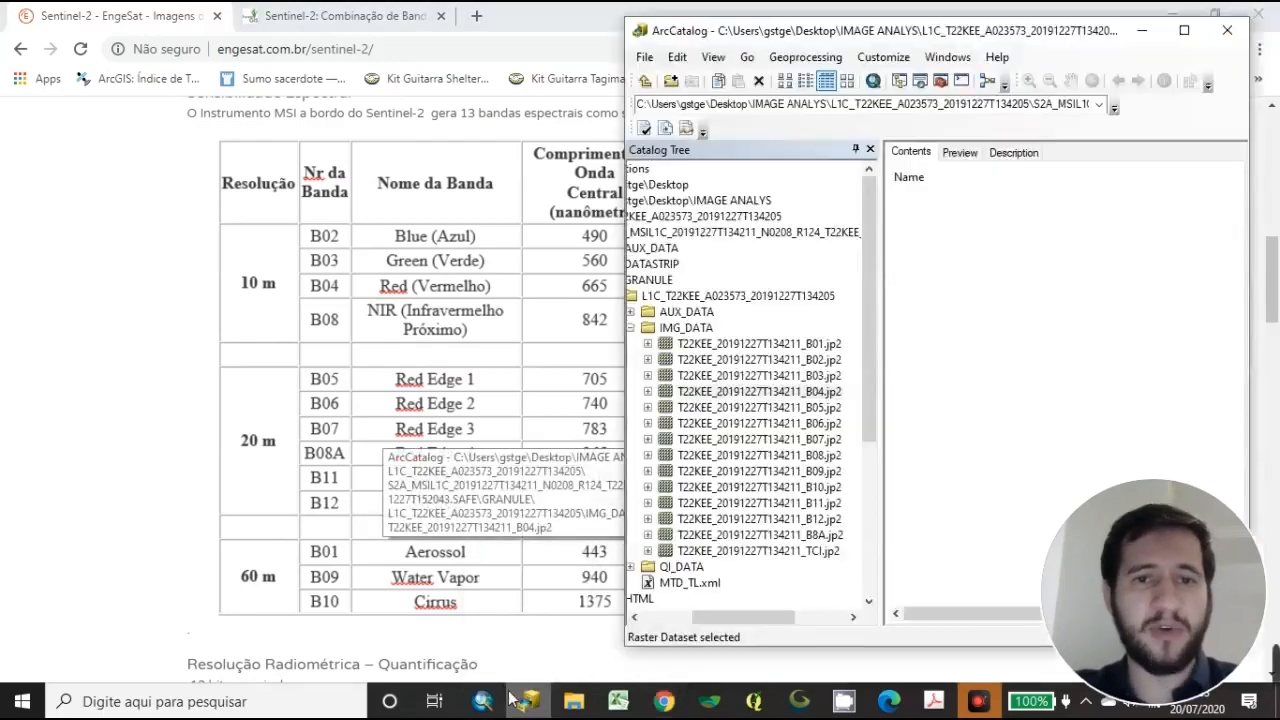
click(497, 704)
click(527, 706)
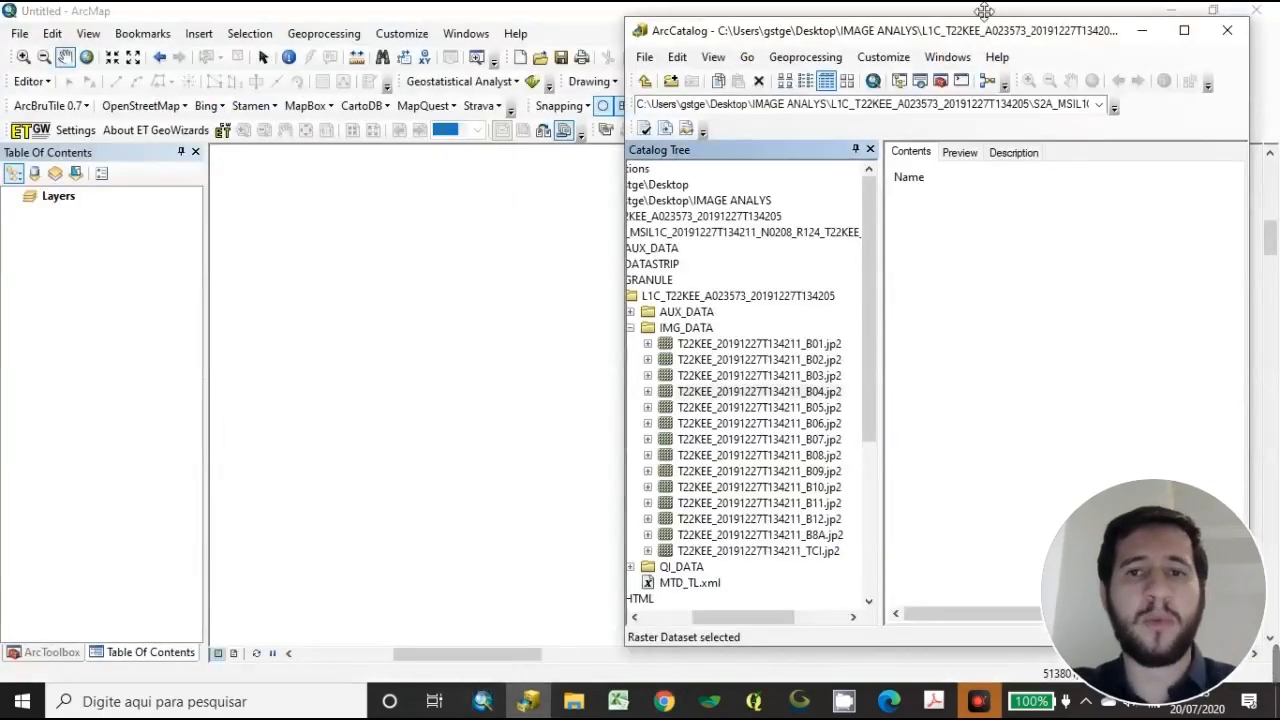
- Add the B02, B03, B04 and B08 rasters from the IMG_DATA folder to the ArcMap map as layers
click(818, 361)
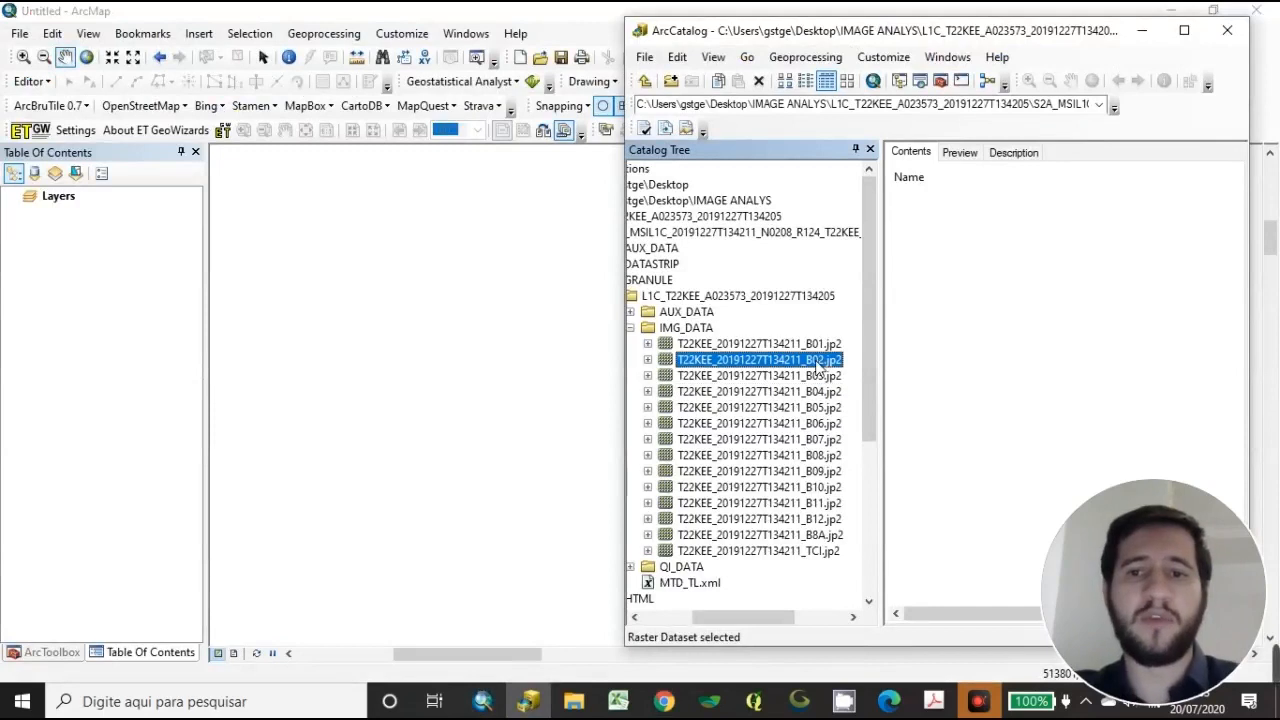
click(813, 377)
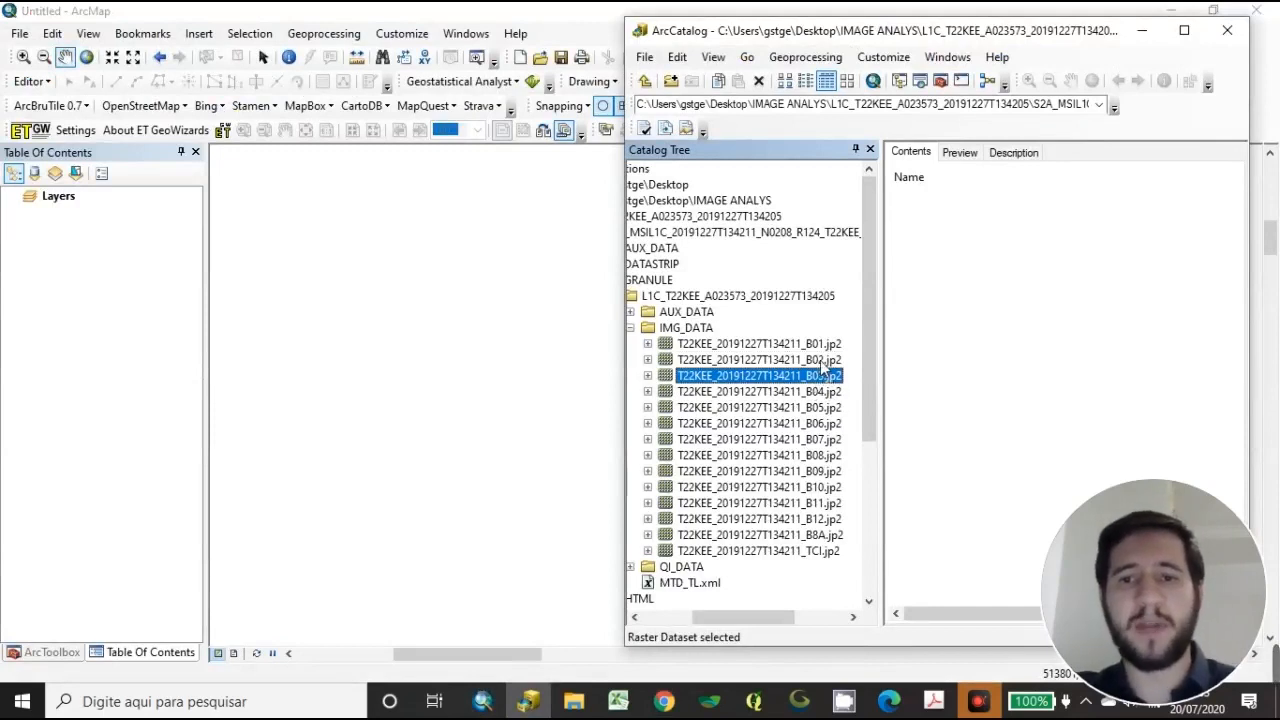
click(818, 361)
click(688, 330)
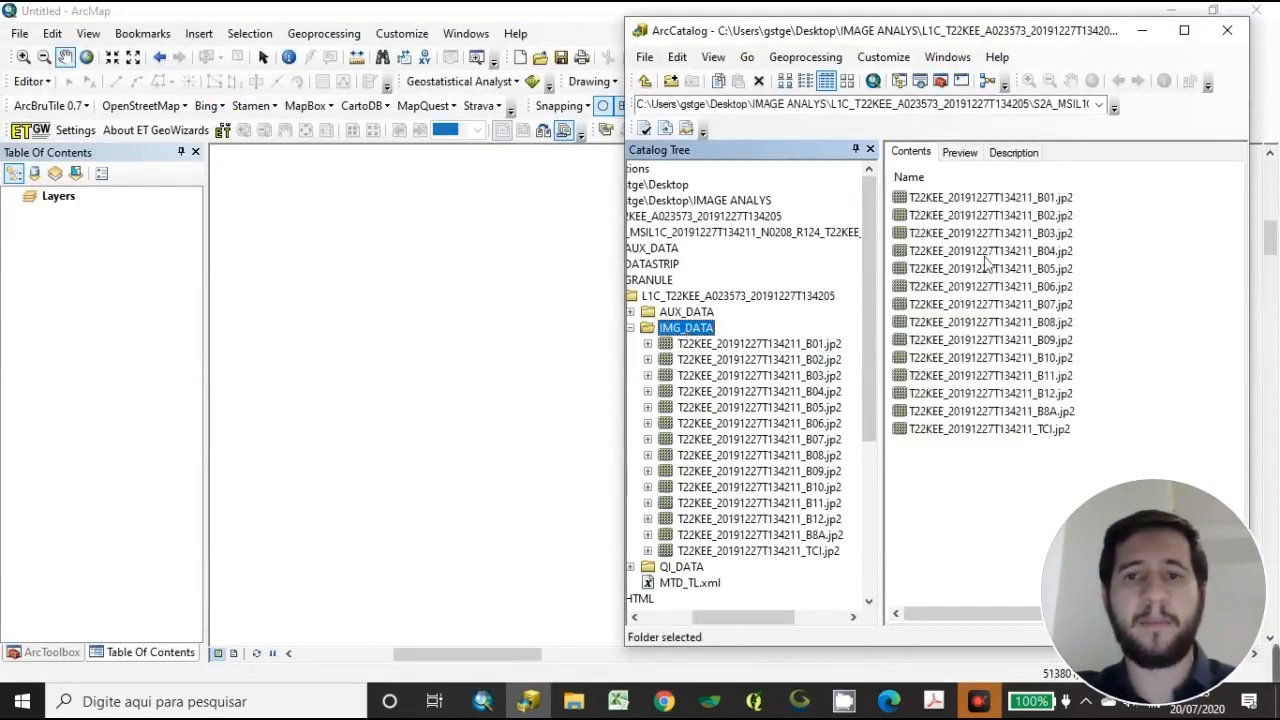
click(1040, 216)
shift+click(1050, 233)
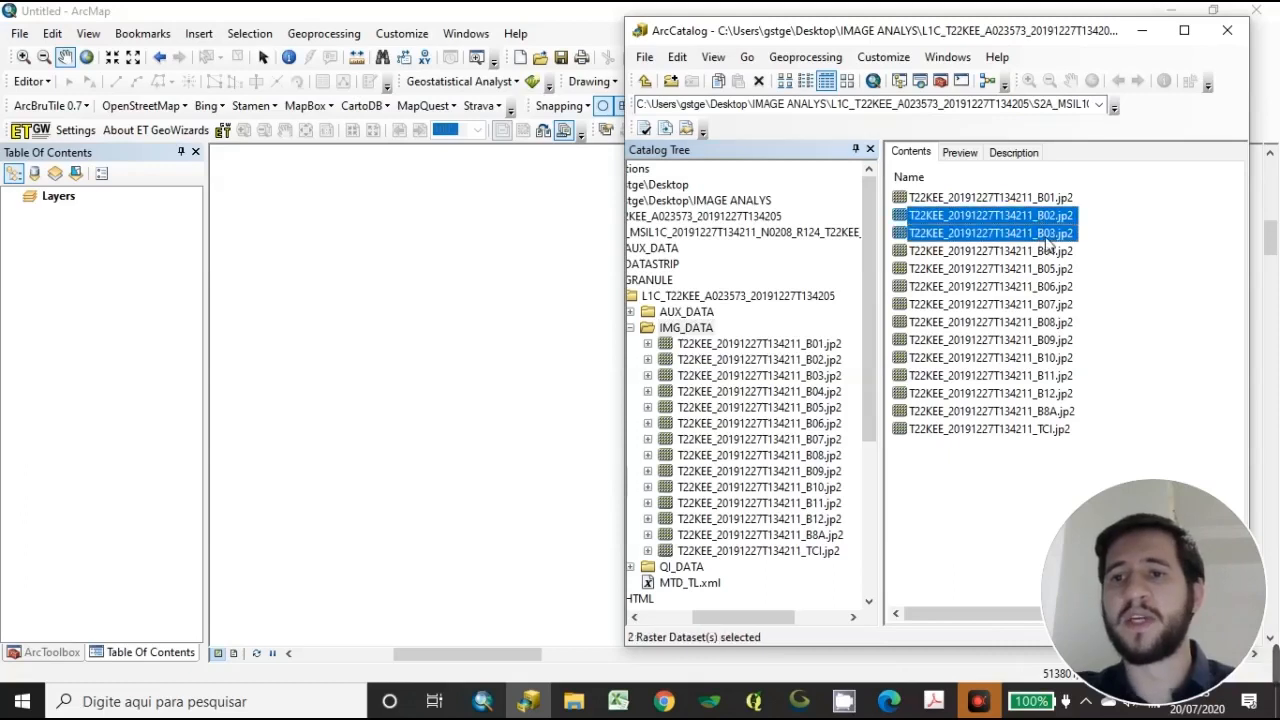
shift+click(1052, 251)
ctrl+click(1060, 322)
mouse_move(1040, 232)
mouse_down()
mouse_move(391, 266)
mouse_move(110, 305)
mouse_move(94, 394)
mouse_up()
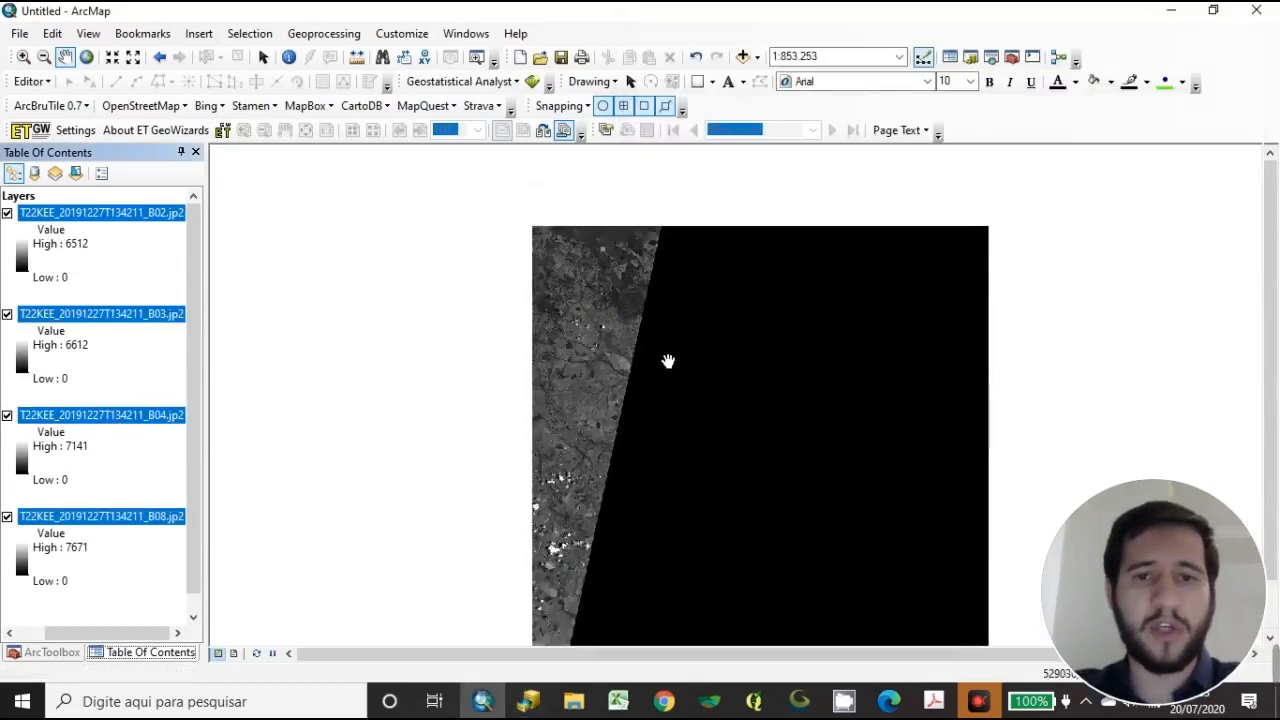
- Open ArcMap's Image Analysis window and position it over the map beside the loaded band rasters
scroll(666, 360, up, 3)
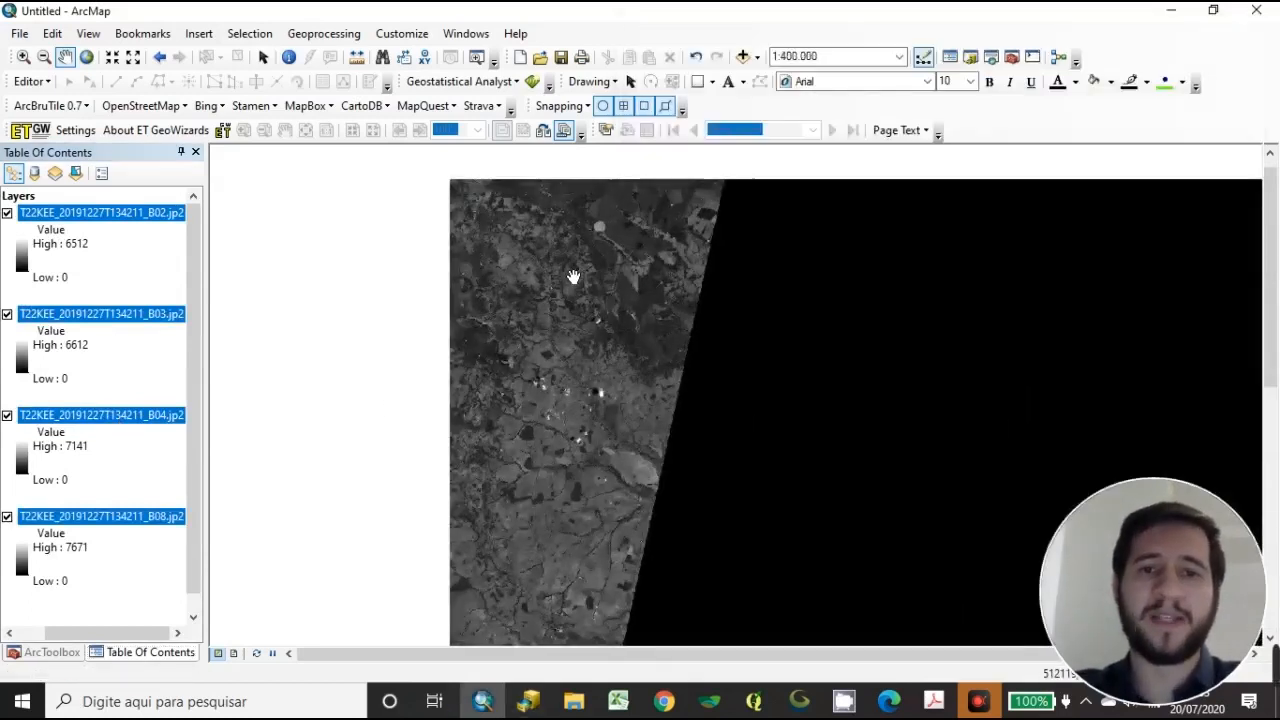
scroll(571, 280, up, 2)
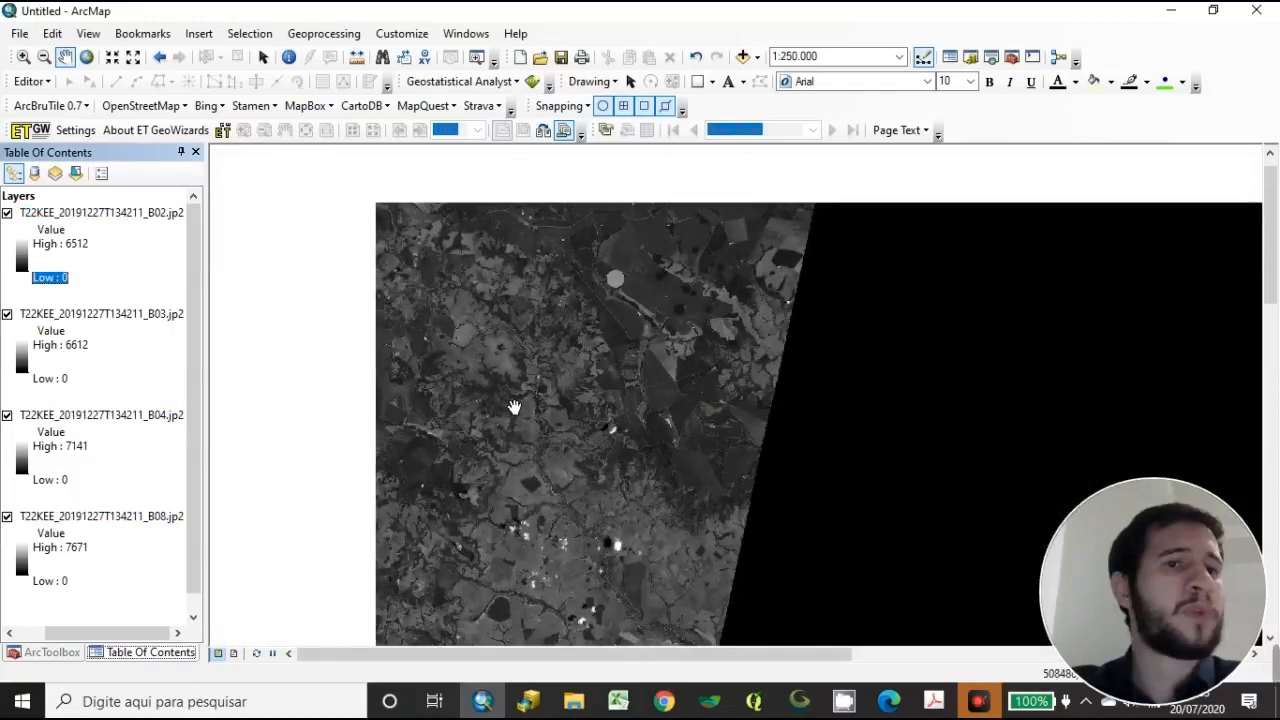
click(455, 35)
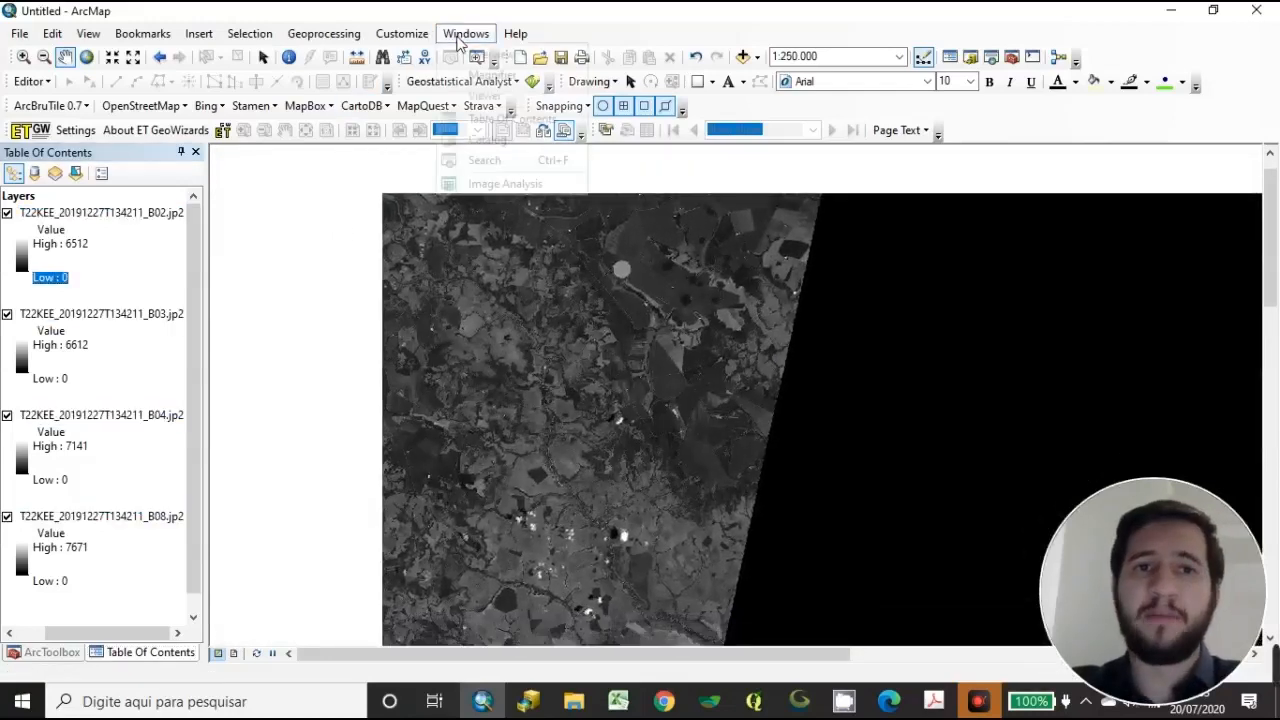
click(452, 36)
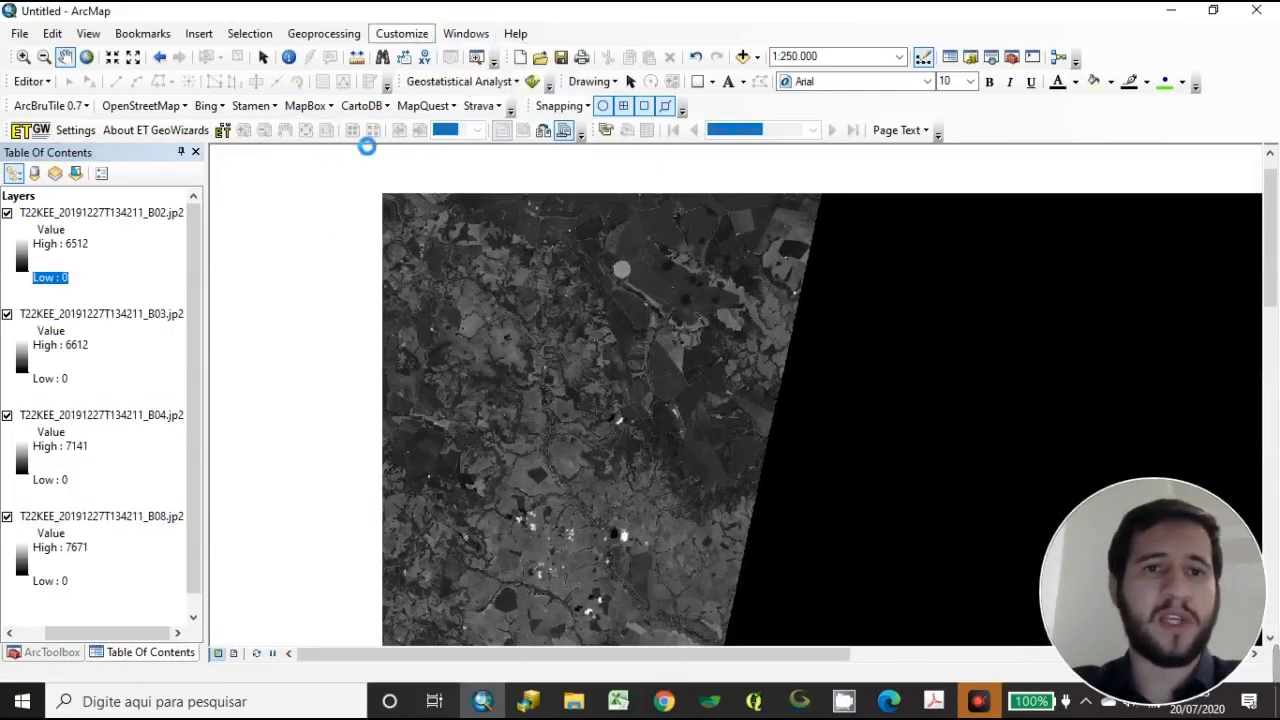
click(468, 36)
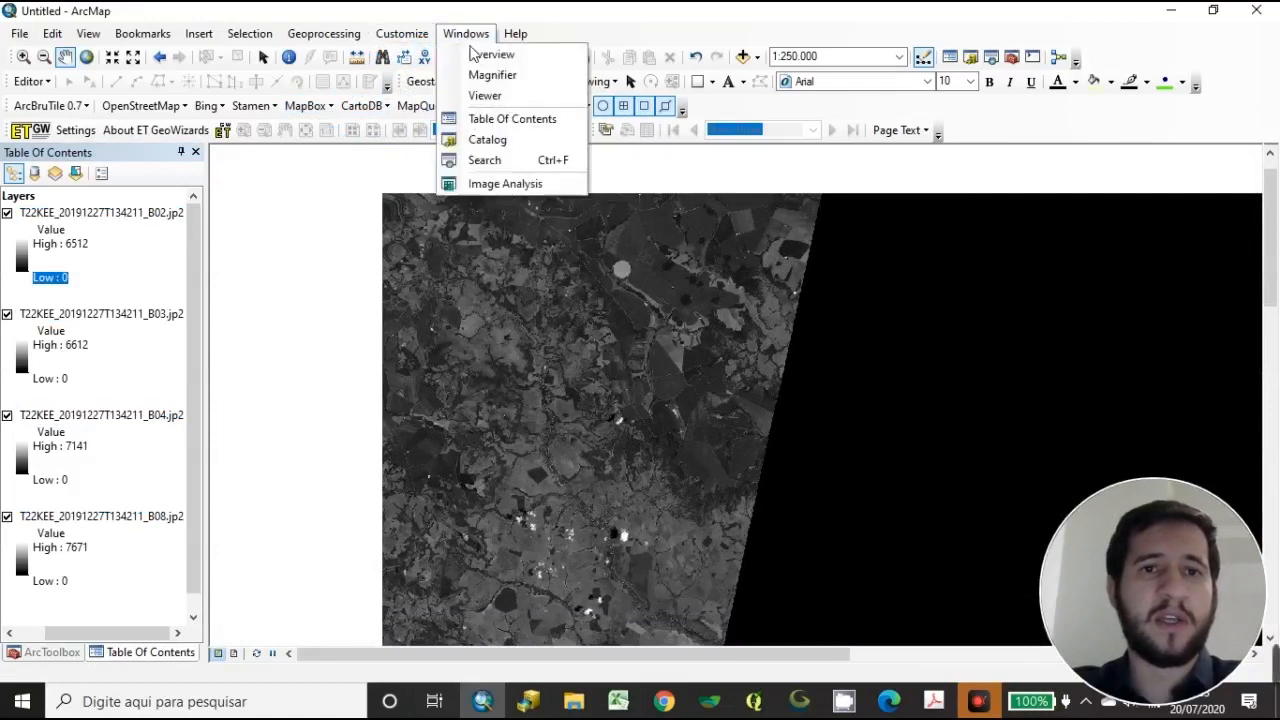
click(520, 181)
drag(724, 42, 680, 20)
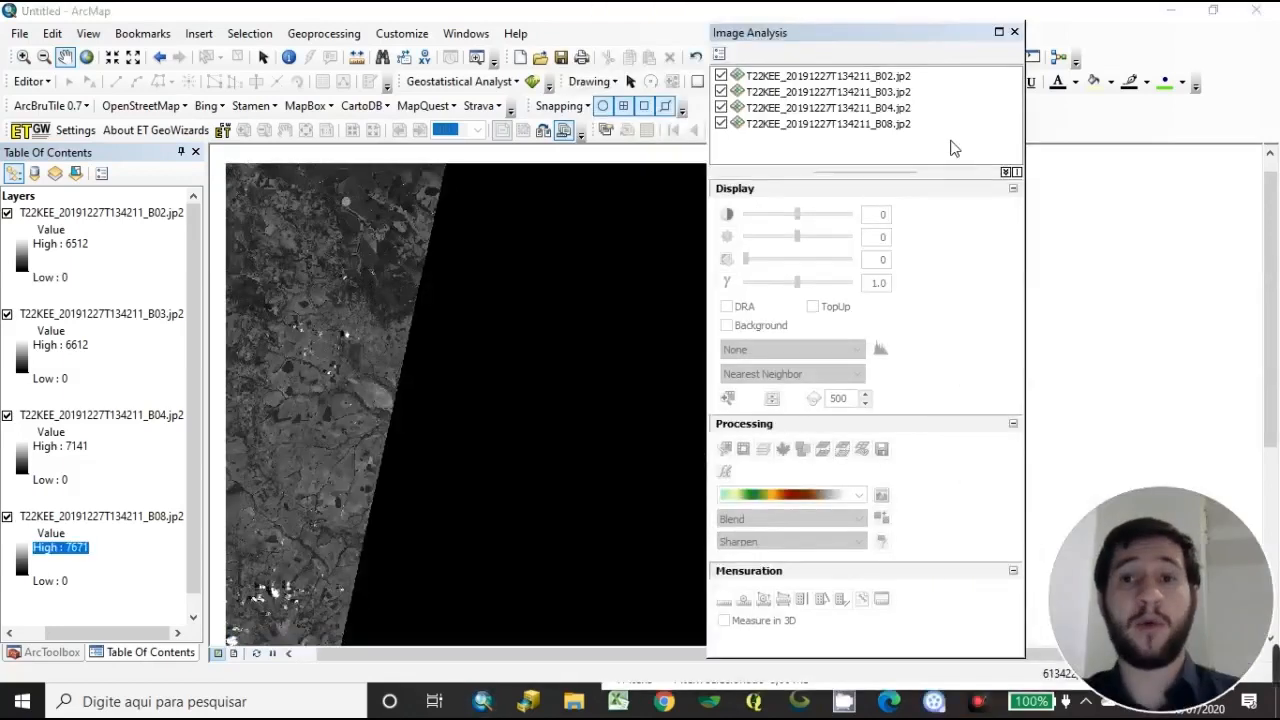
click(851, 79)
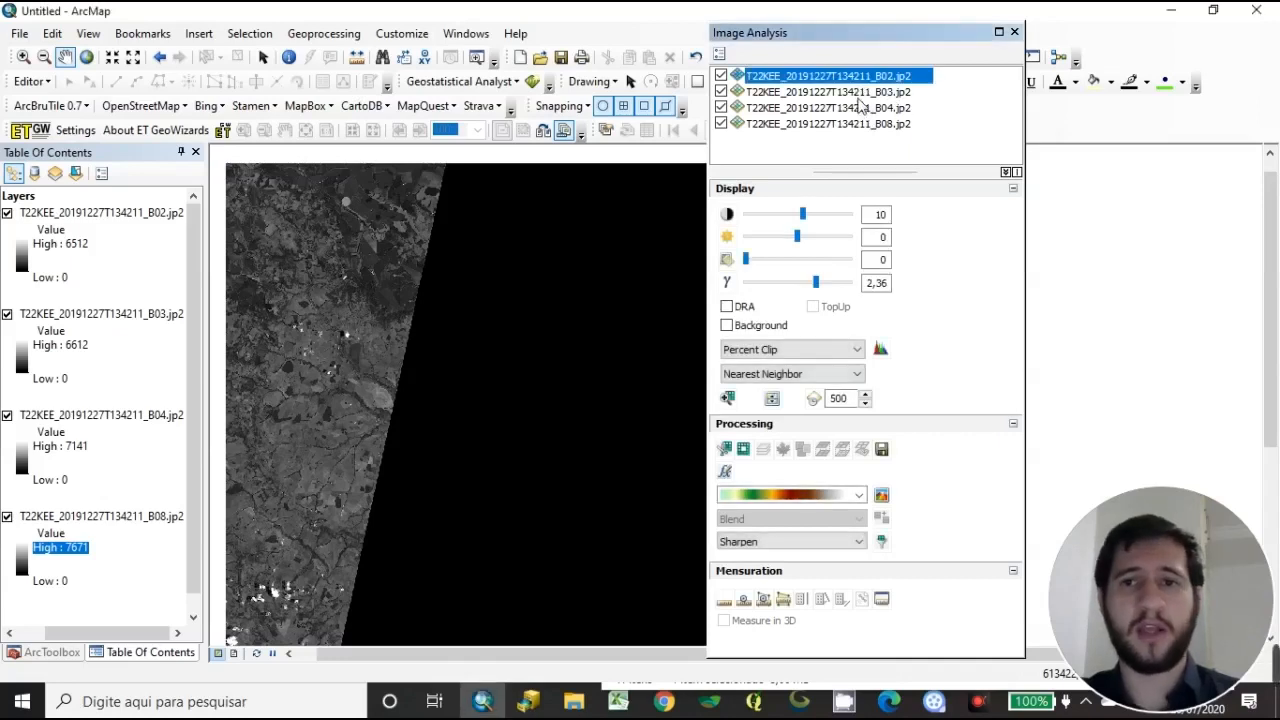
ctrl+click(860, 92)
ctrl+click(880, 108)
ctrl+click(910, 124)
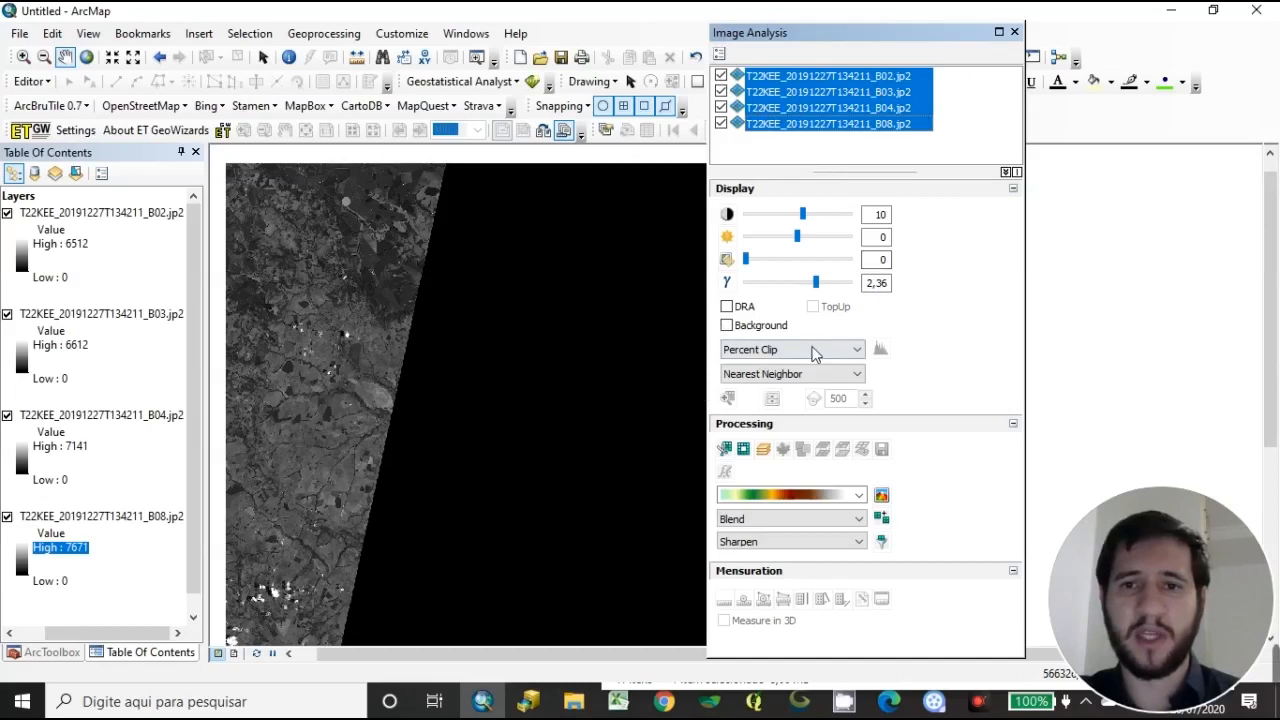
click(856, 164)
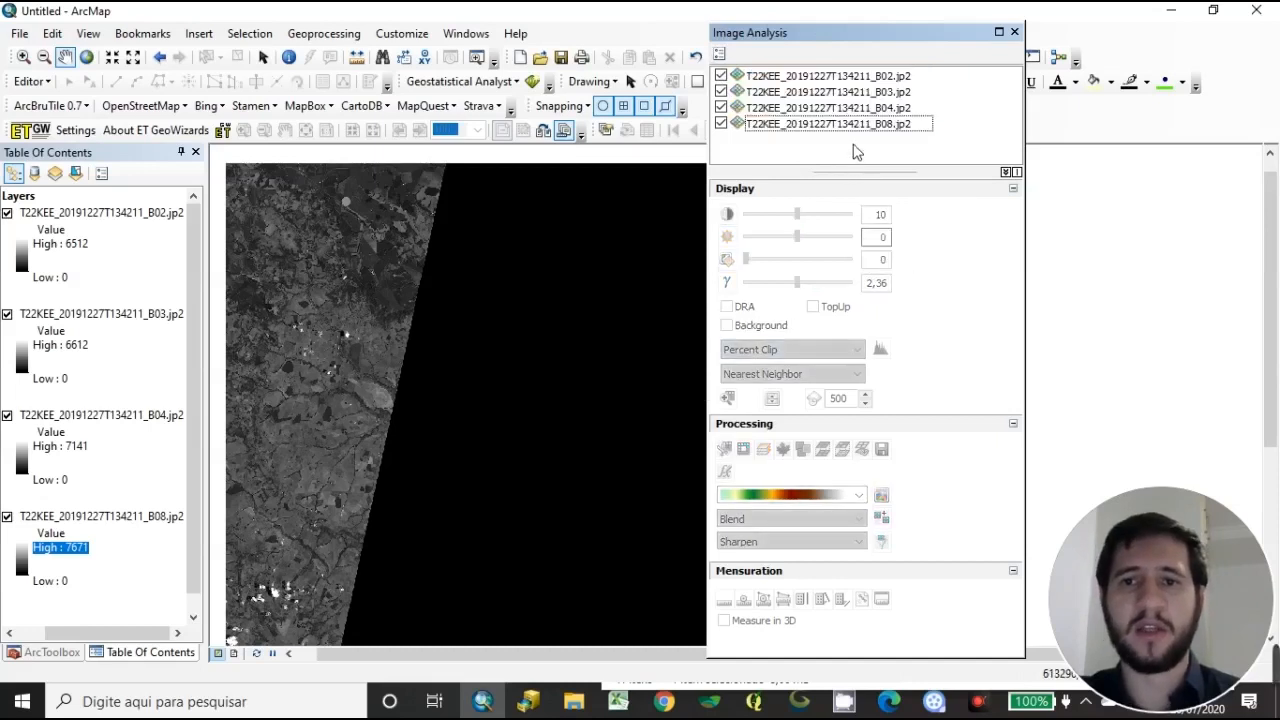
- Create a composite raster from the B02, B03, B04 and B08 layers with Image Analysis's Composite Bands function
drag(894, 84, 880, 130)
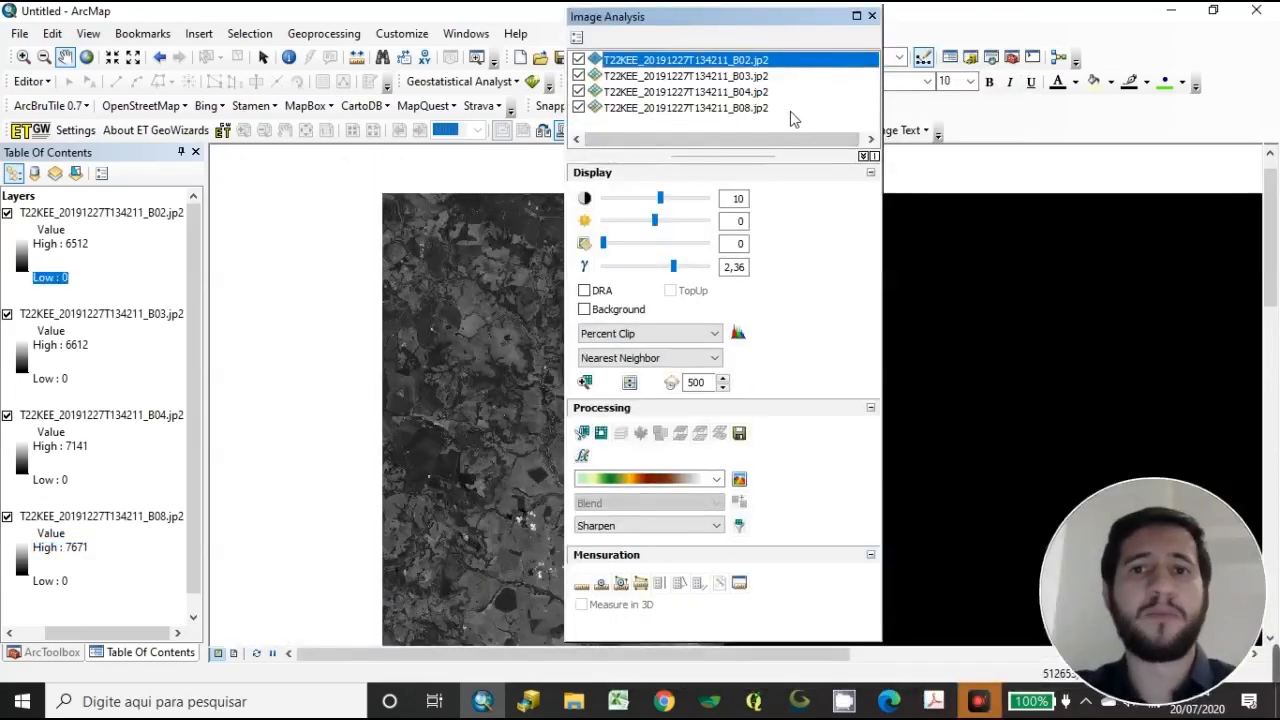
drag(735, 64, 731, 108)
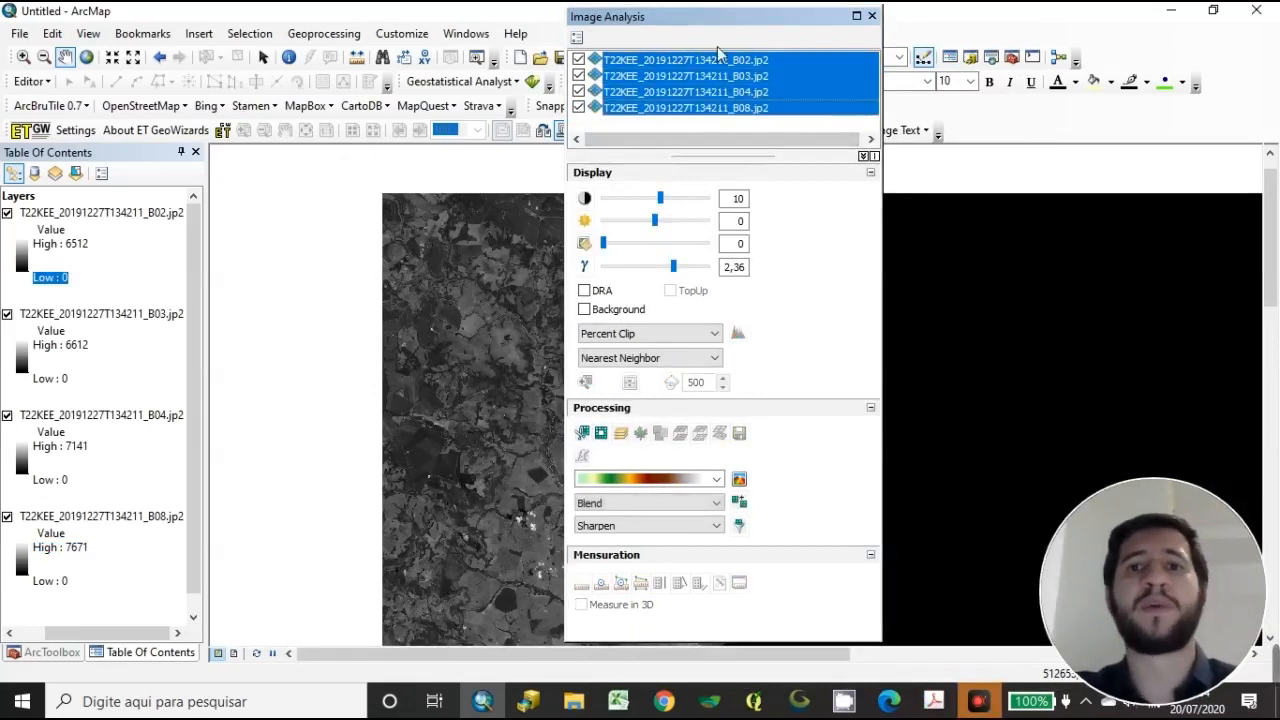
click(619, 432)
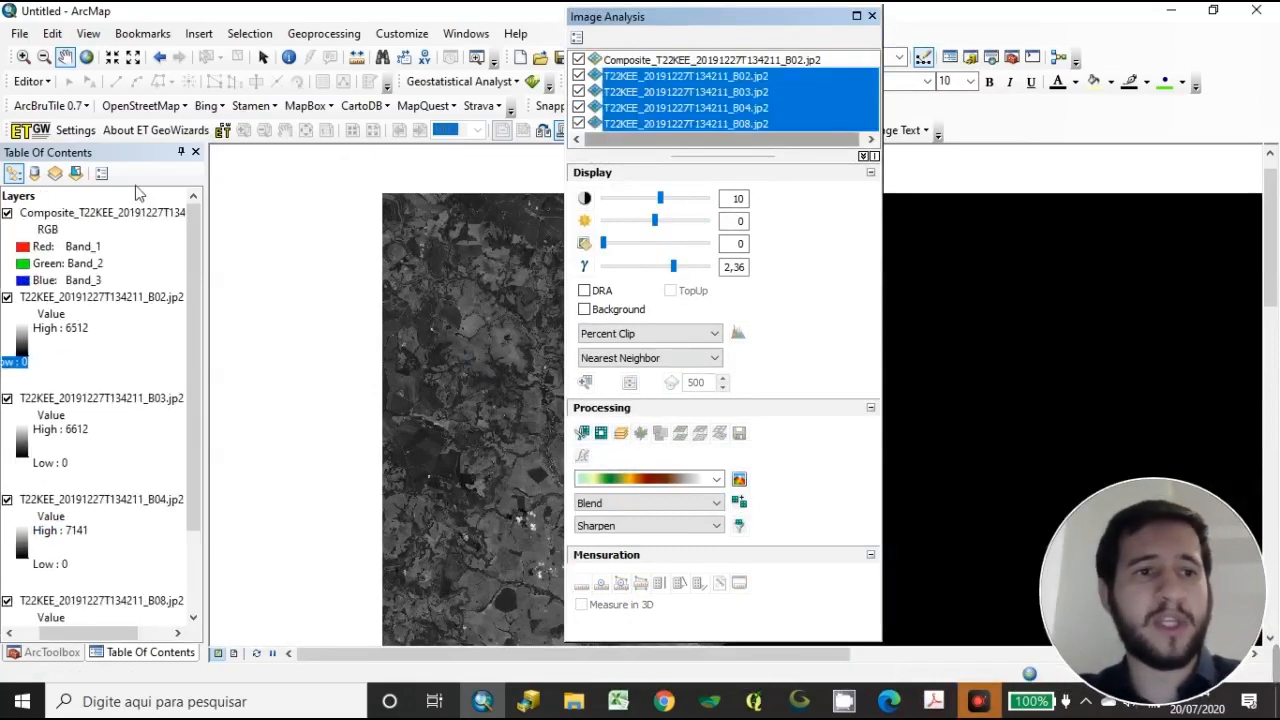
drag(480, 371, 437, 349)
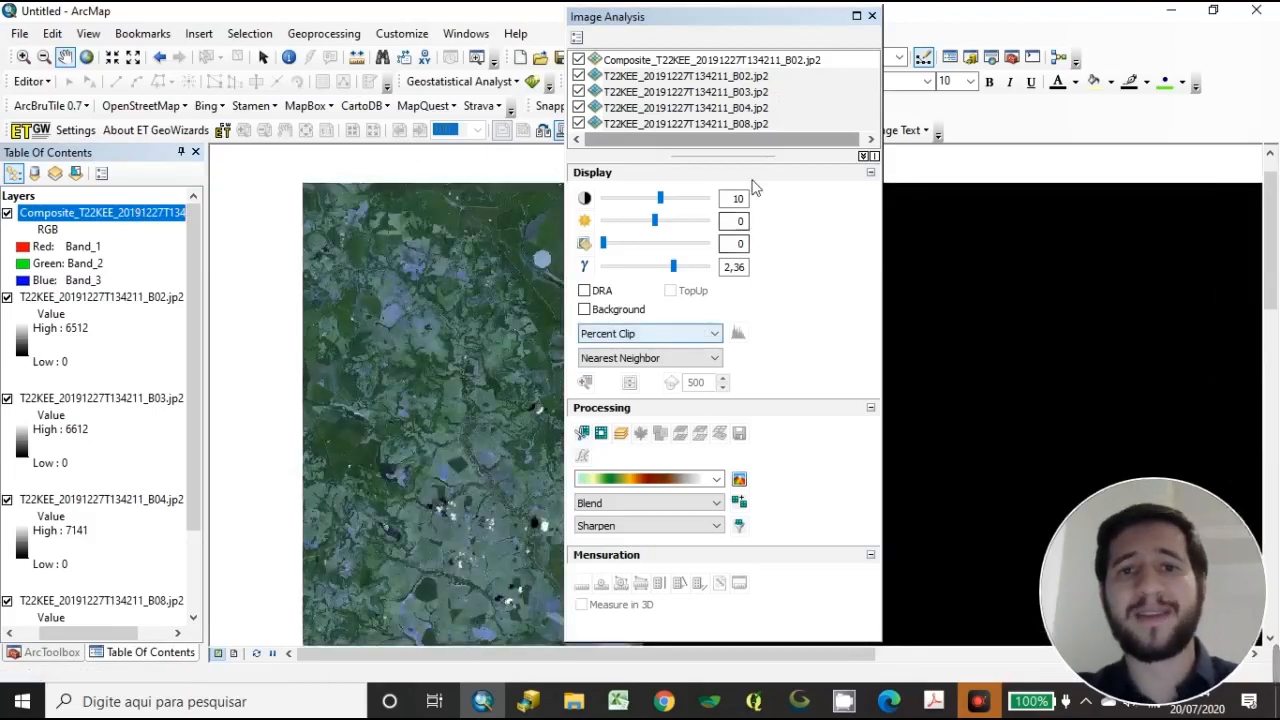
- Highlight the source bands B02, B03, B04 and B08 in the Image Analysis list, followed by the composite raster
click(720, 76)
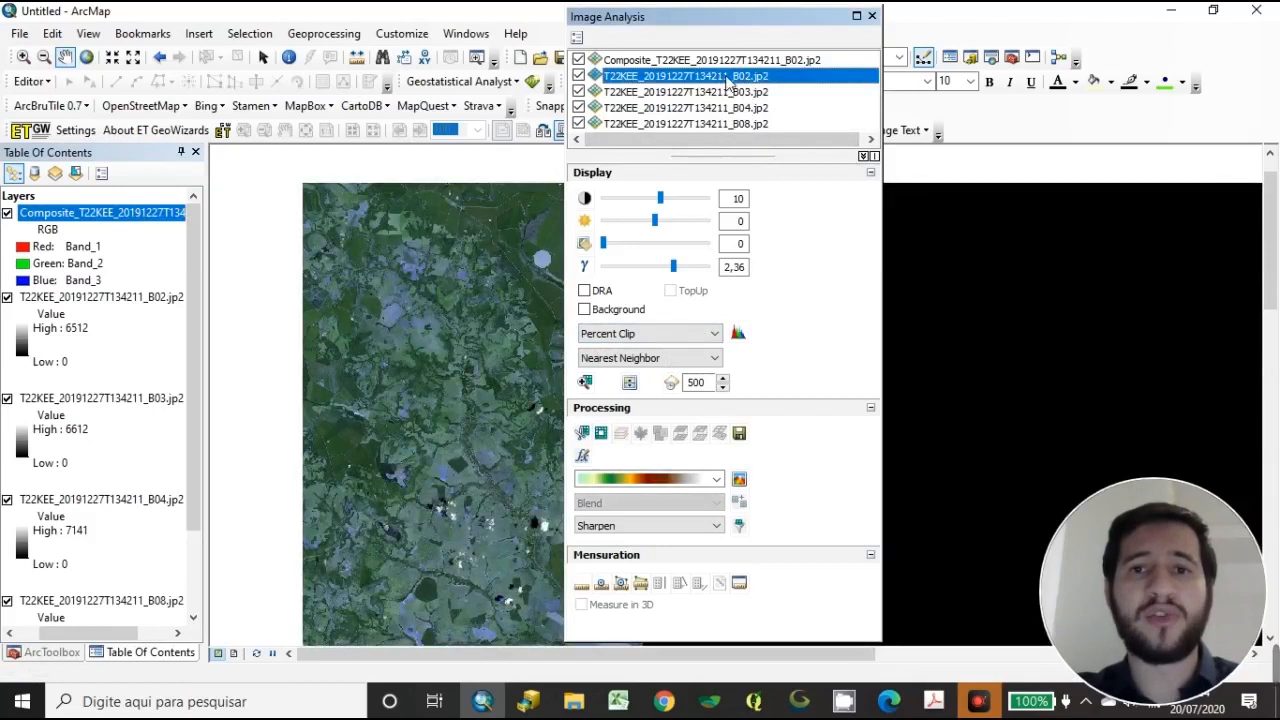
click(665, 124)
click(712, 77)
ctrl+click(723, 93)
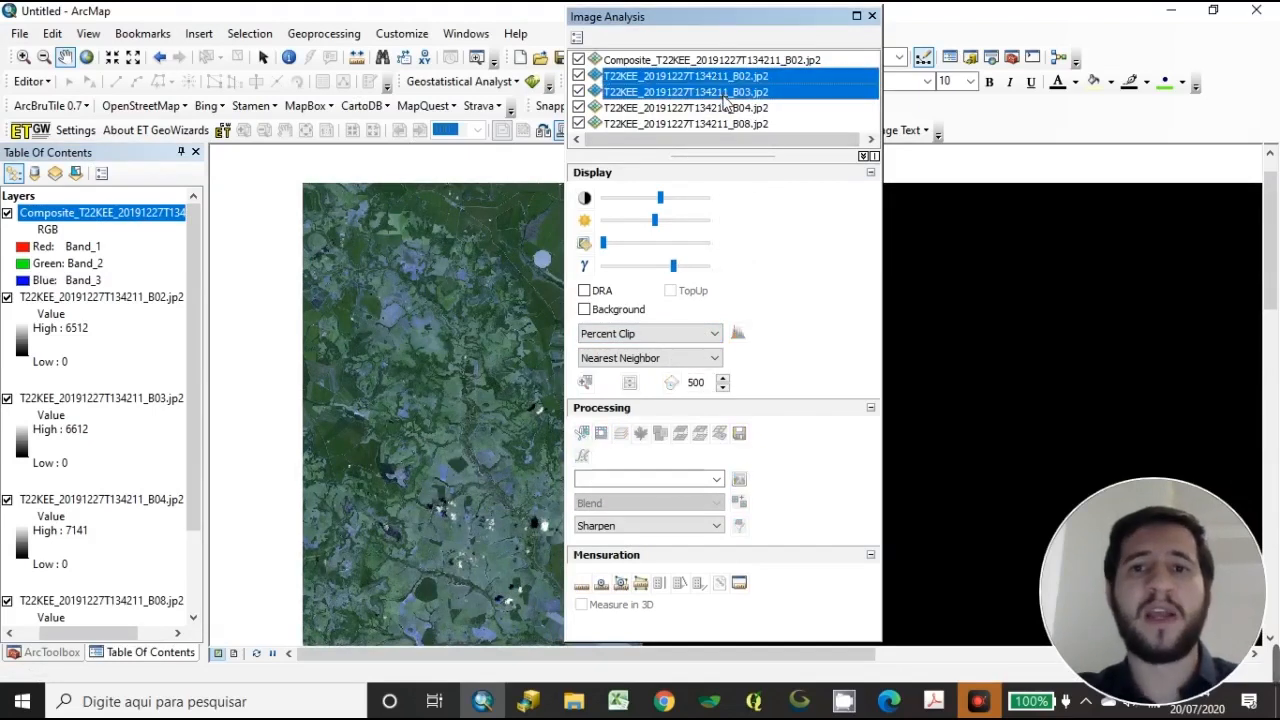
ctrl+click(720, 108)
ctrl+click(718, 124)
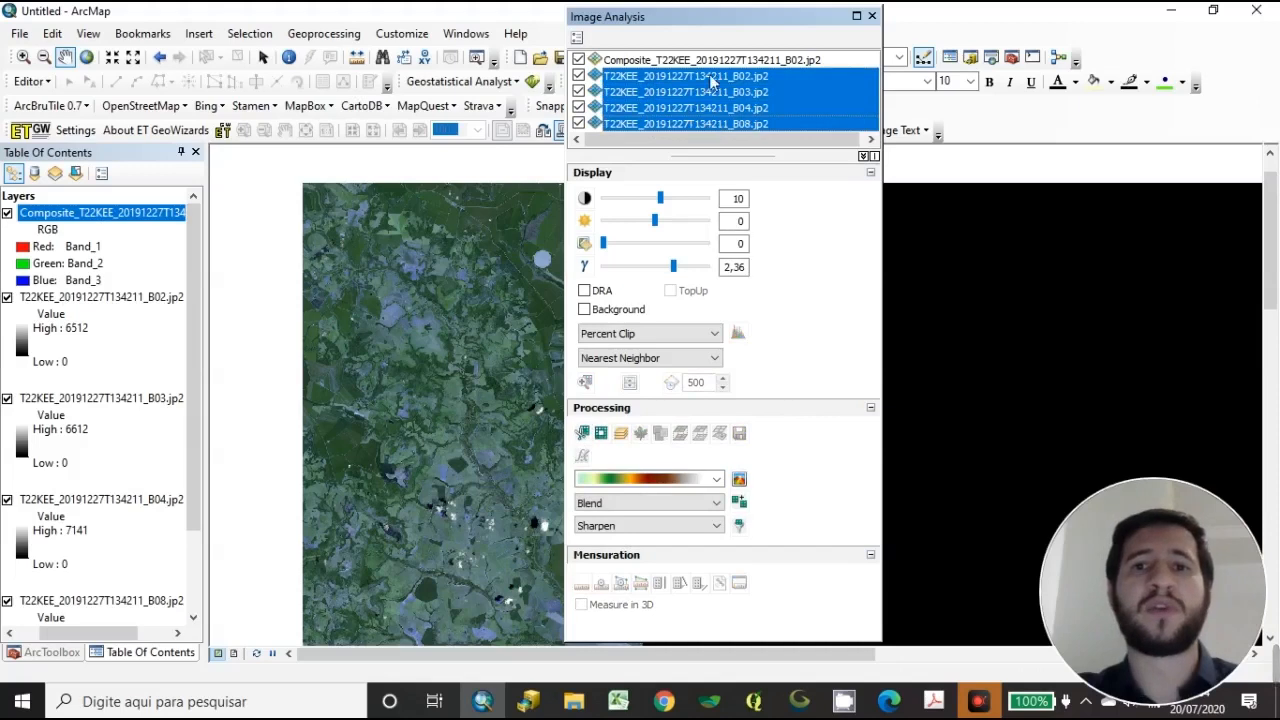
click(780, 62)
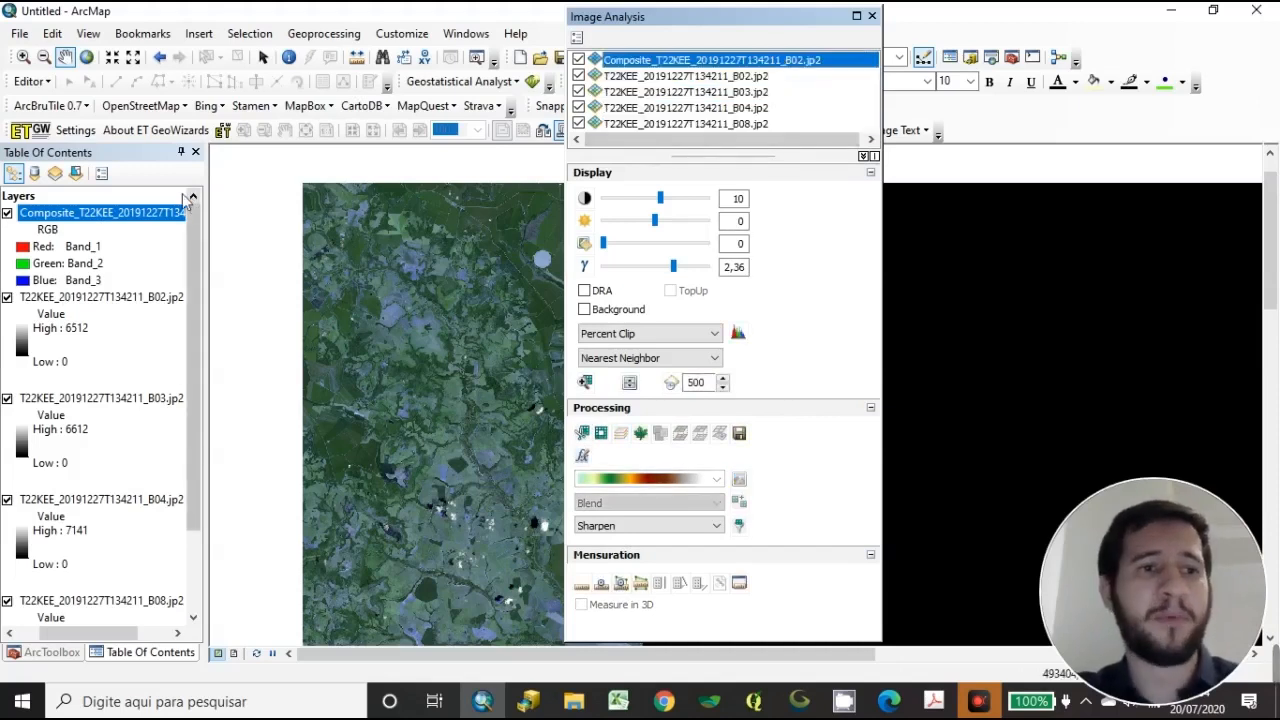
- Examine which bands can be assigned to the composite layer's red channel, keeping the current assignment
click(40, 247)
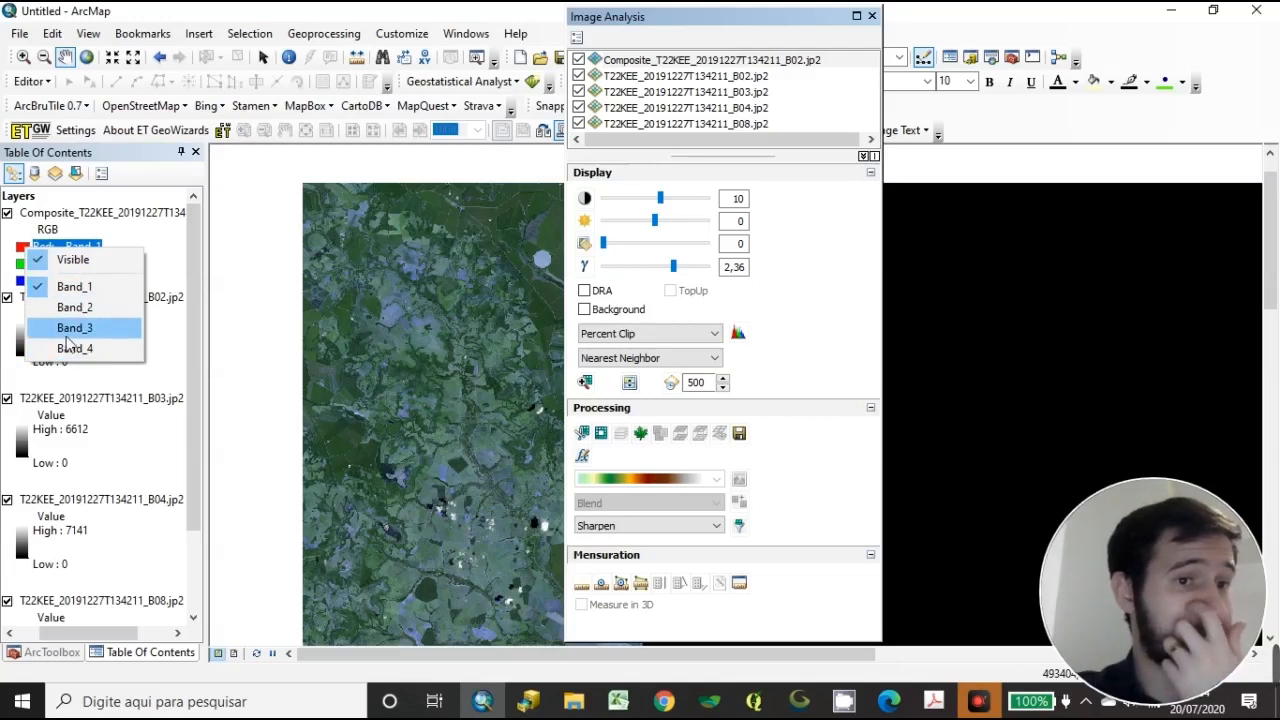
click(166, 252)
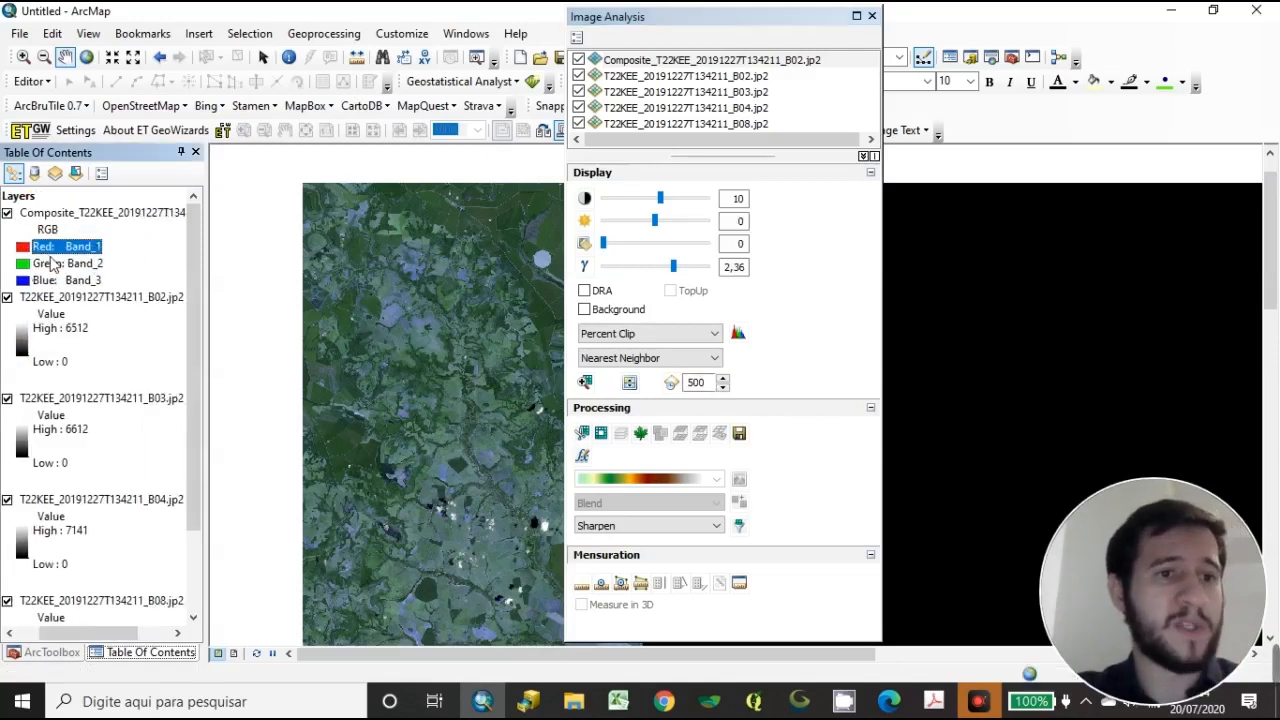
click(30, 249)
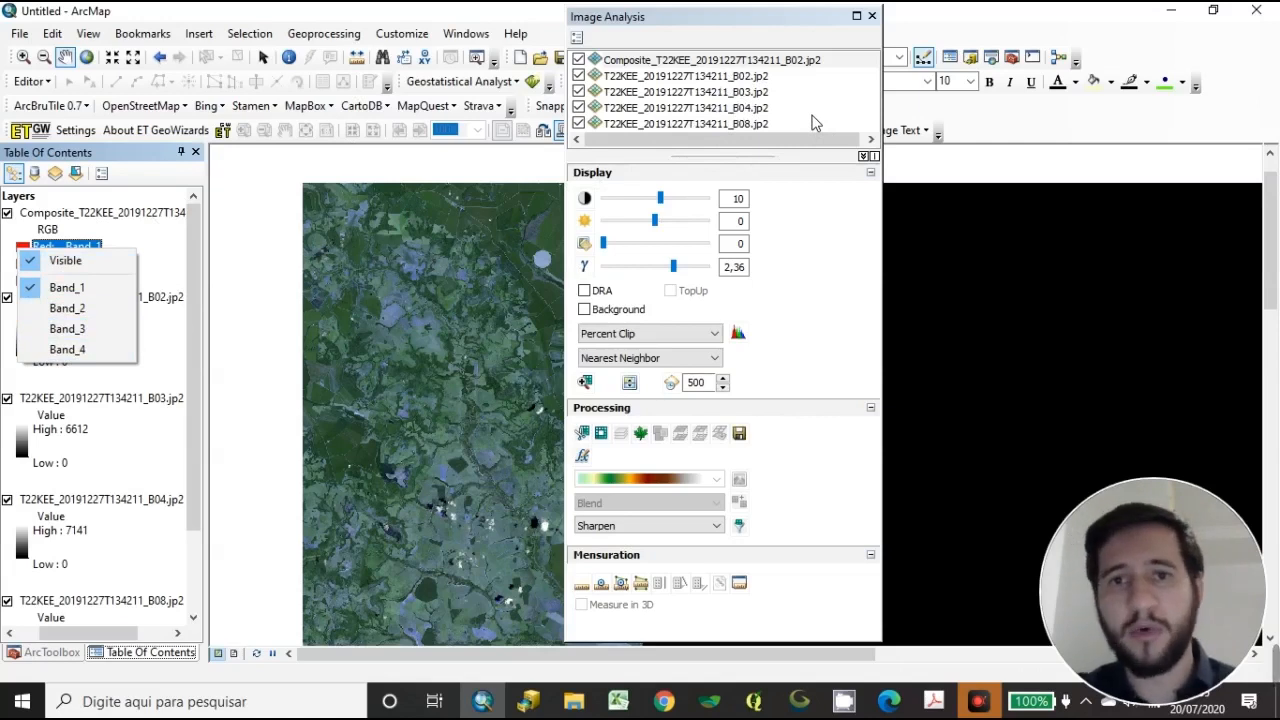
click(170, 261)
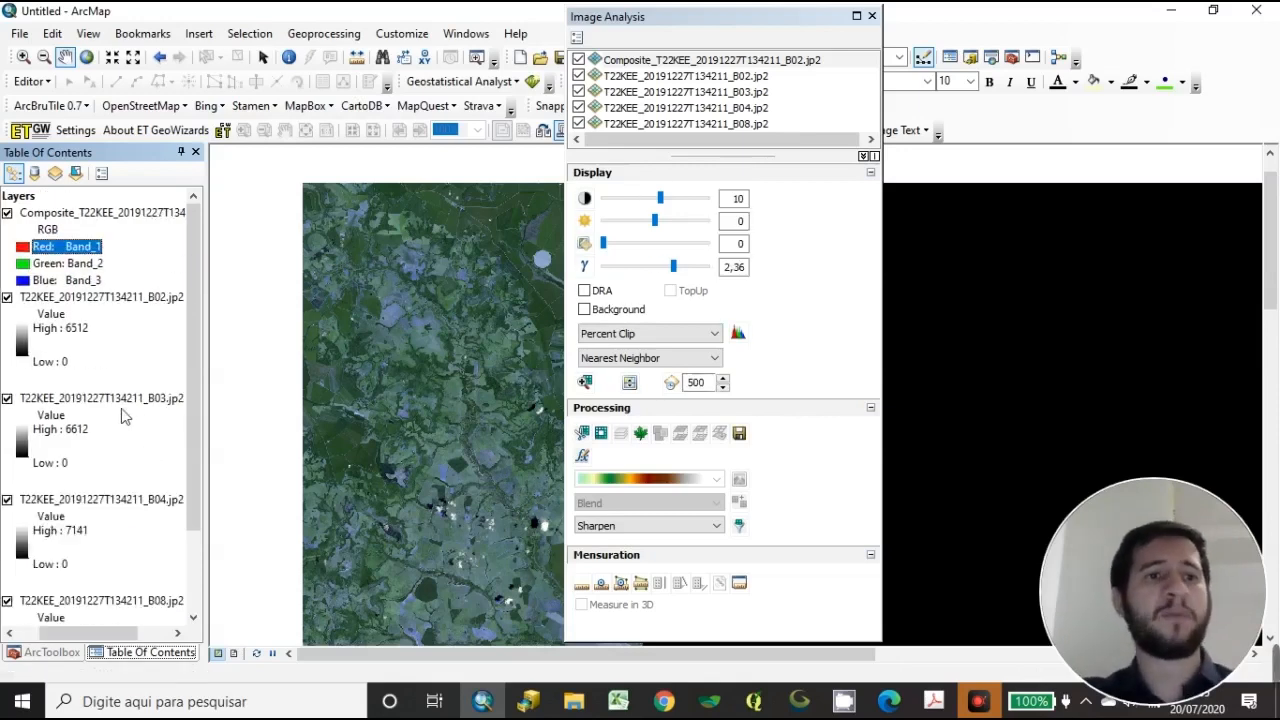
- Open ArcToolbox's Composite Bands tool from the Raster Processing toolset of Data Management Tools
click(52, 652)
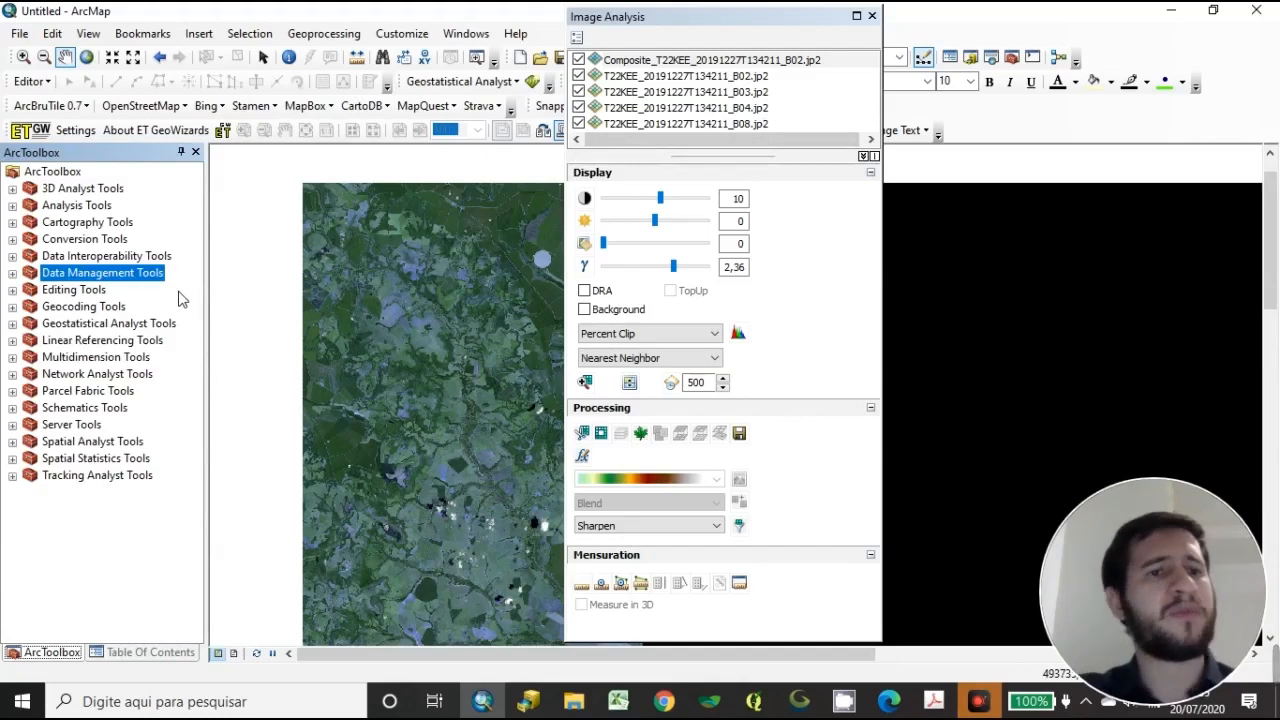
click(12, 273)
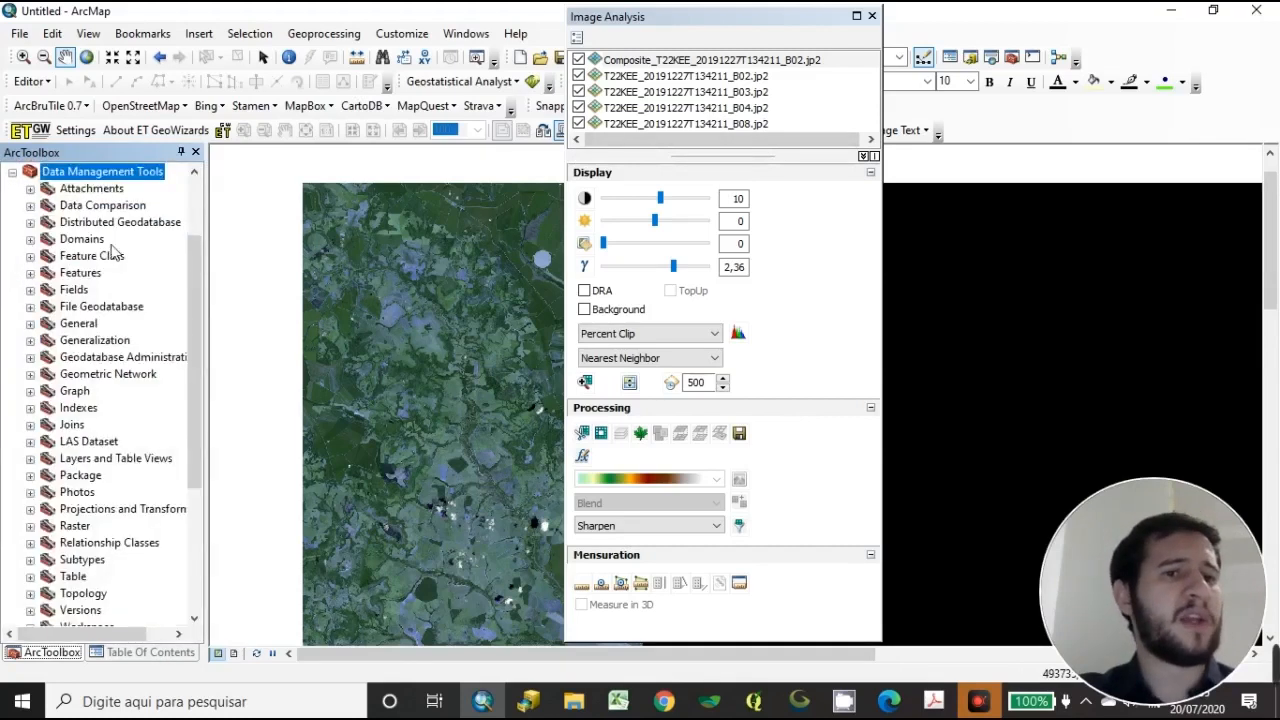
scroll(117, 428, down, 2)
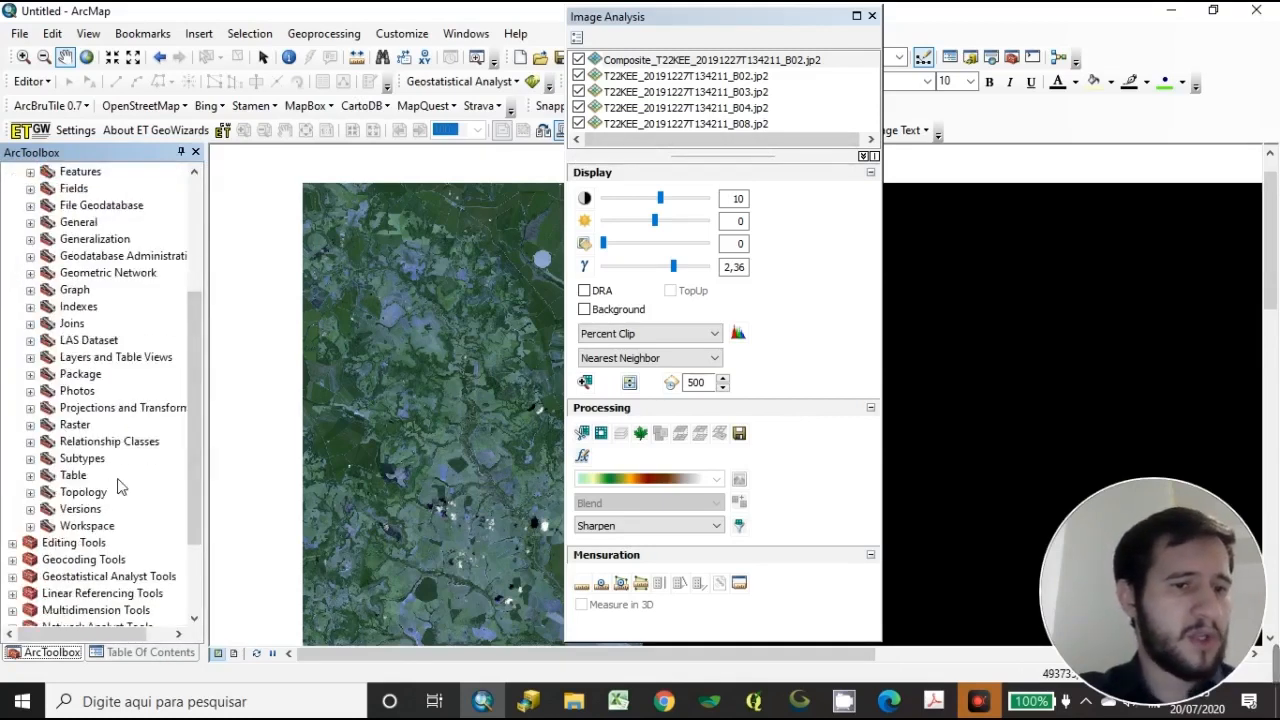
click(30, 424)
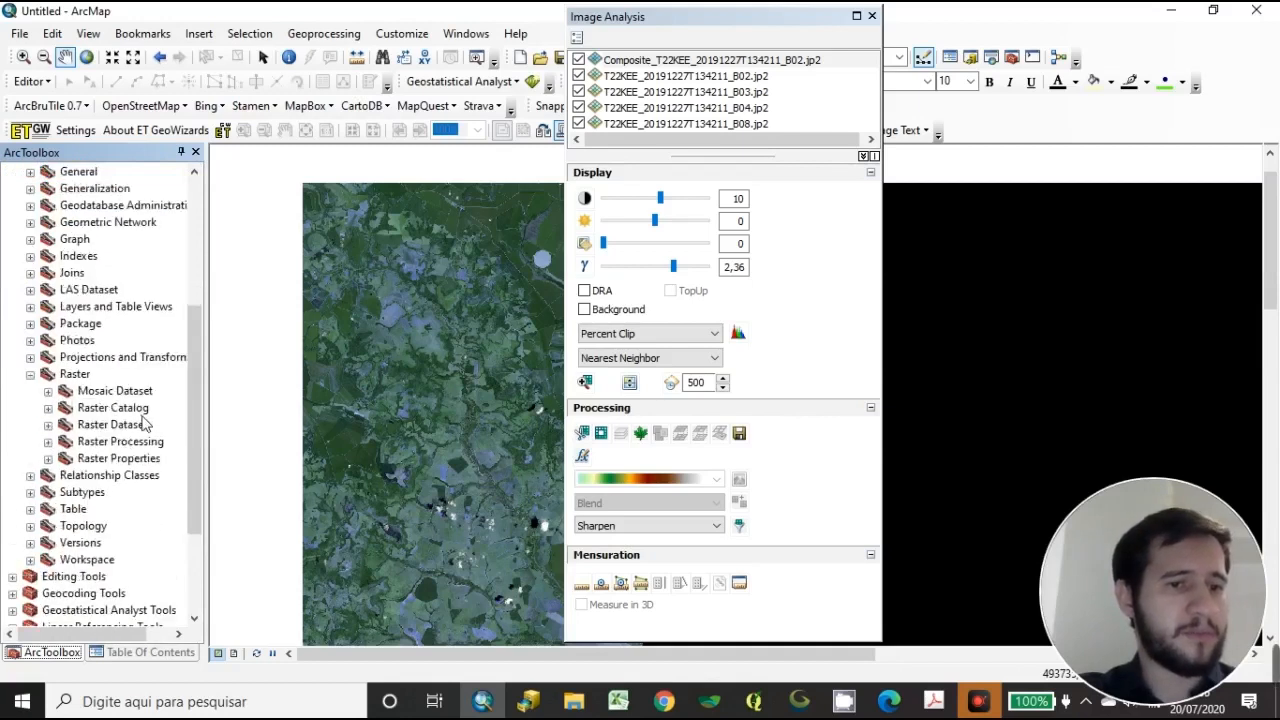
click(48, 442)
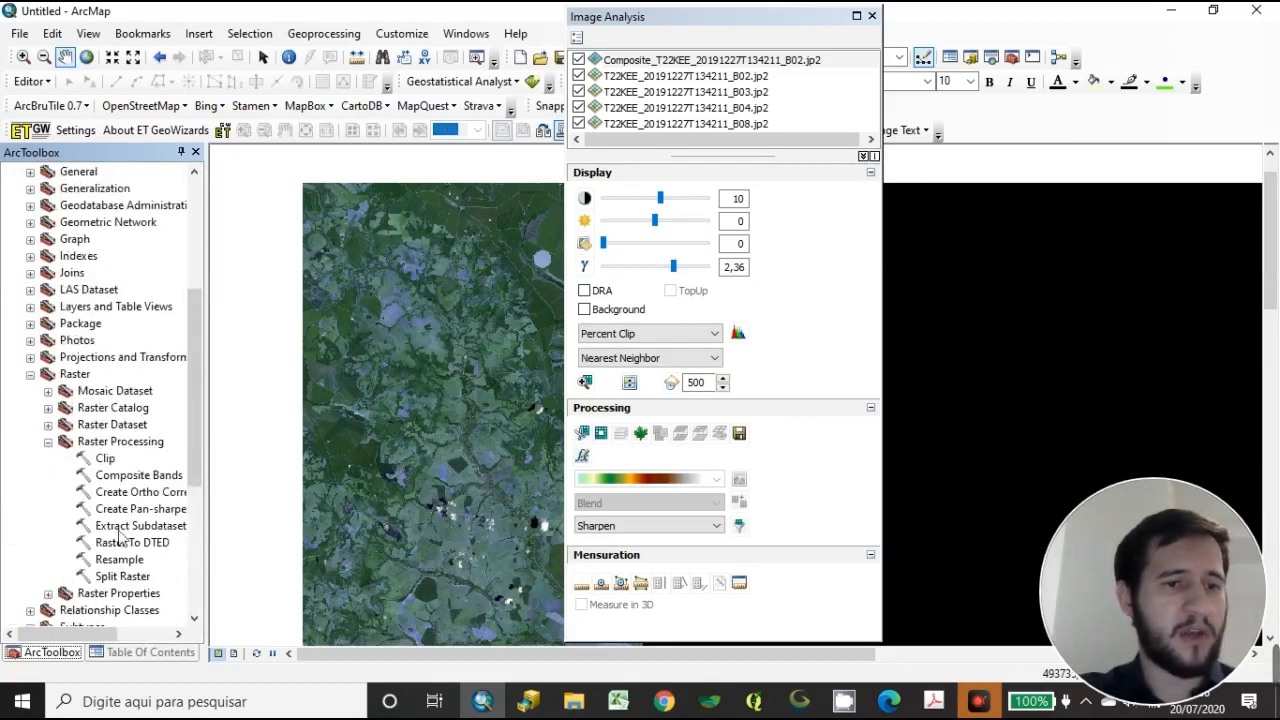
click(125, 475)
drag(77, 637, 96, 637)
double_click(127, 478)
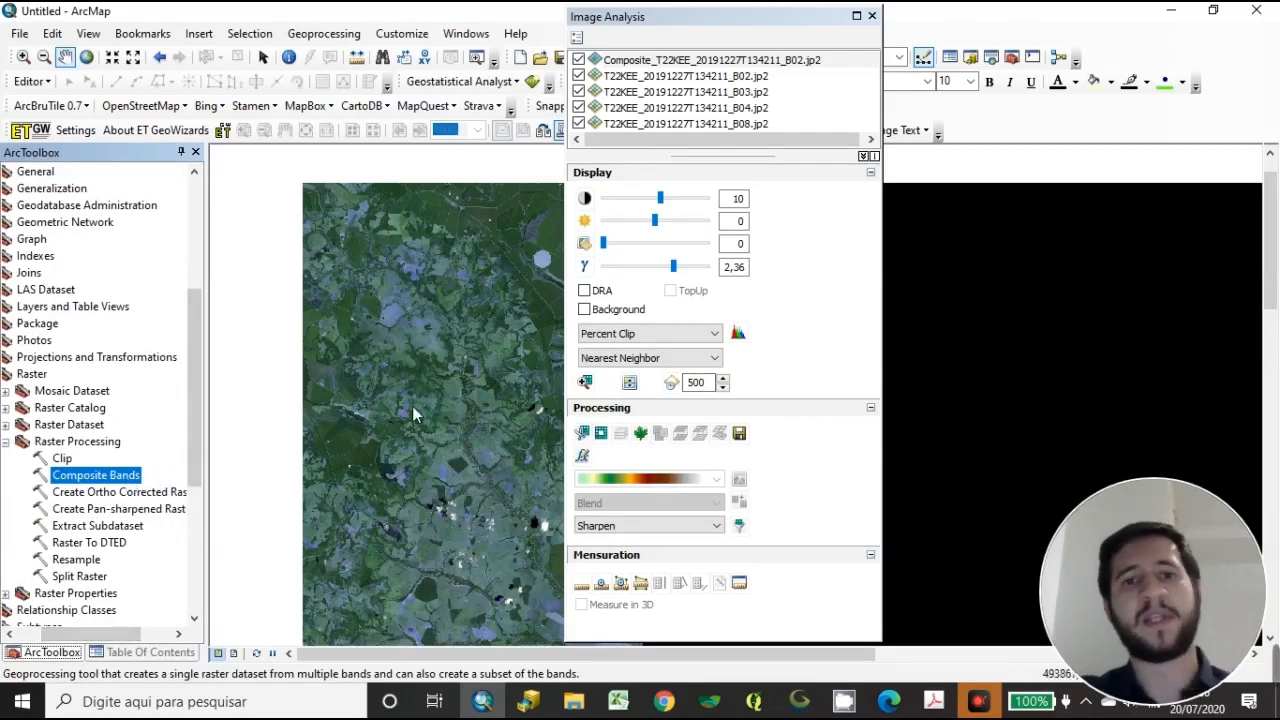
drag(545, 253, 516, 204)
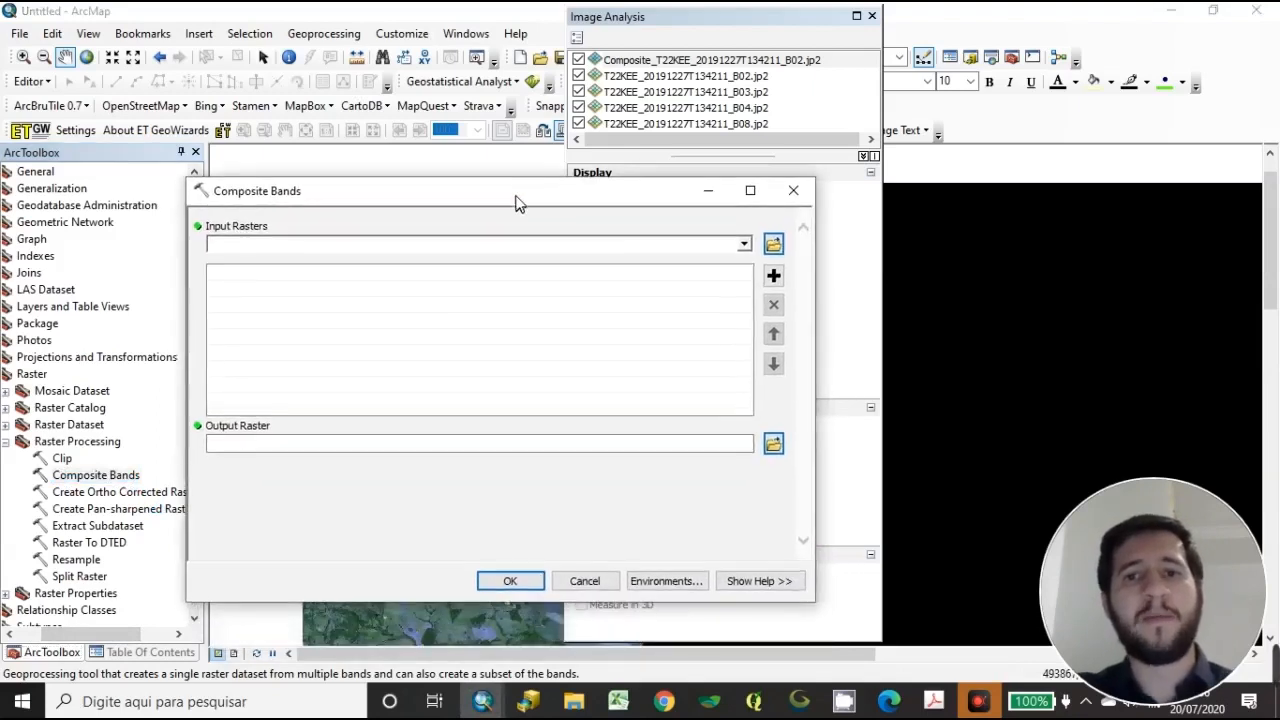
- Add the B02, B03, B04 and B08 rasters as Composite Bands inputs, and close the tool without running it
click(744, 244)
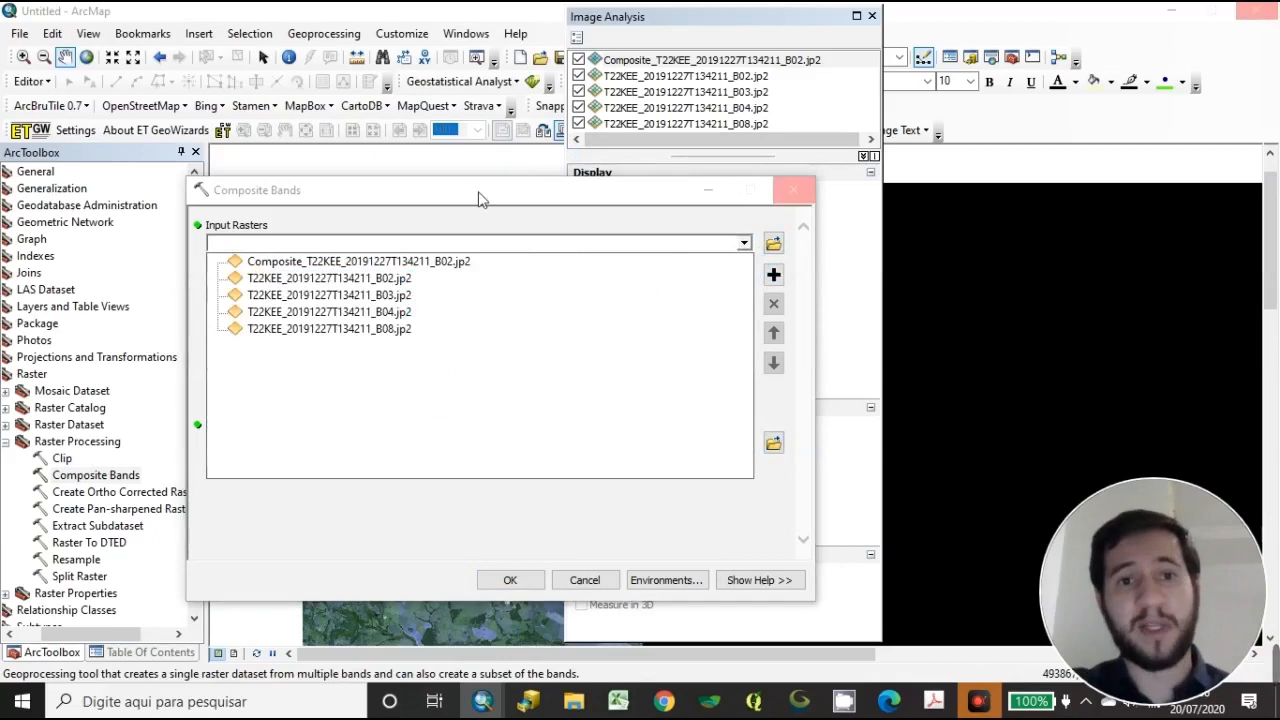
click(744, 243)
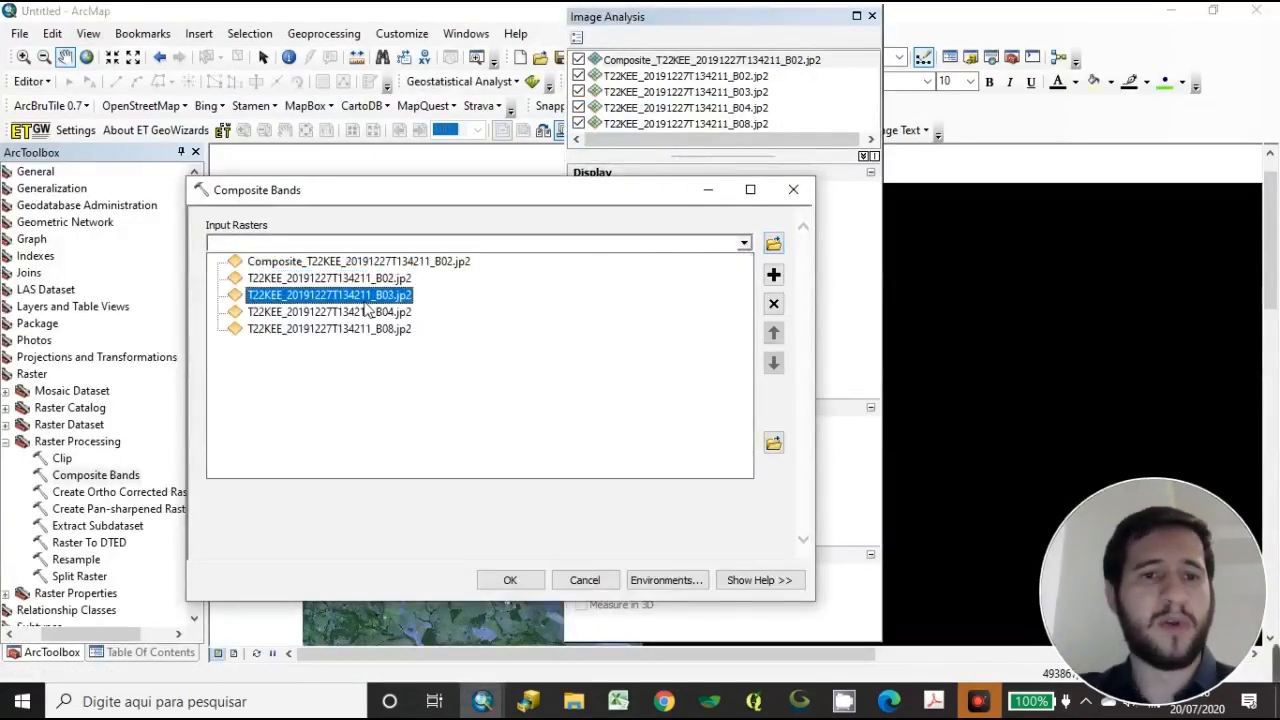
click(366, 300)
click(744, 243)
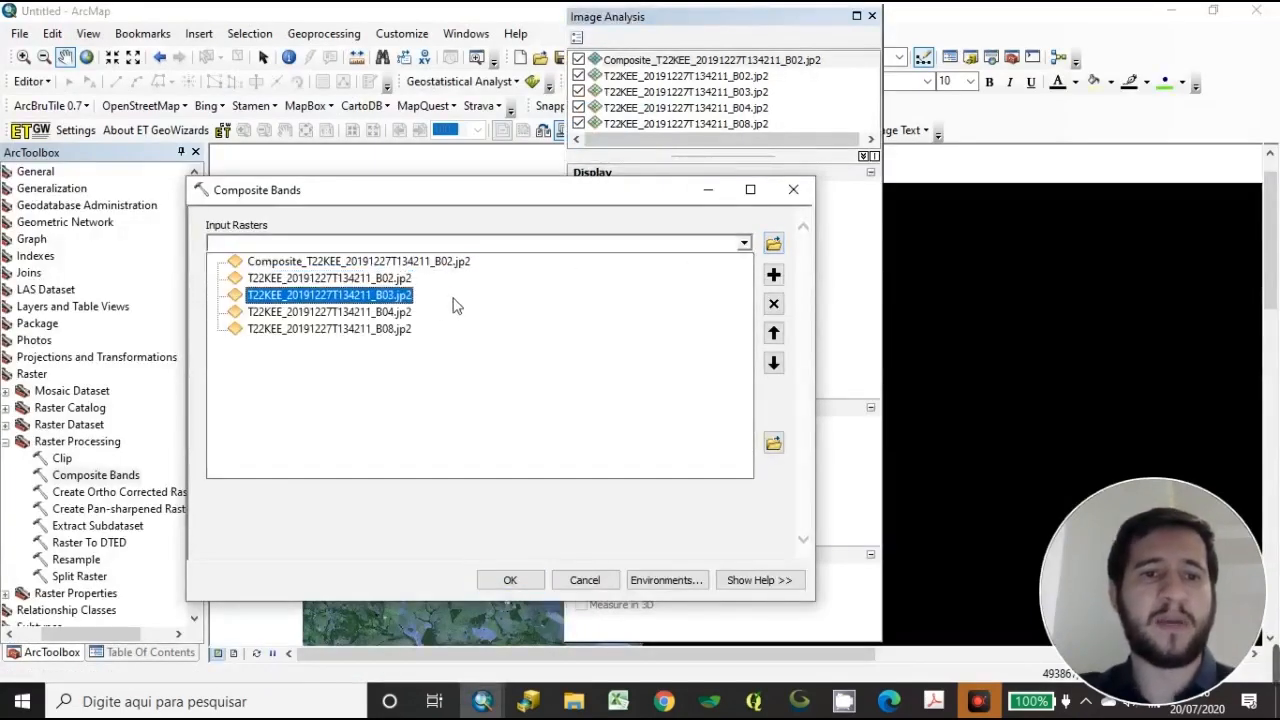
click(397, 313)
click(744, 243)
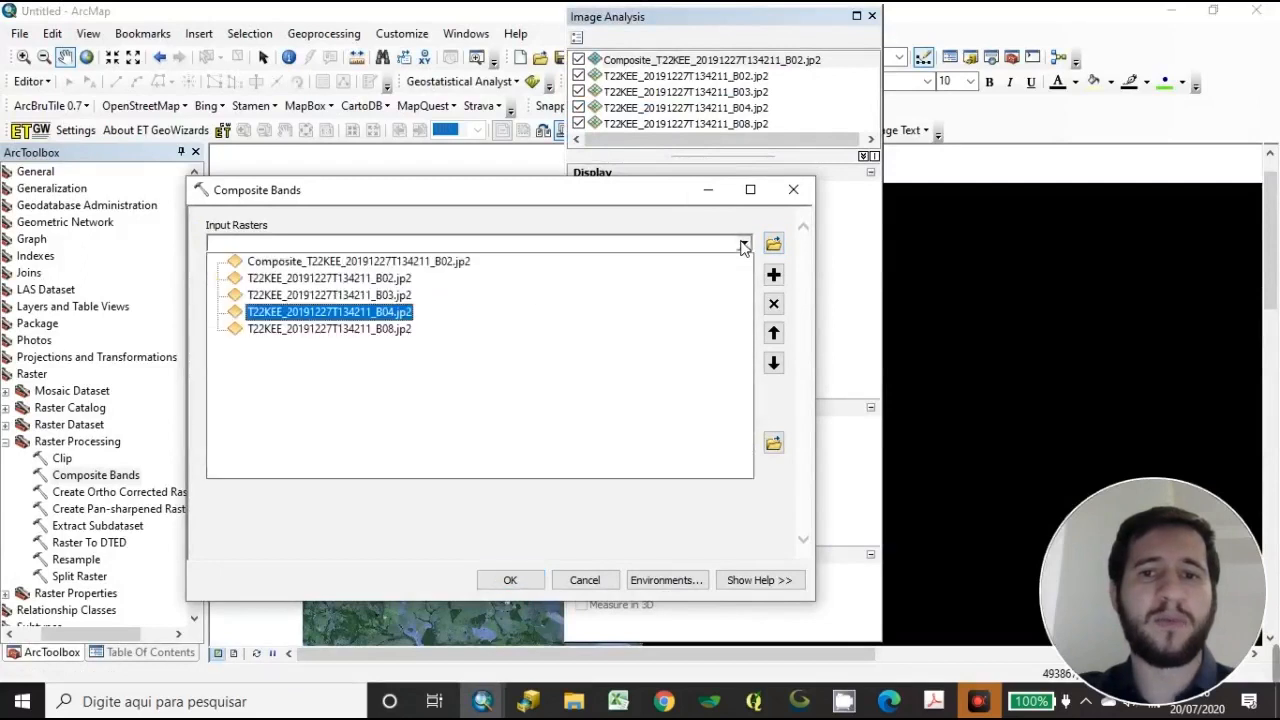
click(391, 329)
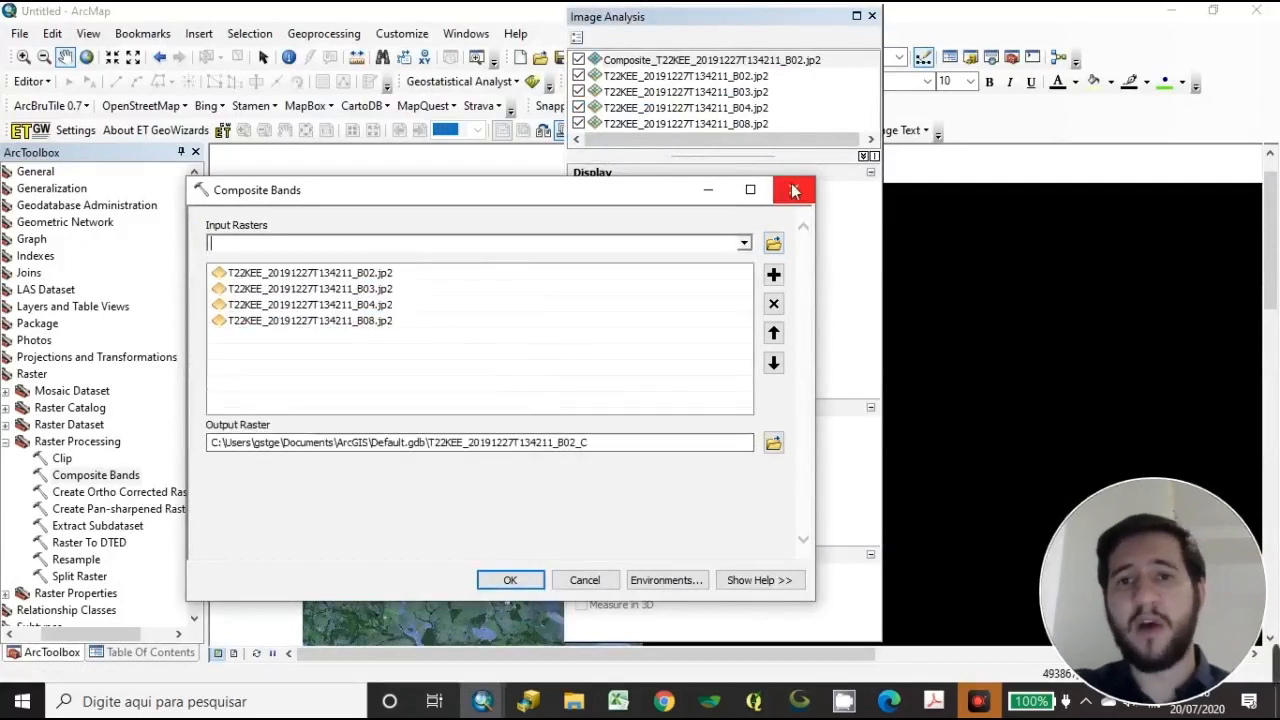
click(745, 20)
click(515, 203)
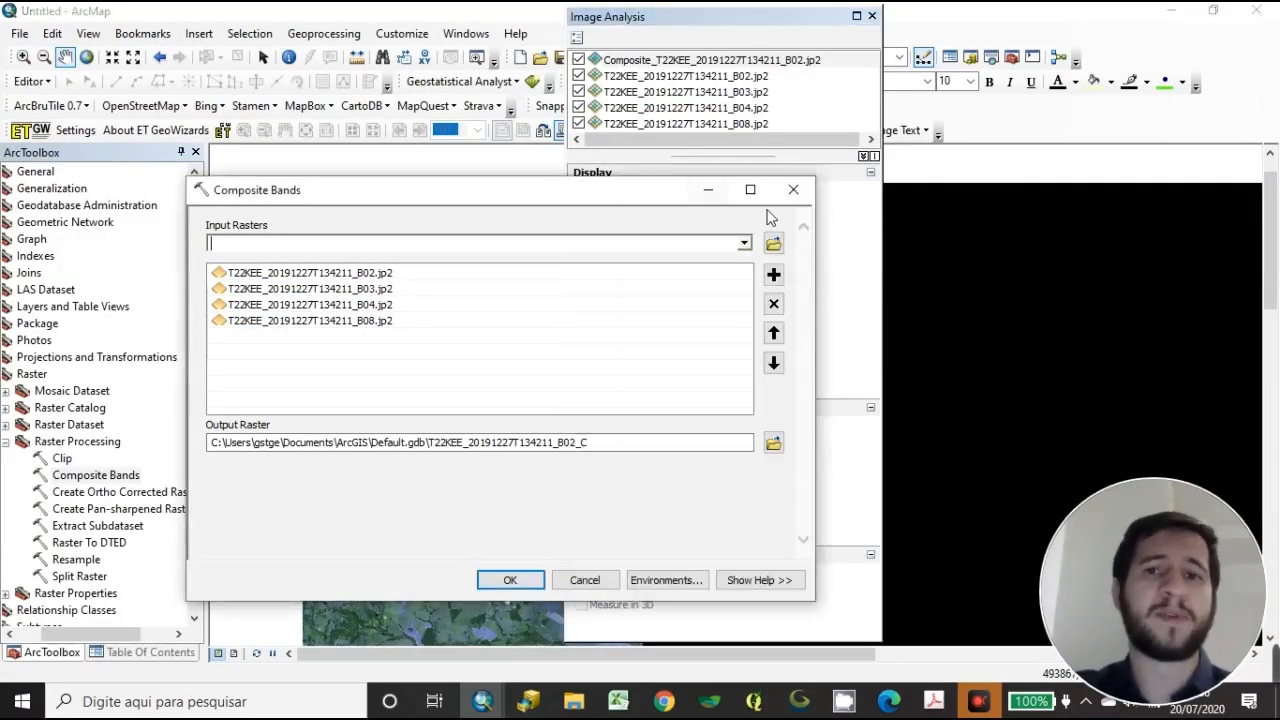
click(792, 191)
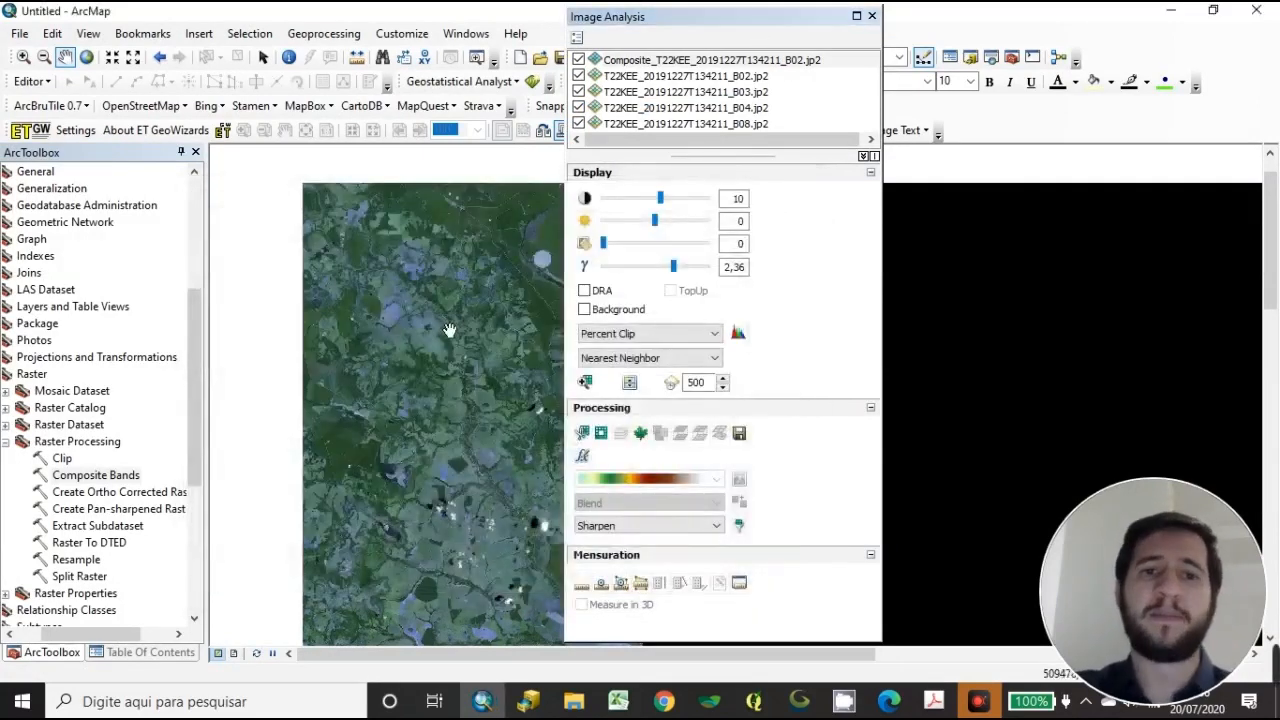
- Close the Image Analysis window and hide the B02, B03, B04 and B08 layers, leaving only the composite displayed
click(125, 652)
click(147, 218)
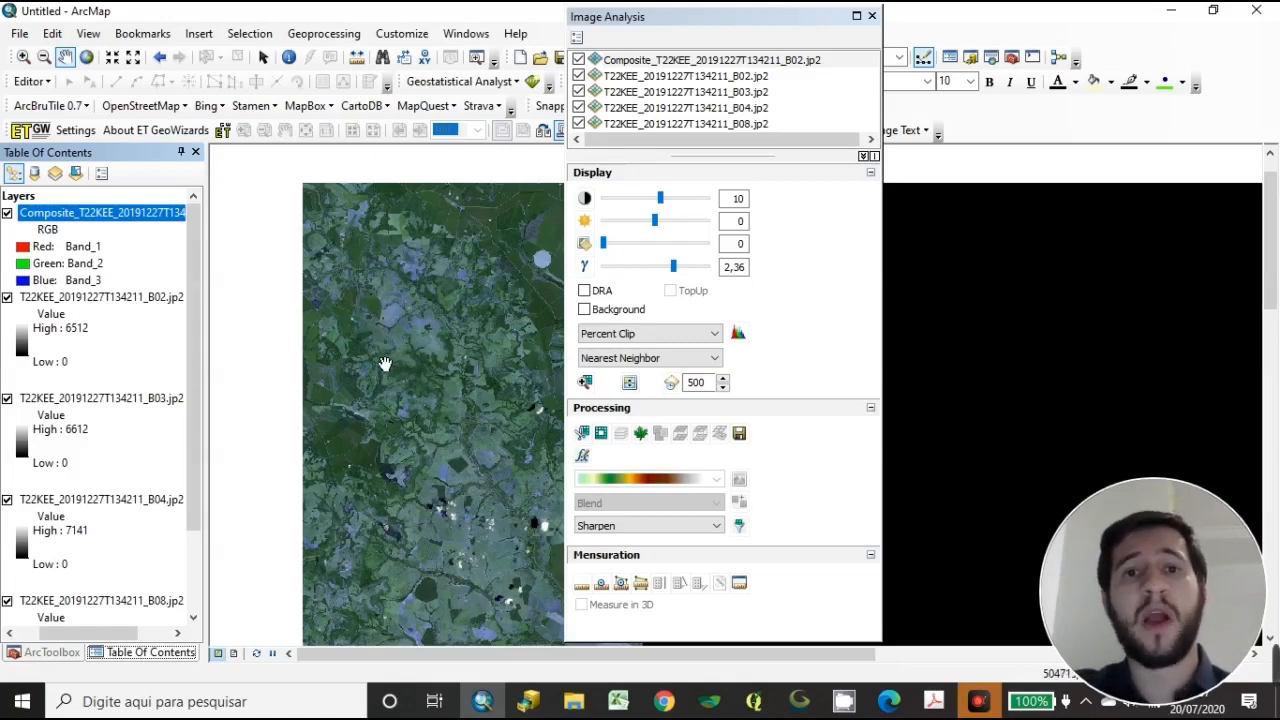
mouse_move(710, 20)
mouse_down()
mouse_move(729, 27)
mouse_move(690, 34)
mouse_up()
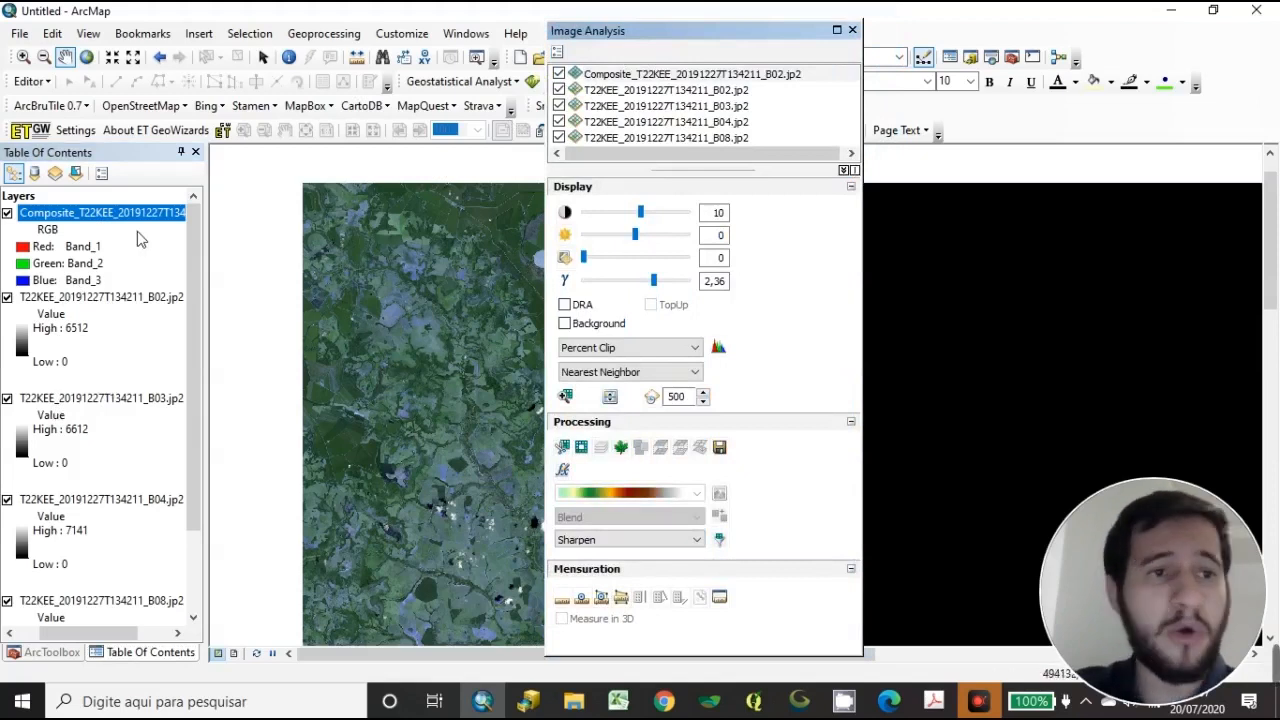
drag(730, 33, 806, 39)
click(7, 297)
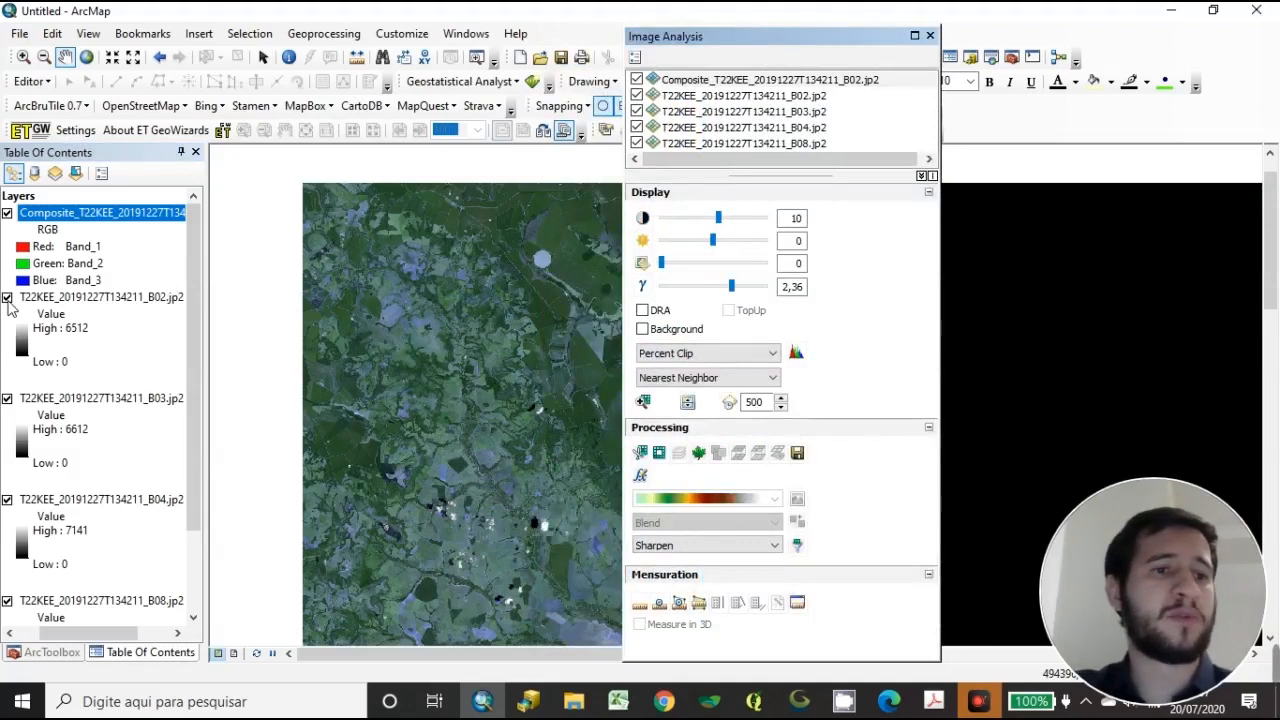
click(7, 398)
click(930, 36)
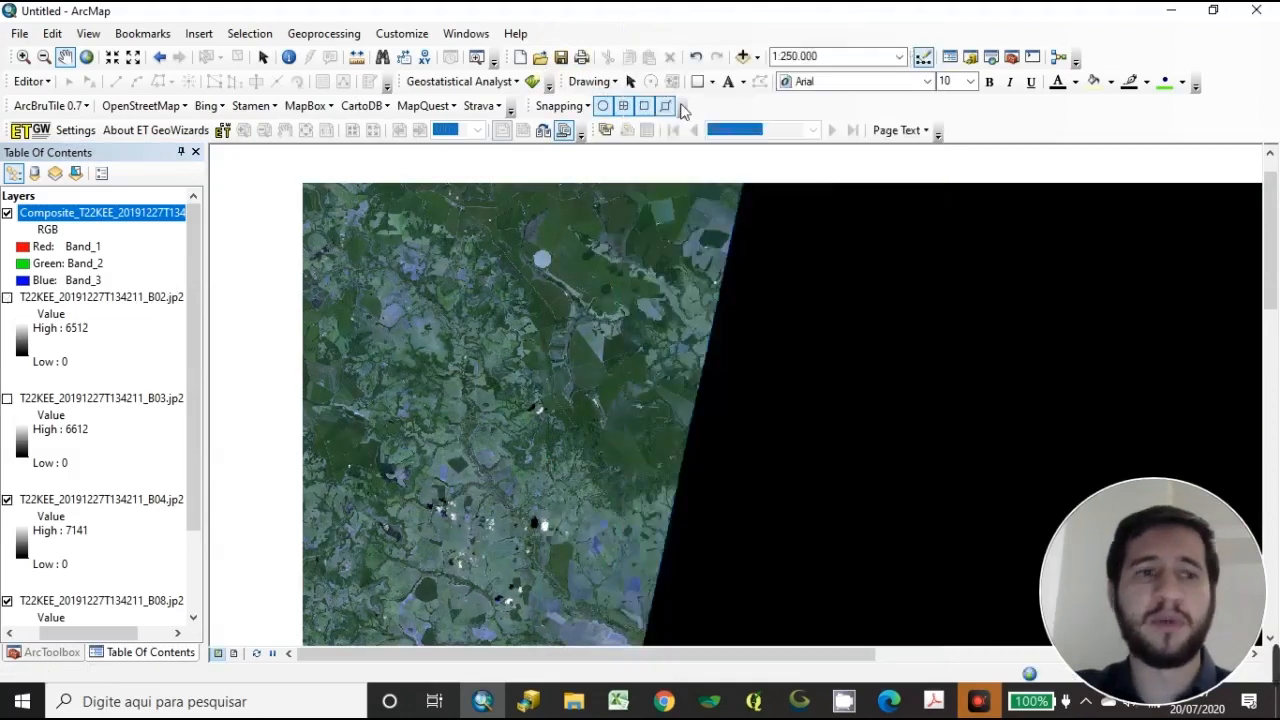
click(7, 601)
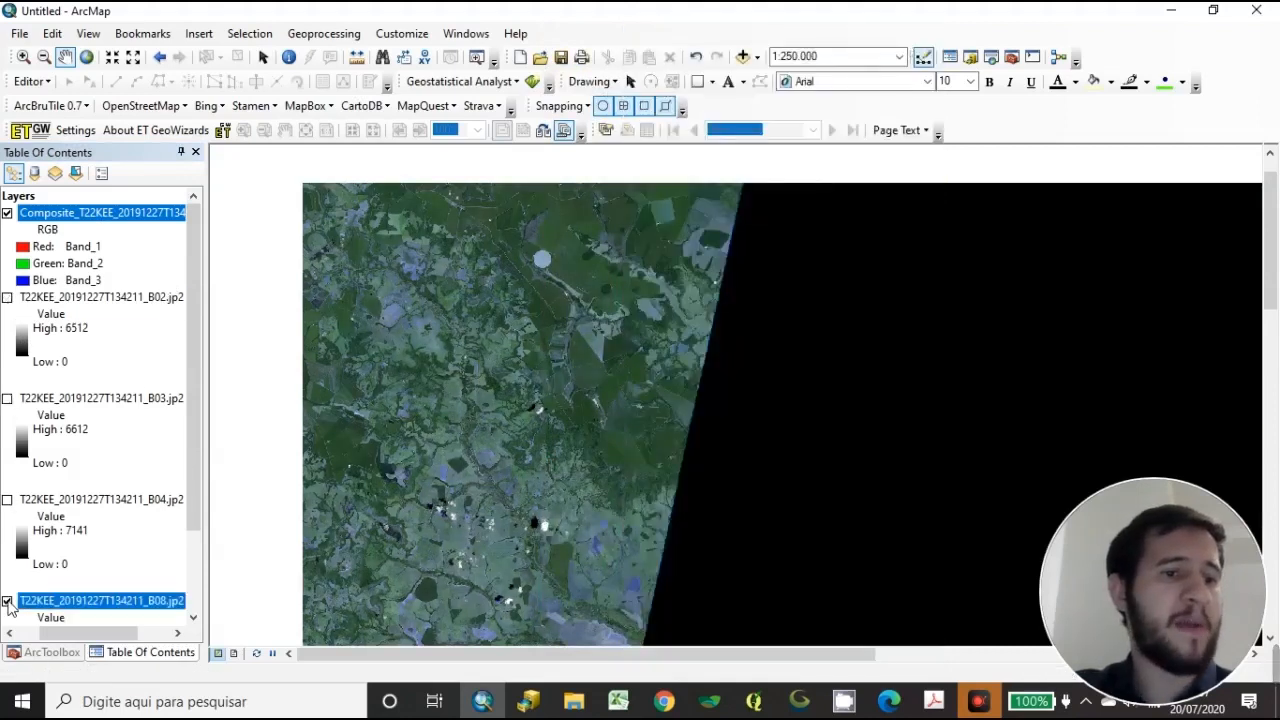
- Inspect the composite image at closer scale around the pale circular field and the surrounding farmland
scroll(183, 436, down, 2)
scroll(183, 436, up, 2)
drag(655, 299, 677, 308)
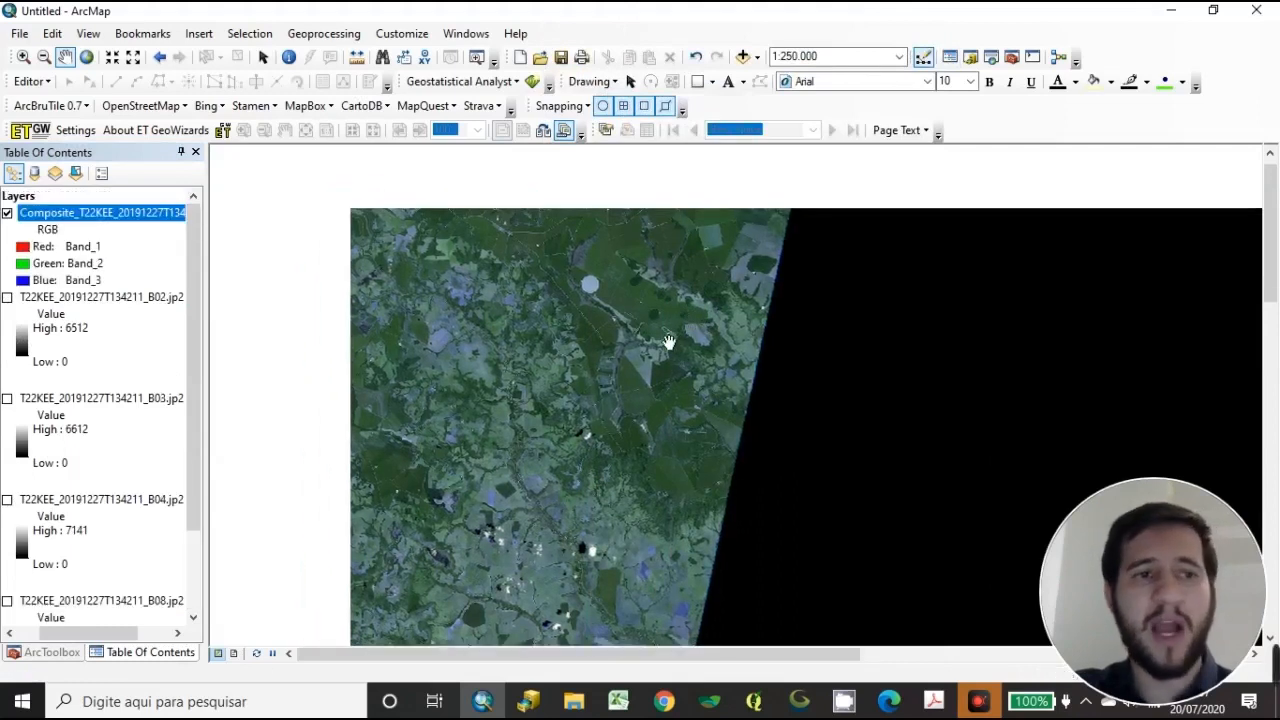
scroll(611, 340, down, 4)
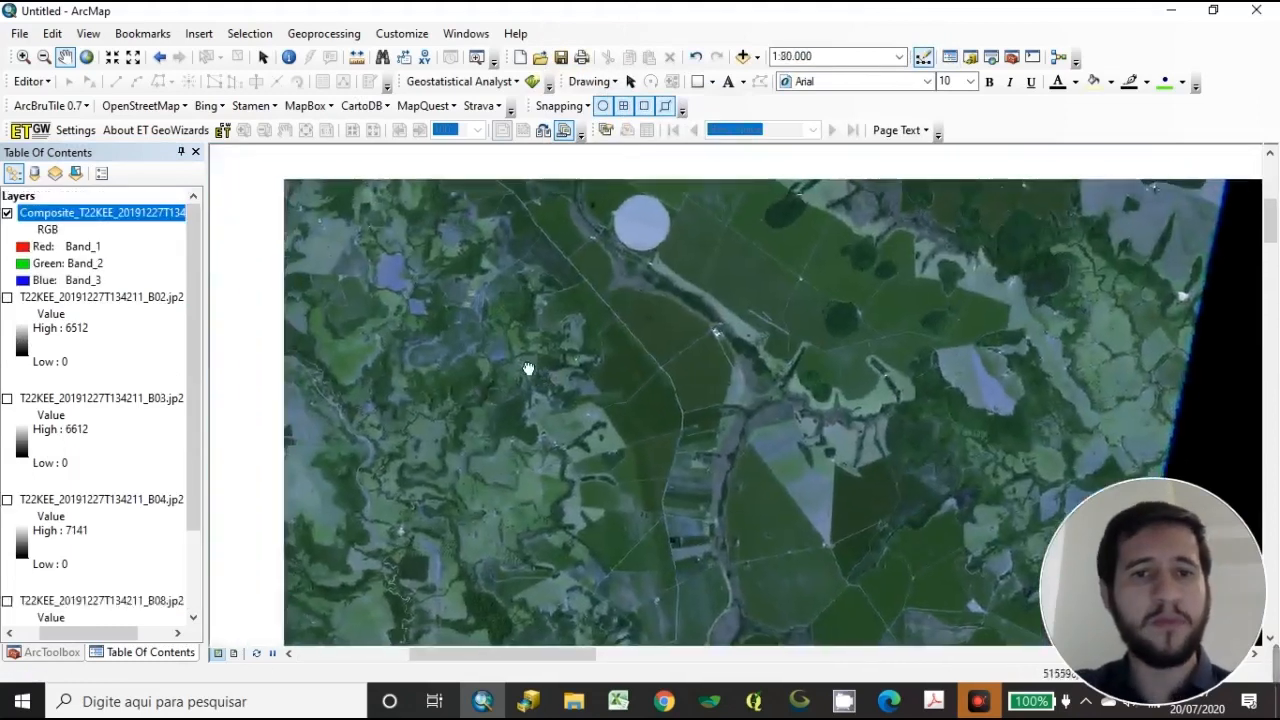
scroll(523, 354, up, 1)
scroll(580, 290, down, 2)
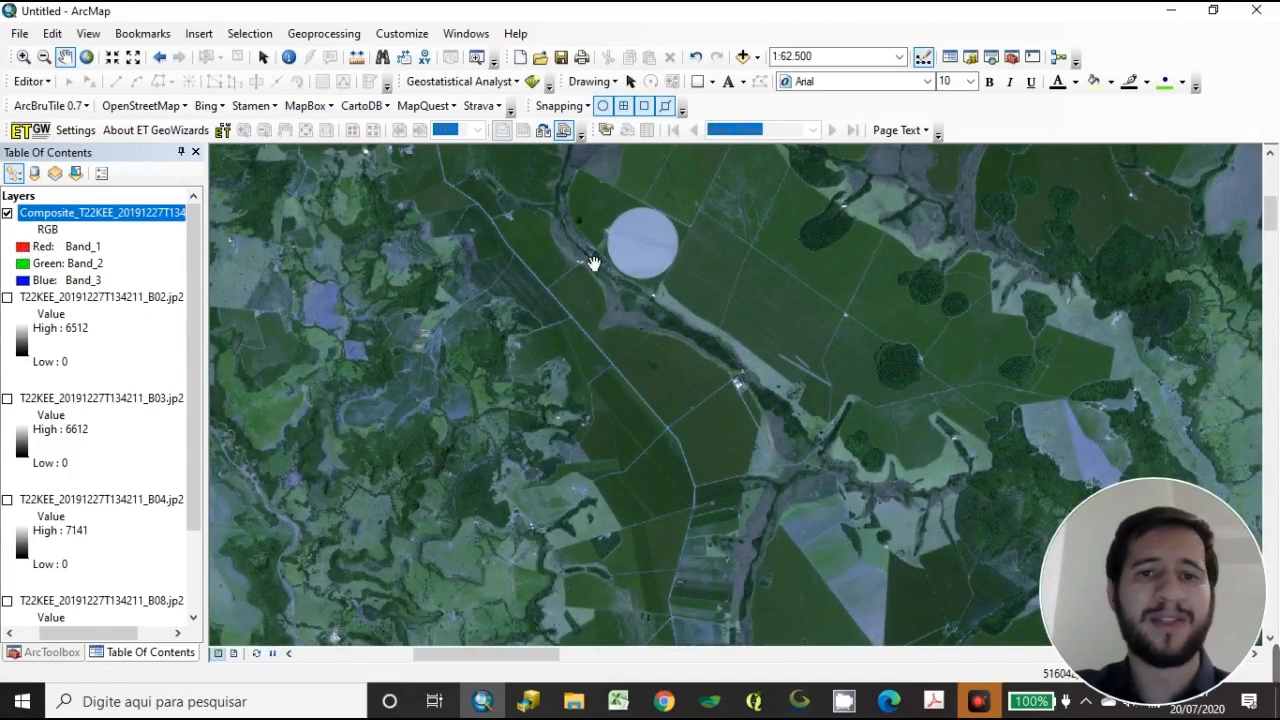
drag(595, 264, 671, 371)
drag(687, 455, 607, 287)
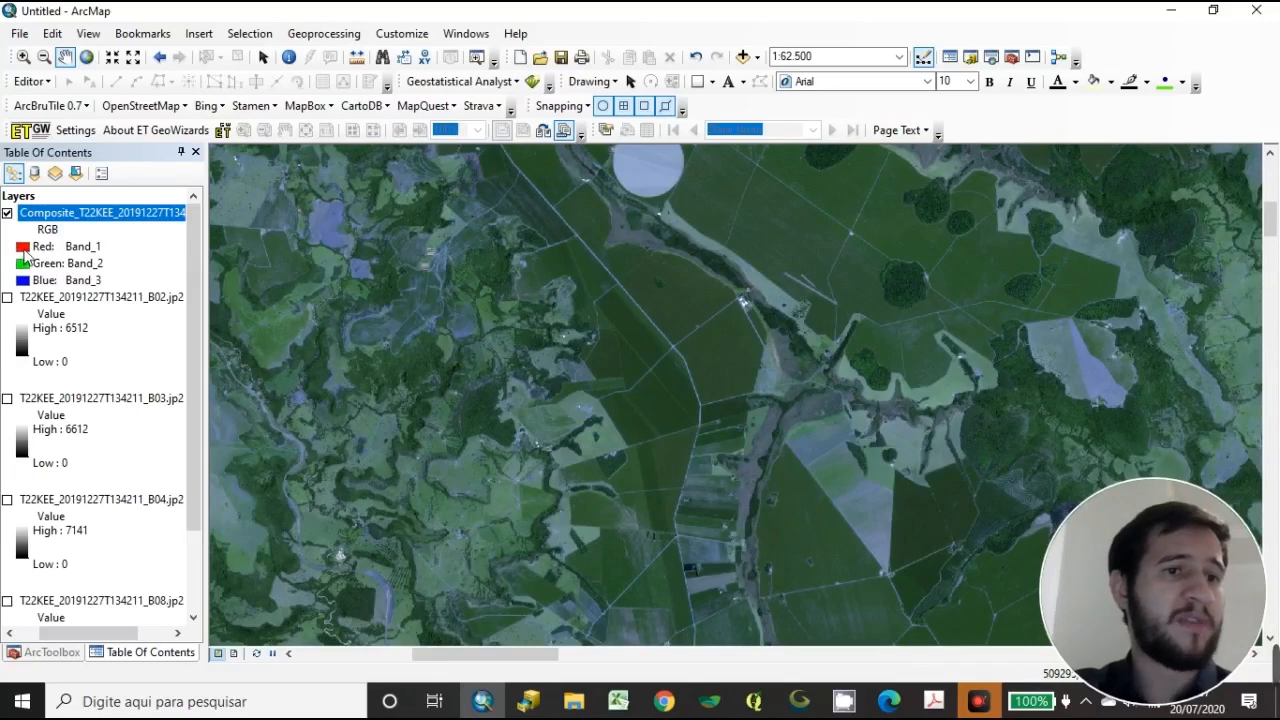
- Examine the band choices for the composite's red, green and blue channels, keeping the current assignments
click(42, 247)
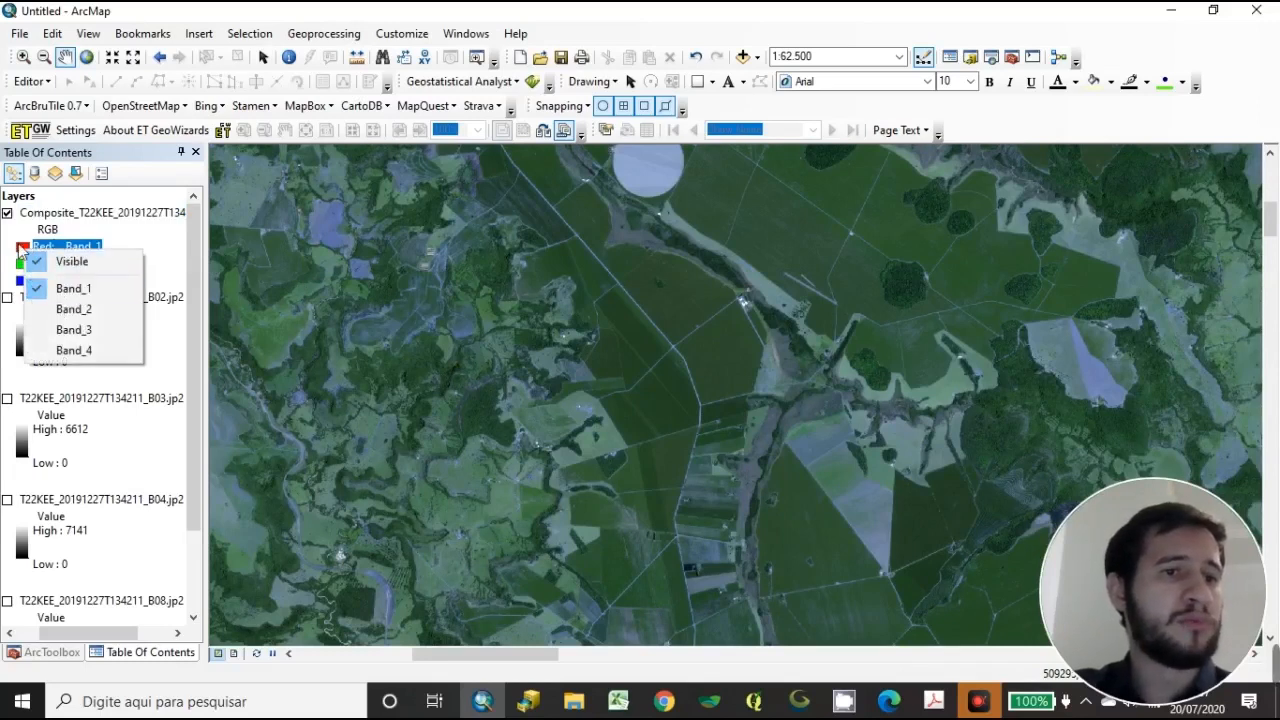
click(28, 268)
click(30, 266)
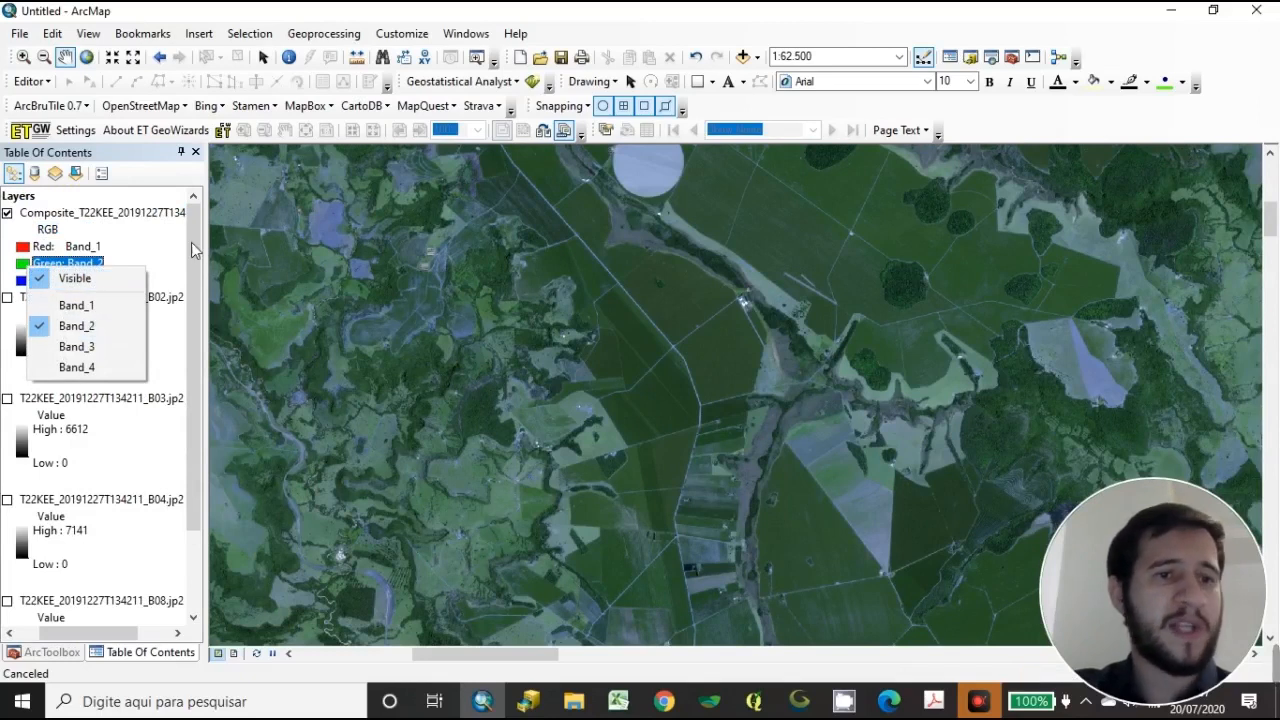
click(48, 231)
click(22, 283)
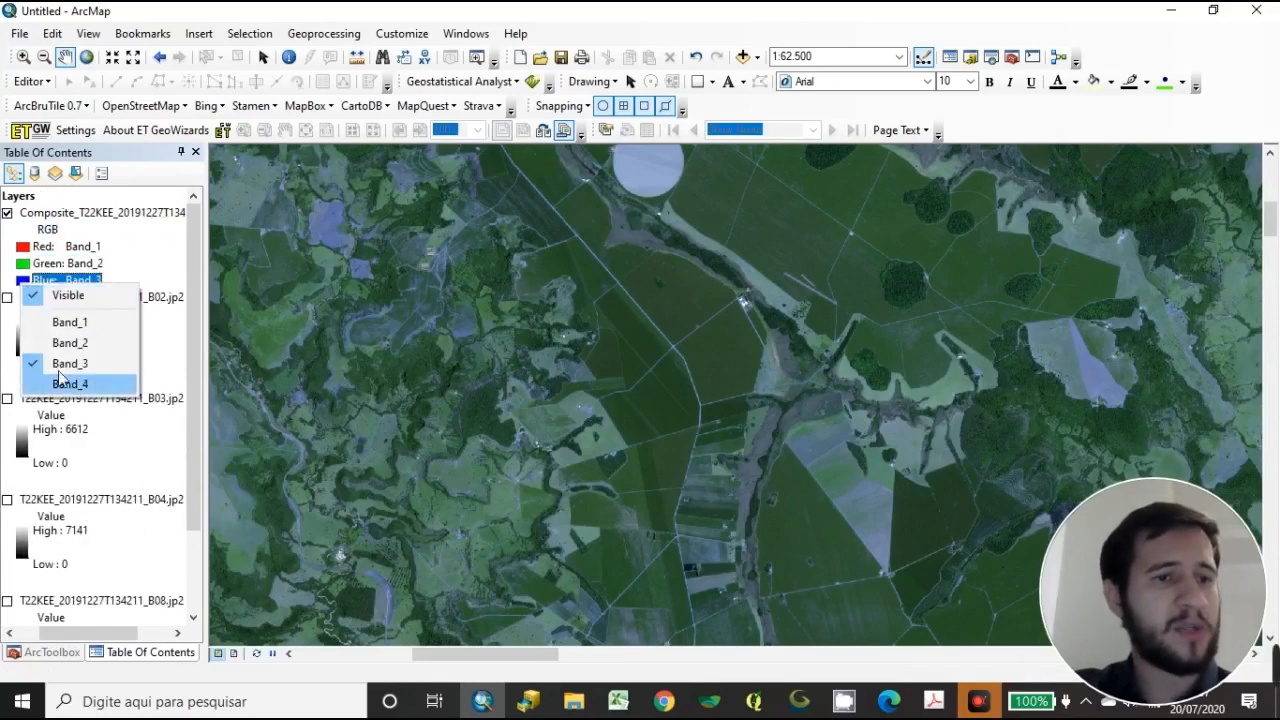
click(174, 254)
click(174, 254)
drag(713, 269, 630, 374)
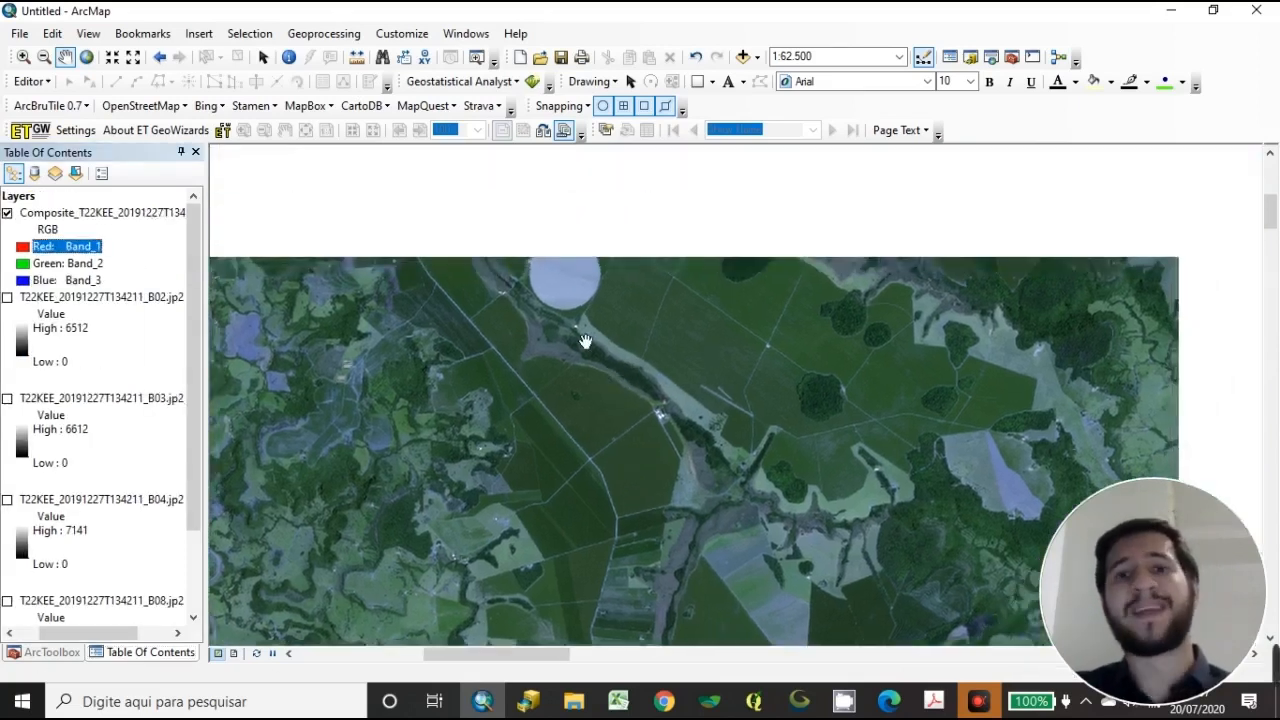
click(100, 279)
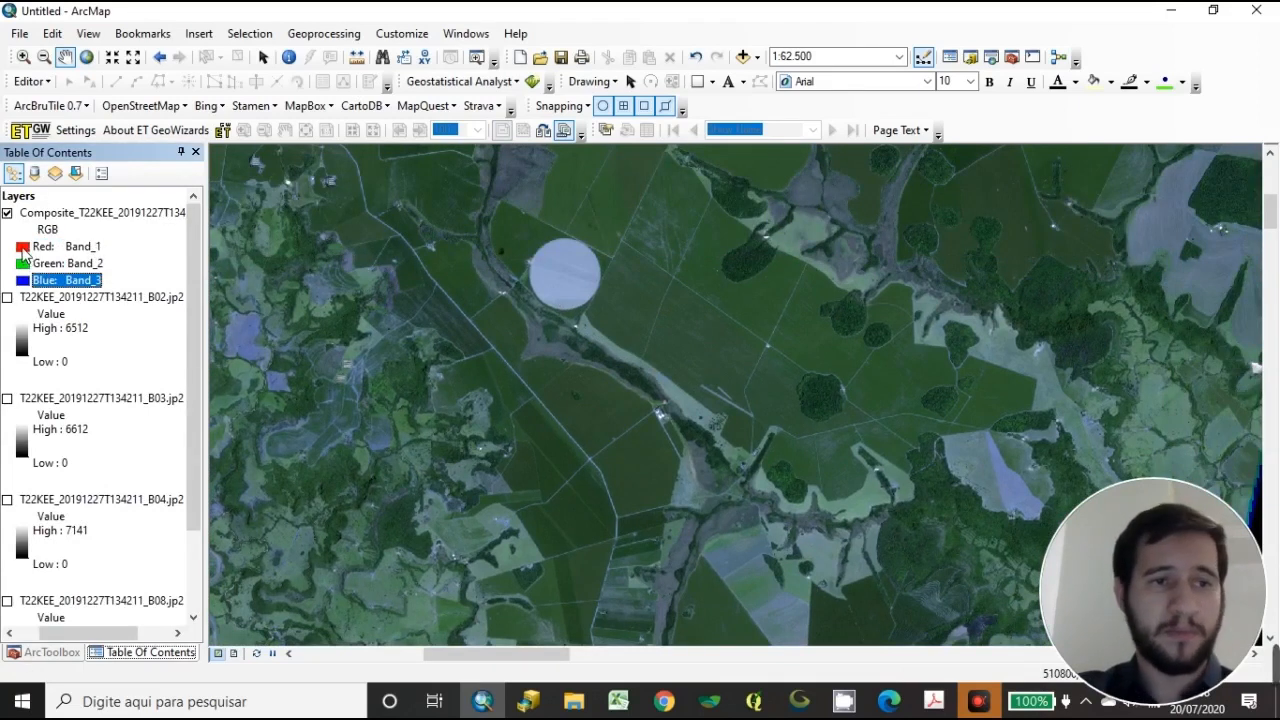
click(26, 252)
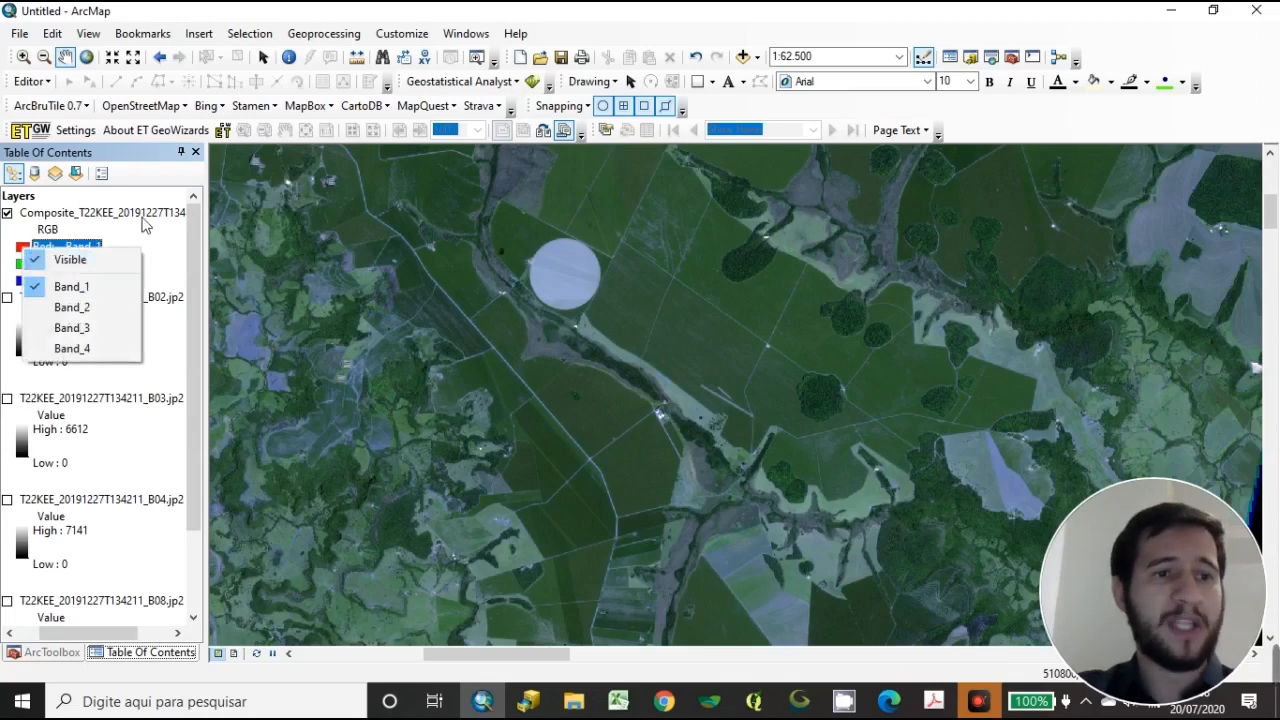
click(148, 230)
click(120, 213)
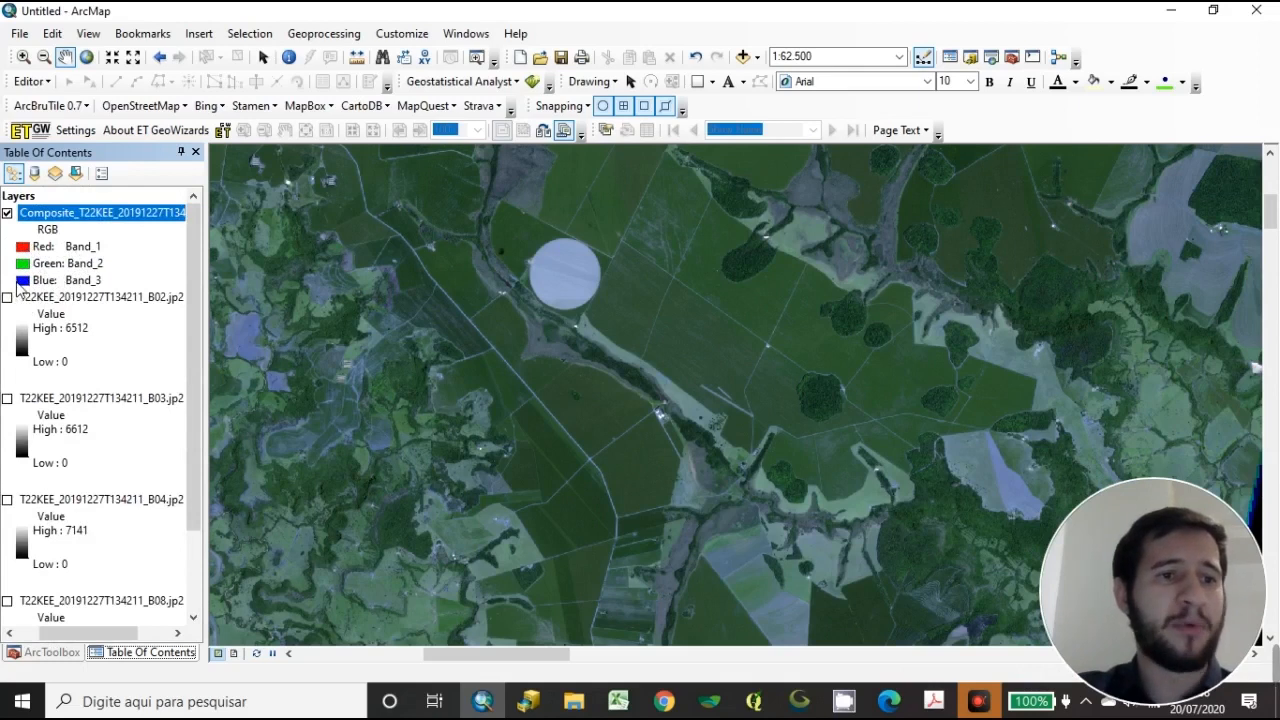
- Assign Band_1 to the composite's blue channel and Band_3 to its red channel, and inspect the circular field at 1:20.000
click(26, 281)
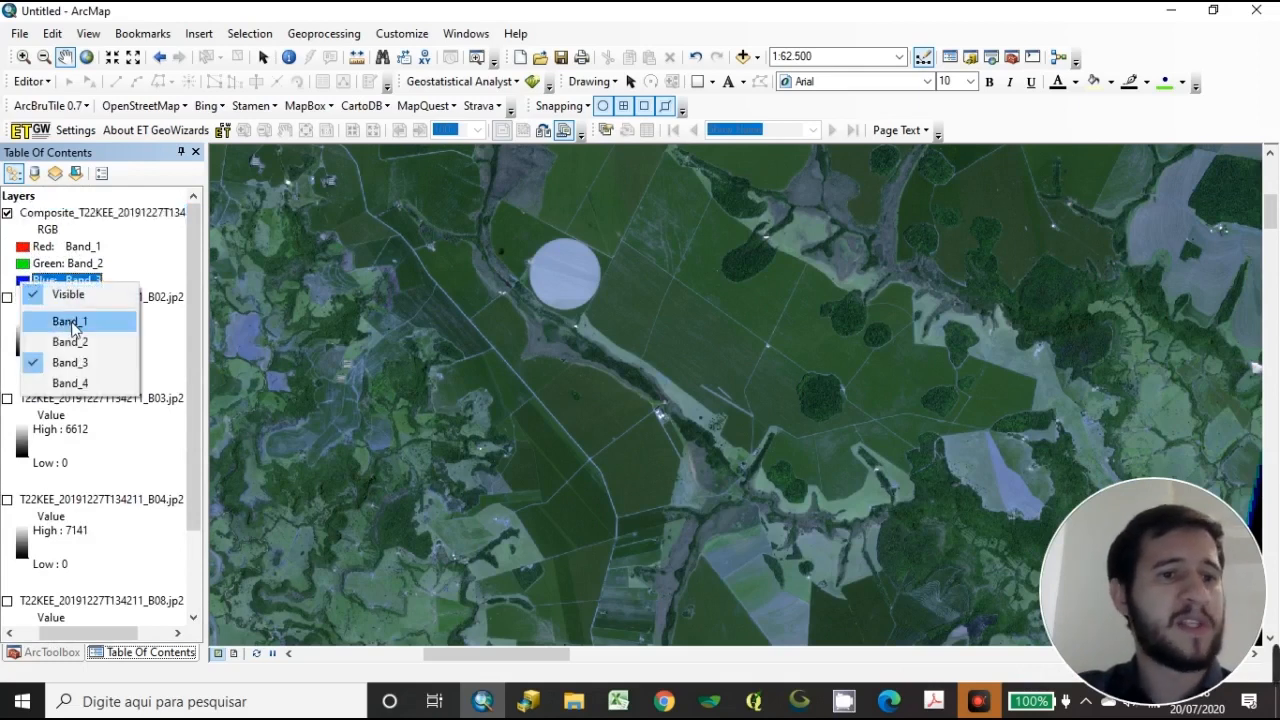
click(70, 322)
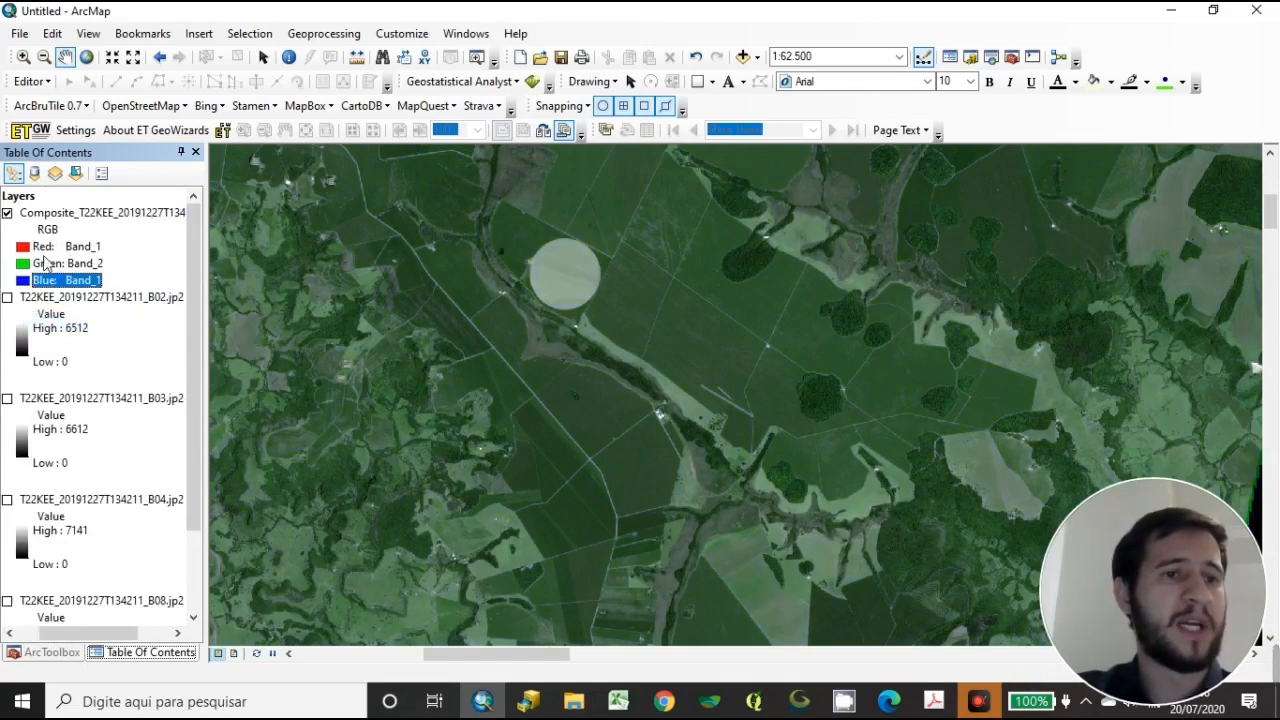
click(29, 249)
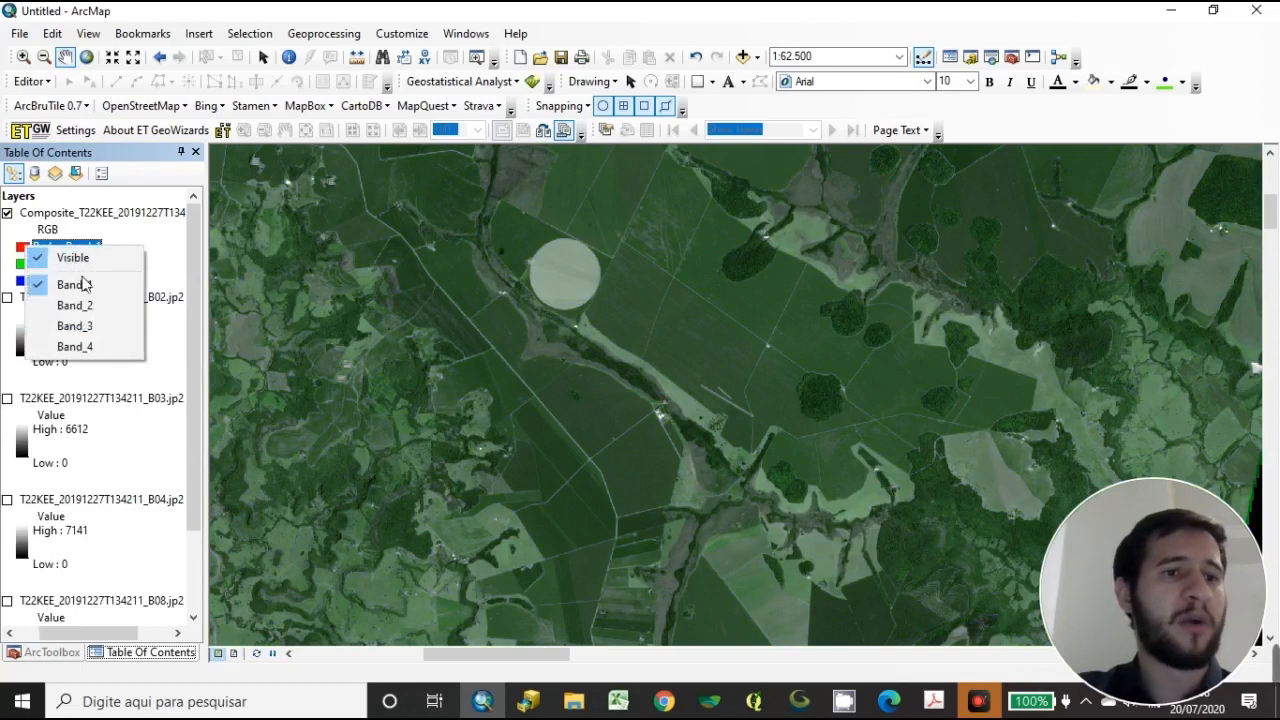
click(74, 326)
drag(557, 293, 581, 333)
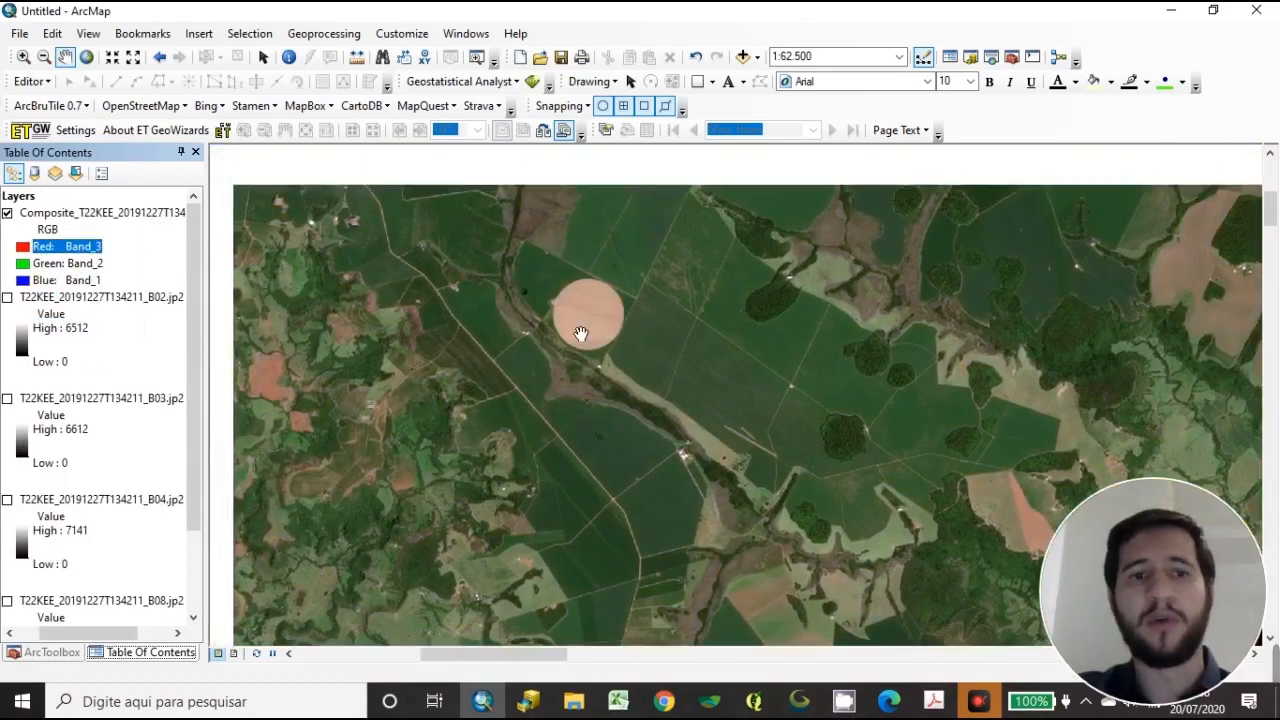
scroll(581, 333, up, 5)
drag(510, 378, 655, 434)
drag(464, 366, 595, 406)
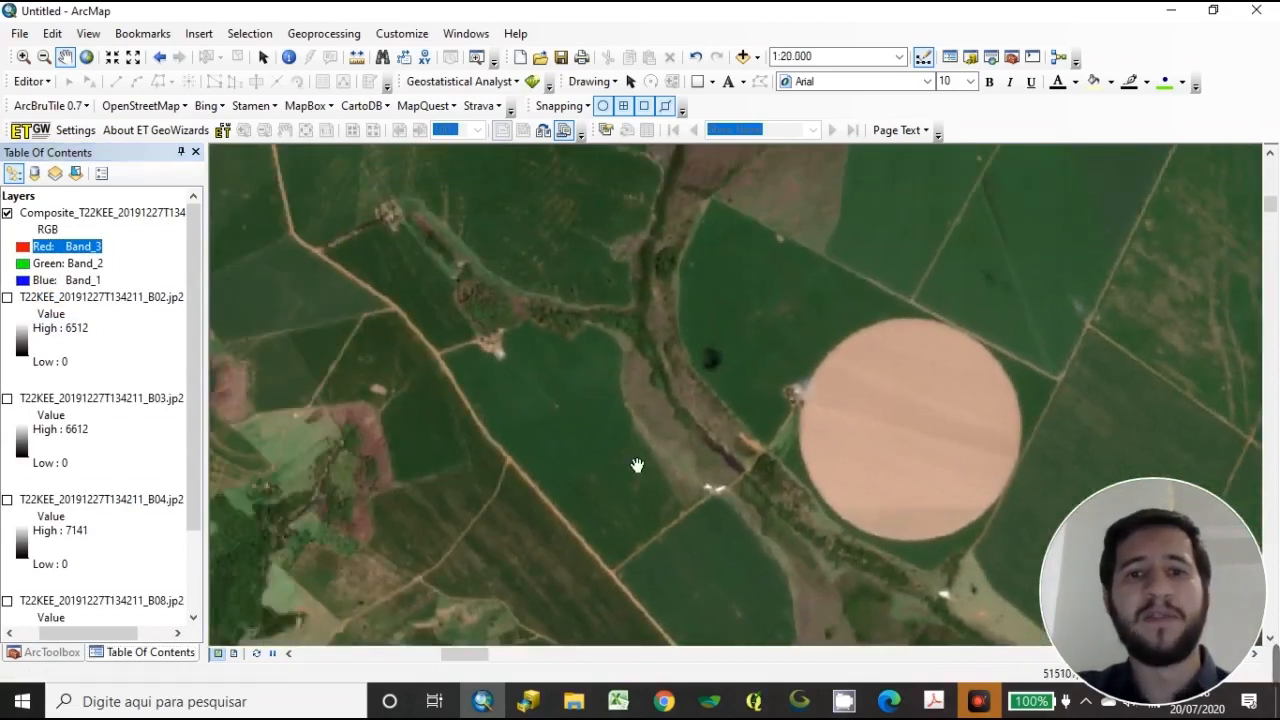
- Inspect the composite at 1:25.000 around the circular field, the wooded stream corridor and the farmland beyond it
drag(978, 565, 761, 437)
drag(814, 480, 669, 409)
scroll(906, 409, down, 1)
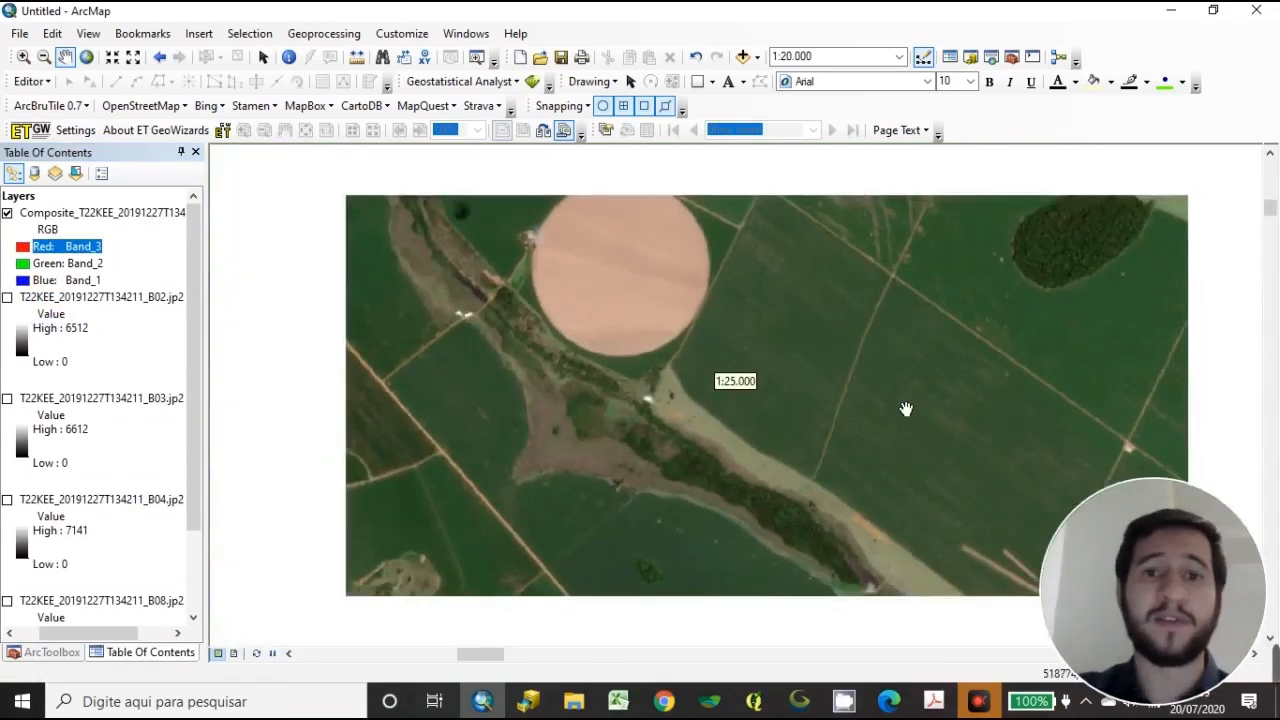
drag(870, 387, 666, 411)
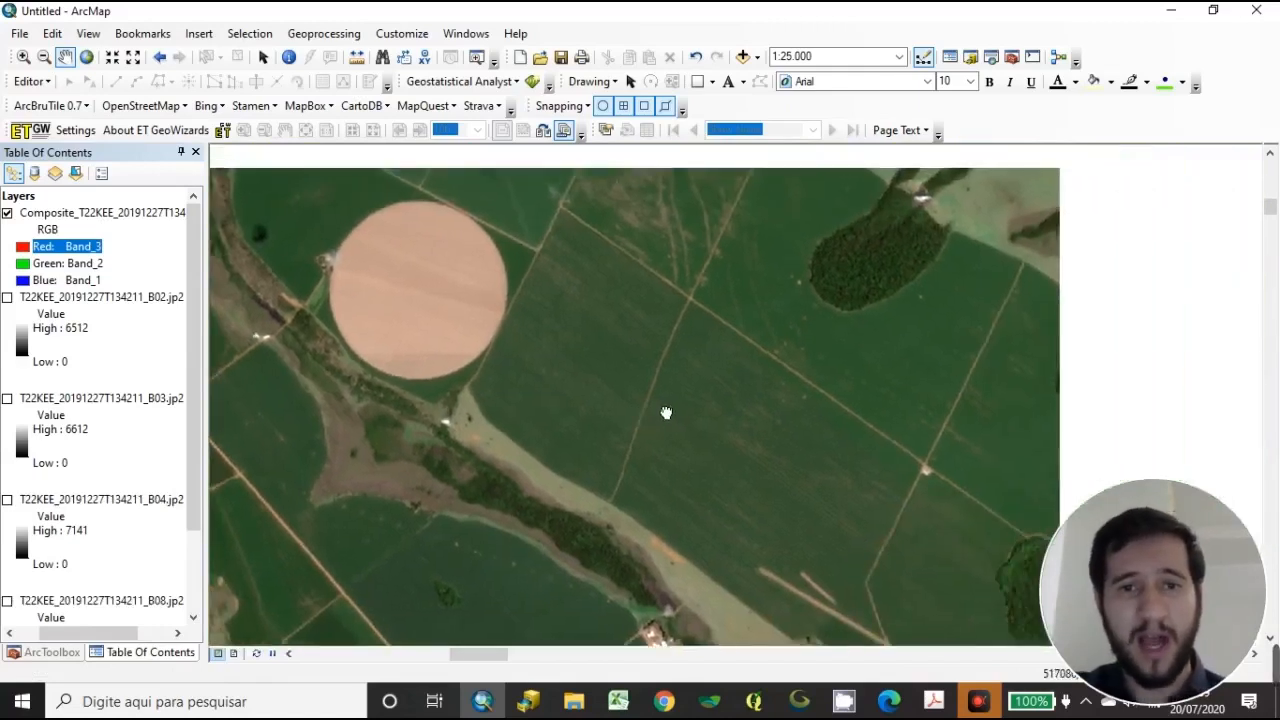
drag(725, 369, 691, 466)
drag(793, 413, 586, 351)
drag(687, 545, 683, 326)
drag(558, 385, 720, 291)
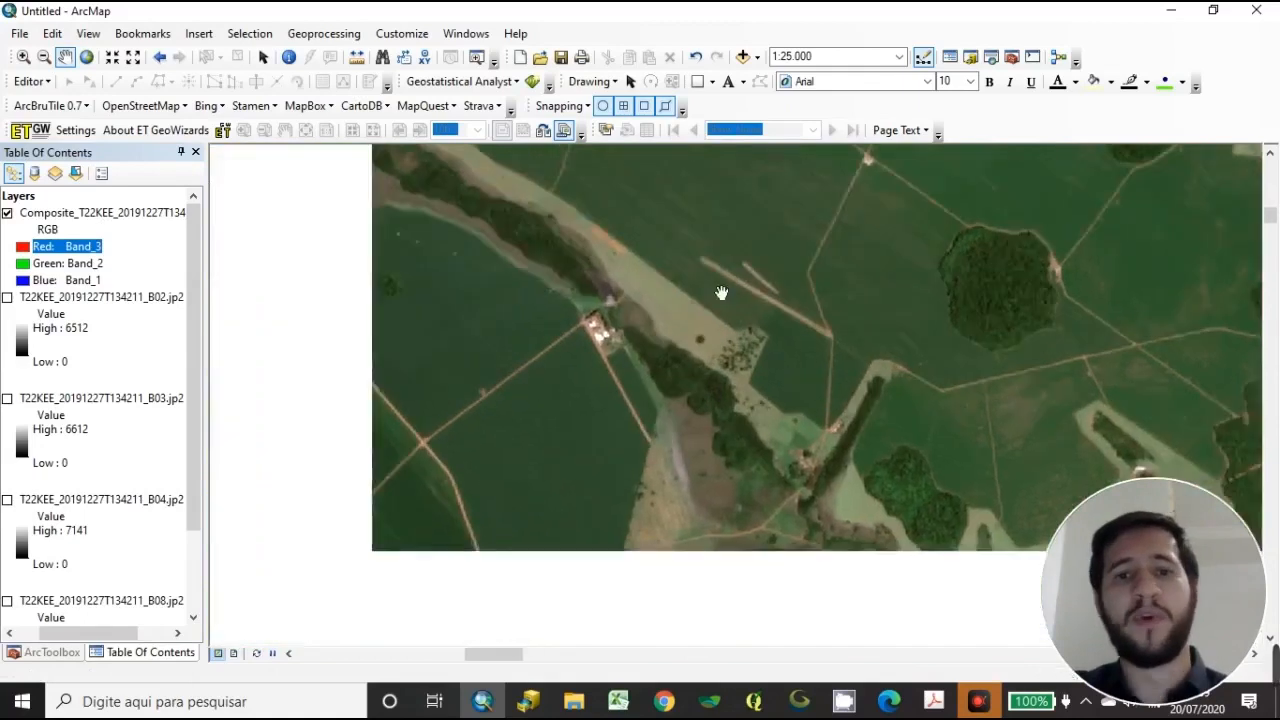
drag(544, 386, 626, 433)
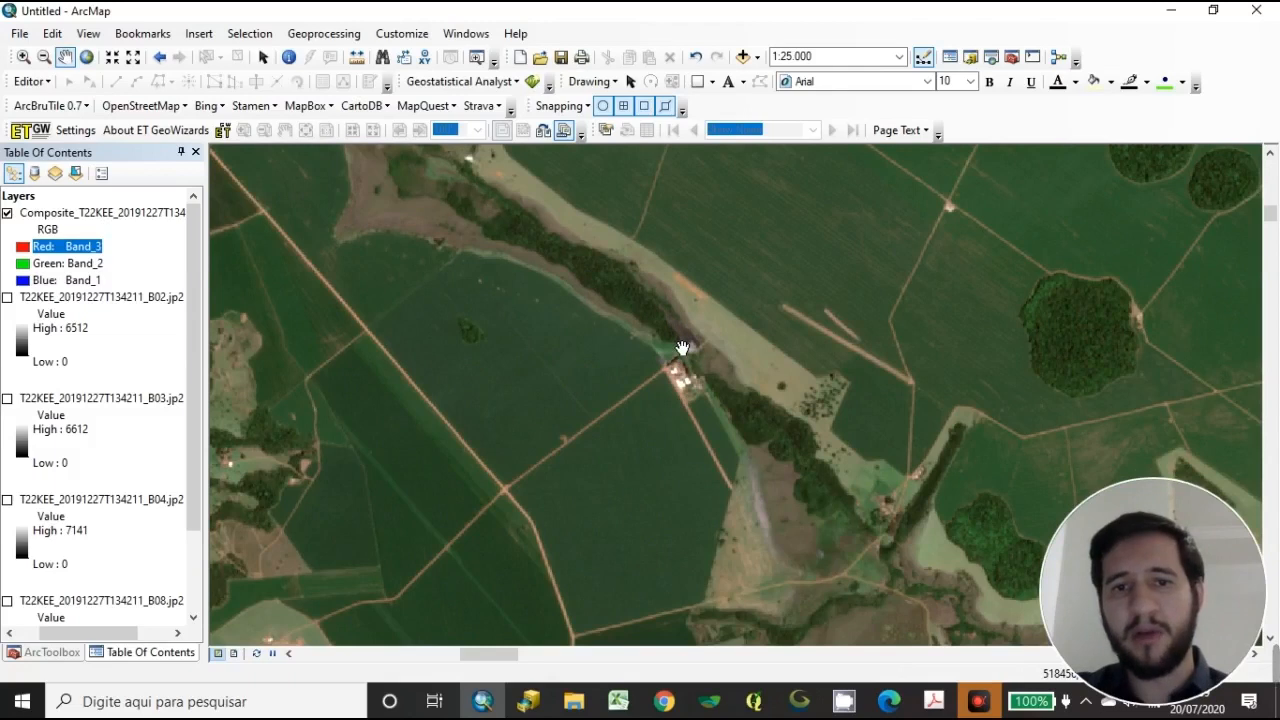
- Examine the composite over a wider area at 1:50.000 and 1:80.000, covering the land surrounding the circular field
scroll(705, 348, up, 3)
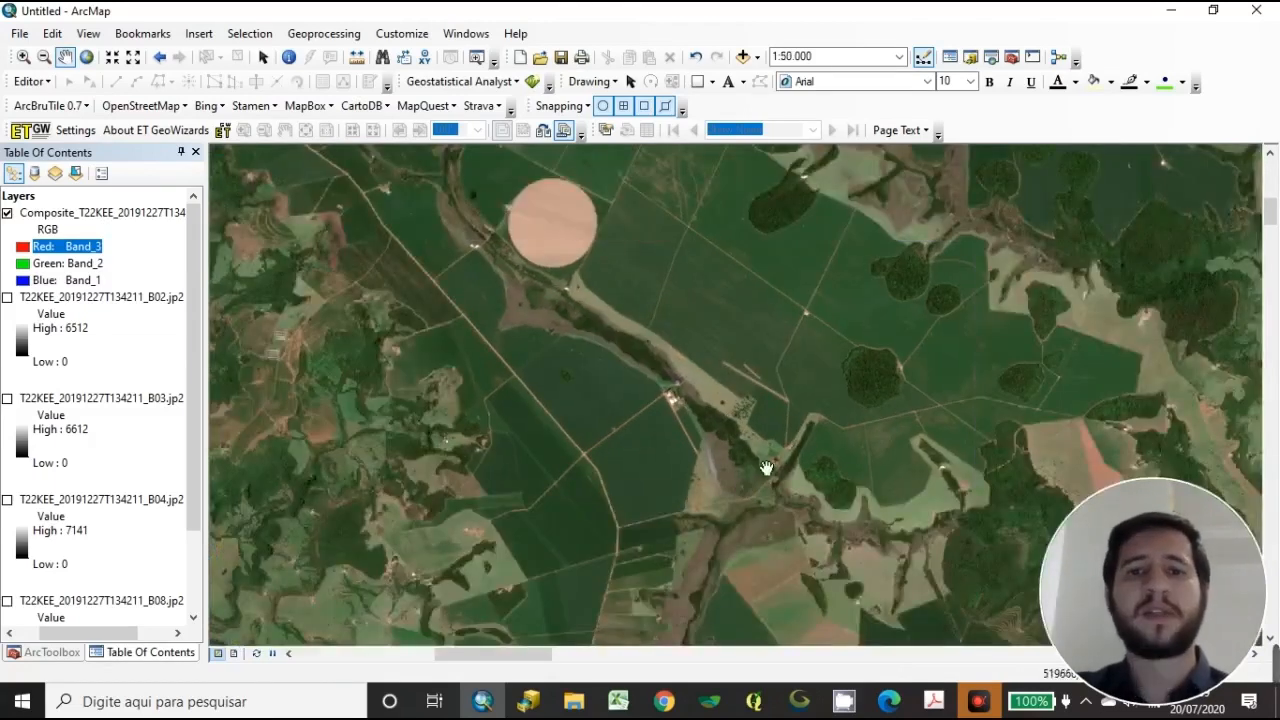
drag(766, 463, 717, 334)
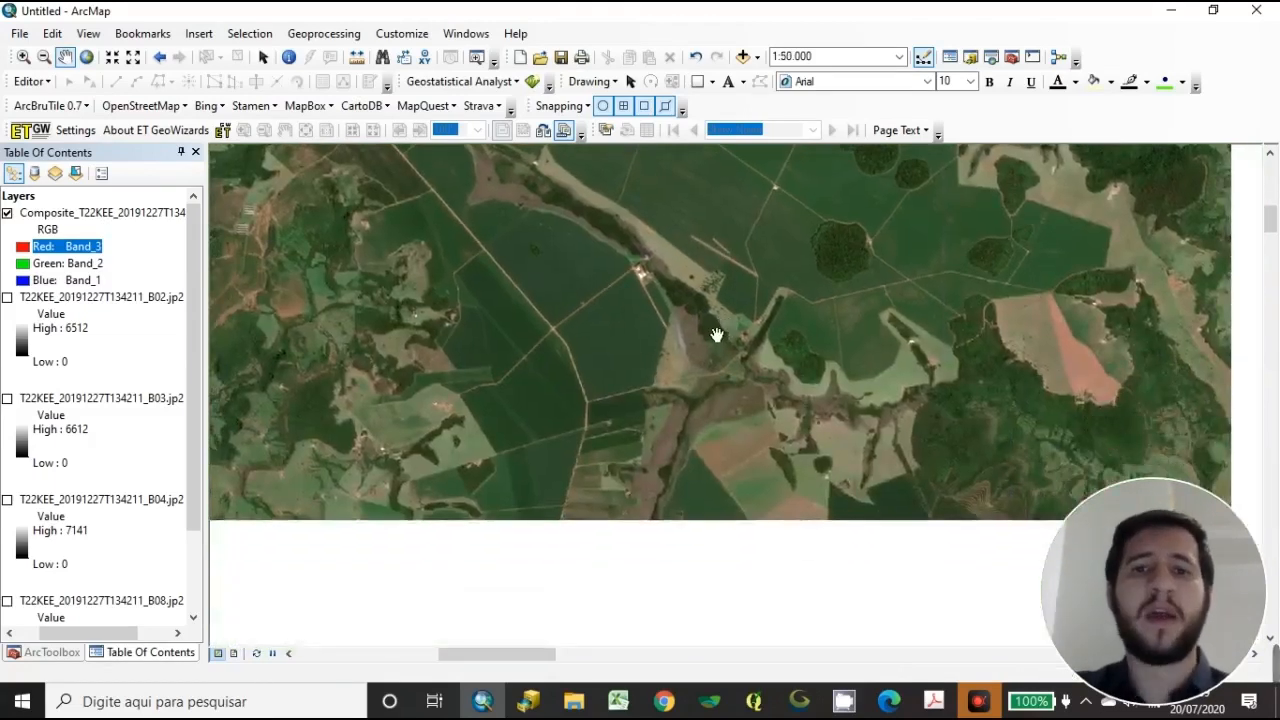
scroll(655, 408, up, 2)
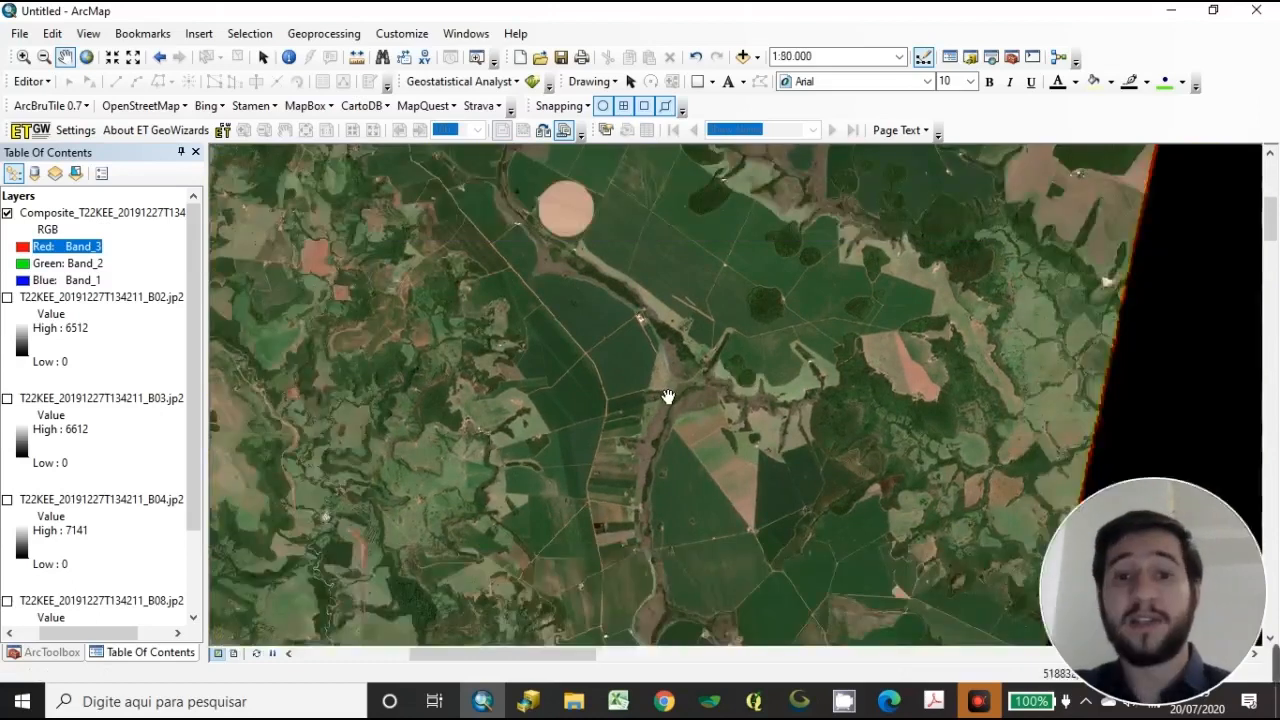
drag(602, 328, 706, 496)
drag(644, 396, 703, 480)
drag(590, 263, 528, 413)
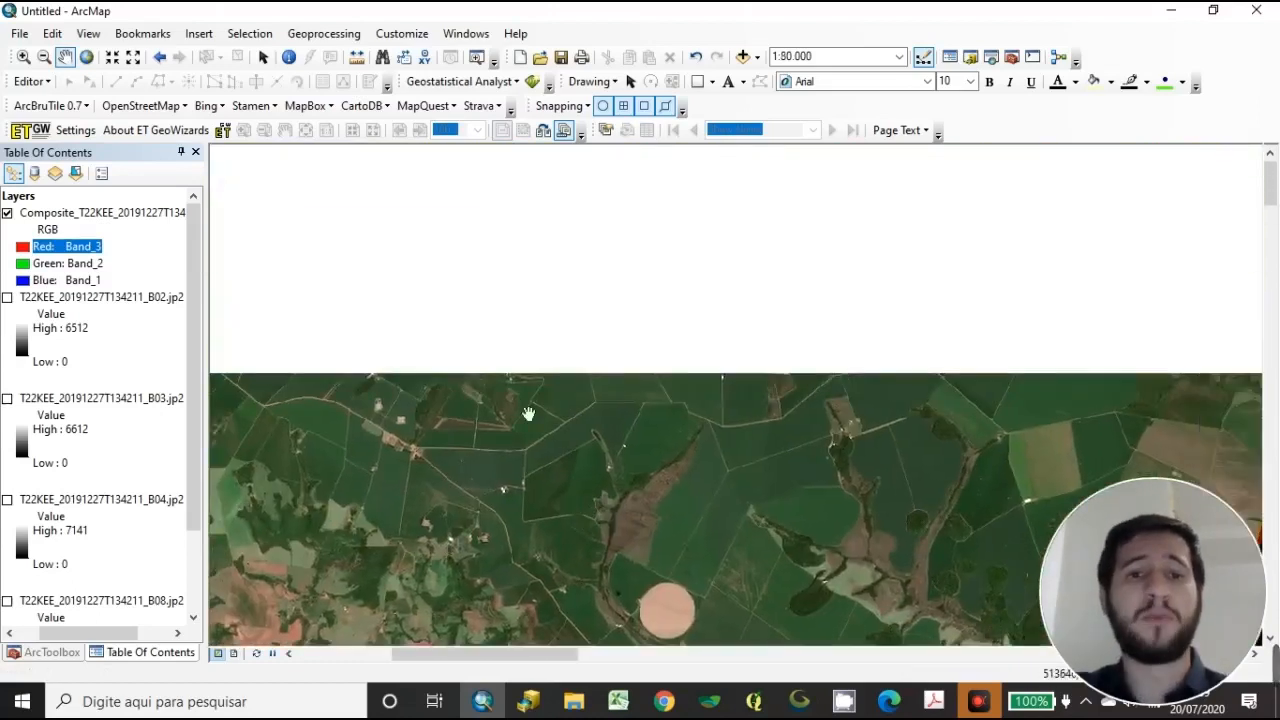
drag(643, 469, 813, 293)
drag(474, 421, 598, 396)
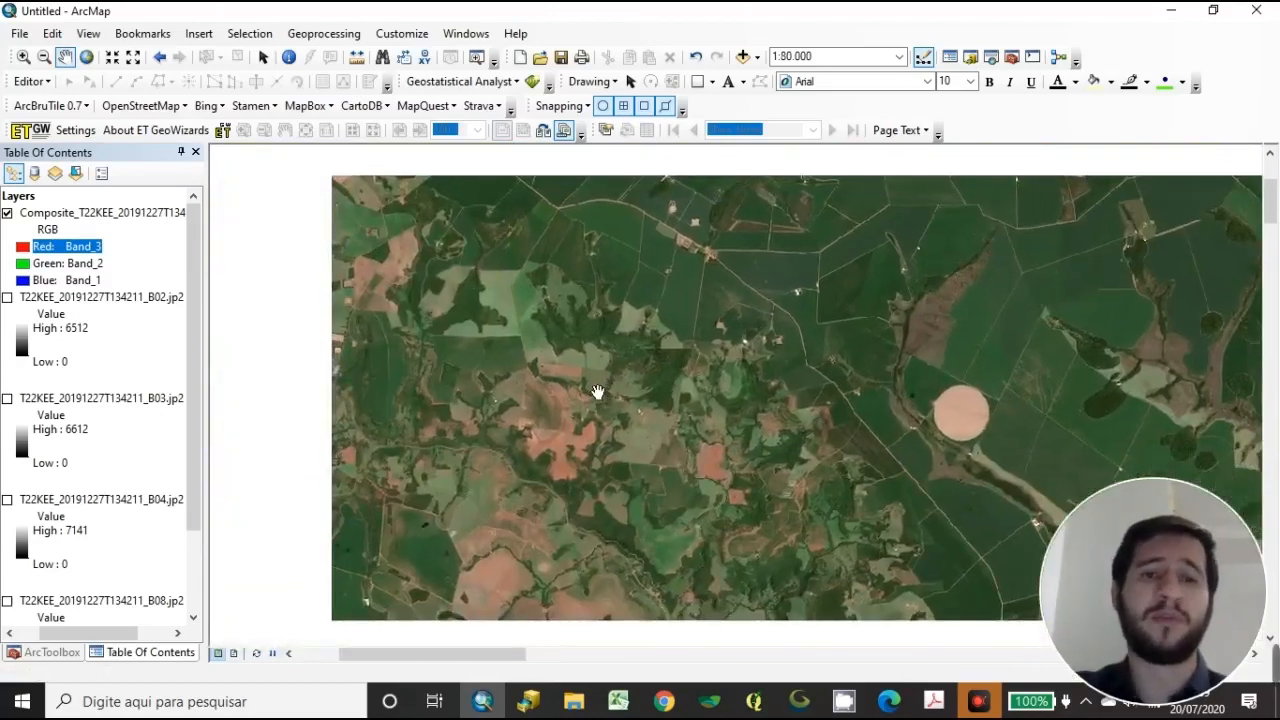
- Inspect the farm buildings, roads, forest patches and pastures northwest of the circular field at 1:25.000
scroll(597, 399, down, 5)
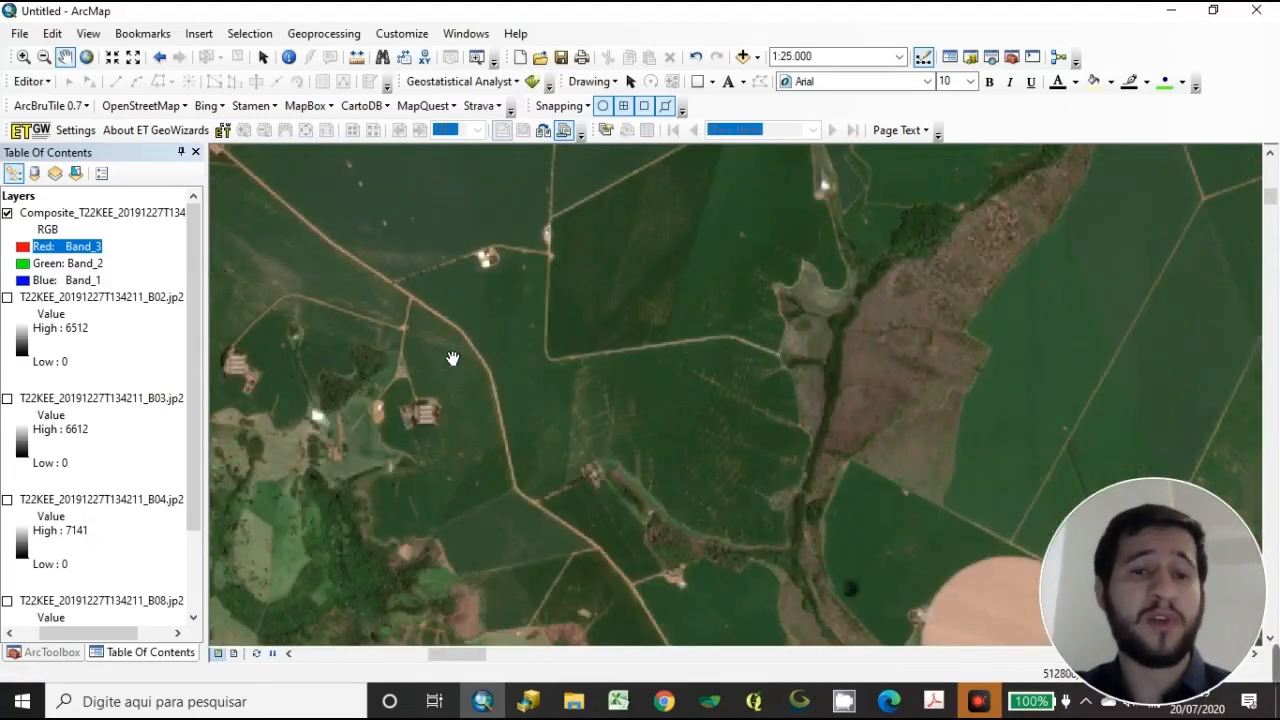
drag(452, 358, 534, 334)
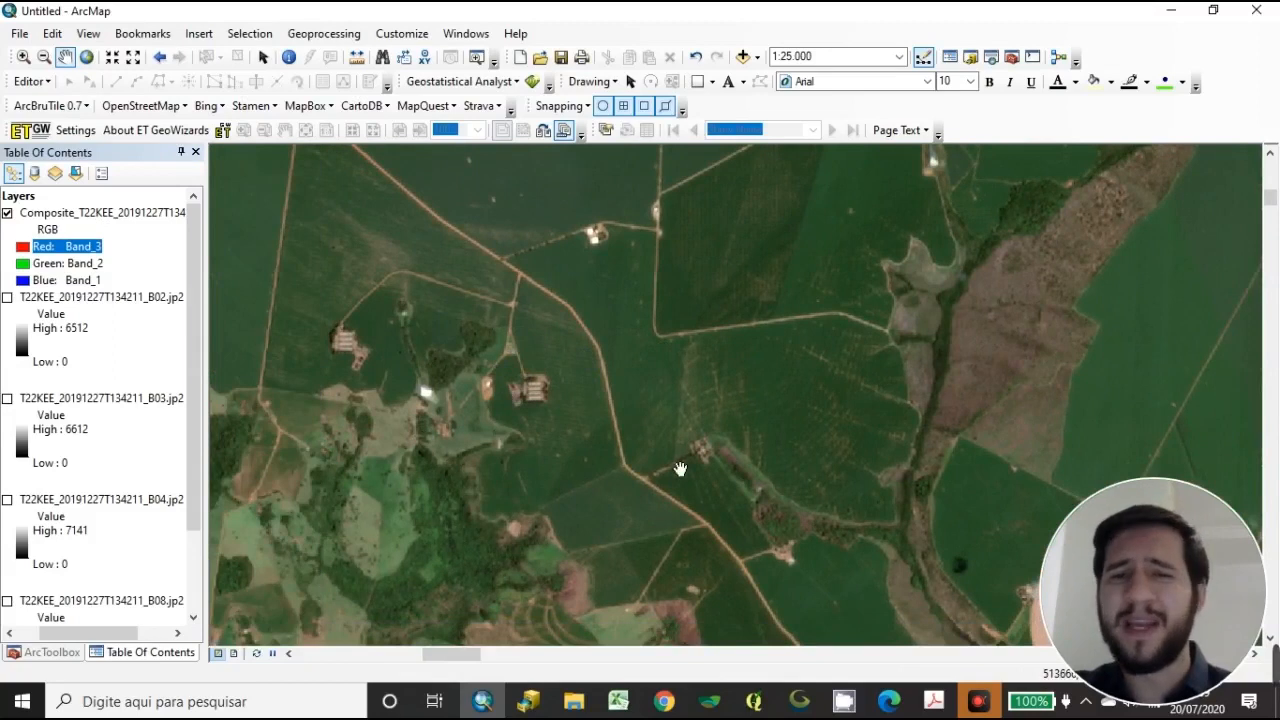
drag(680, 375, 587, 432)
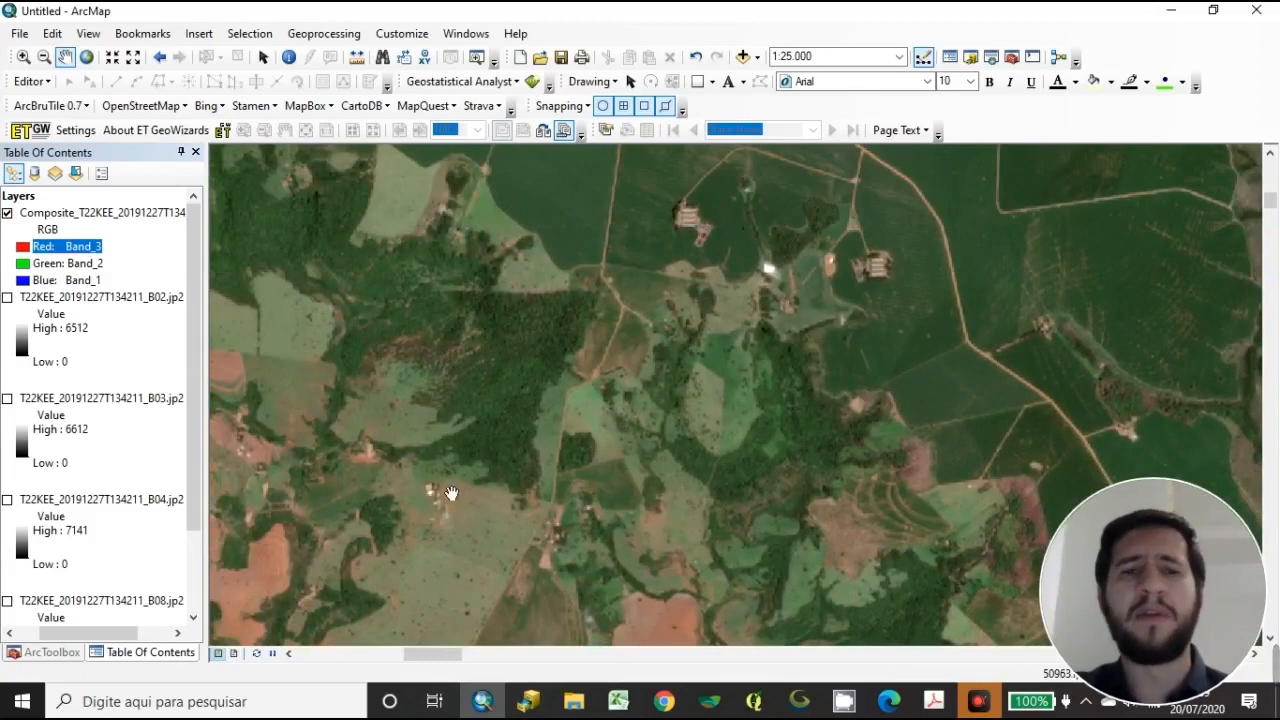
drag(598, 338, 604, 367)
drag(727, 273, 684, 267)
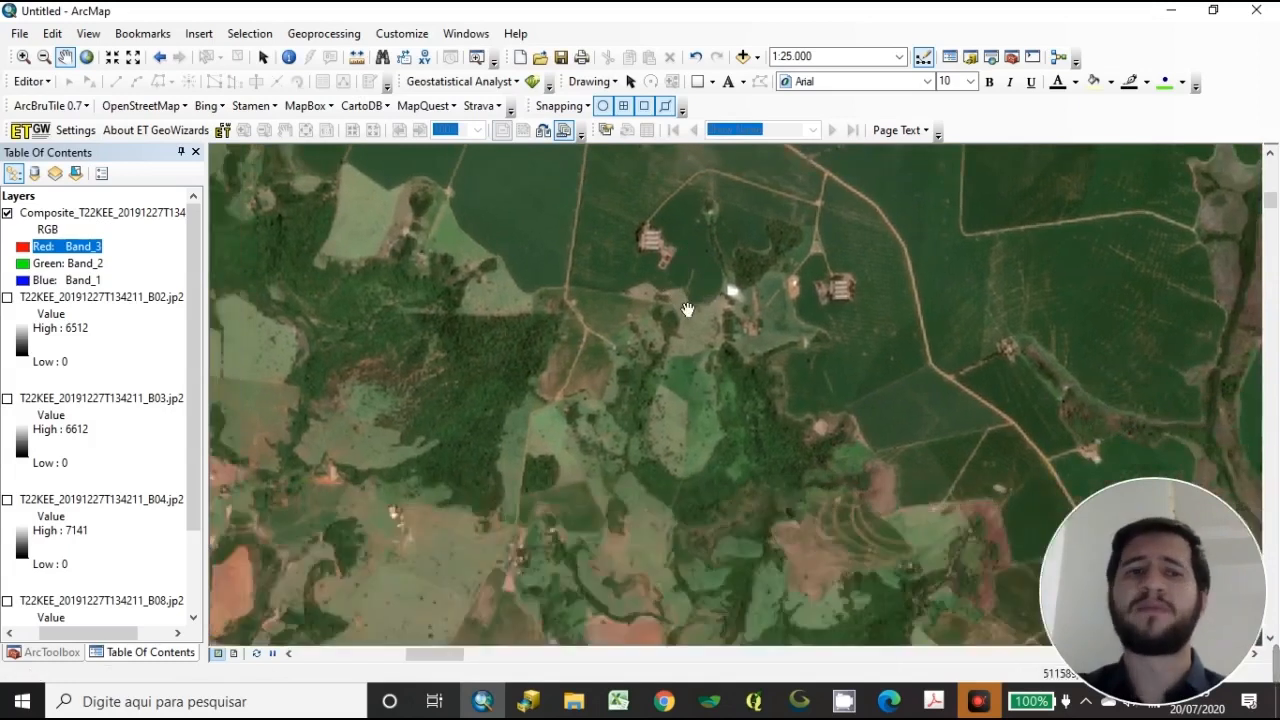
drag(611, 337, 600, 371)
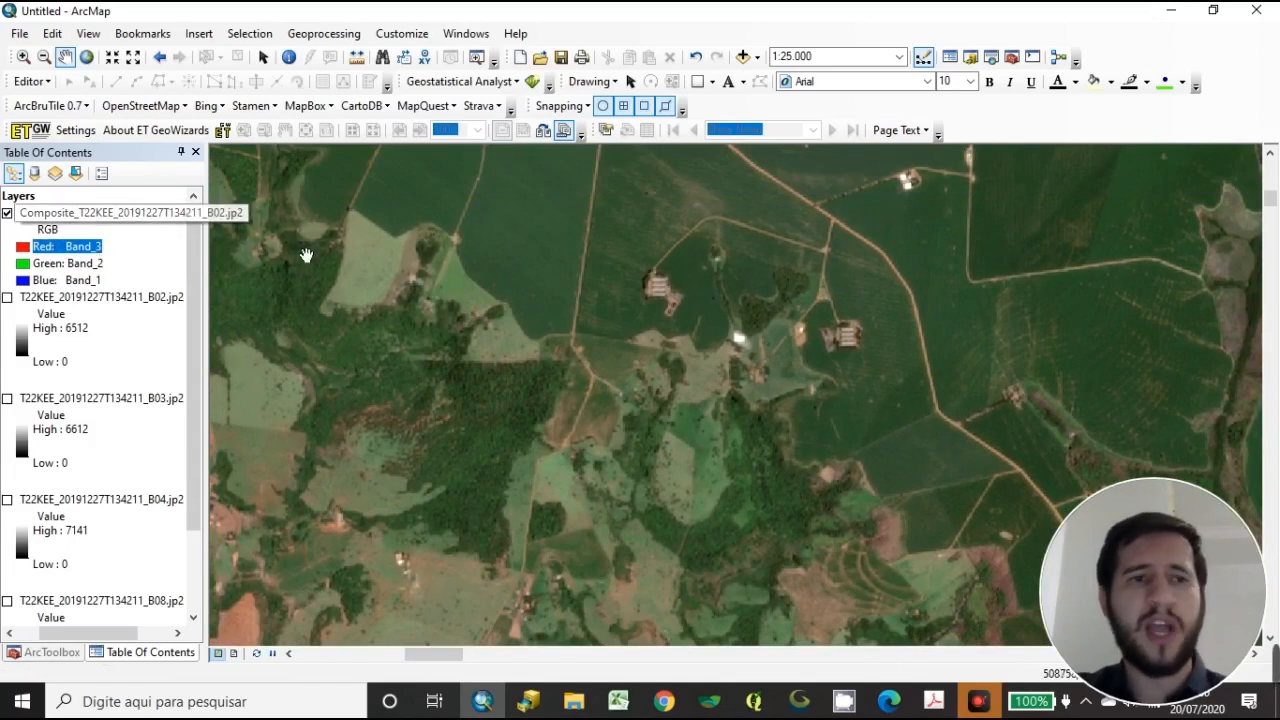
- Remove the single-band B02, B03, B04 and B08 layers from the map, keeping only the composite
click(151, 214)
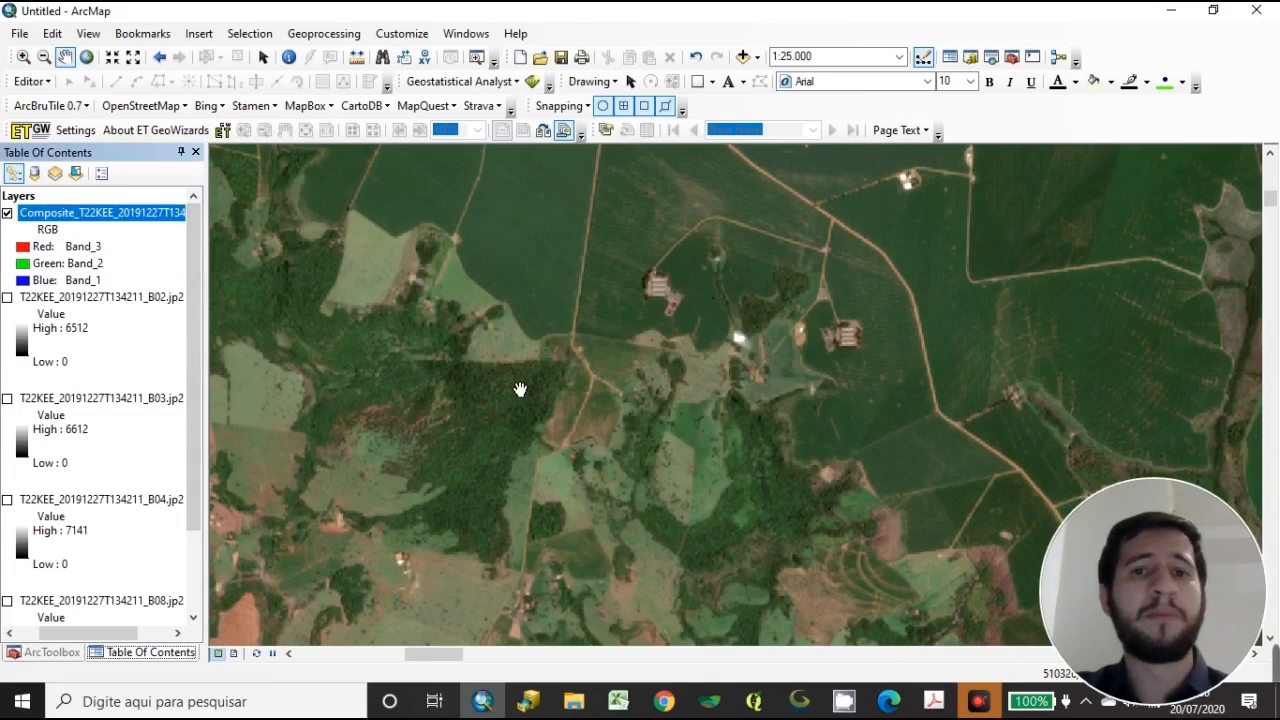
click(137, 299)
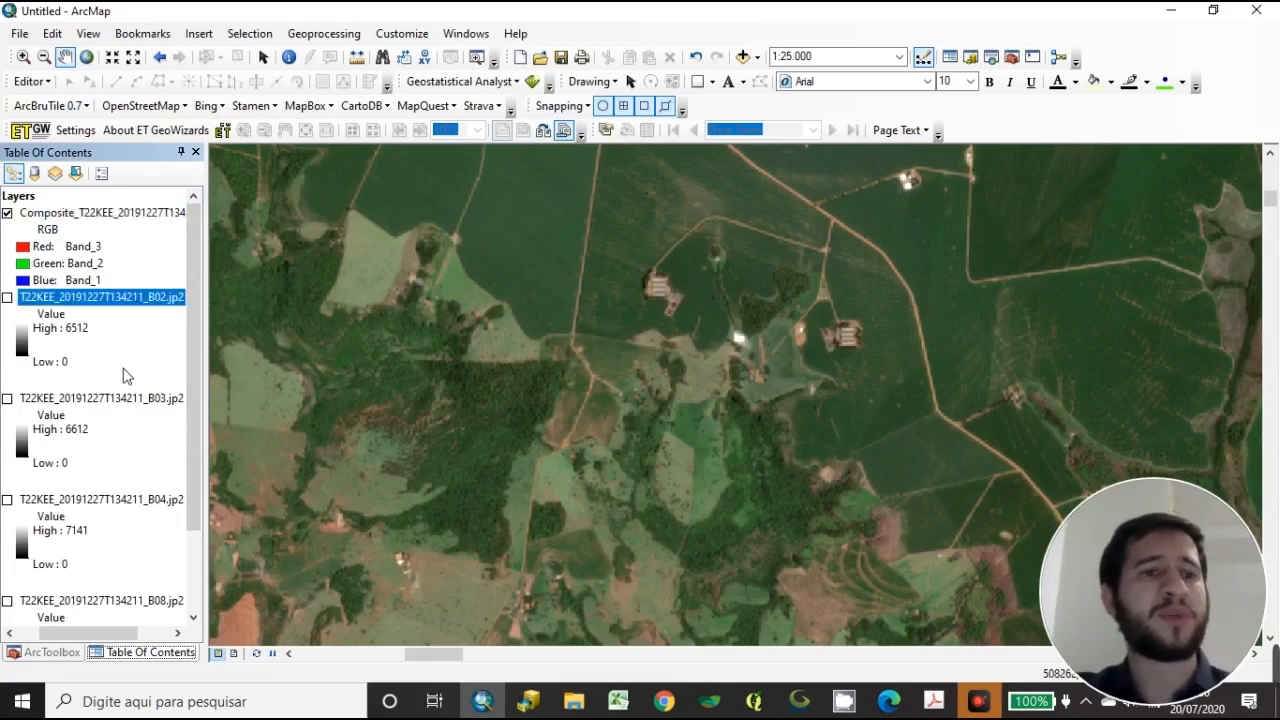
scroll(140, 418, down, 2)
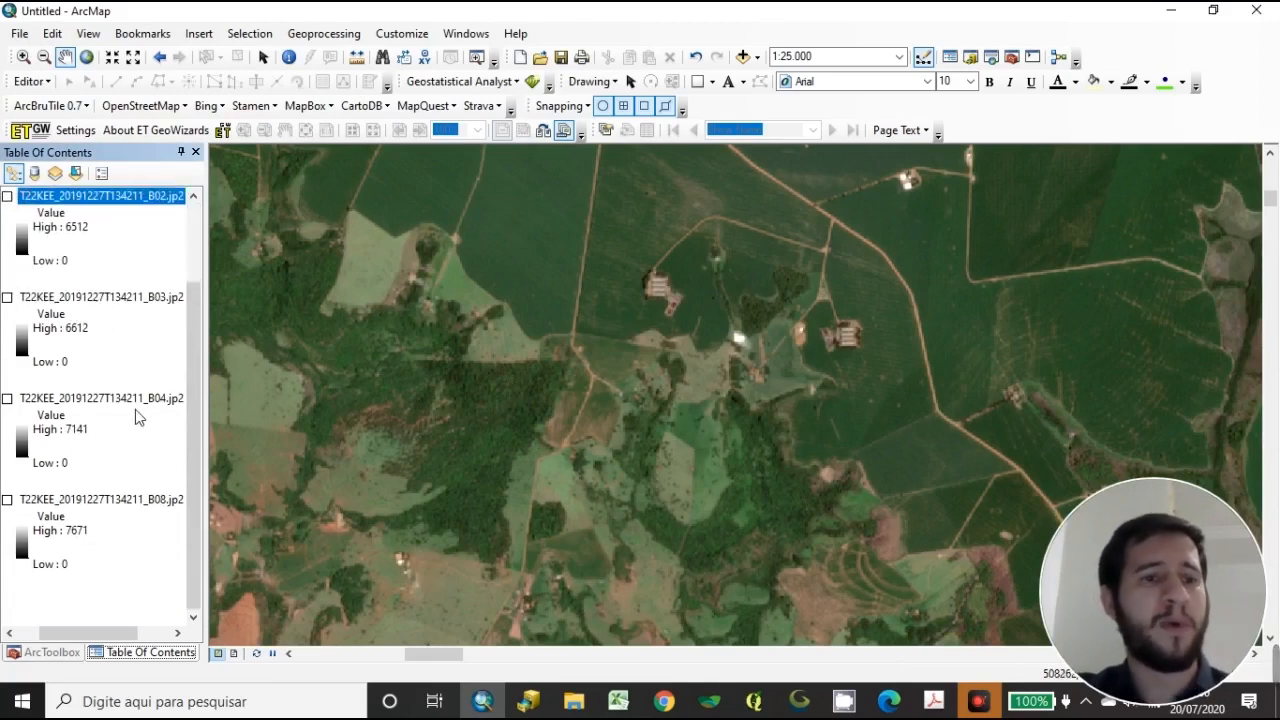
shift+click(117, 500)
right_click(118, 502)
click(160, 530)
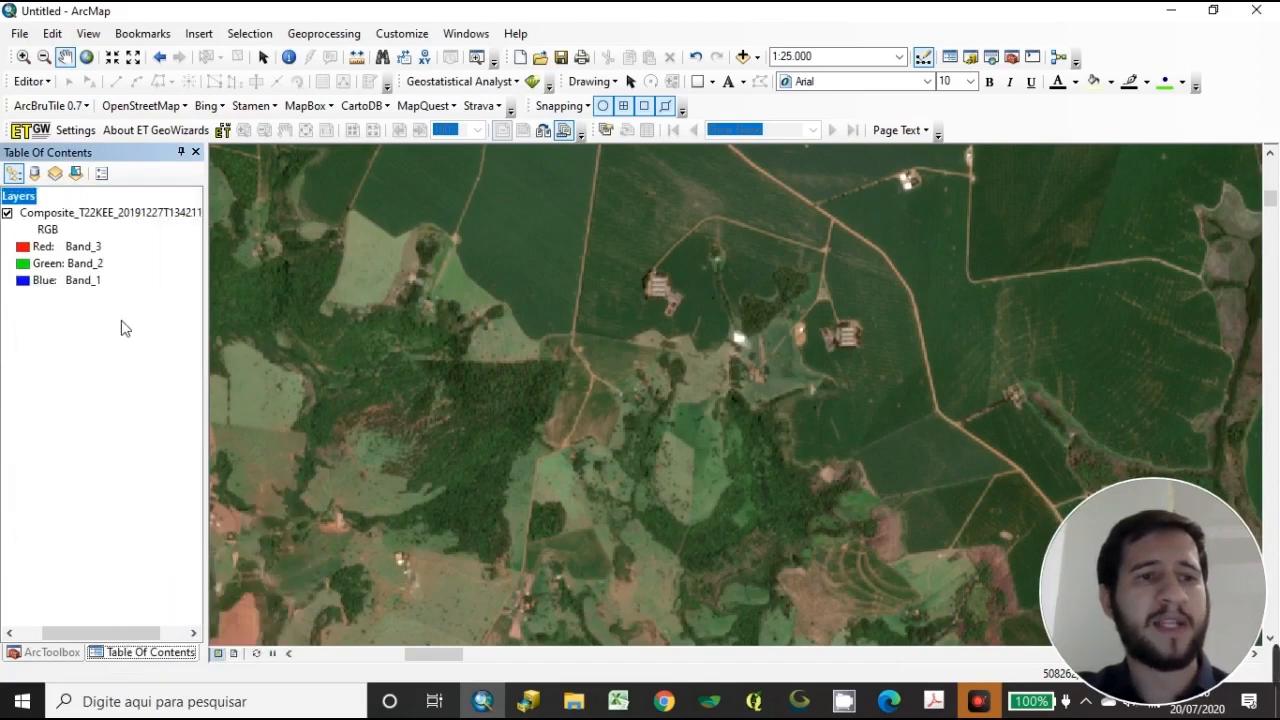
click(109, 226)
click(104, 361)
click(130, 215)
click(120, 369)
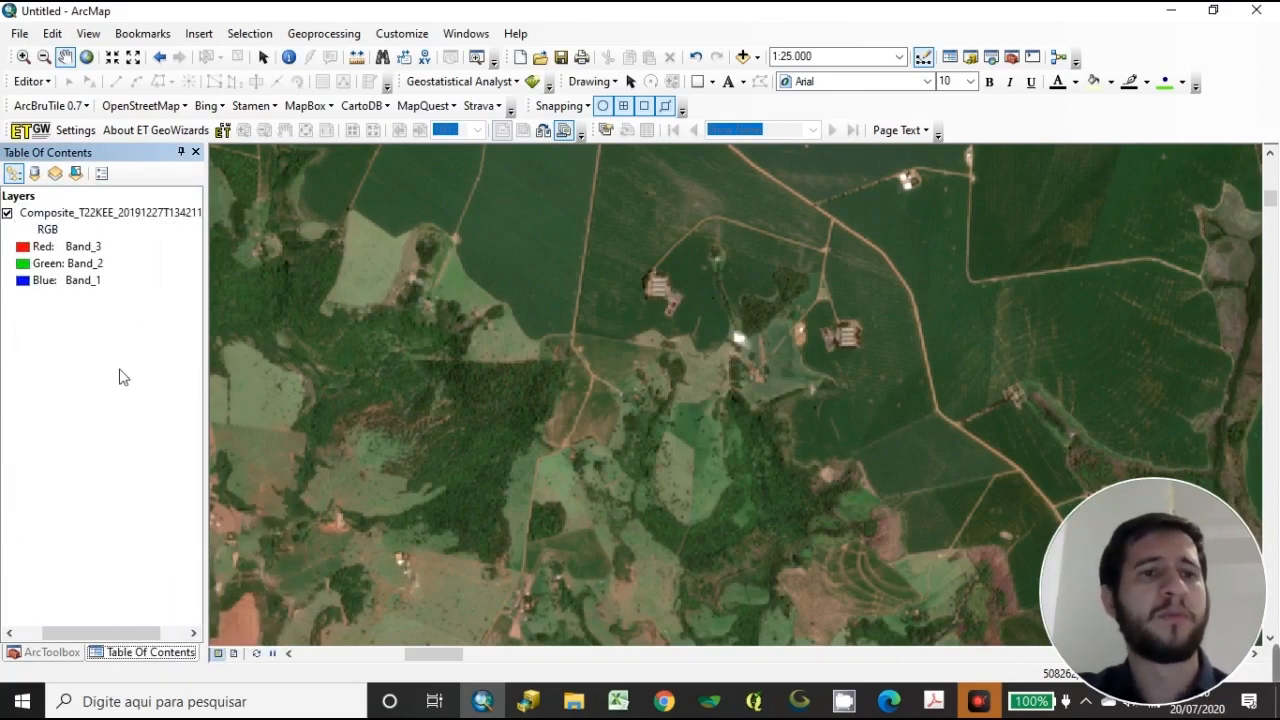
- Open the Image Analysis window and select the composite raster in its layer list
click(475, 40)
click(515, 183)
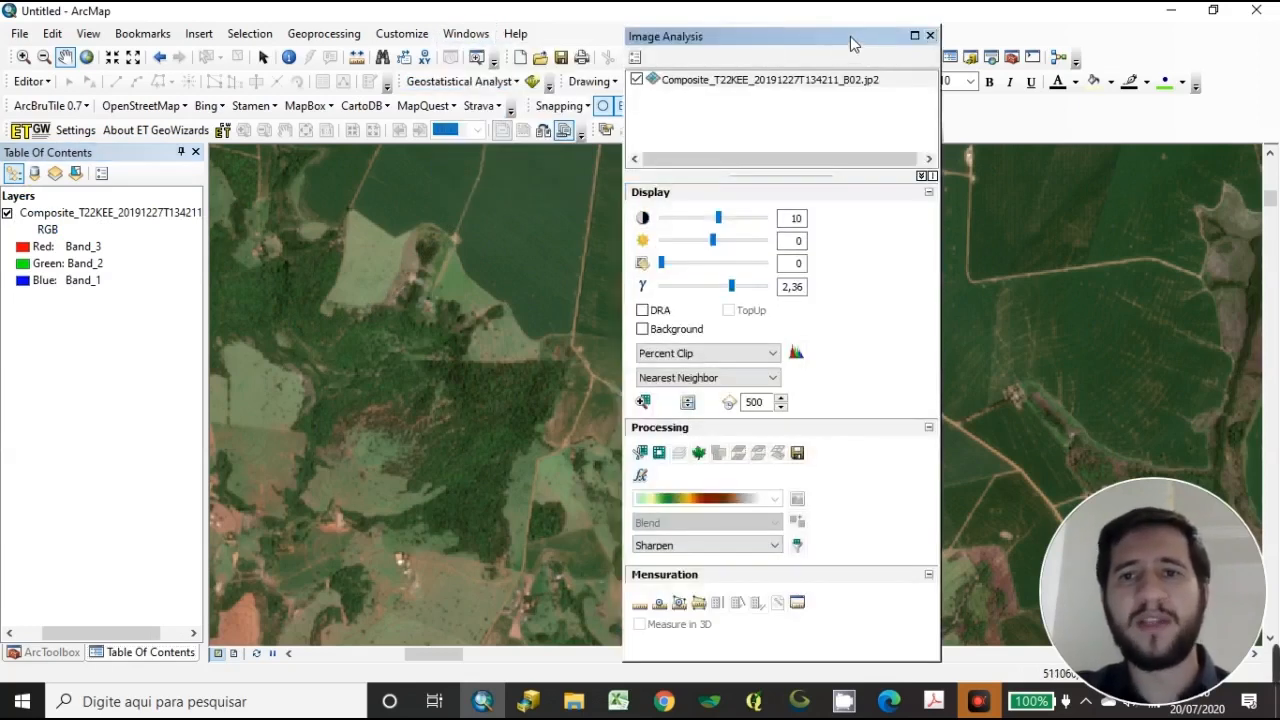
drag(851, 40, 898, 36)
click(801, 102)
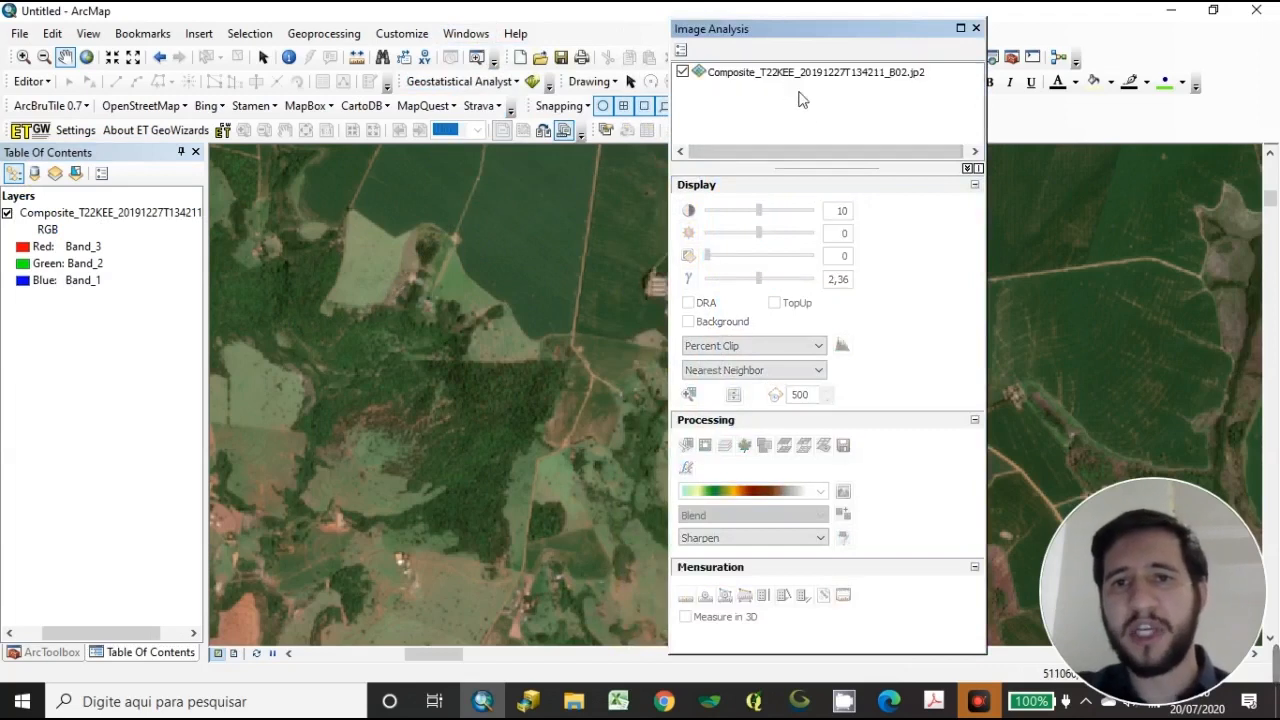
click(776, 73)
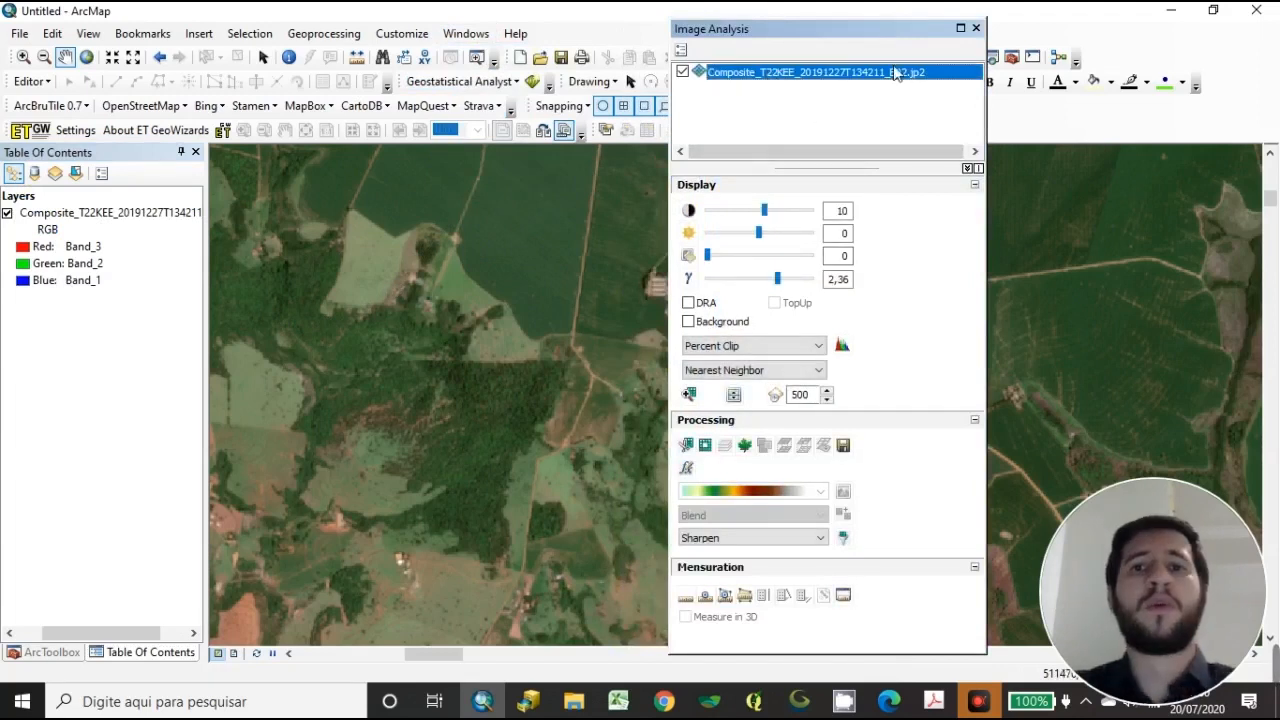
click(800, 110)
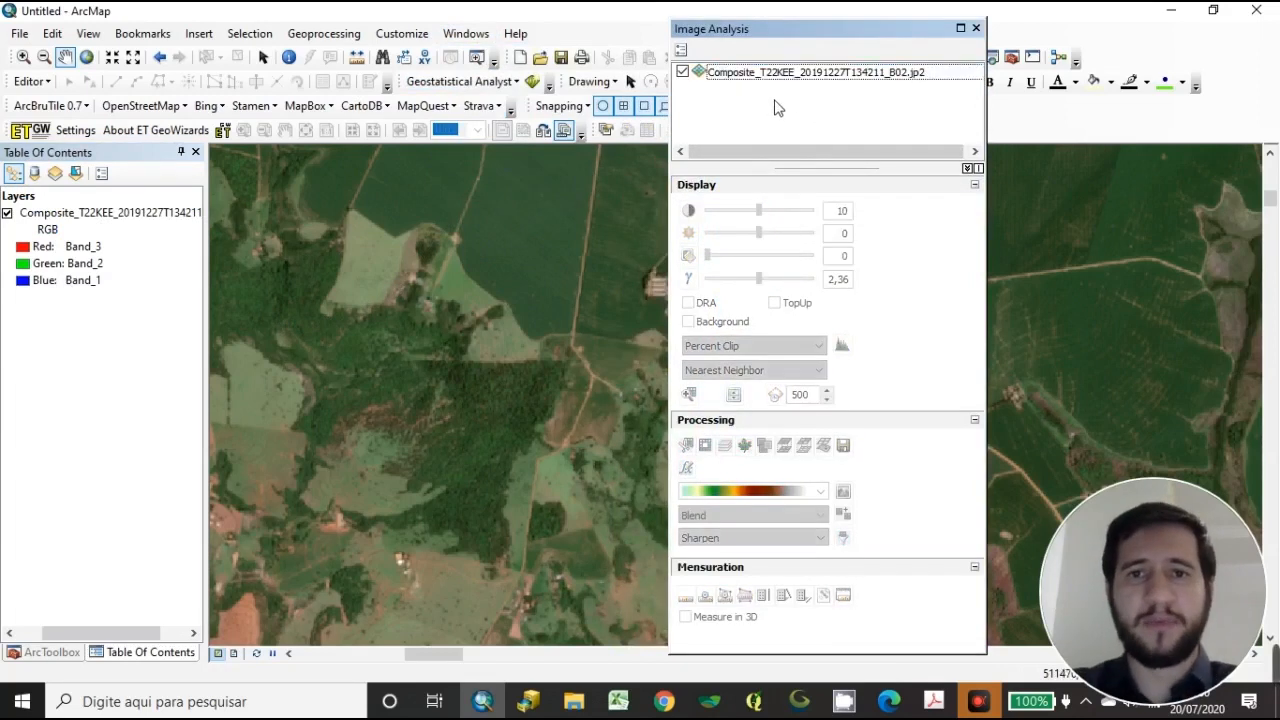
click(778, 75)
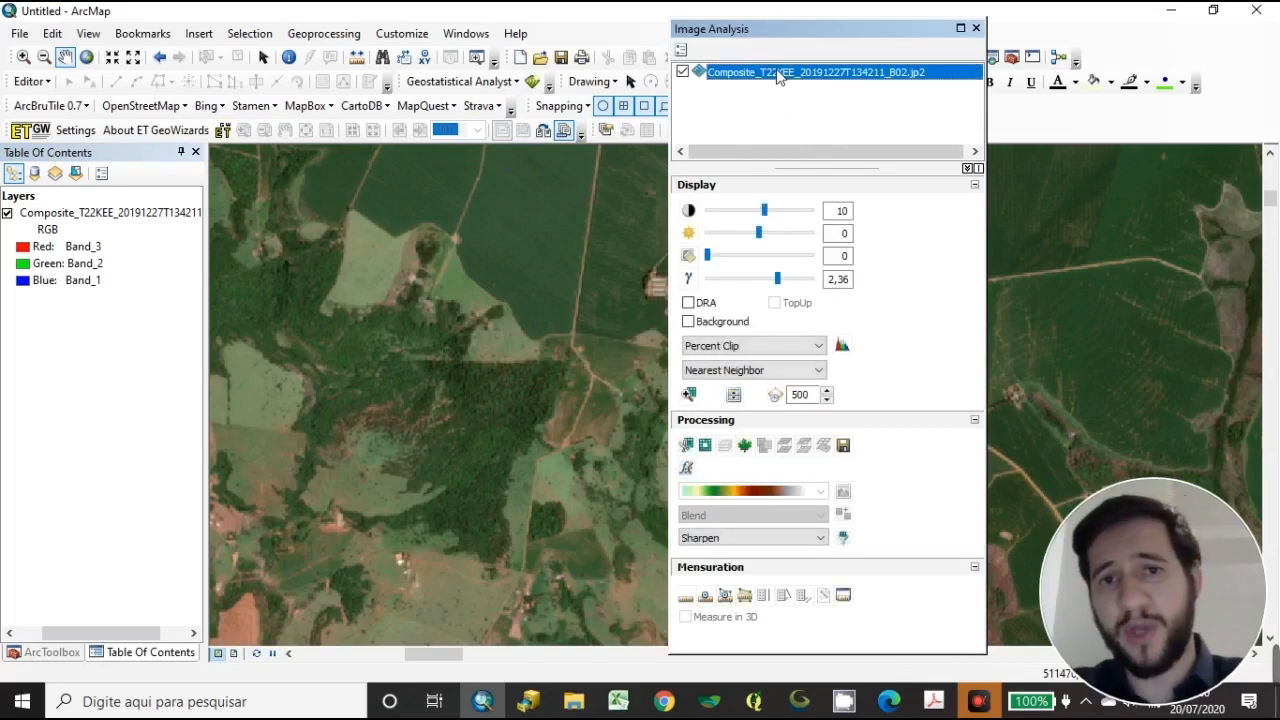
drag(834, 40, 802, 46)
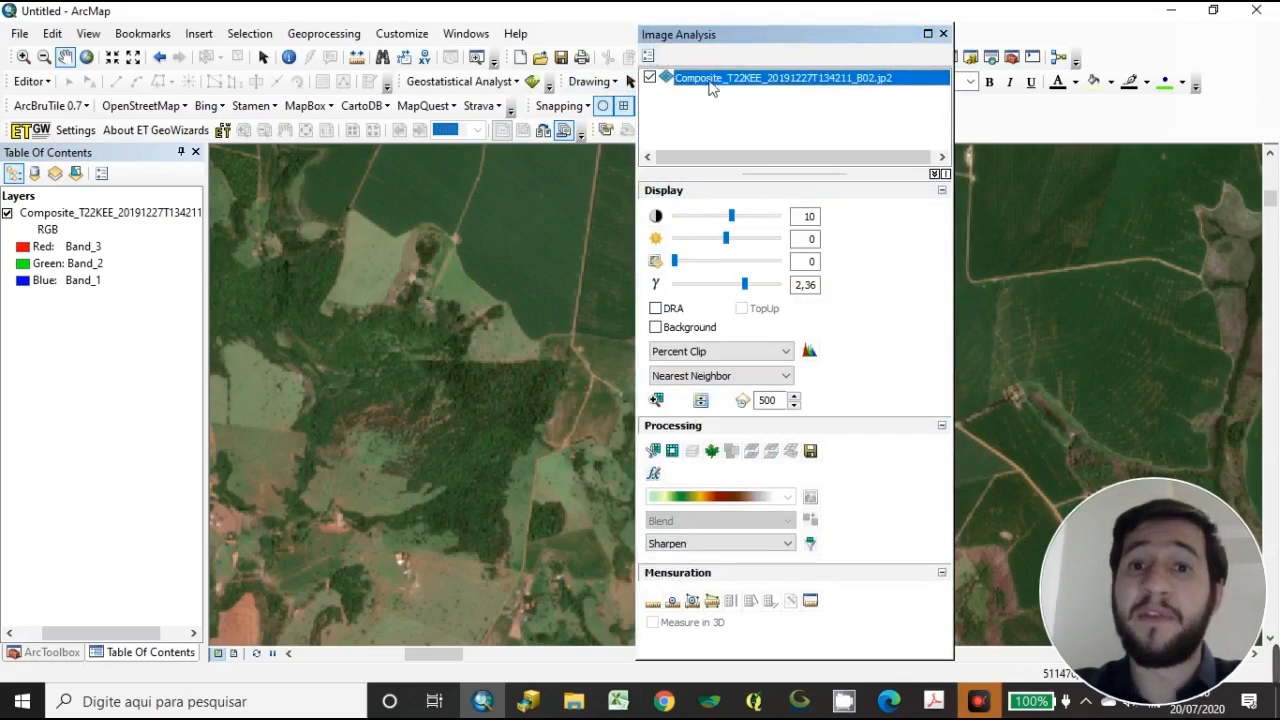
- Open the Image Analysis options and review the Mensuration, Stretch, Hillshade, Orthorectify and NDVI settings
click(647, 58)
drag(575, 218, 618, 220)
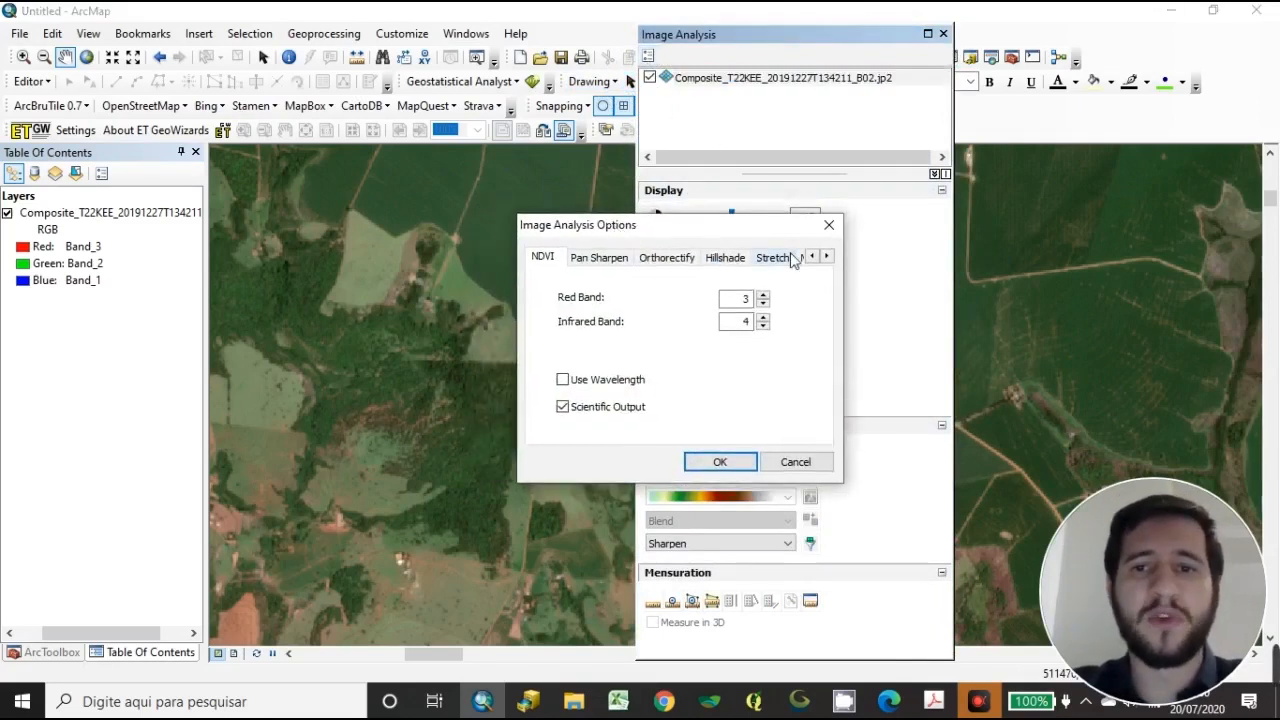
click(826, 257)
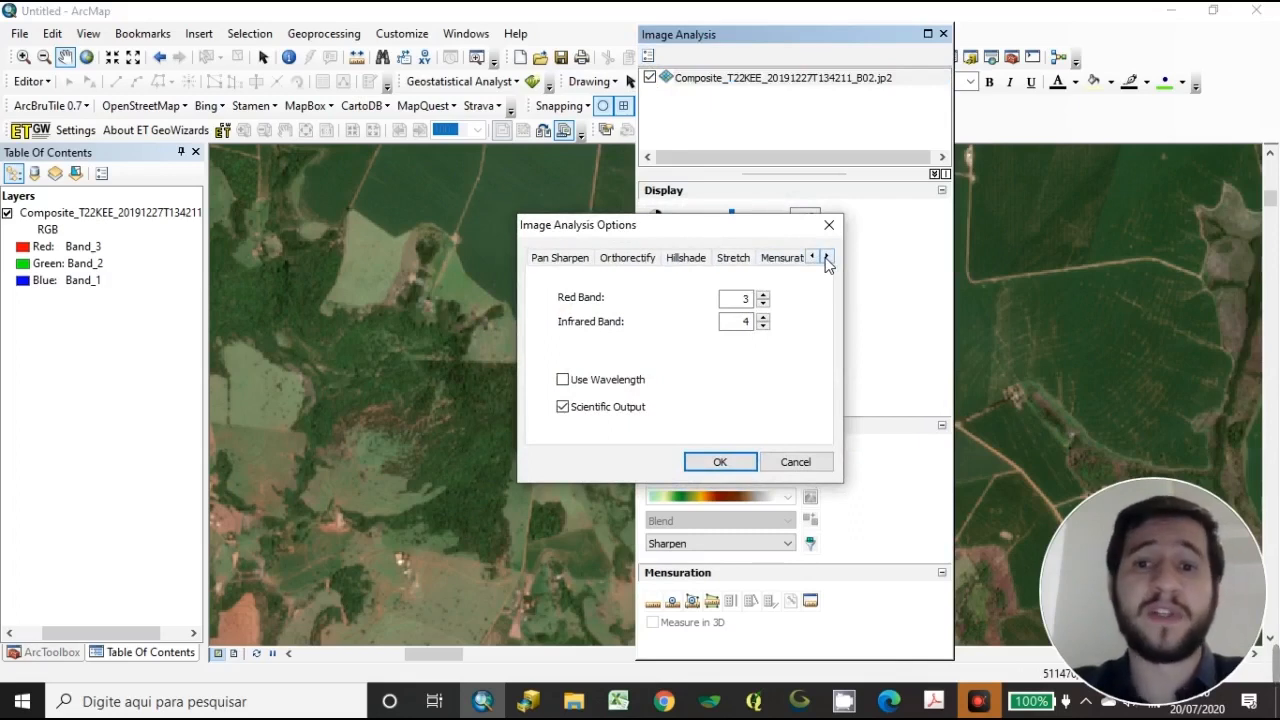
click(826, 257)
click(705, 258)
click(650, 258)
click(622, 259)
click(583, 258)
click(614, 259)
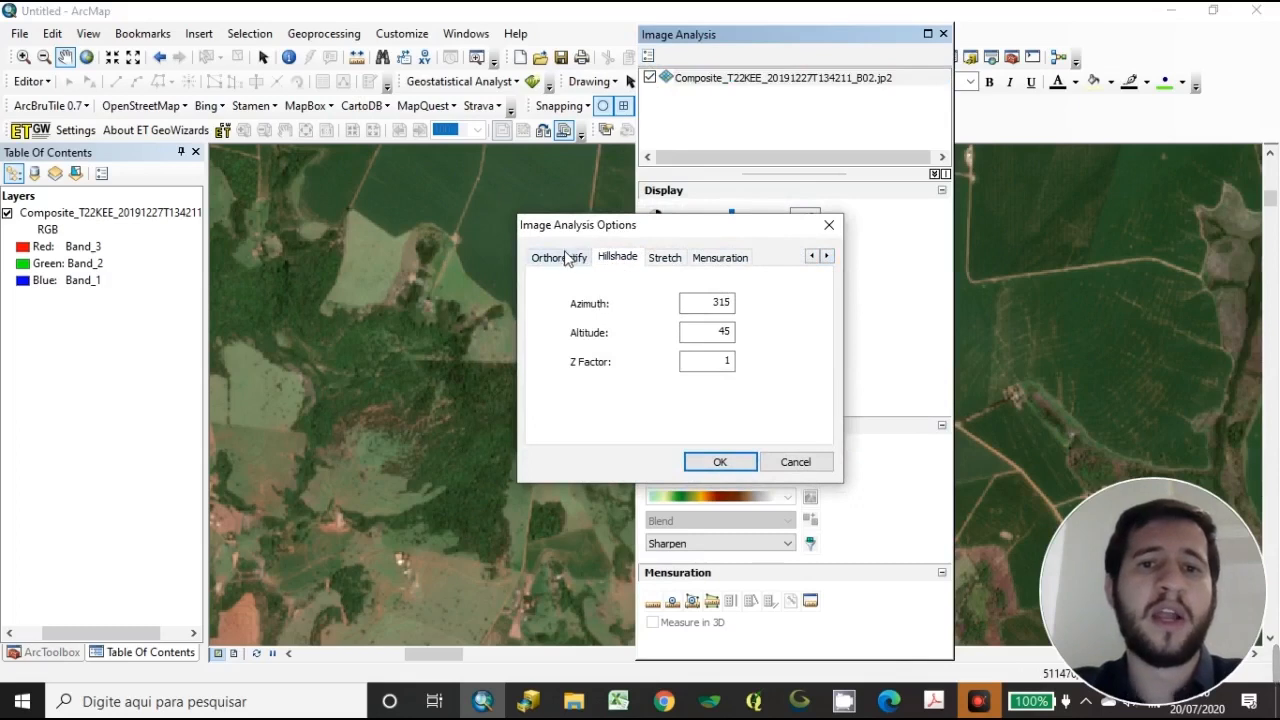
click(566, 258)
click(811, 257)
click(812, 257)
click(549, 259)
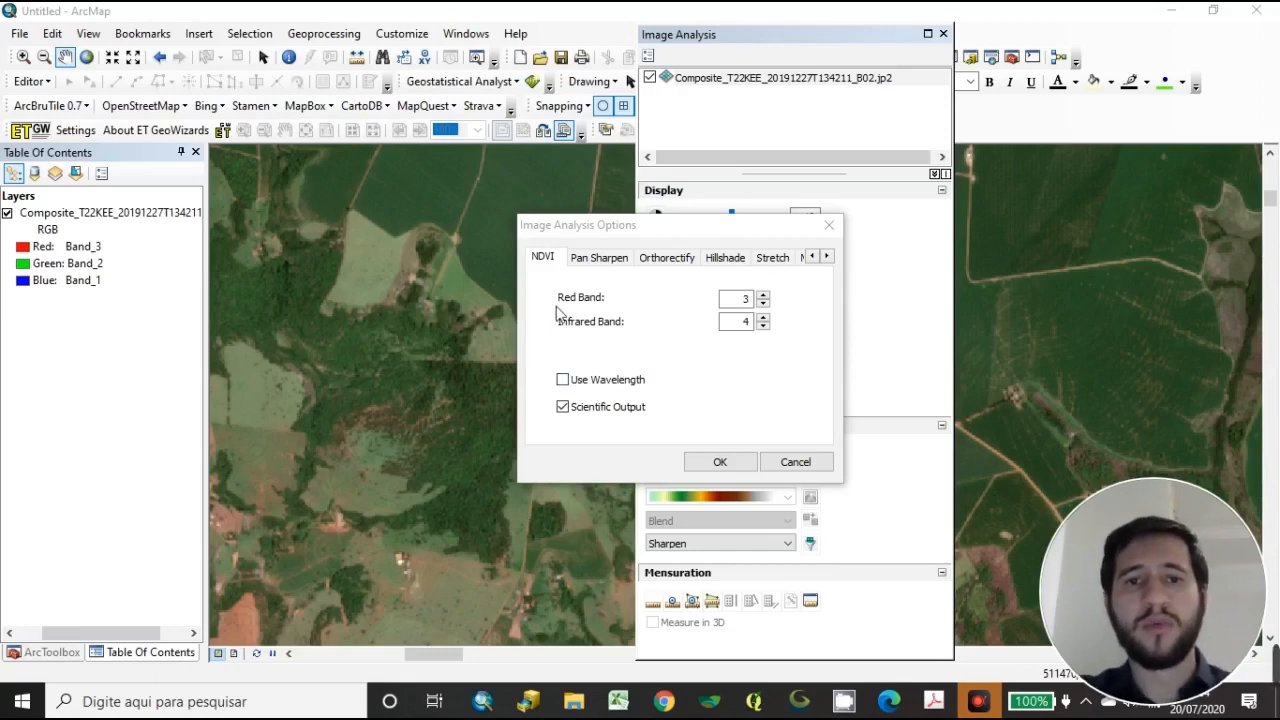
- Confirm the NDVI options with red band 3, infrared band 4 and Scientific Output enabled
drag(681, 227, 538, 244)
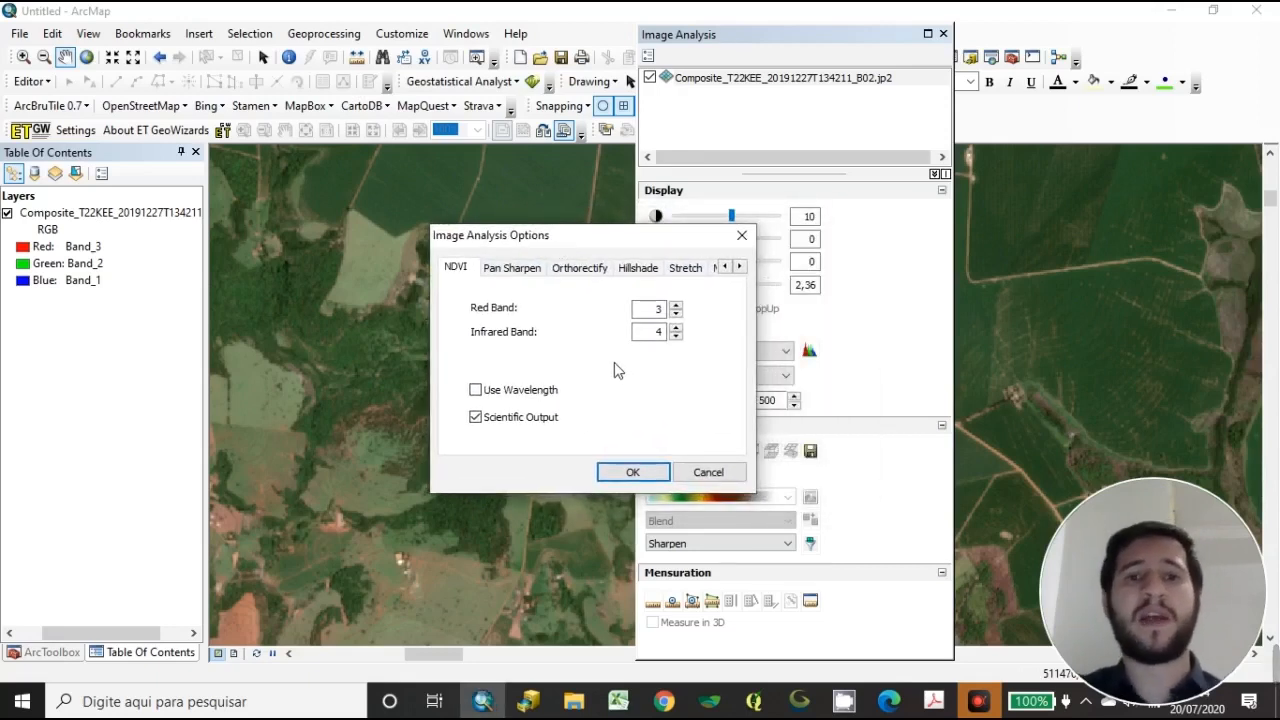
double_click(656, 309)
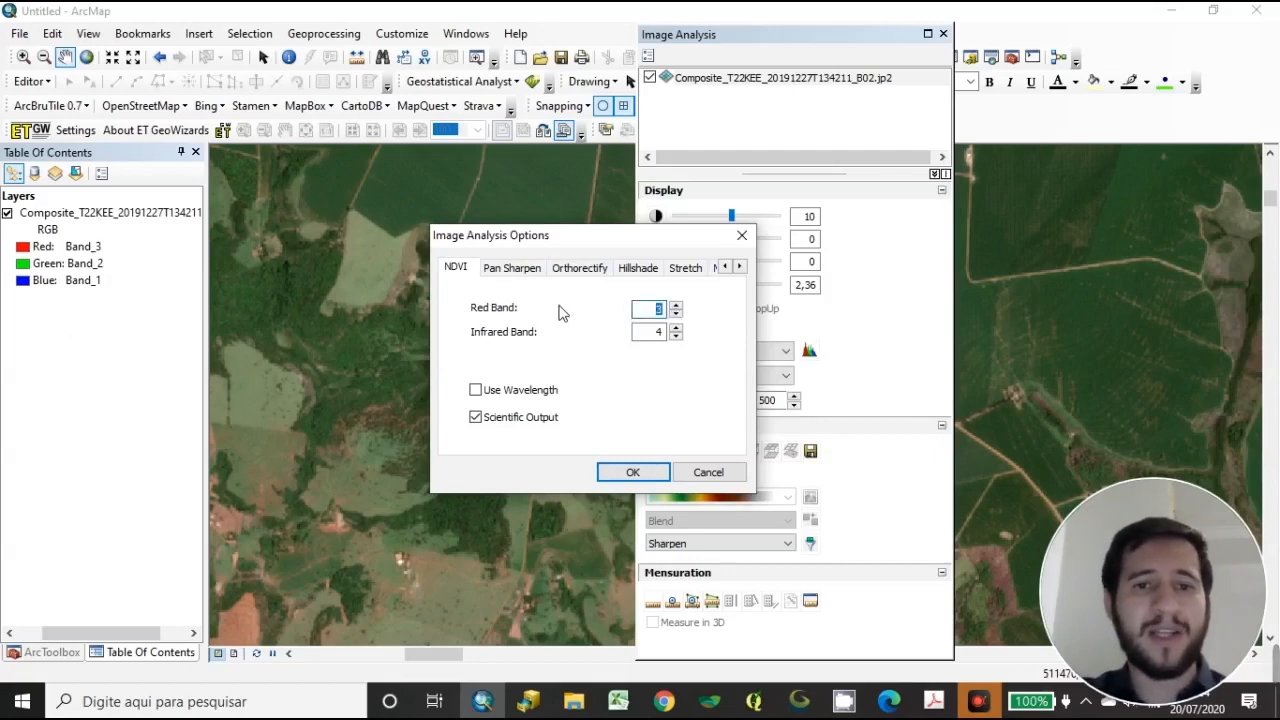
click(655, 314)
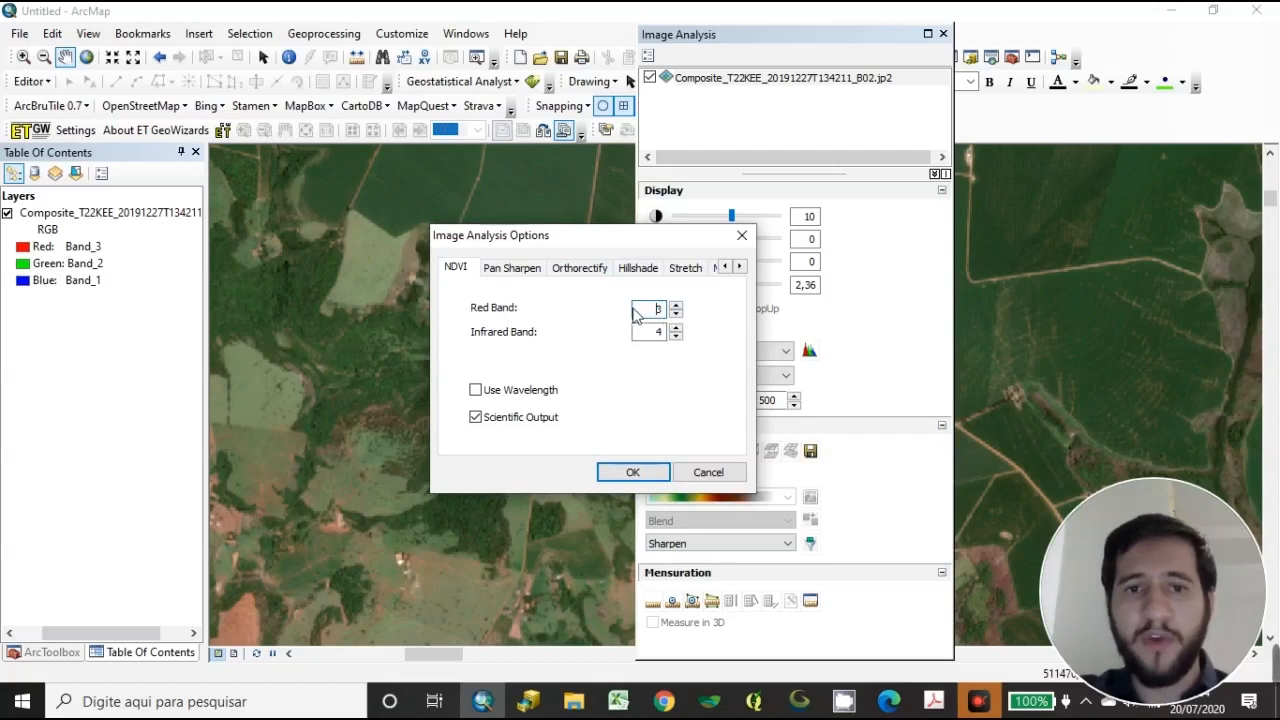
drag(644, 242, 664, 244)
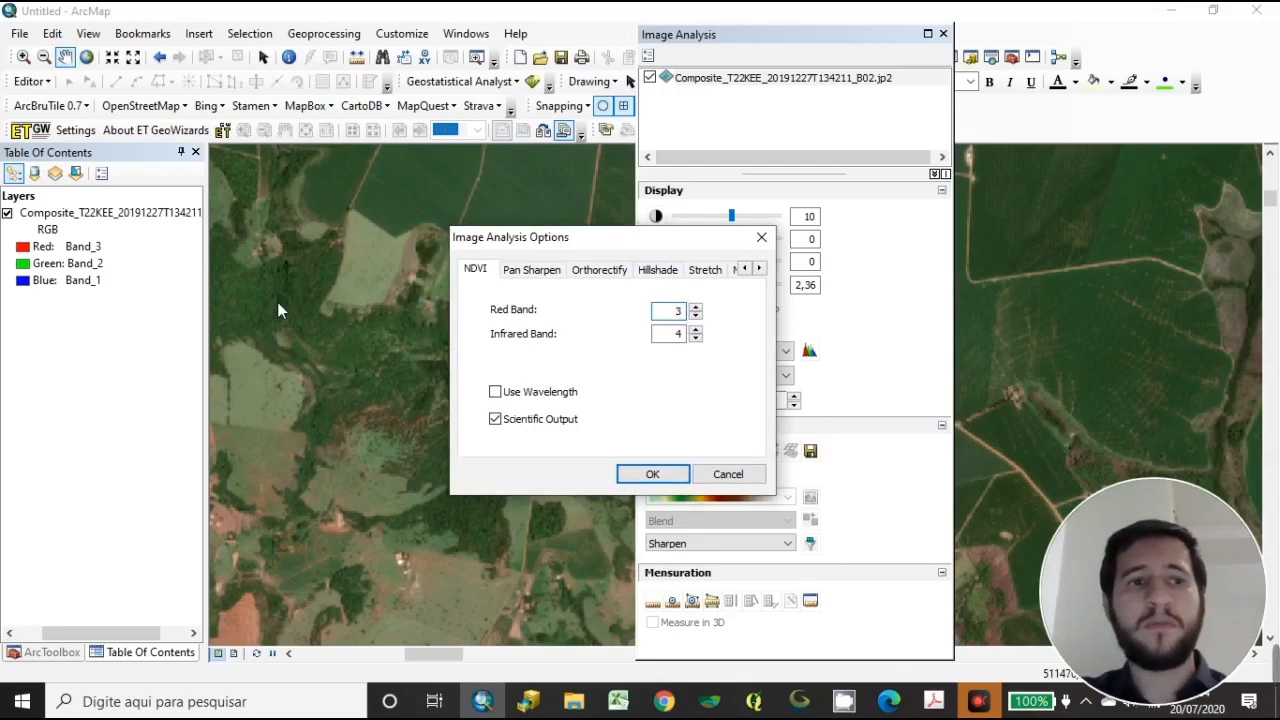
double_click(680, 314)
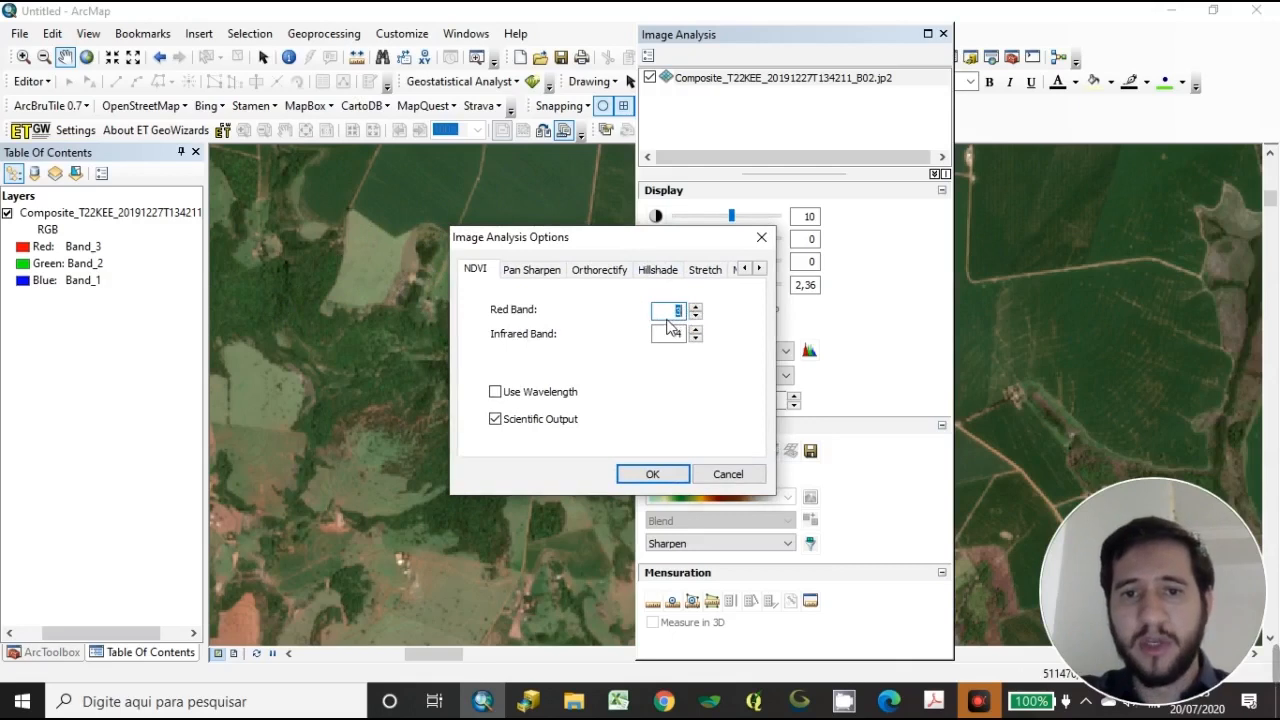
click(678, 316)
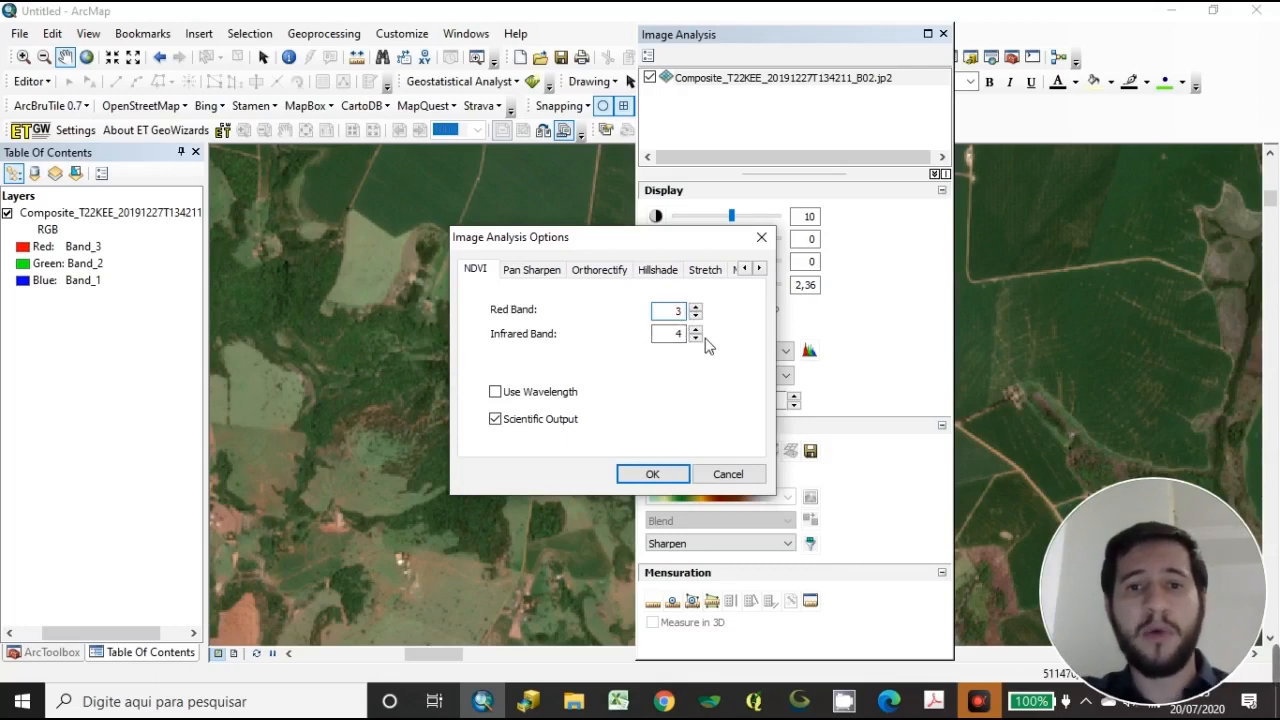
drag(672, 318, 696, 322)
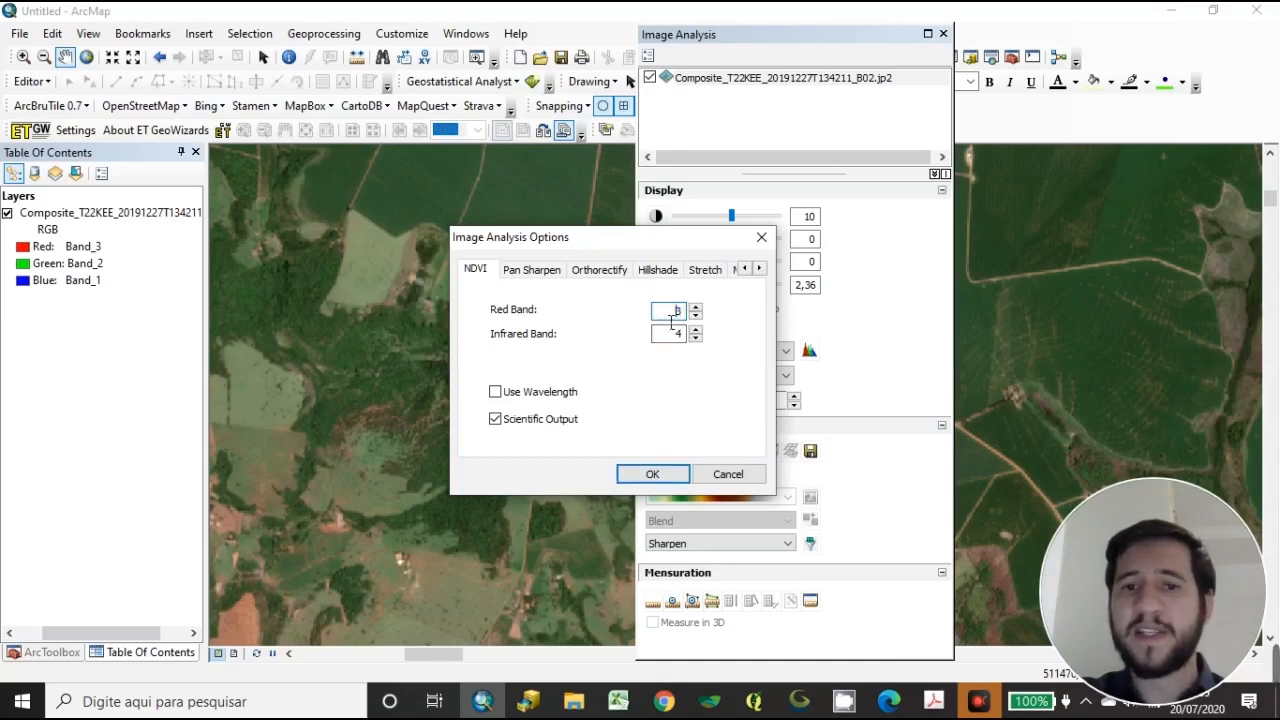
key(Tab)
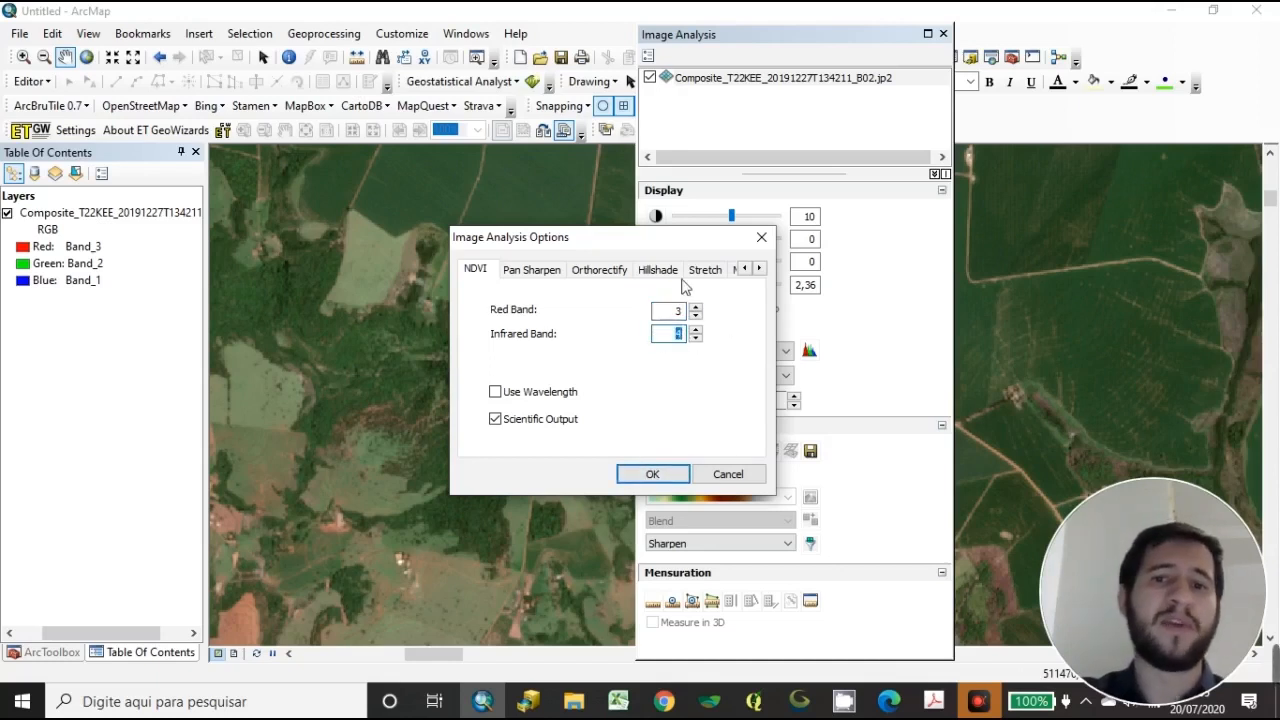
click(676, 312)
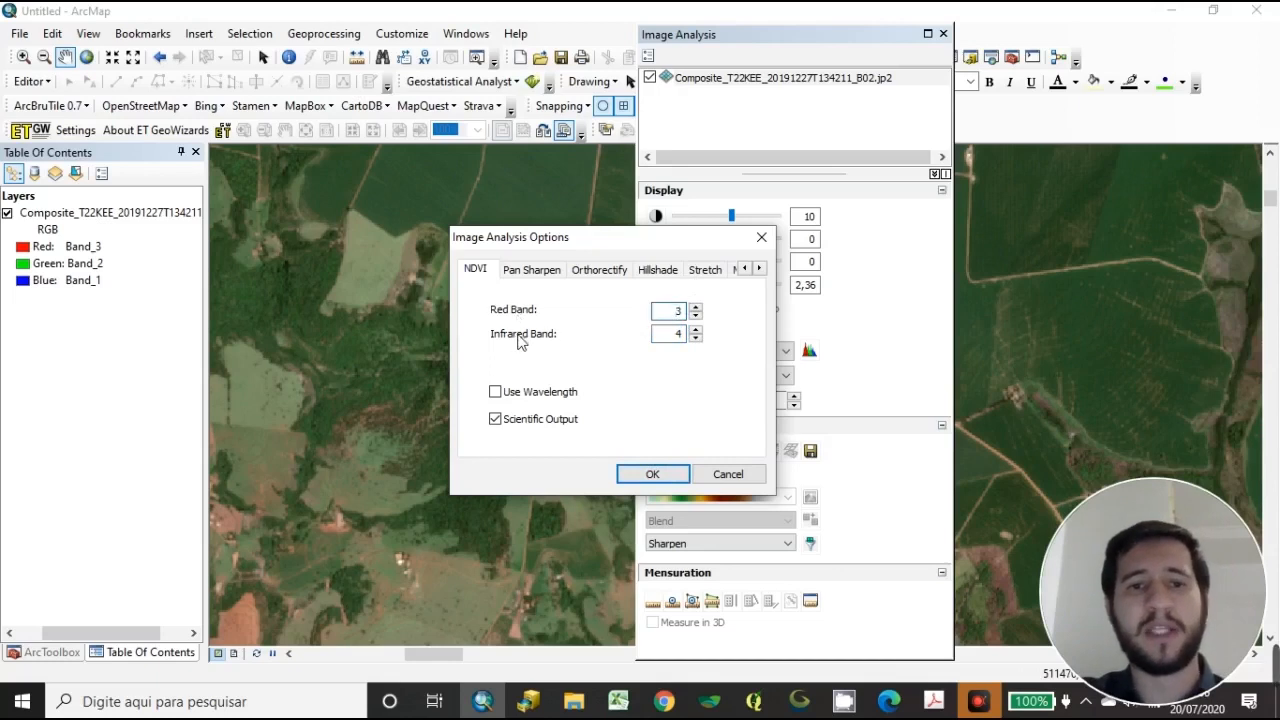
click(660, 476)
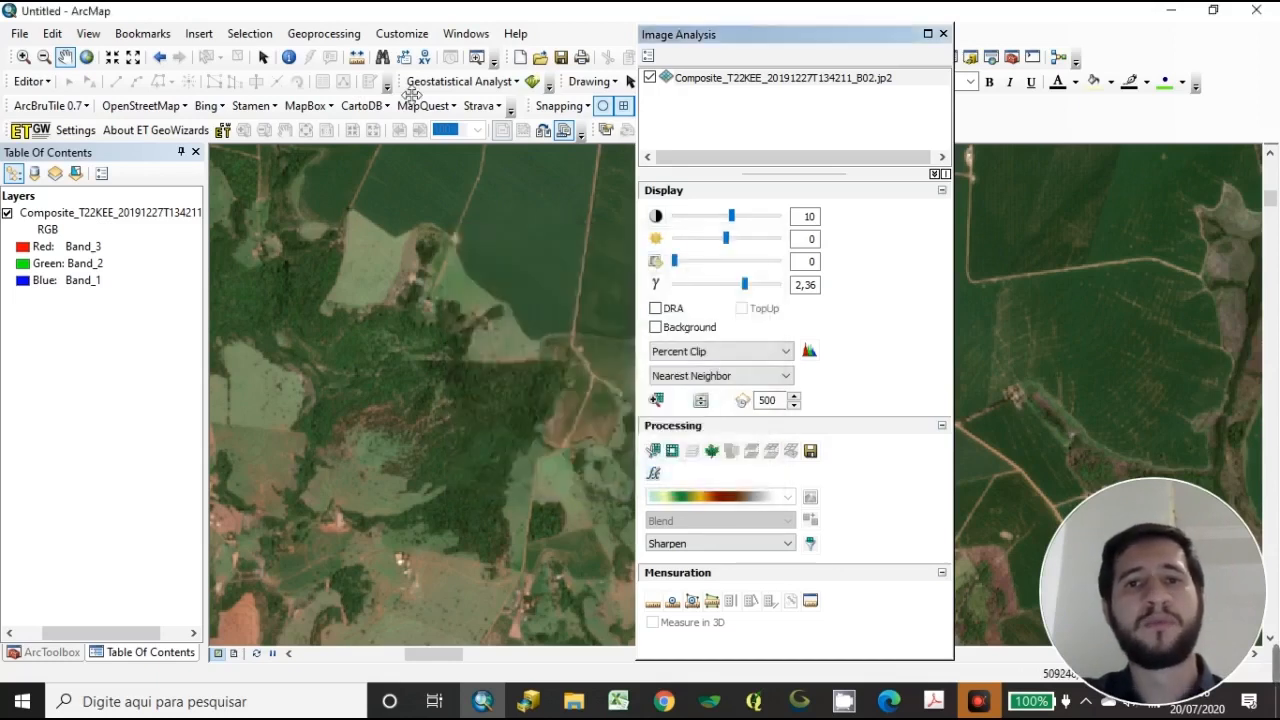
- Compute the NDVI from the composite raster as a temporary layer
click(760, 79)
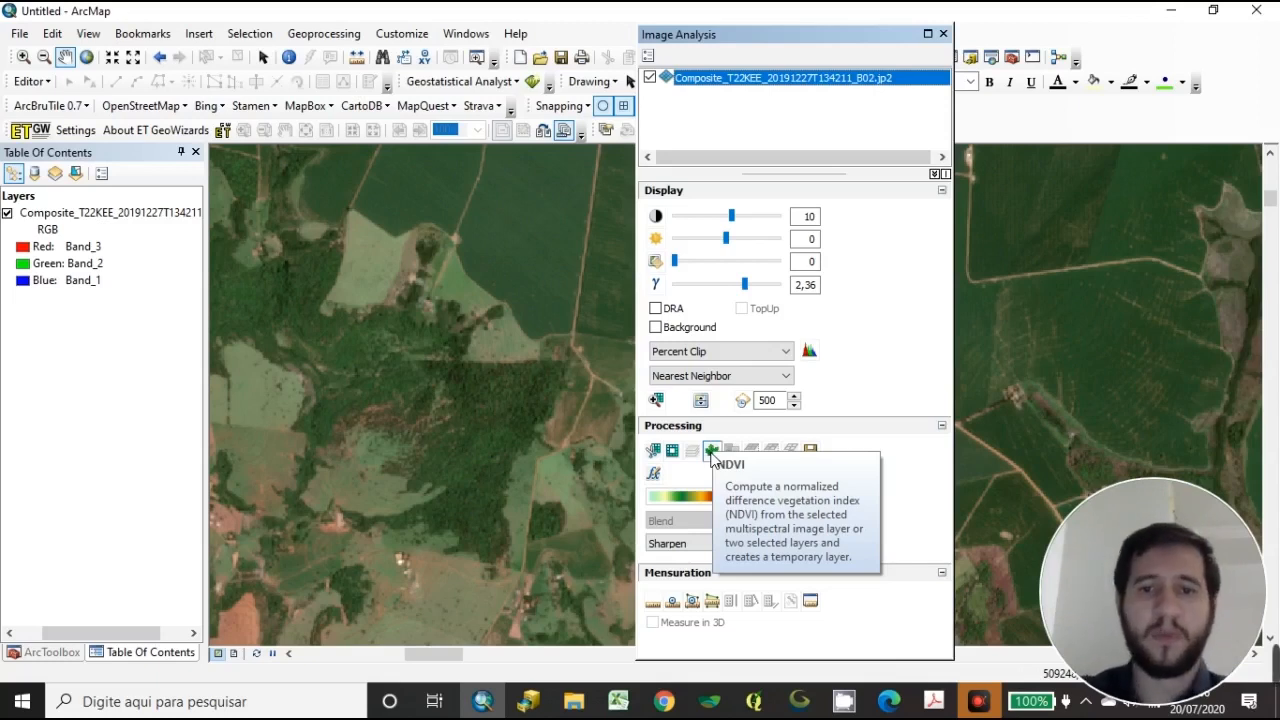
click(712, 452)
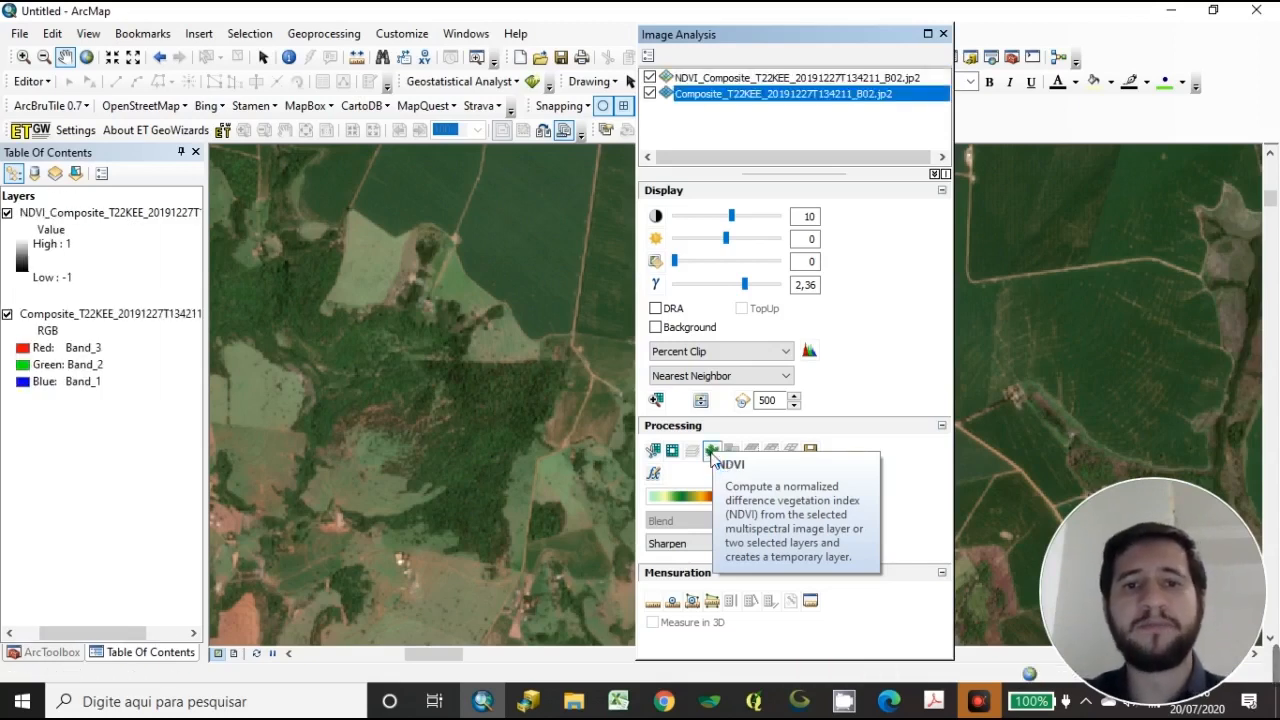
click(124, 471)
click(118, 467)
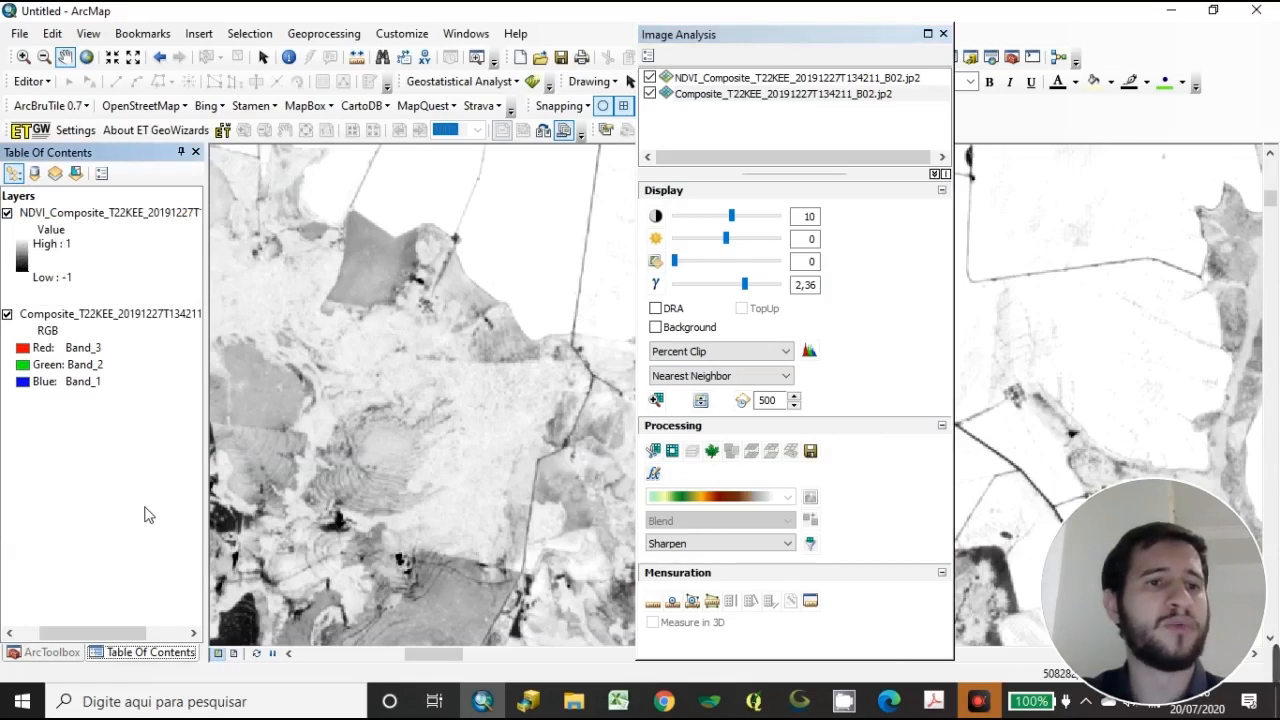
- Hide the composite layer and examine the greyscale NDVI raster around the dark patches and the river
drag(425, 352, 439, 358)
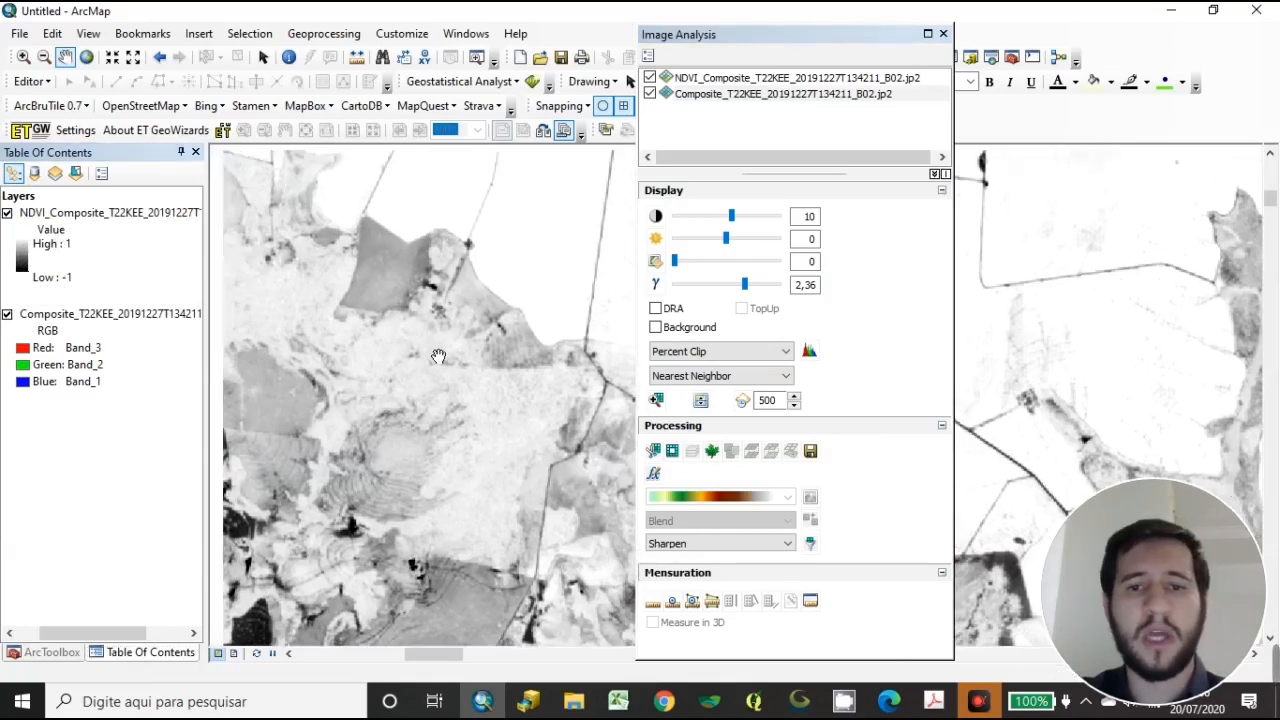
scroll(449, 374, up, 3)
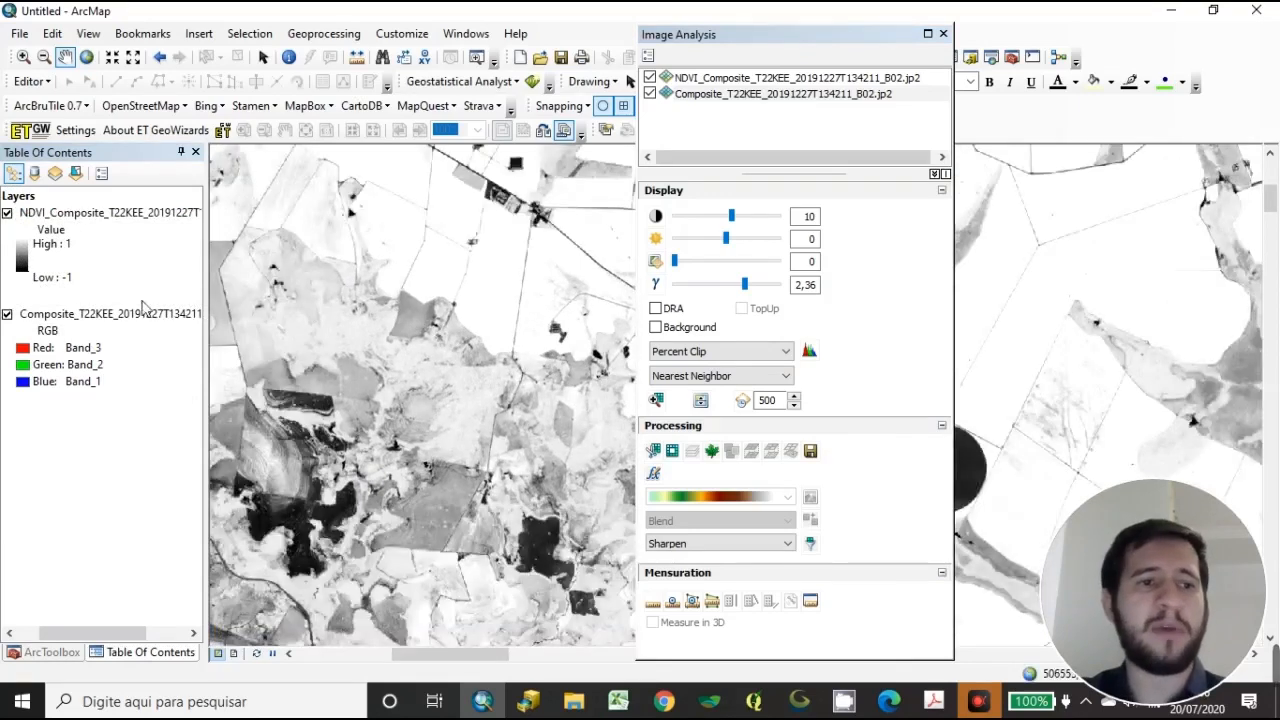
click(7, 315)
scroll(470, 327, up, 1)
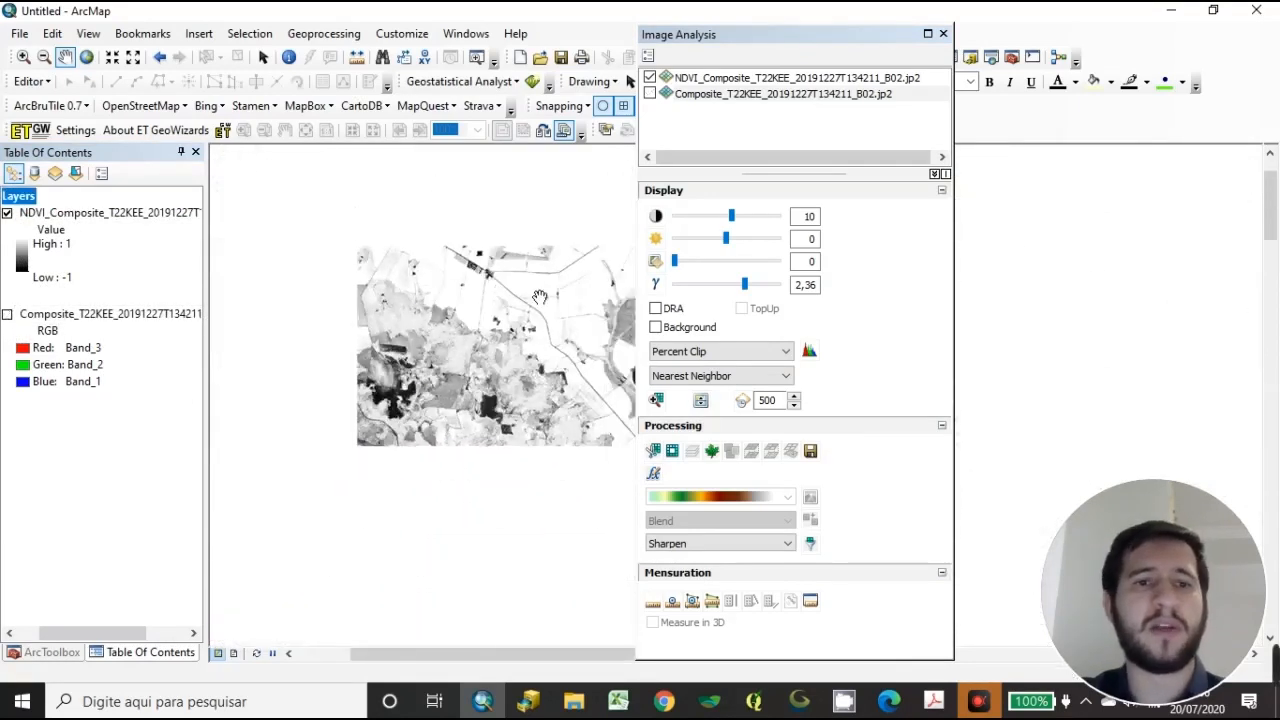
scroll(542, 295, down, 2)
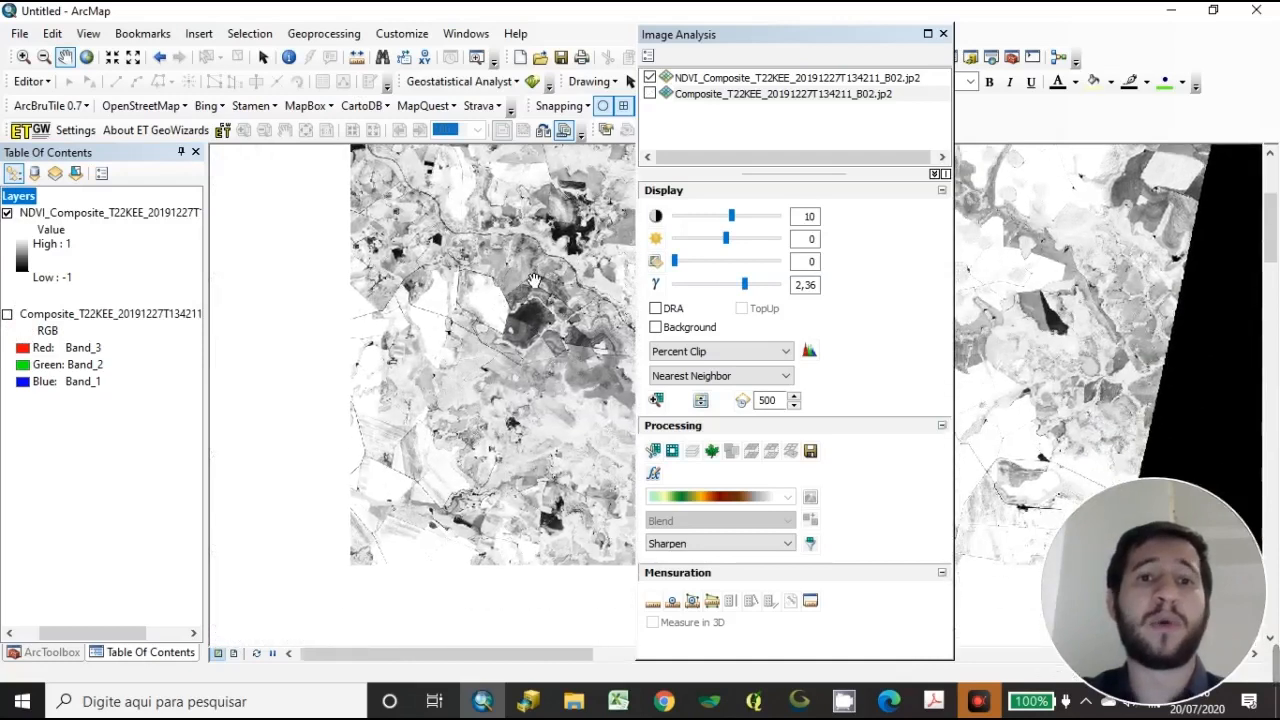
drag(562, 287, 422, 395)
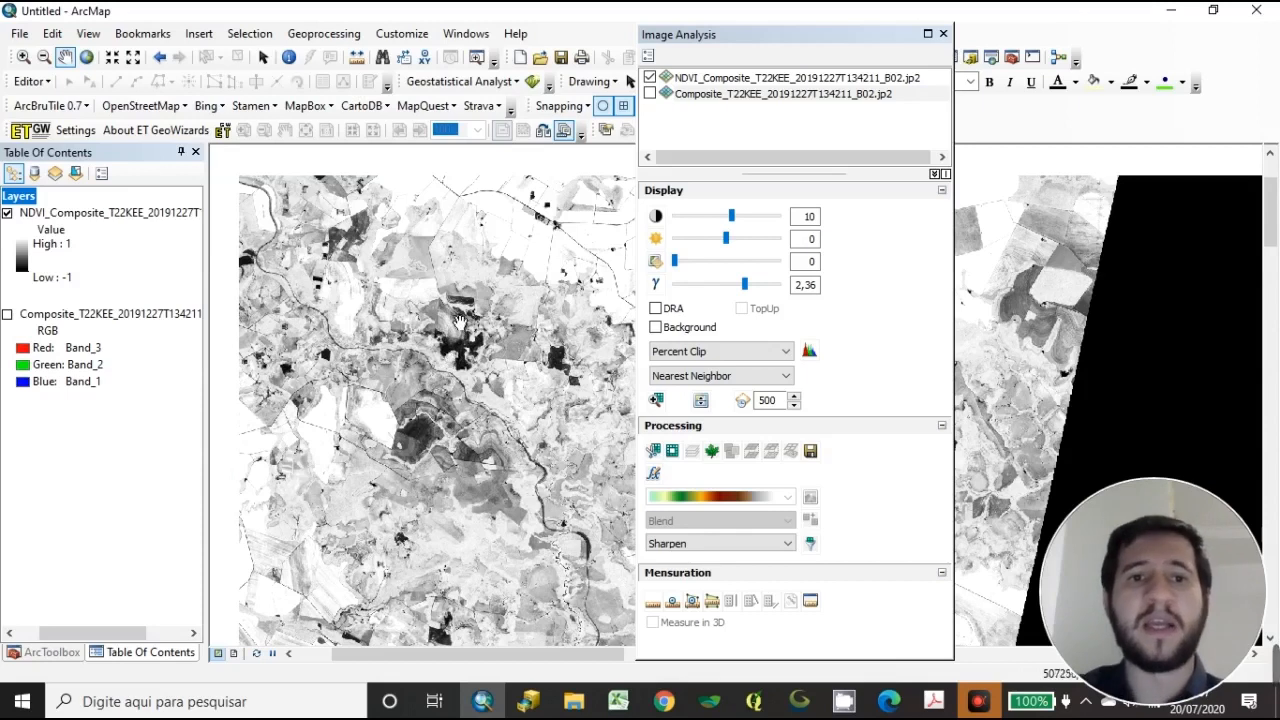
drag(488, 317, 466, 362)
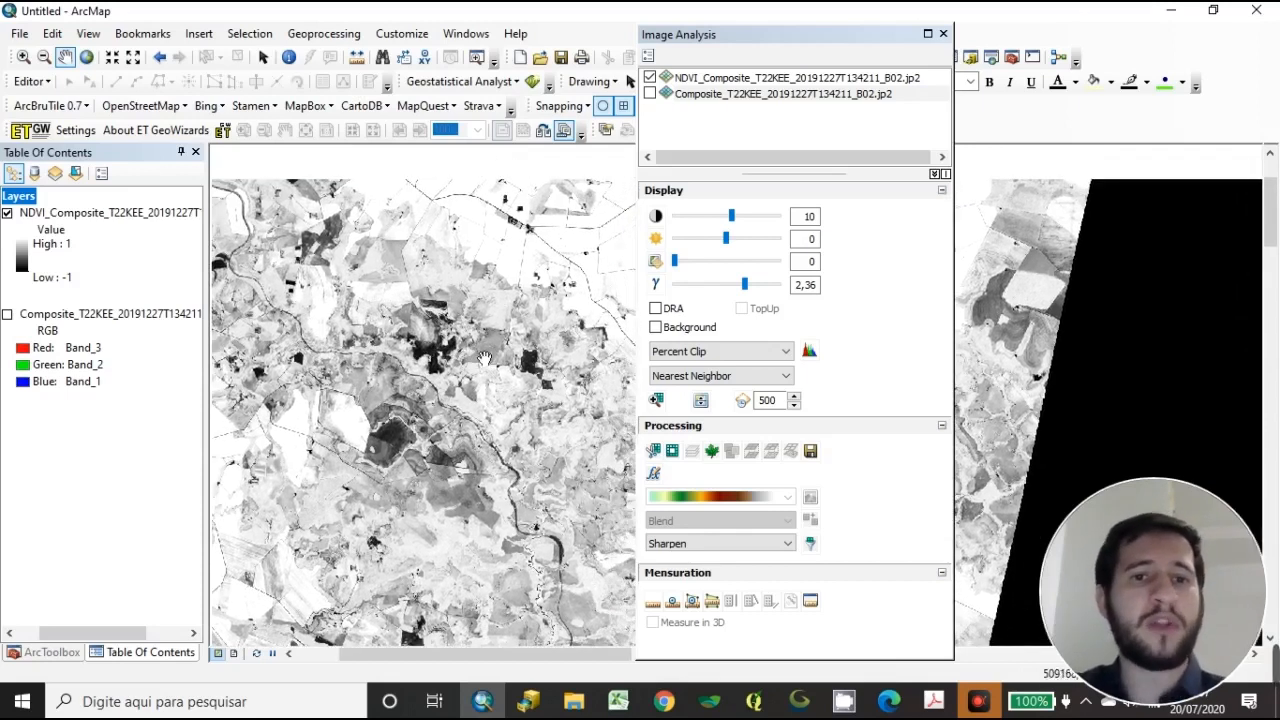
drag(452, 303, 478, 322)
- Examine the NDVI raster from the full tile extent down to the farmland west of the dark circular field
click(145, 212)
click(130, 316)
click(152, 211)
click(136, 315)
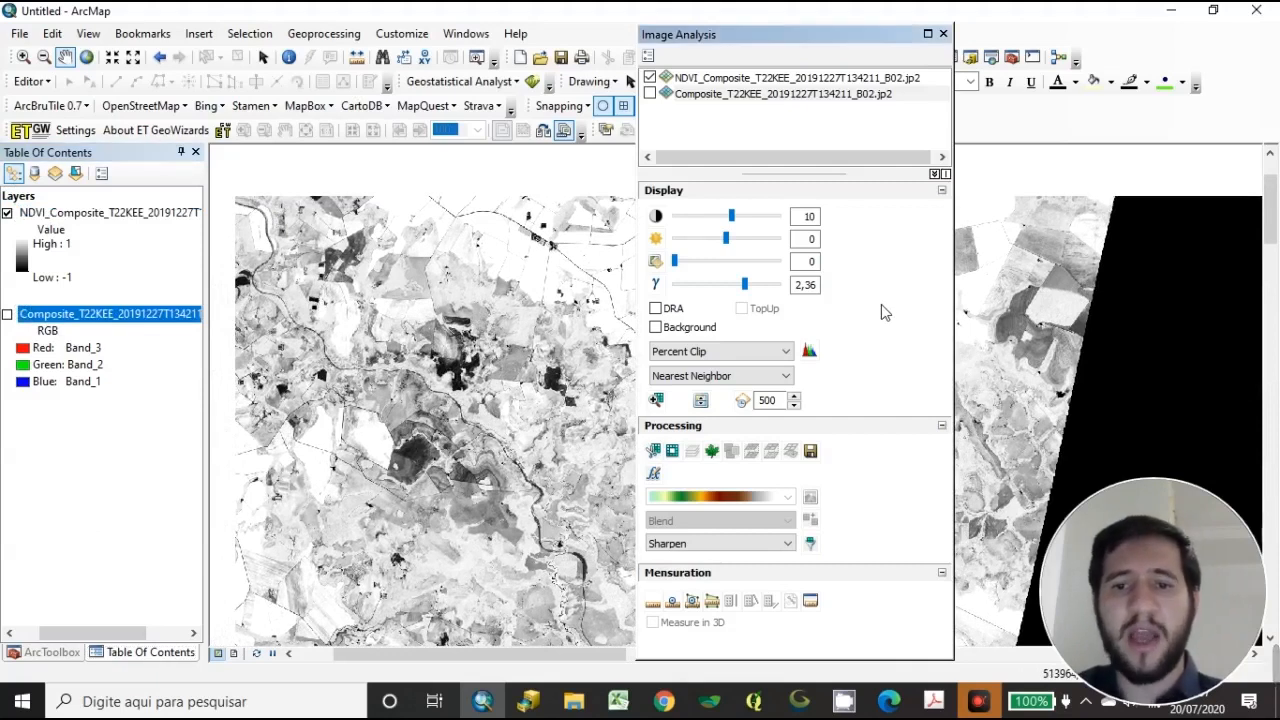
click(772, 126)
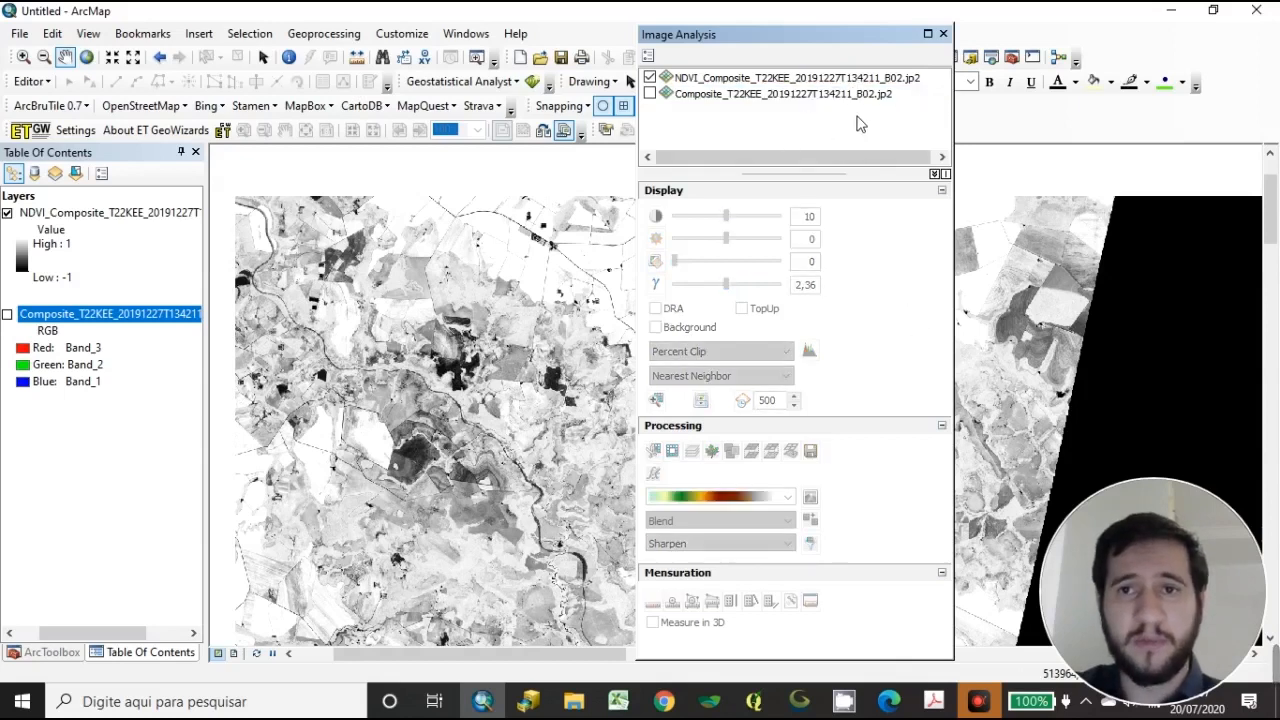
scroll(340, 350, up, 4)
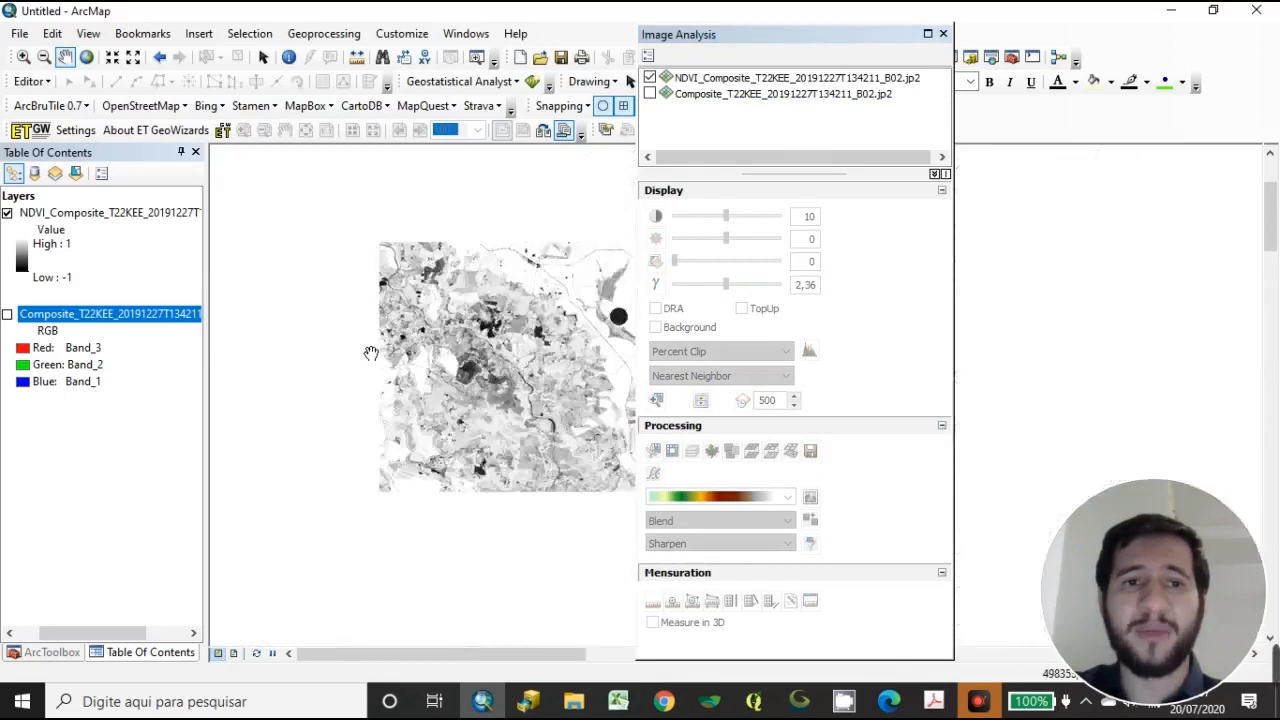
scroll(365, 310, down, 2)
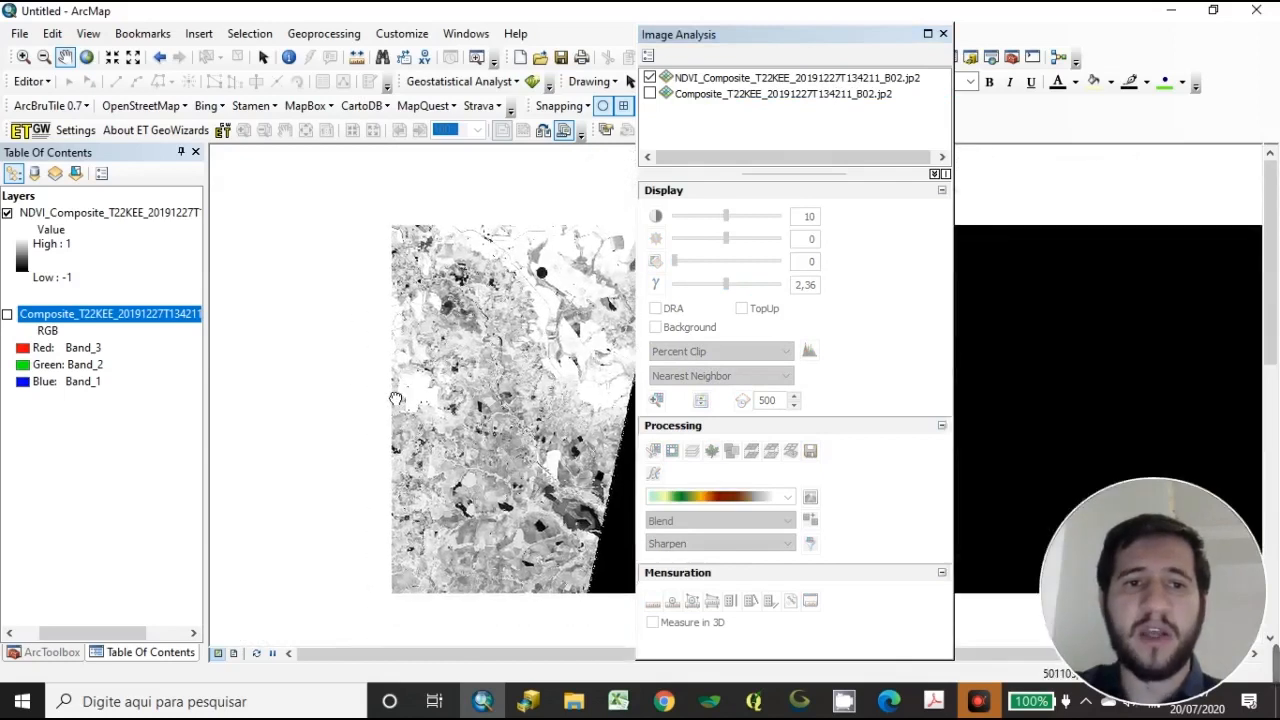
scroll(409, 330, up, 1)
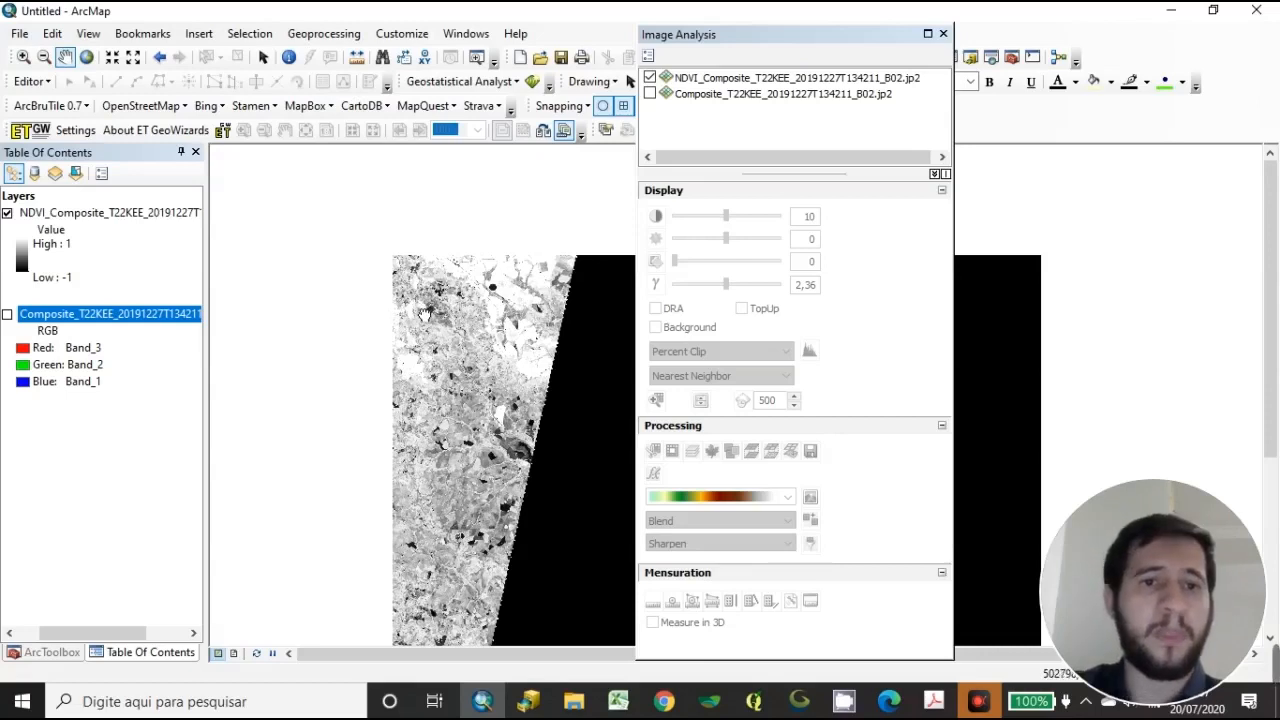
scroll(425, 302, down, 2)
scroll(493, 244, down, 3)
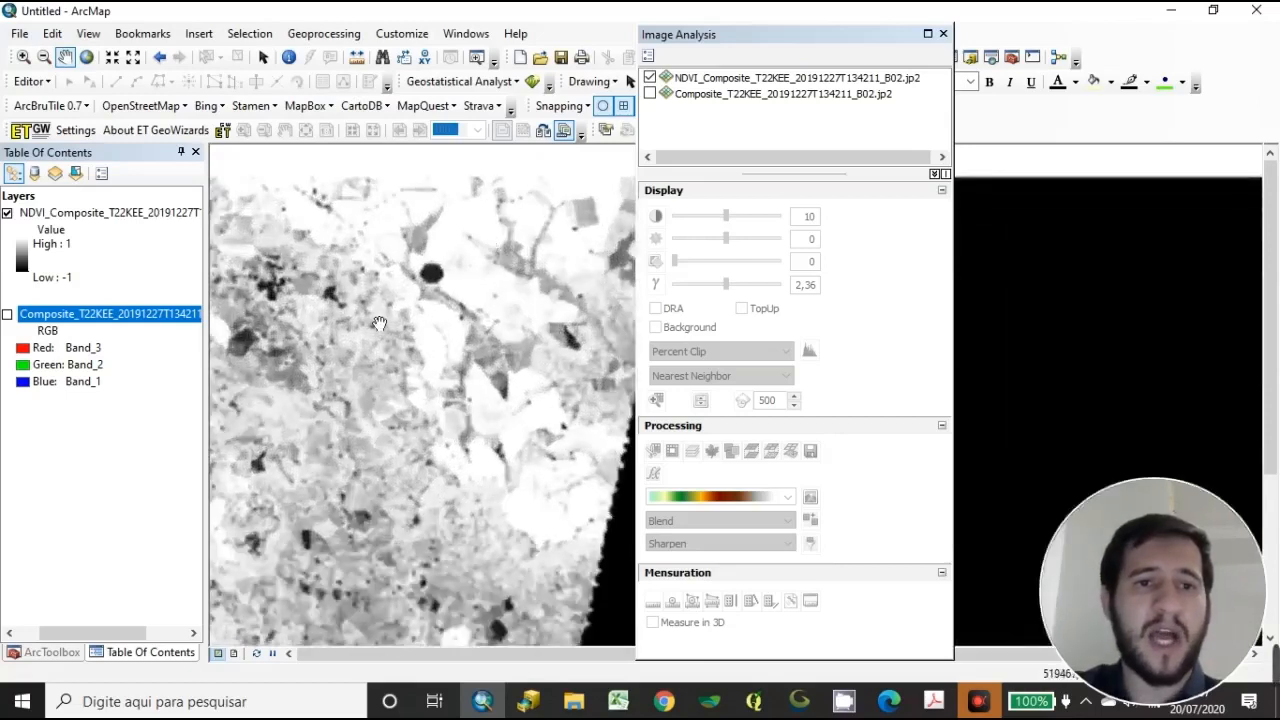
drag(350, 310, 435, 296)
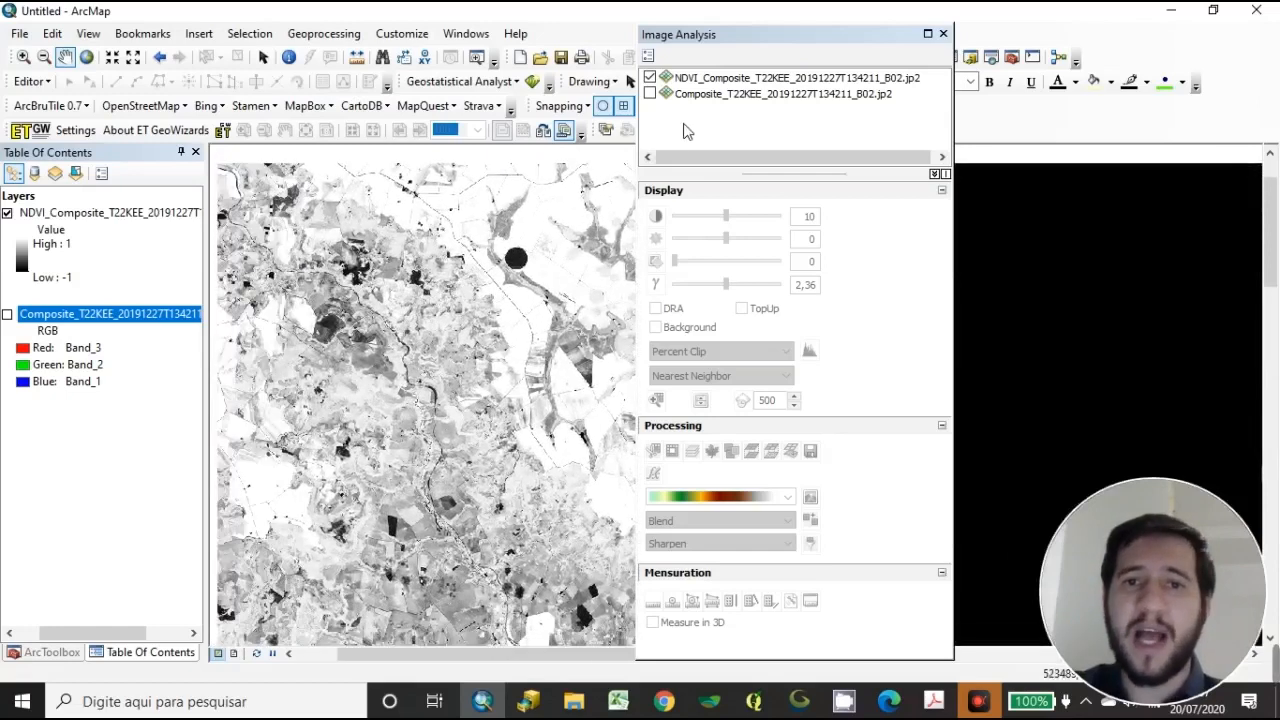
- Select the NDVI raster for image analysis and add TALHOES_FAZENDA_SANTO_ANTONIO.shp from the SHP folder in ArcCatalog to the map
click(717, 79)
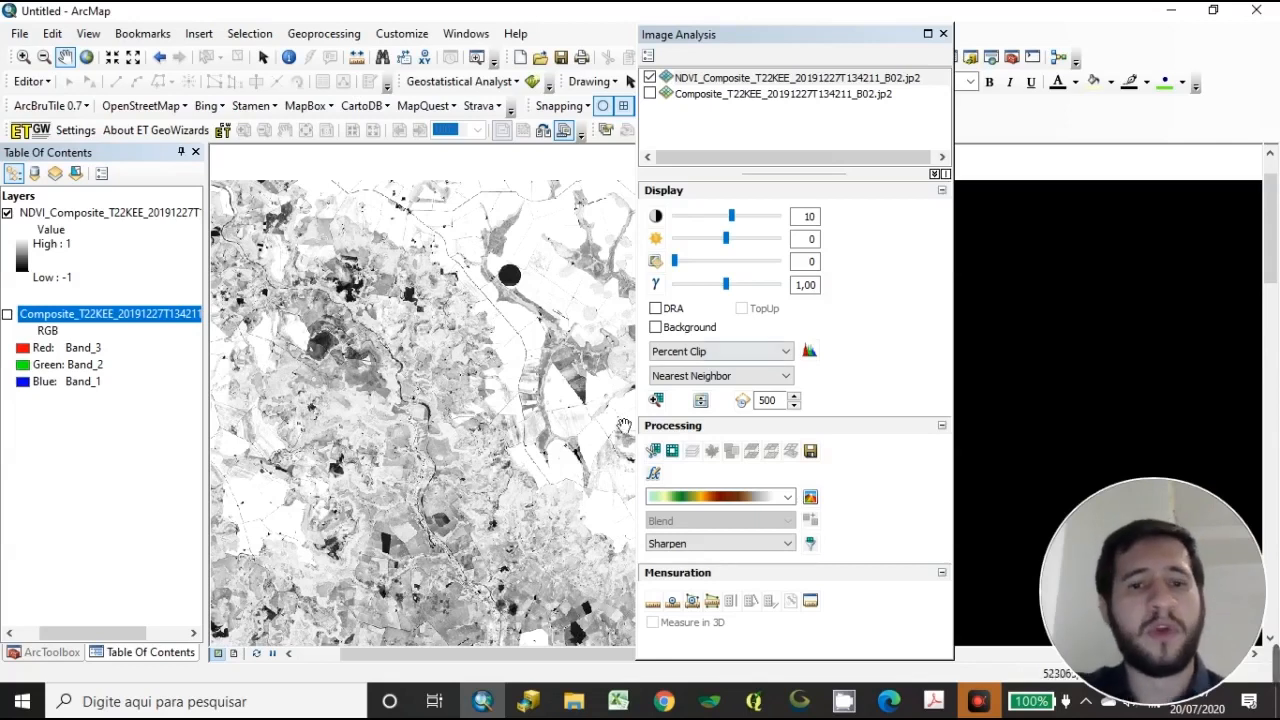
click(528, 701)
click(955, 500)
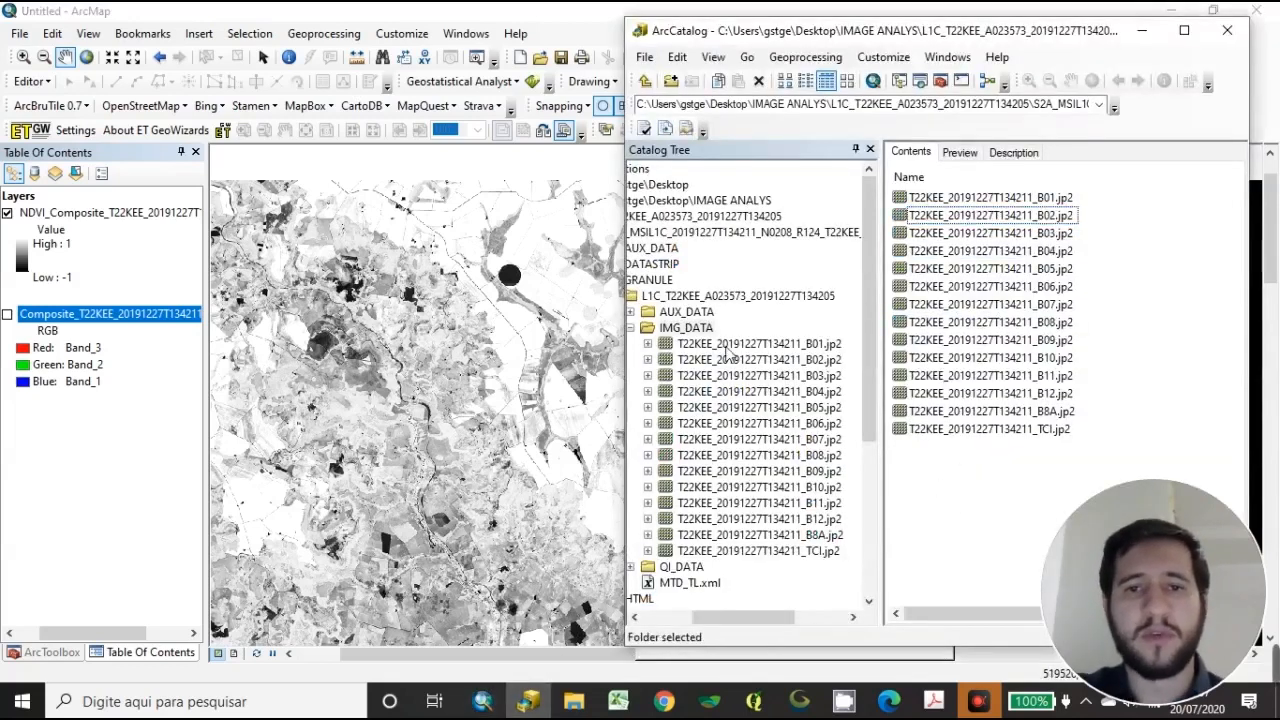
drag(740, 617, 716, 617)
click(665, 202)
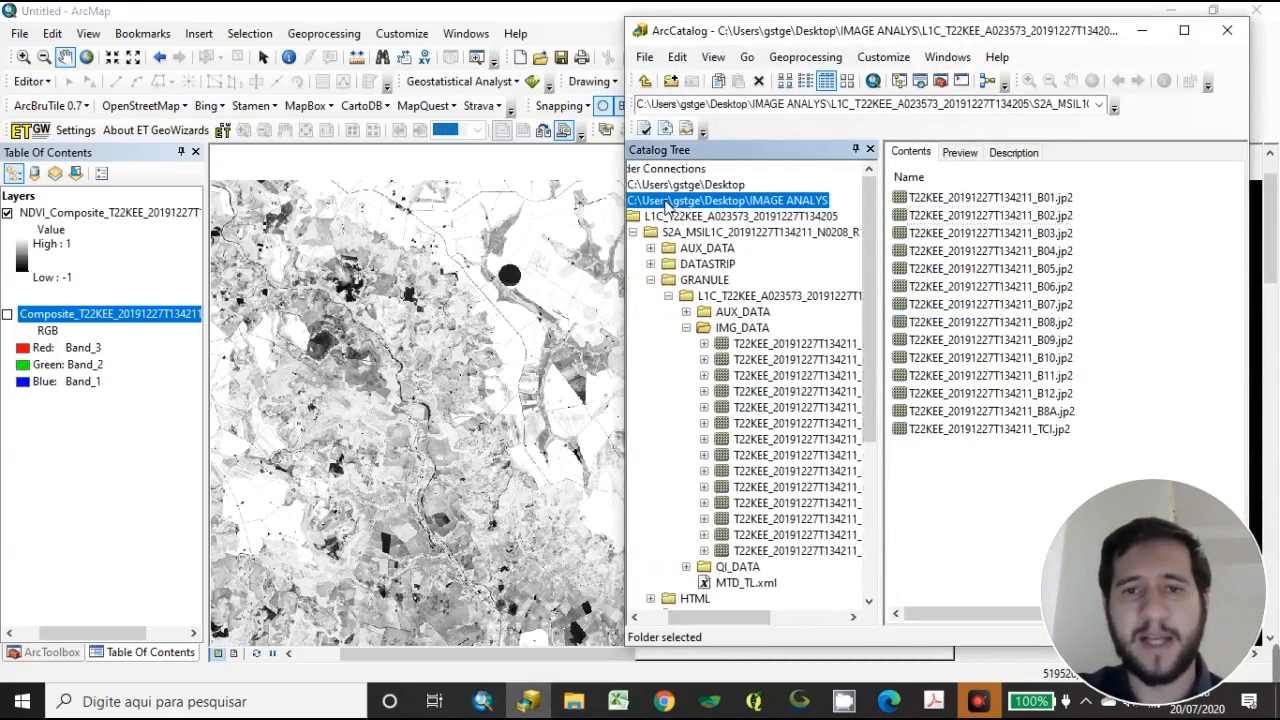
double_click(912, 214)
click(983, 203)
drag(983, 203, 86, 212)
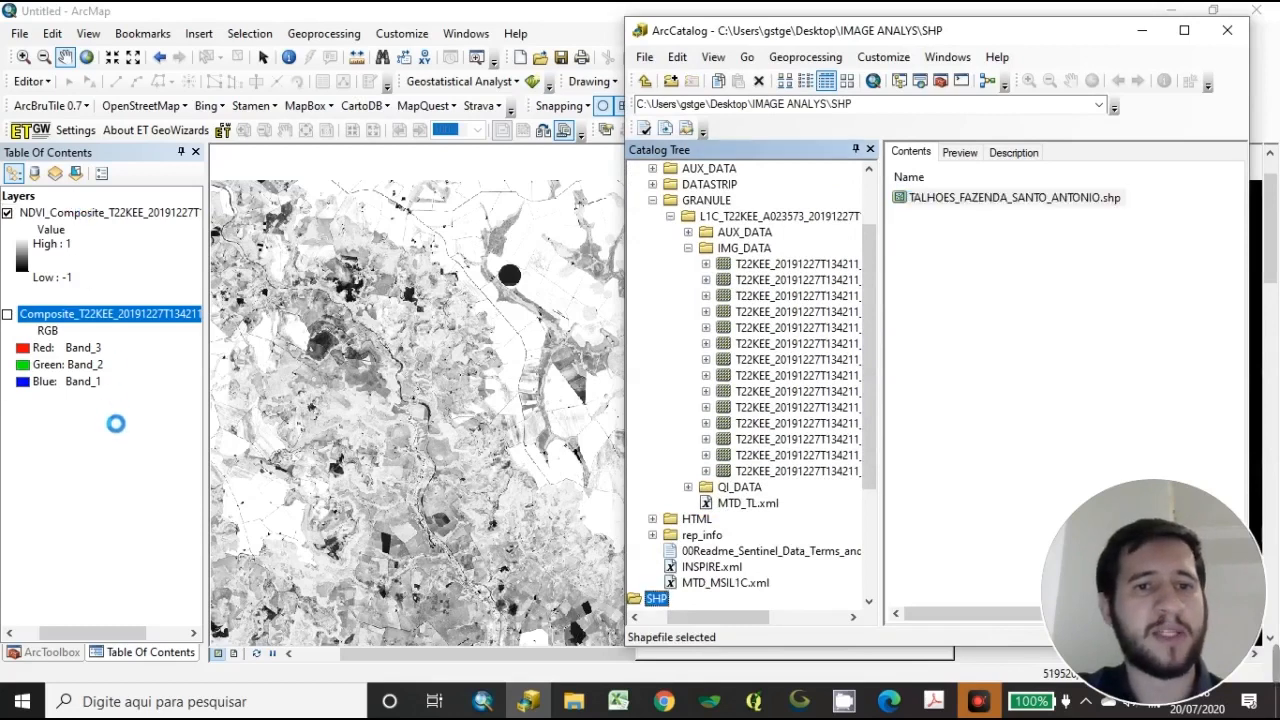
click(108, 437)
- Select all four field polygons of the TALHOES_FAZENDA_SANTO_ANTONIO layer with a rectangle around them
drag(437, 341, 534, 347)
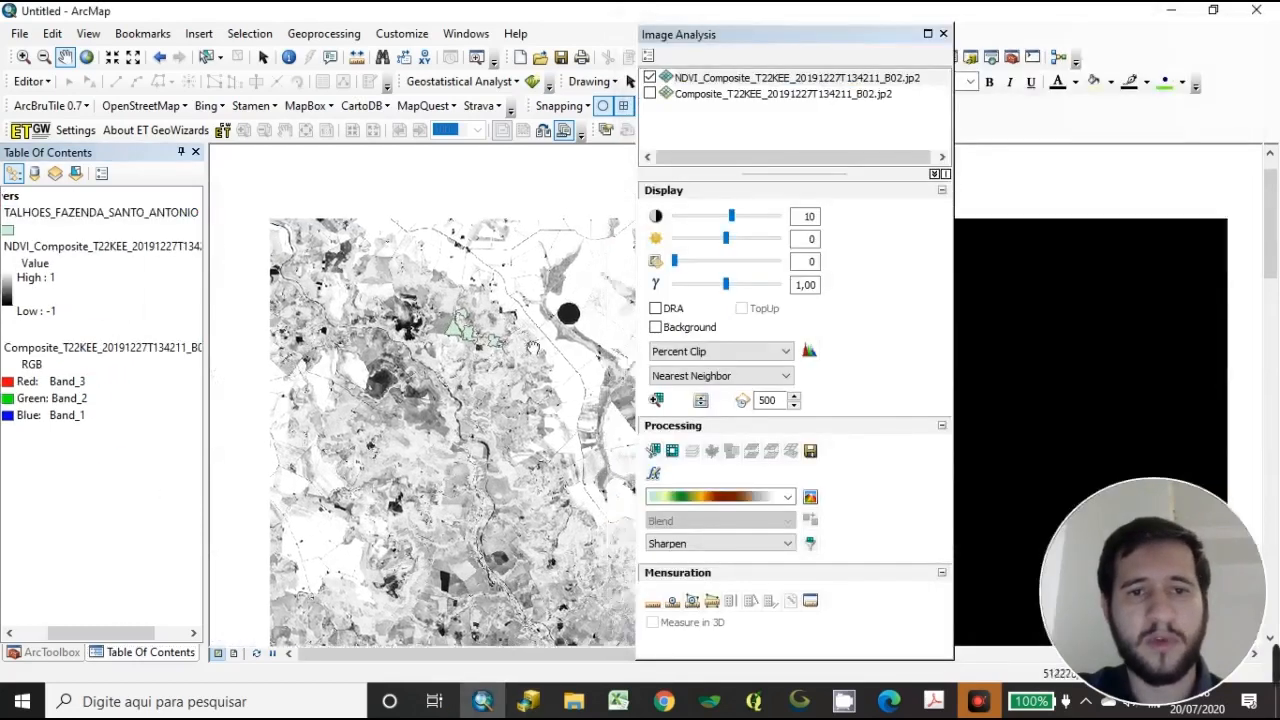
scroll(533, 347, up, 2)
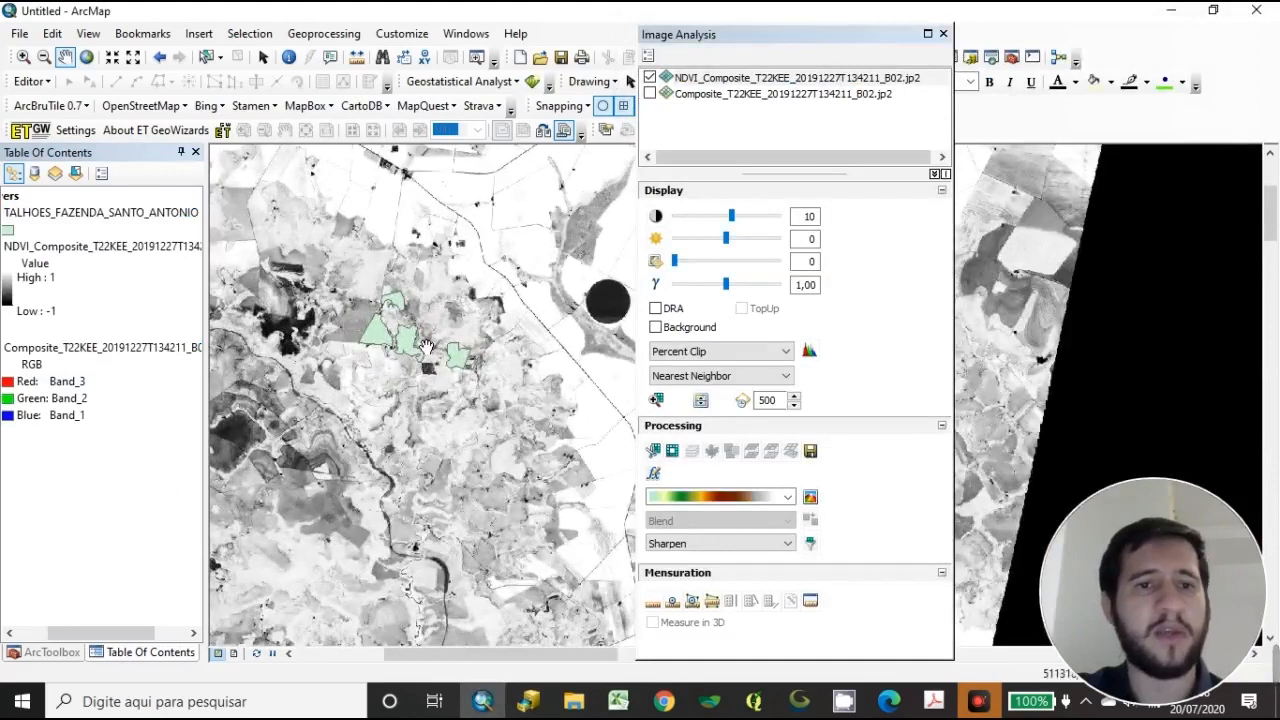
scroll(425, 347, up, 2)
click(168, 216)
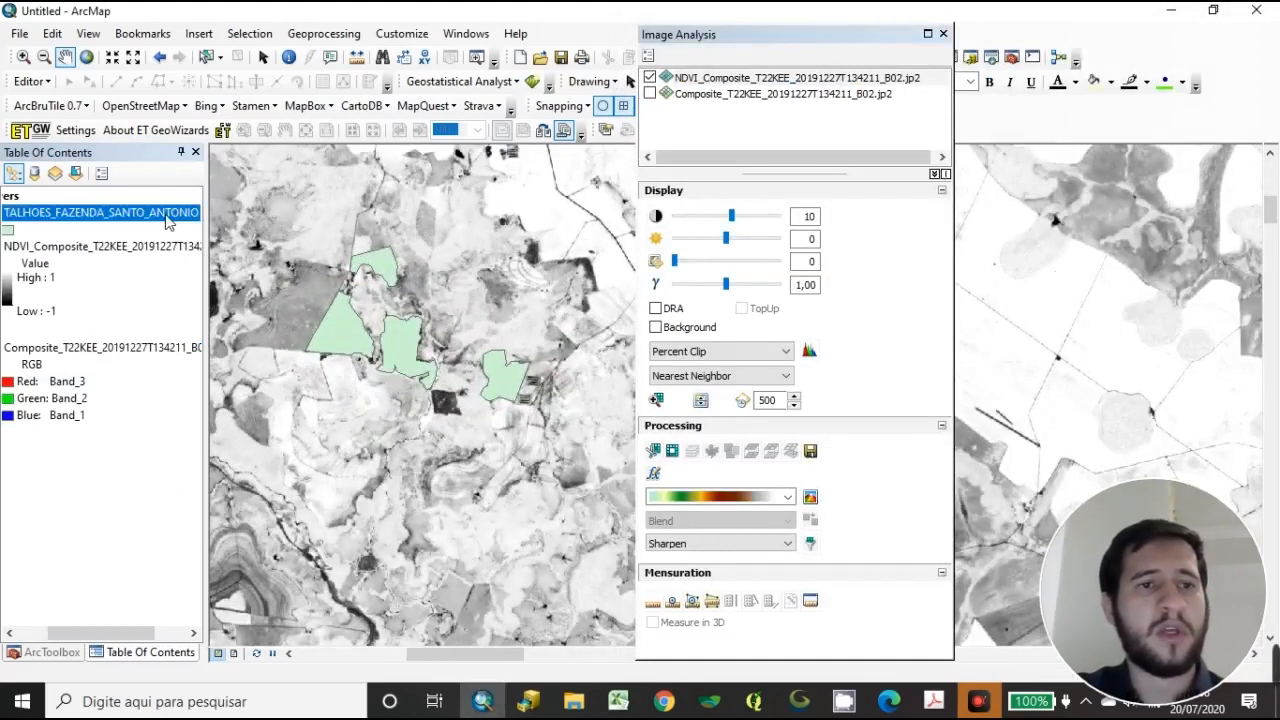
drag(445, 418, 455, 424)
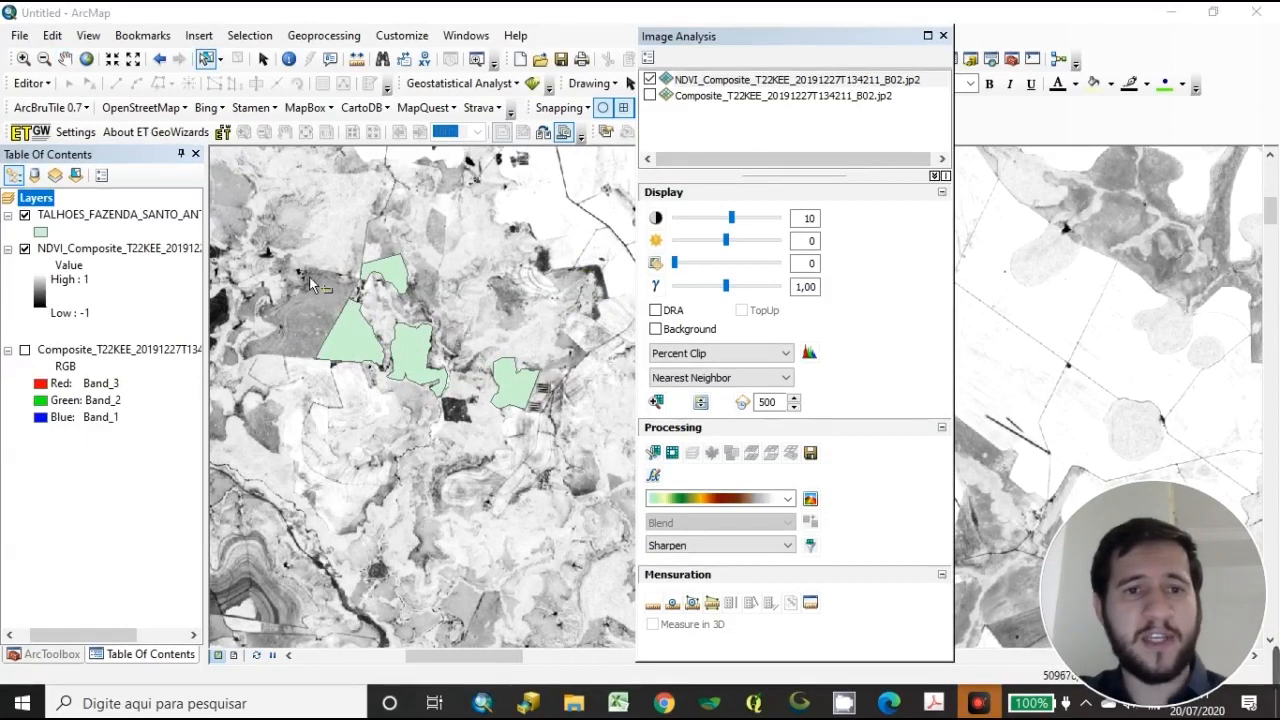
drag(280, 233, 537, 388)
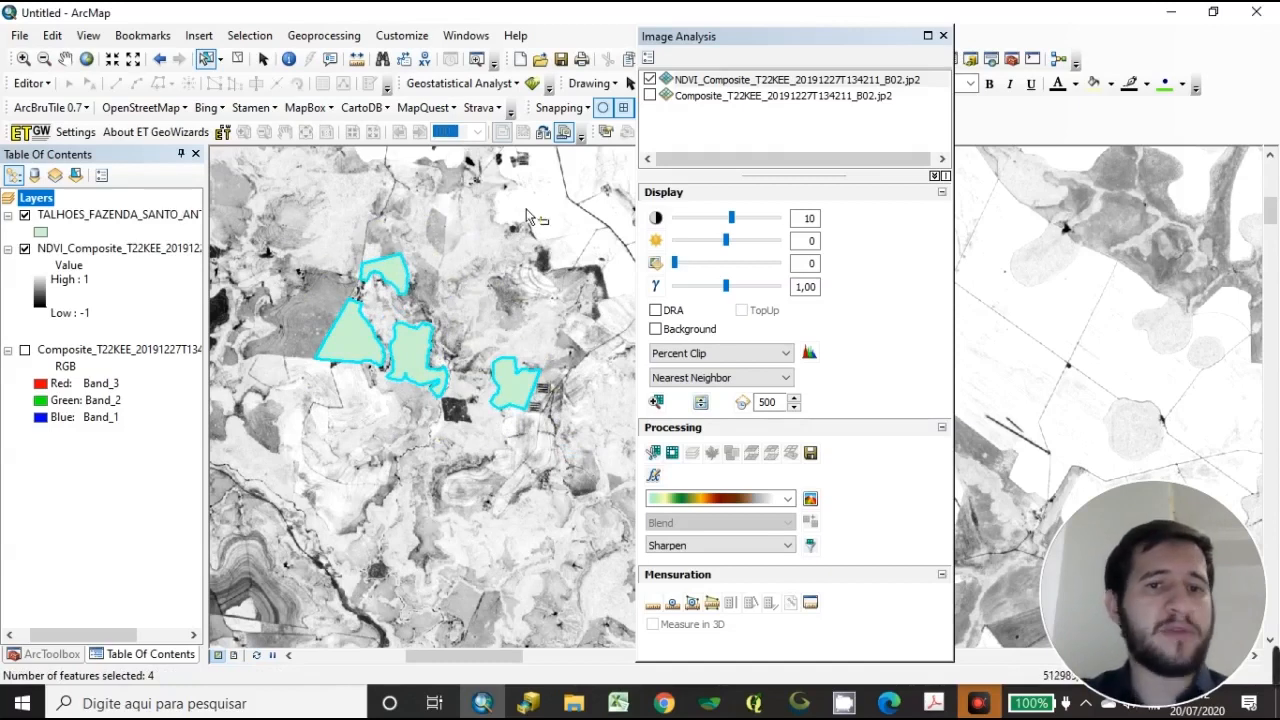
- Clip the NDVI raster to the selected field polygons, hide the unclipped NDVI layer and clear the selection
click(656, 455)
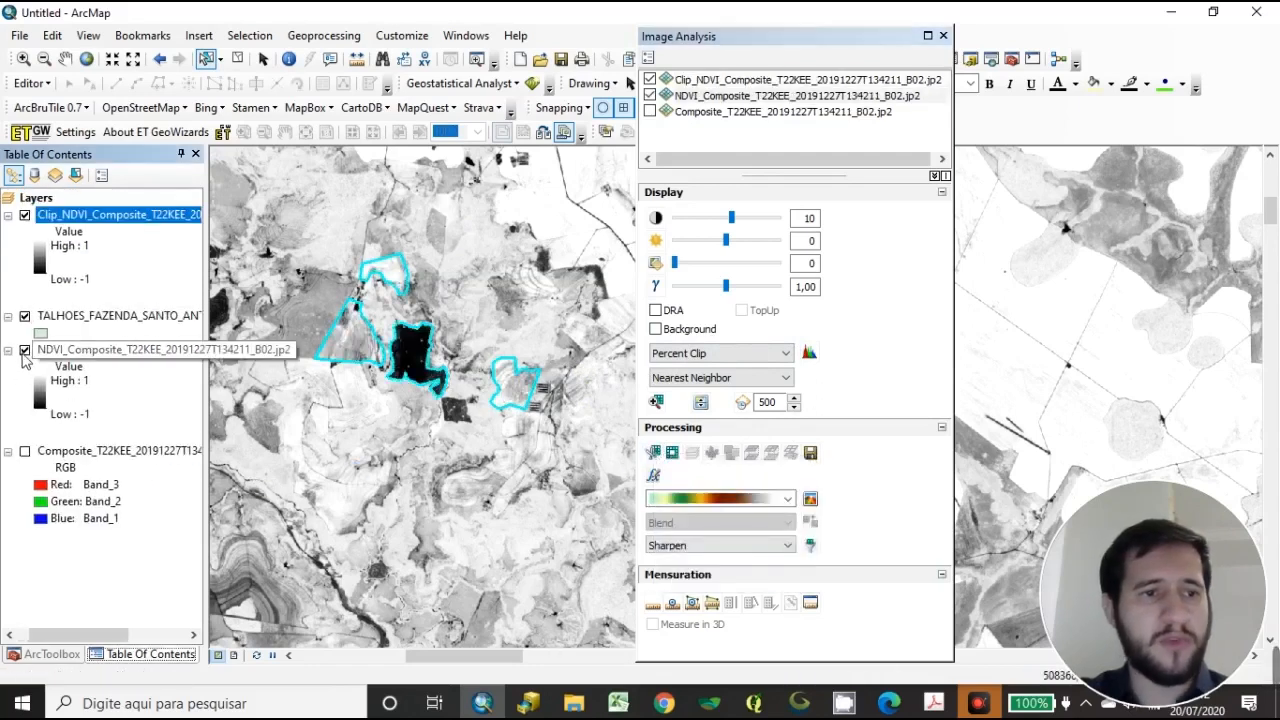
click(25, 350)
click(235, 60)
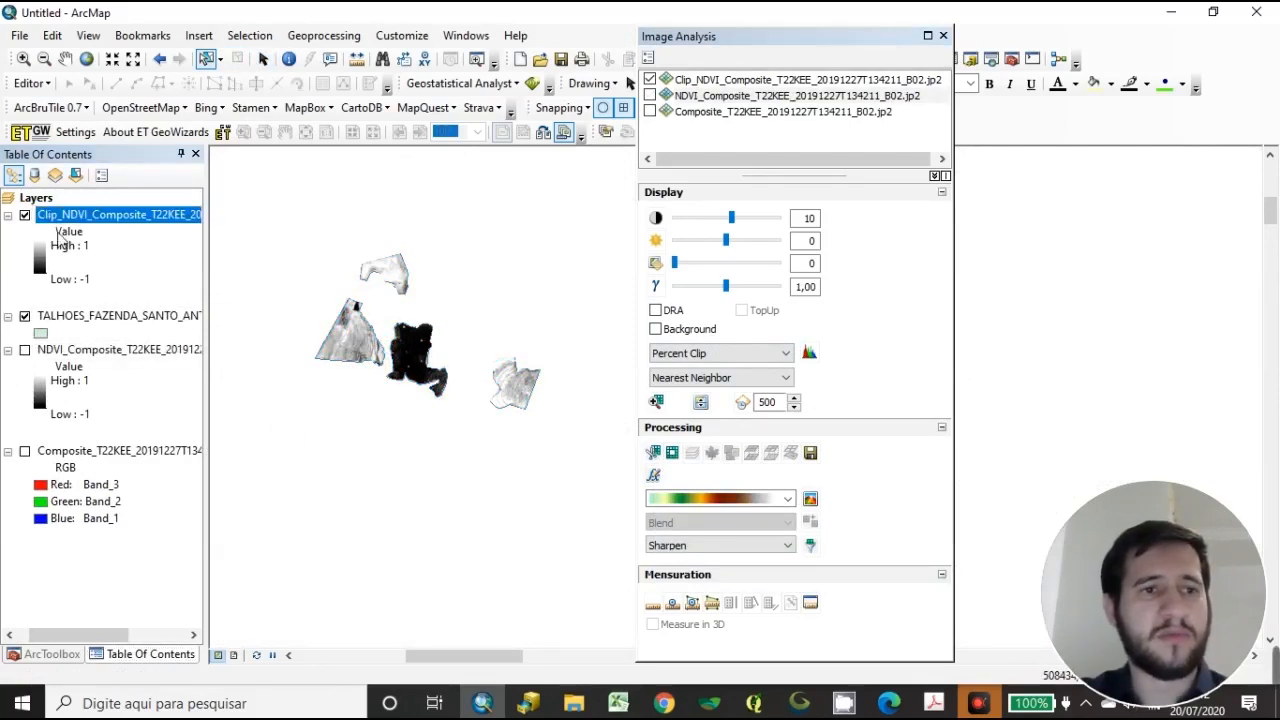
- Move the TALHOES_FAZENDA_SANTO_ANTONIO layer above the clipped raster and symbolize its polygons with no fill and a red outline
mouse_move(85, 316)
mouse_down()
mouse_move(150, 228)
mouse_move(60, 210)
mouse_up()
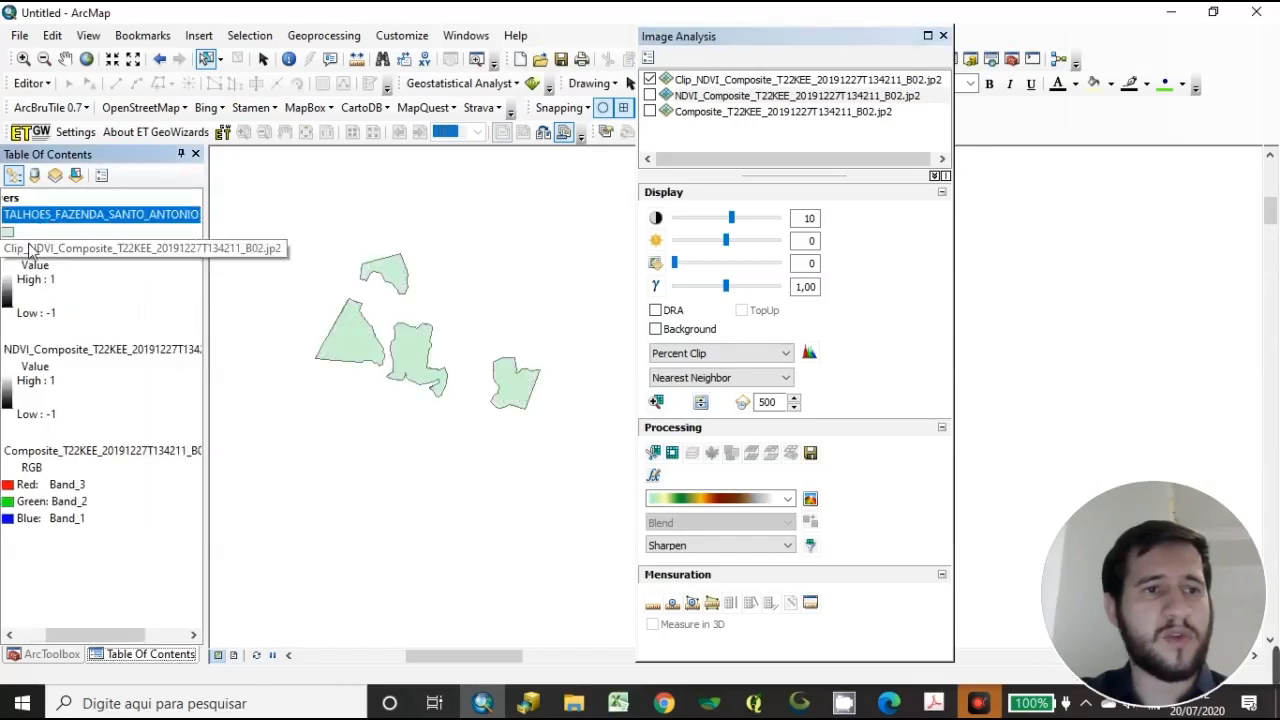
click(8, 232)
click(780, 373)
click(852, 398)
click(780, 435)
click(779, 521)
click(793, 397)
click(793, 397)
click(665, 638)
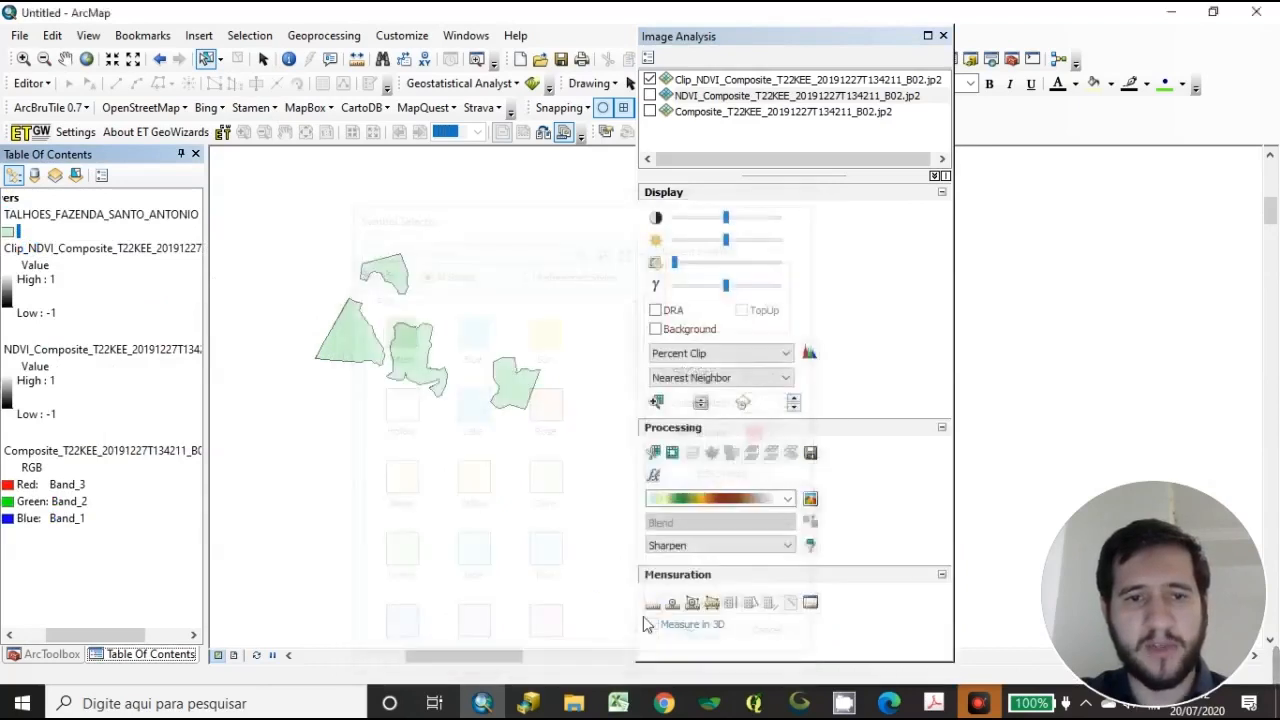
- Examine the clipped NDVI raster within the red field outlines
drag(341, 336, 383, 360)
scroll(383, 360, up, 4)
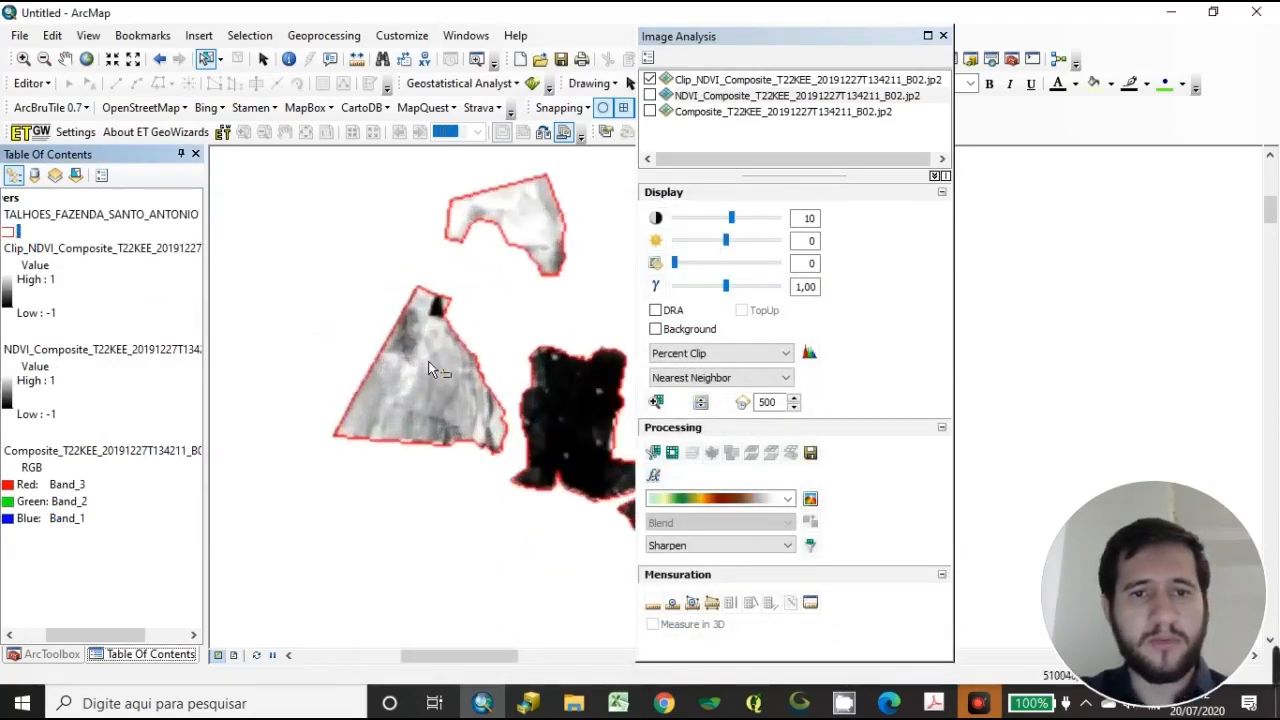
scroll(526, 385, down, 3)
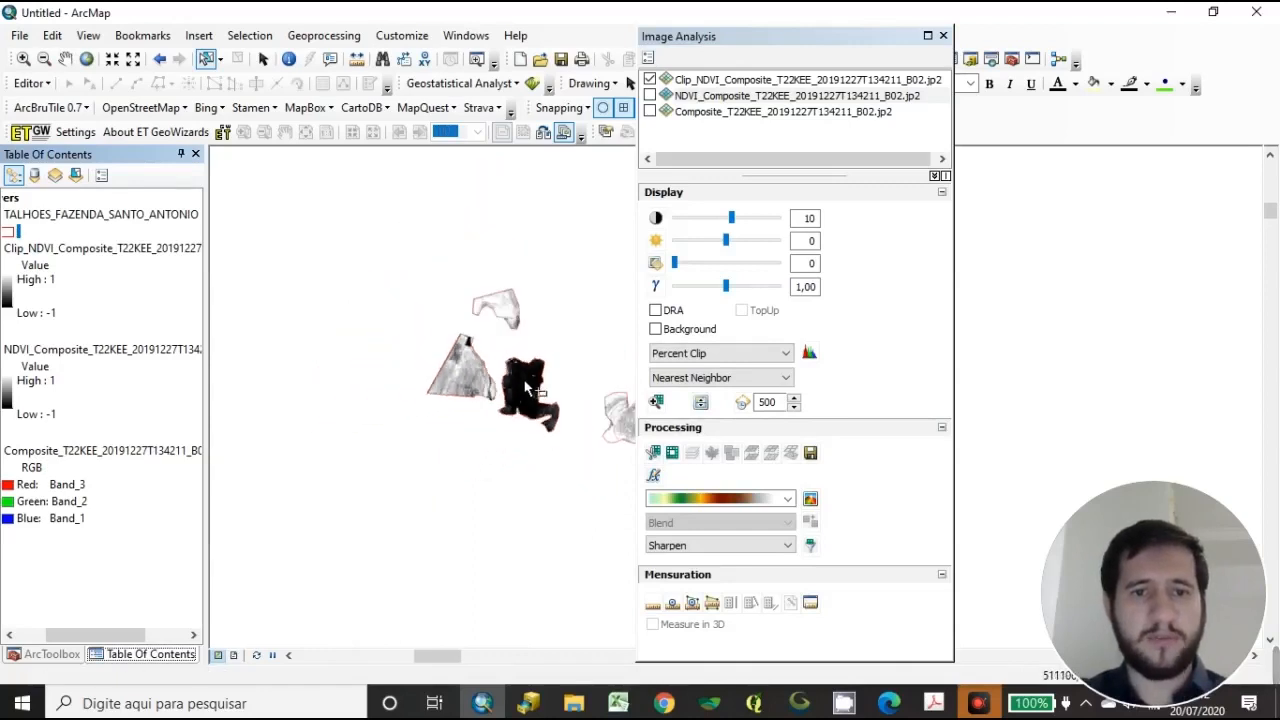
drag(539, 380, 416, 385)
click(110, 657)
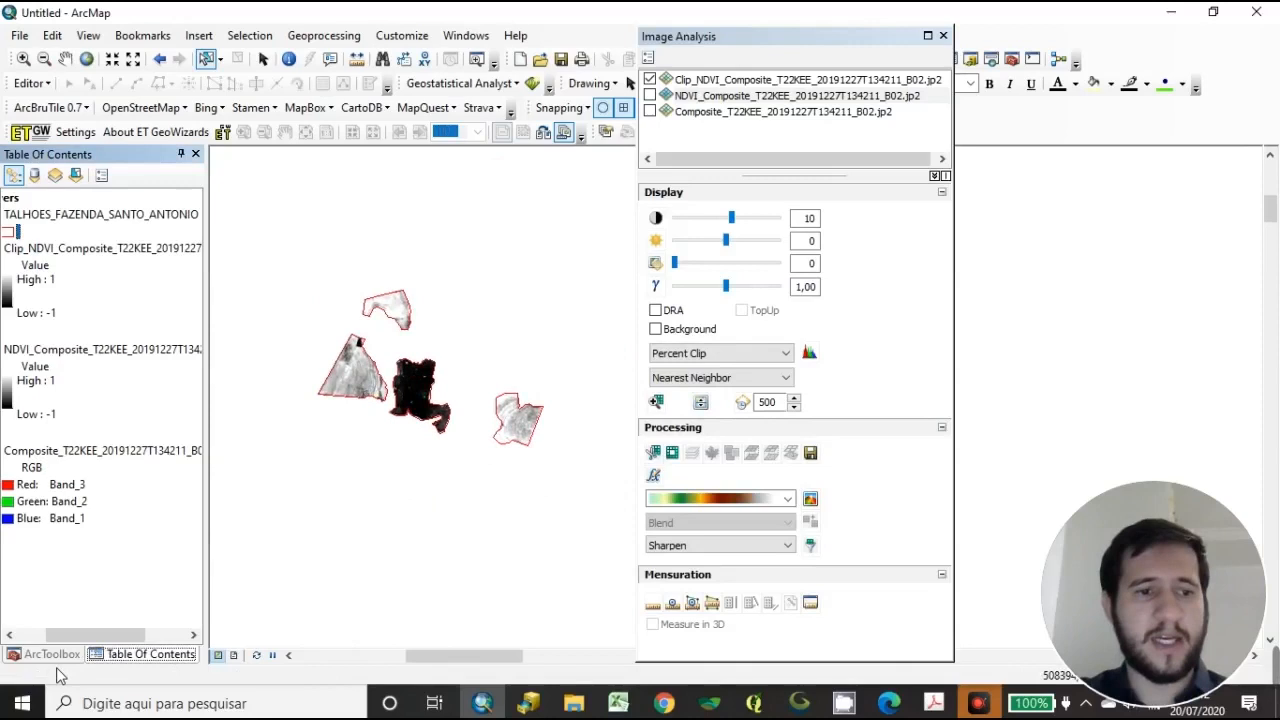
drag(110, 634, 90, 634)
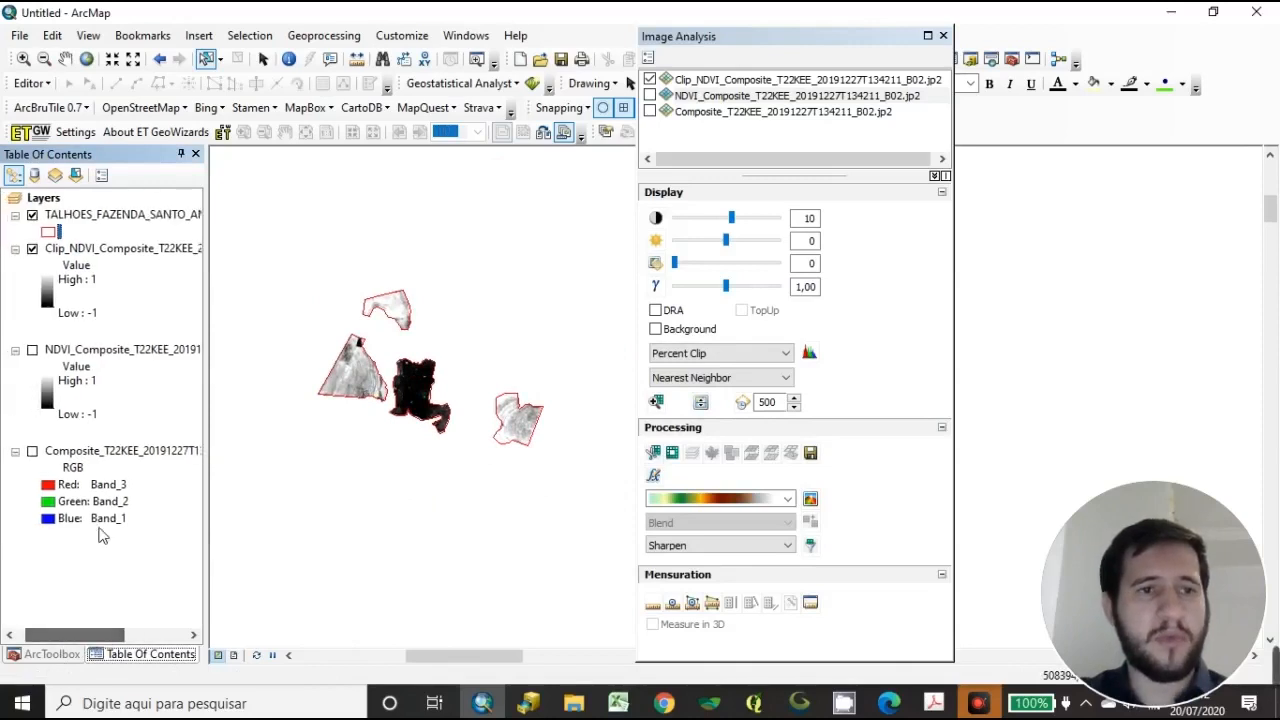
- Review the raster export settings and the layer symbology properties of the clipped NDVI raster
click(136, 250)
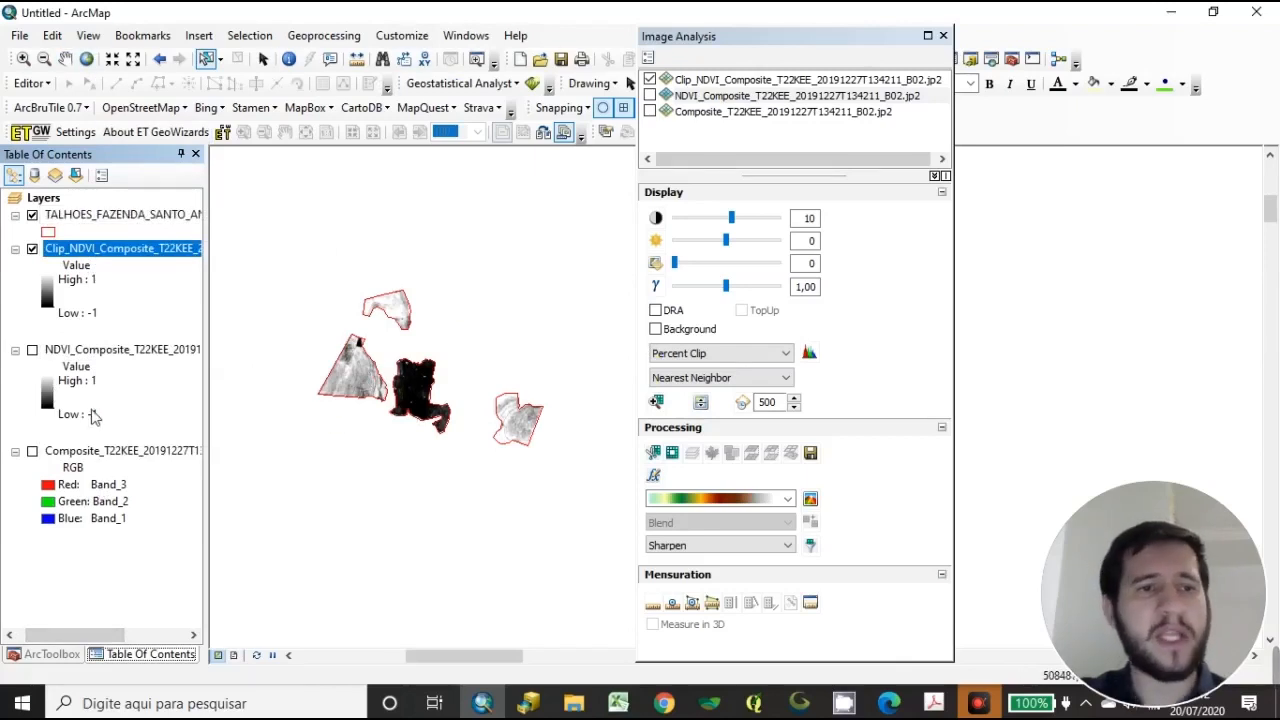
right_click(173, 255)
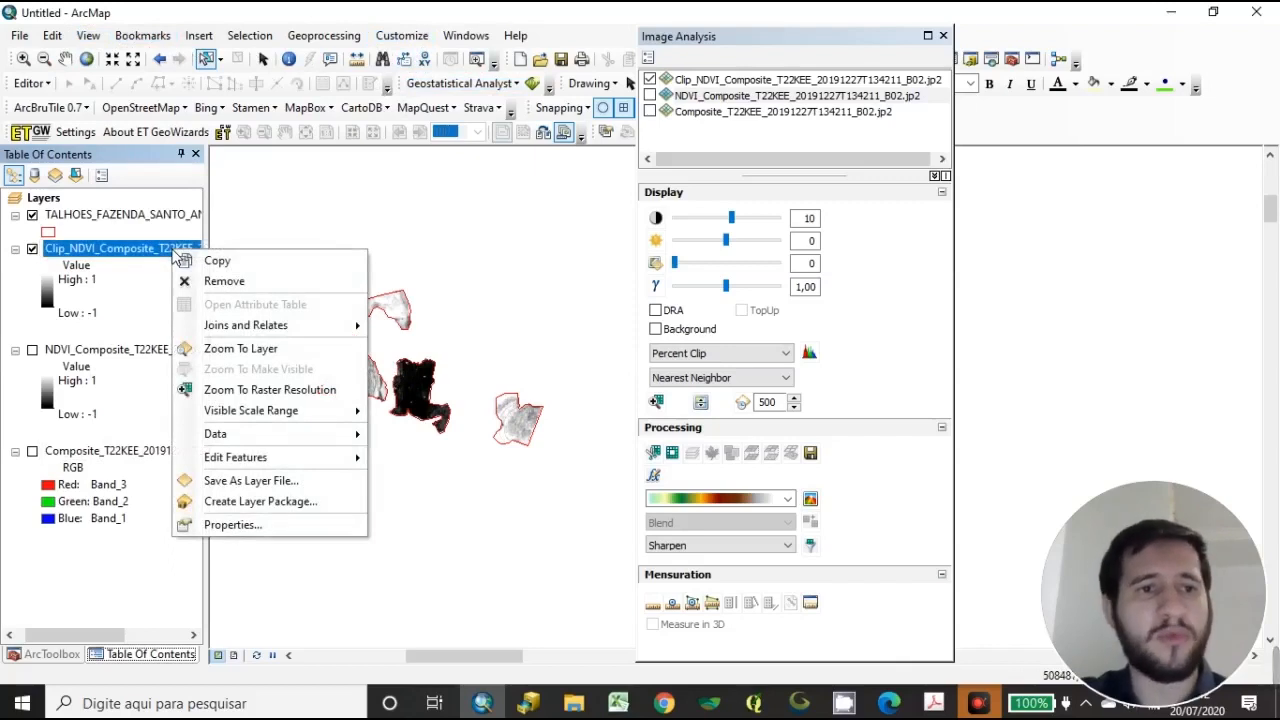
click(120, 300)
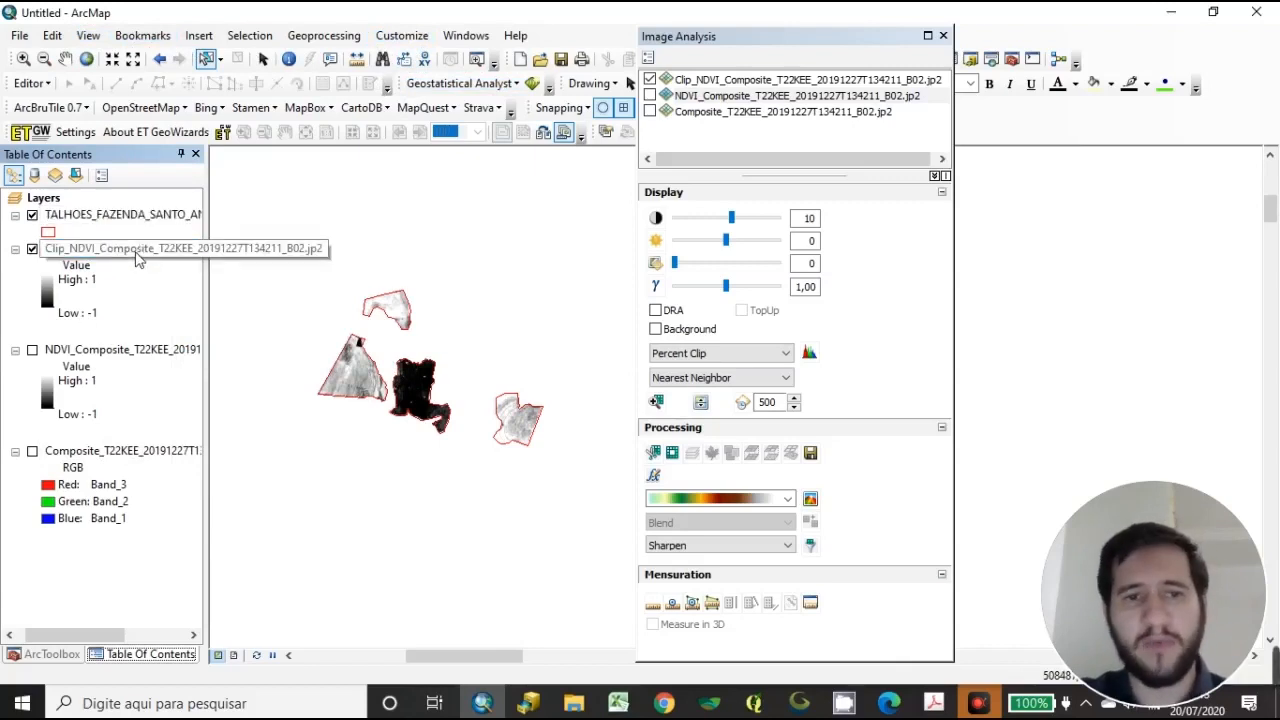
right_click(138, 259)
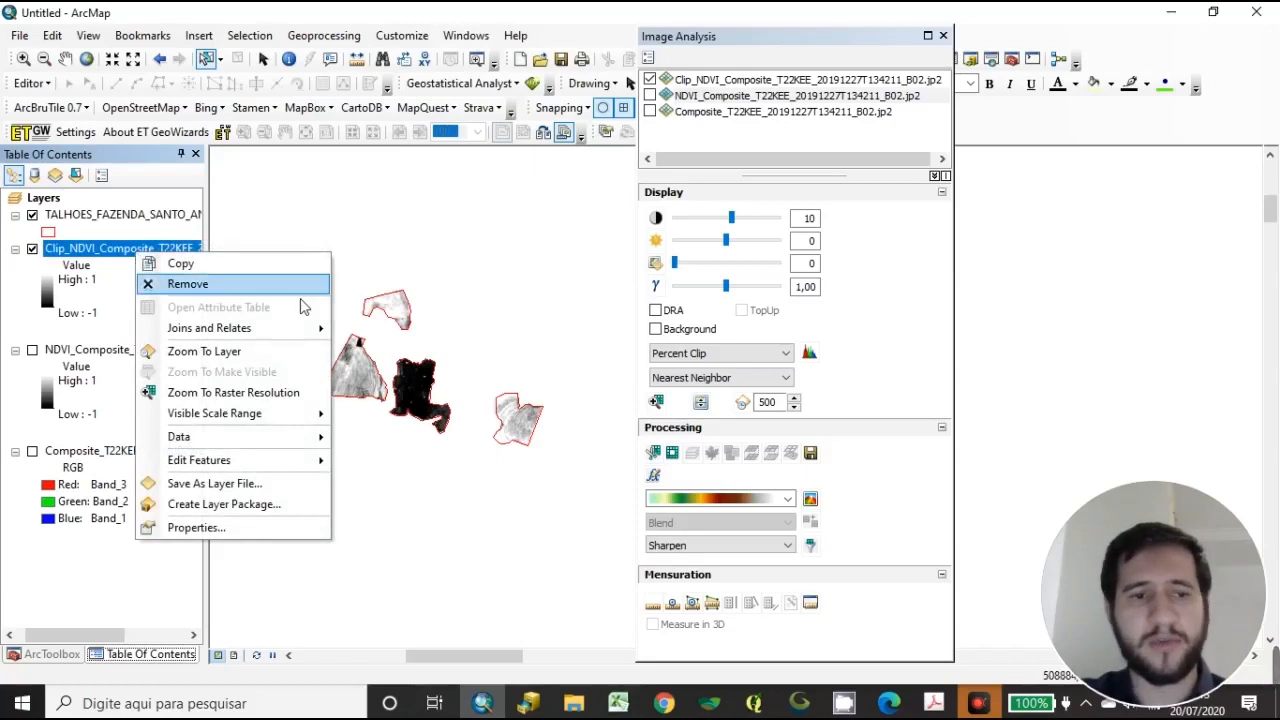
mouse_move(288, 447)
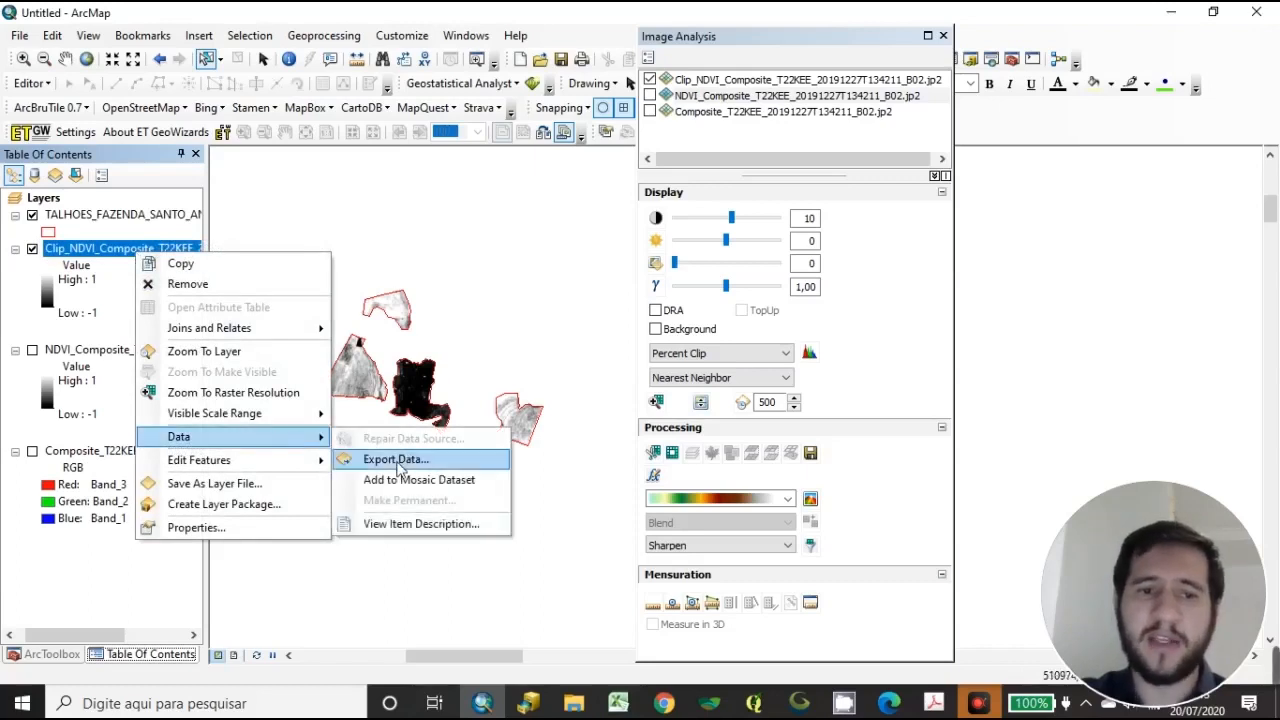
click(400, 459)
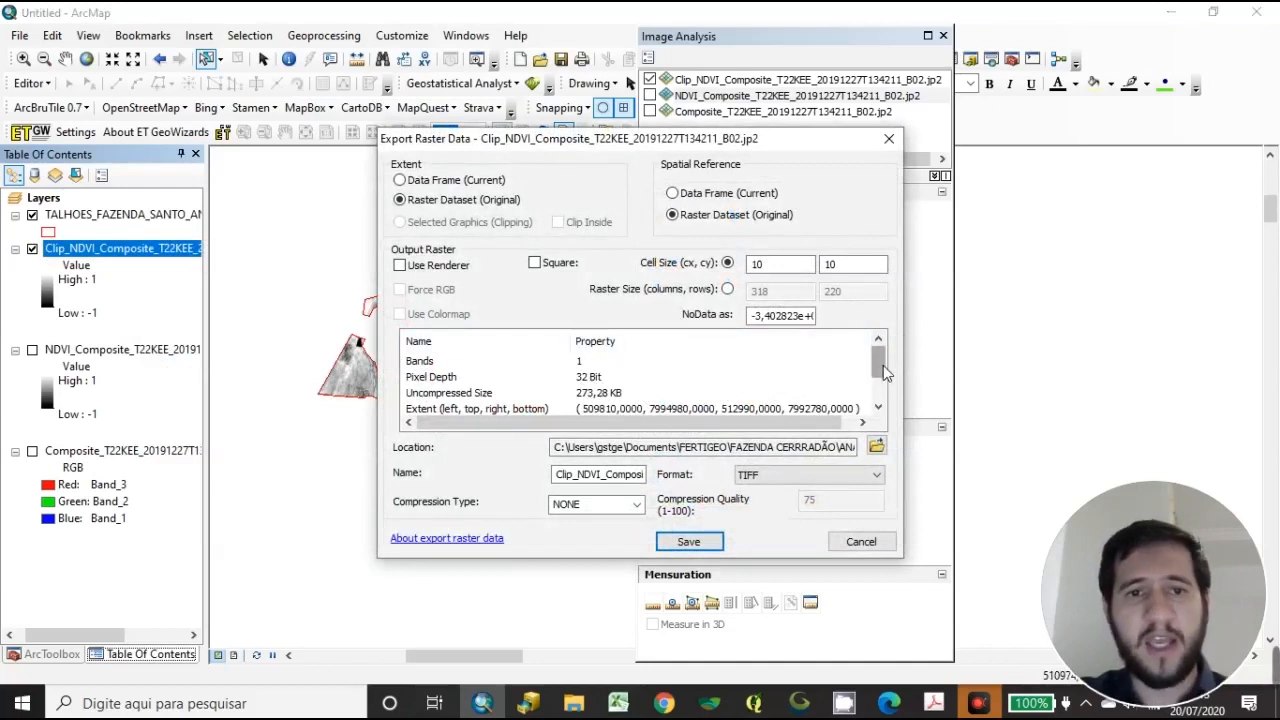
scroll(877, 360, down, 1)
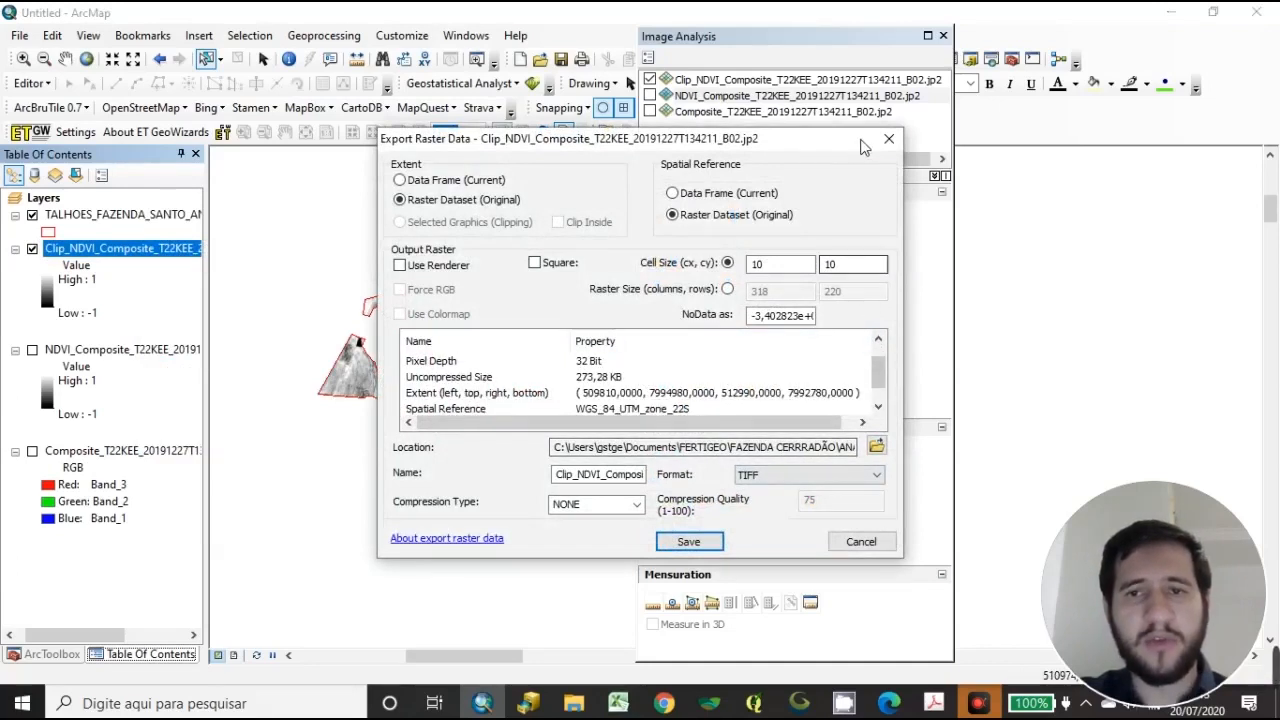
click(888, 138)
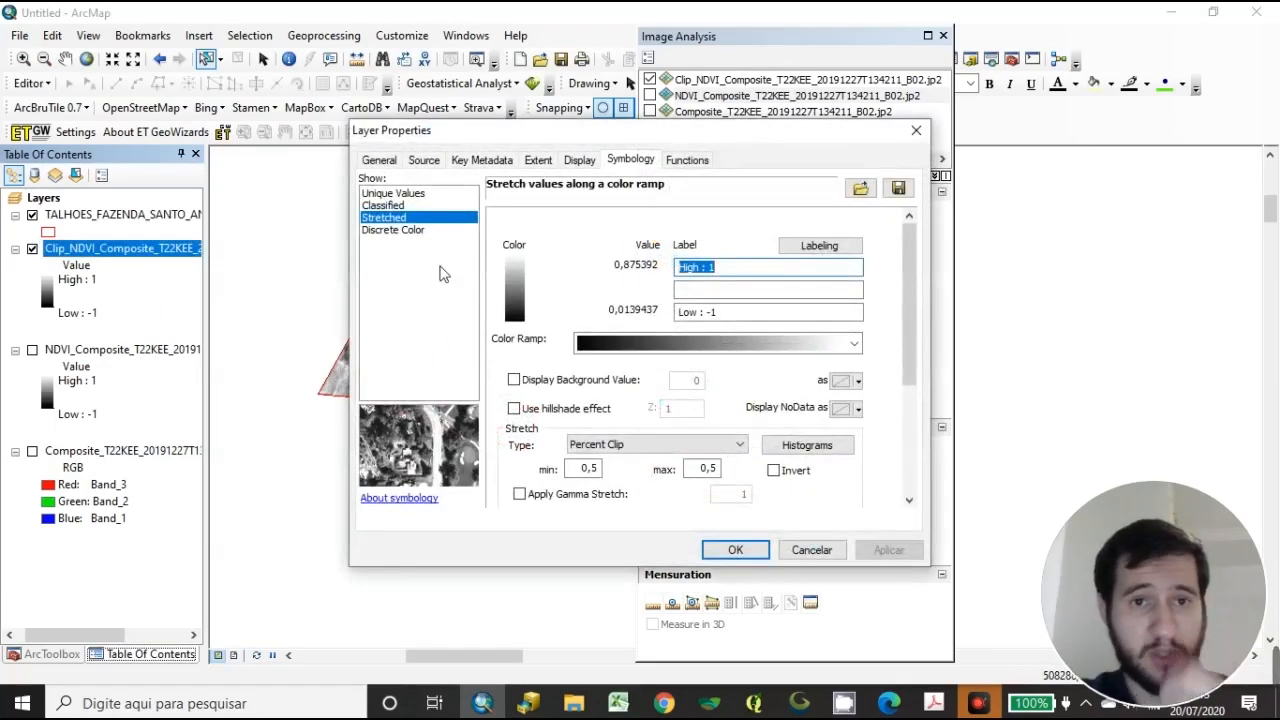
click(577, 160)
click(448, 274)
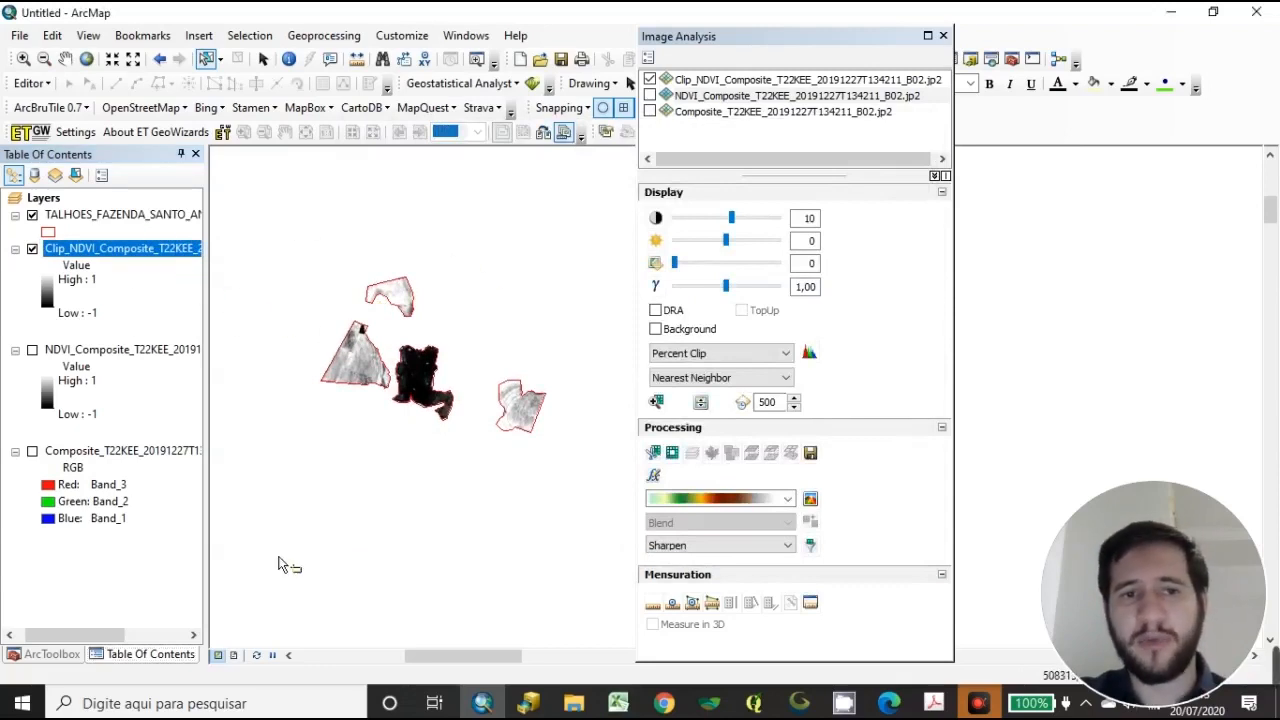
click(151, 287)
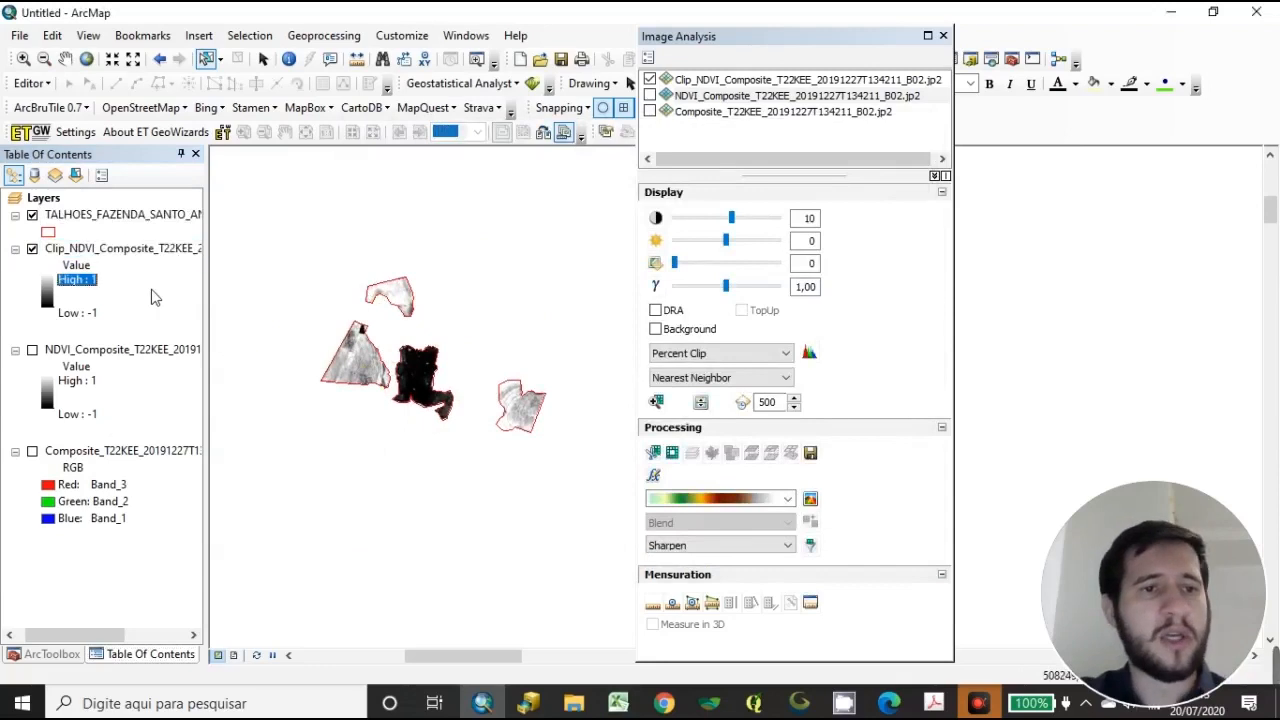
- Start exporting the clipped NDVI raster and browse to the SHP folder inside IMAGE ANALYS on the Desktop
right_click(138, 255)
mouse_move(270, 442)
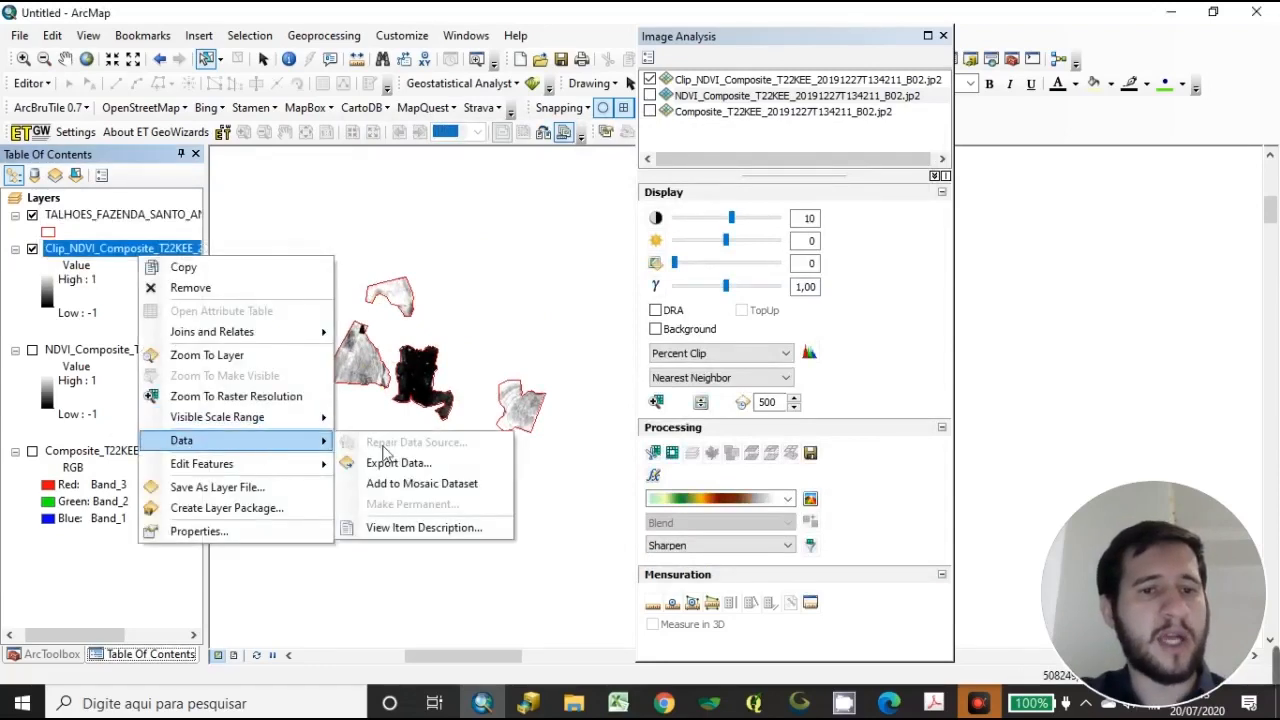
click(391, 465)
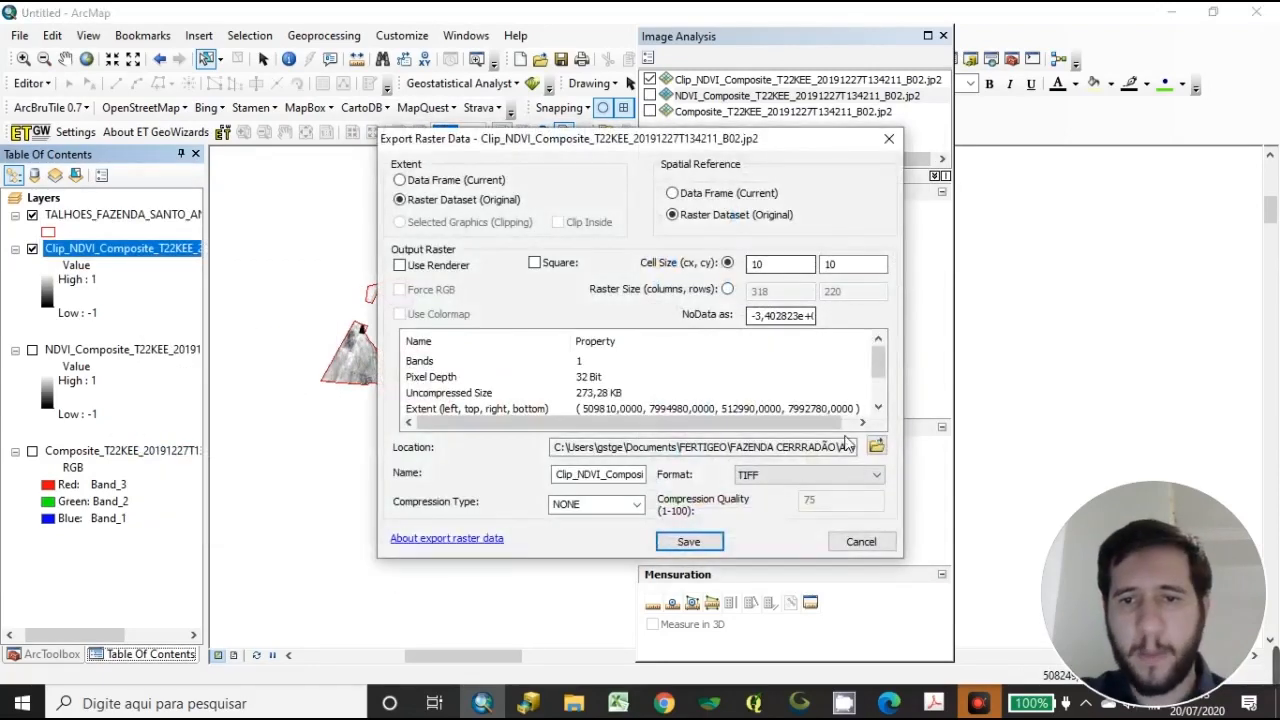
click(877, 449)
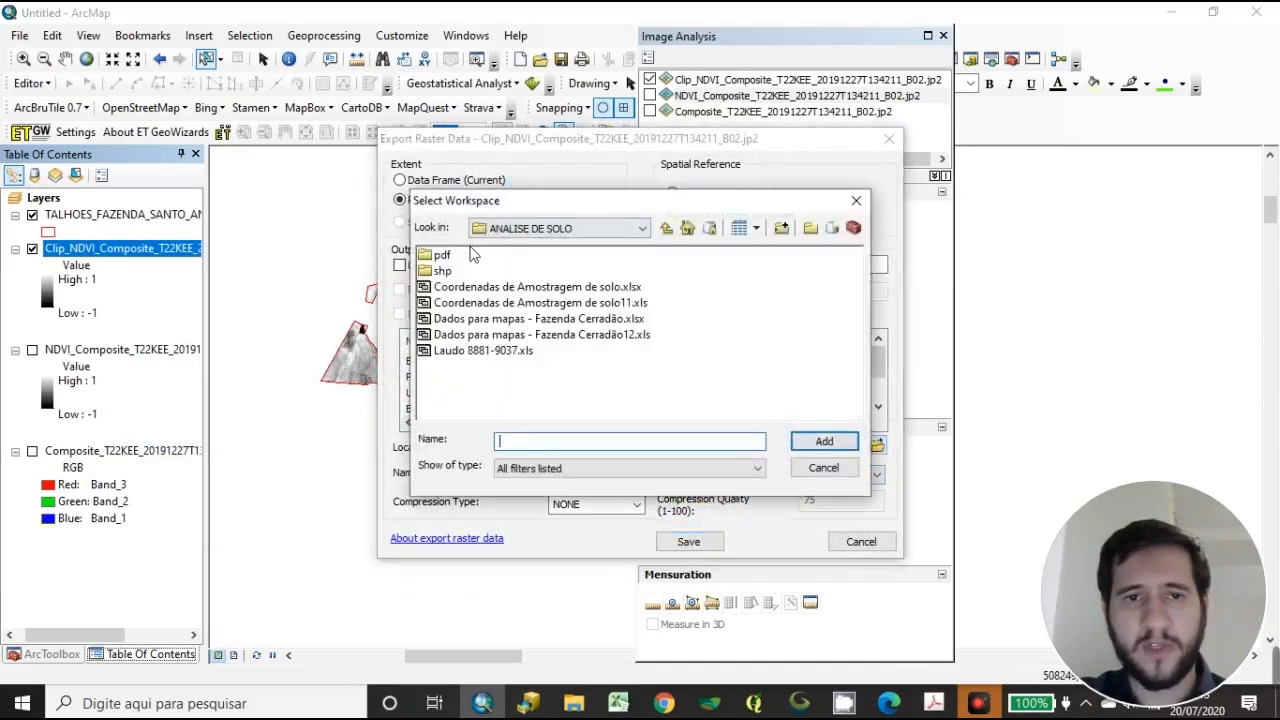
click(514, 231)
click(530, 248)
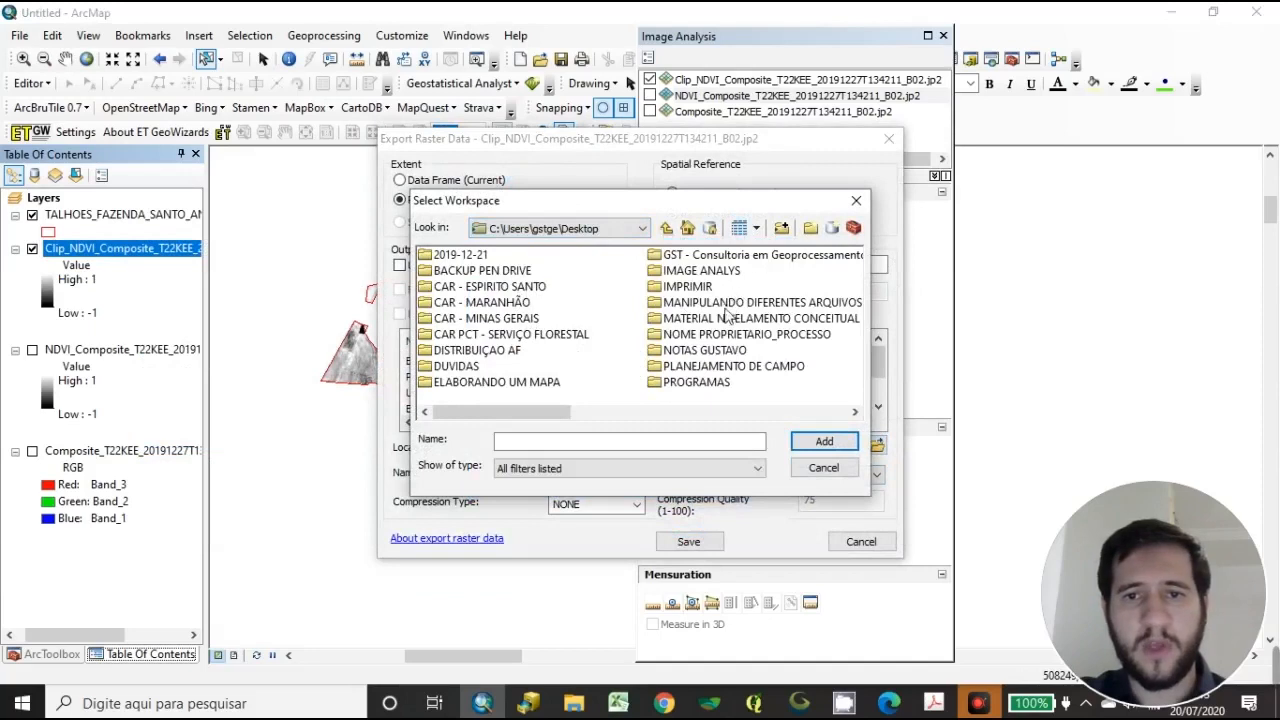
scroll(686, 390, down, 3)
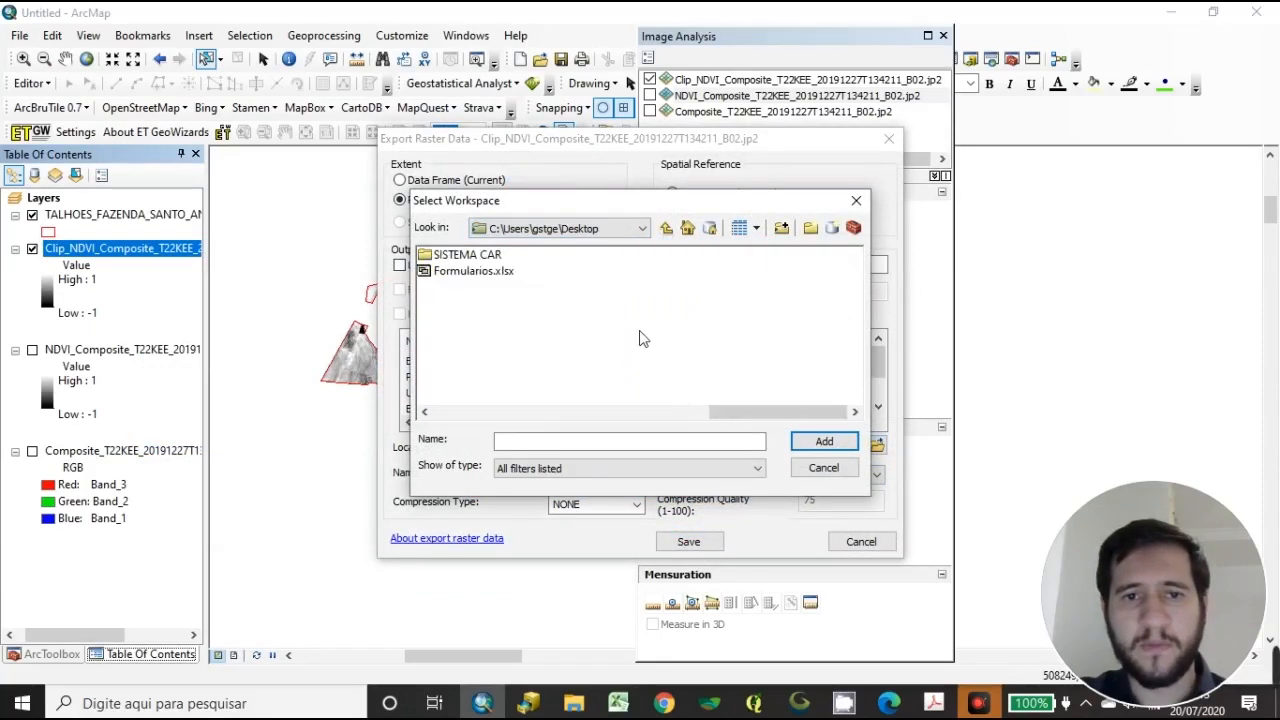
scroll(473, 298, up, 2)
double_click(484, 276)
click(443, 275)
double_click(441, 273)
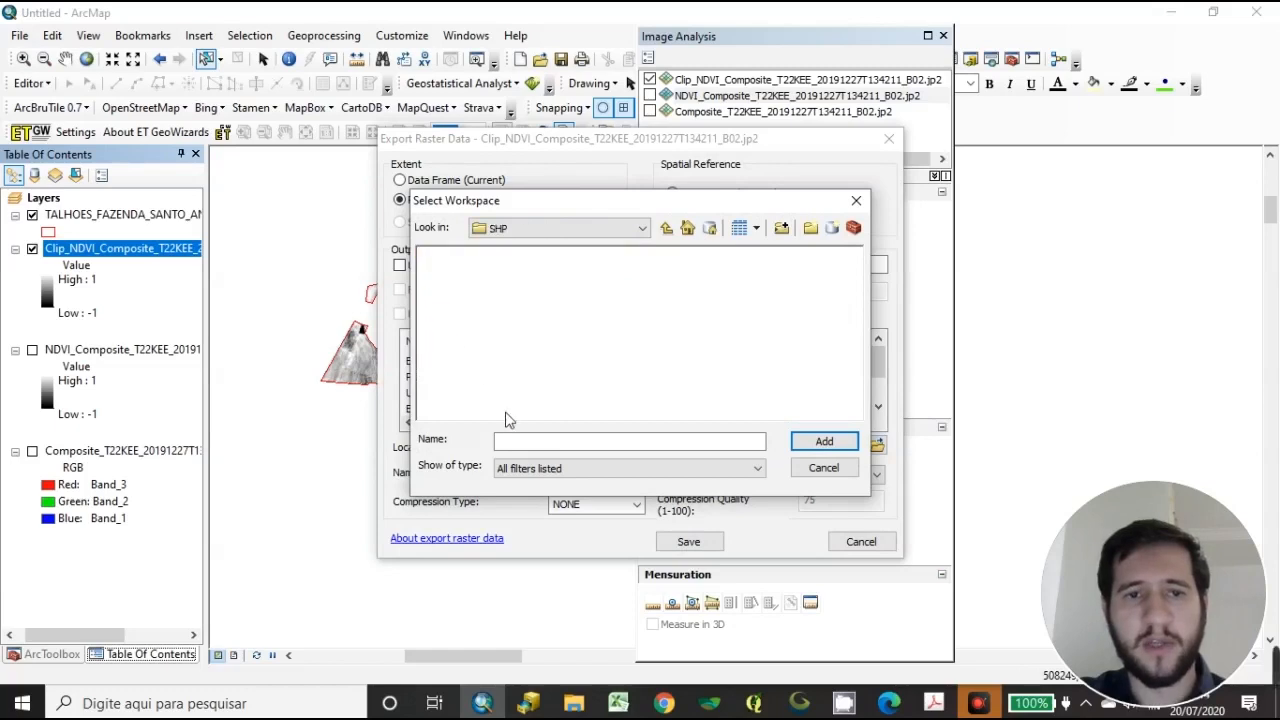
- Set the SHP folder as the output location, export the clipped raster as an uncompressed TIFF and add it to the map
click(666, 228)
click(442, 271)
click(824, 442)
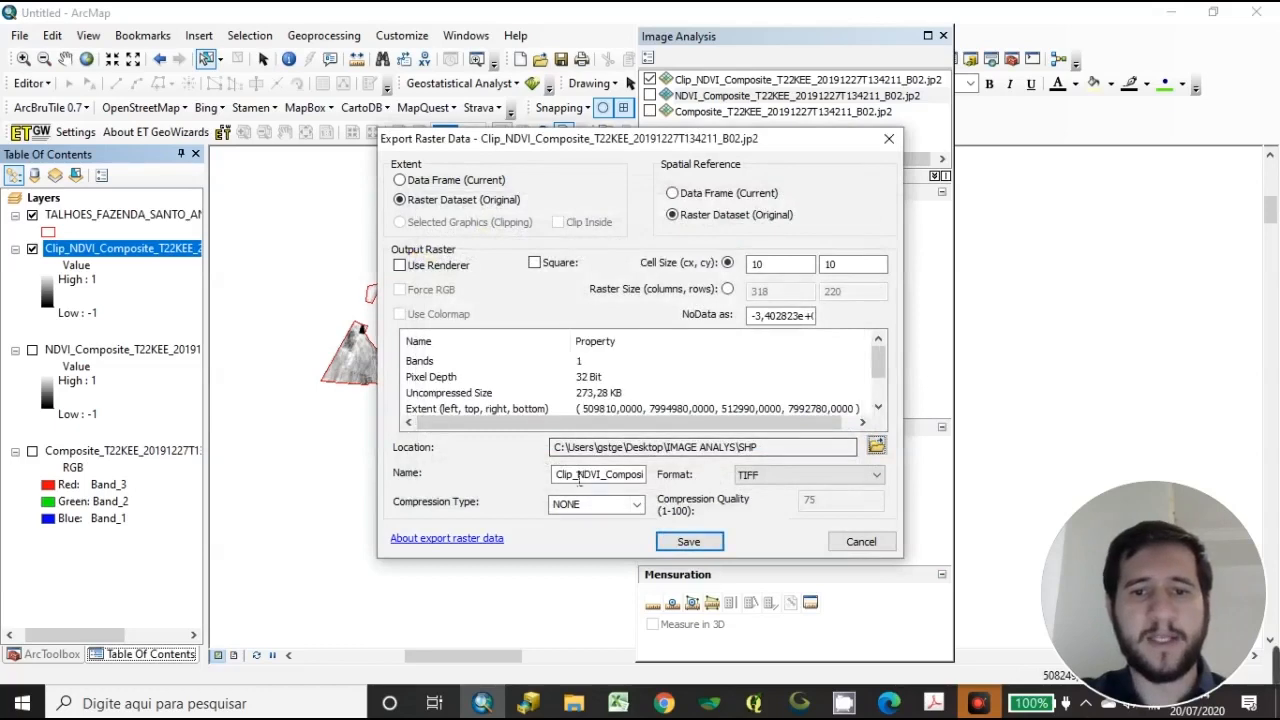
click(688, 545)
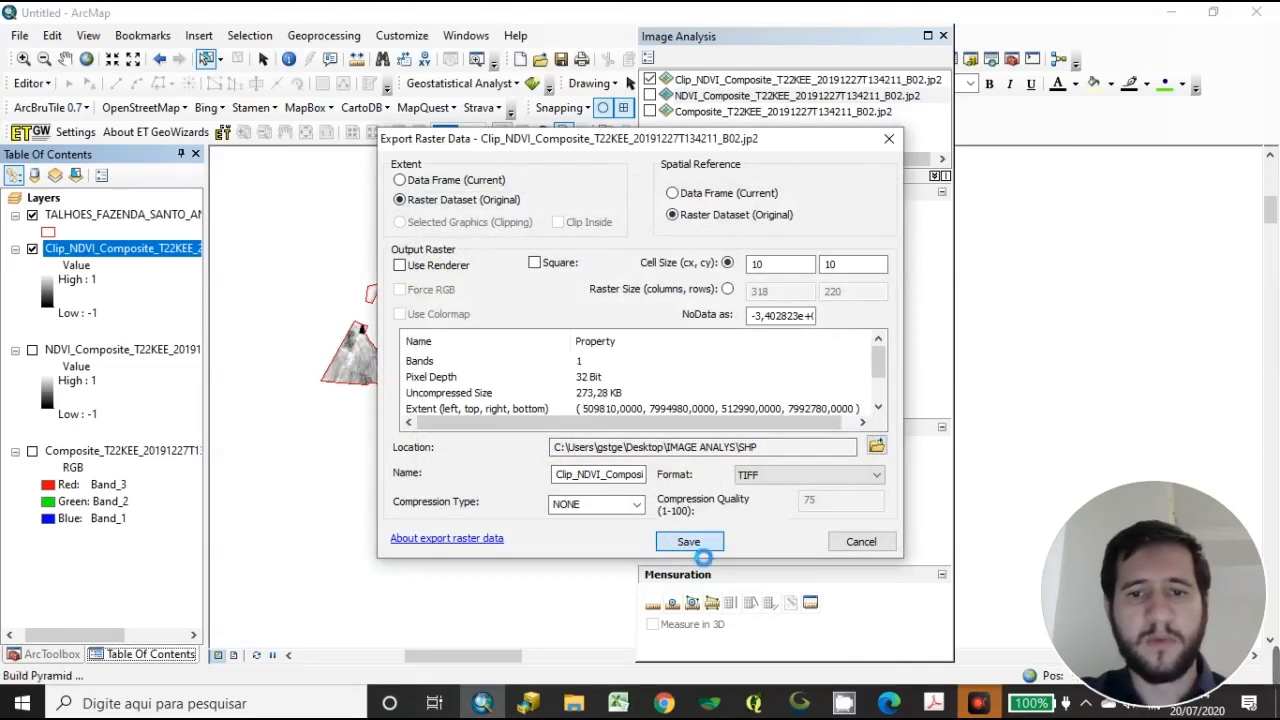
click(708, 414)
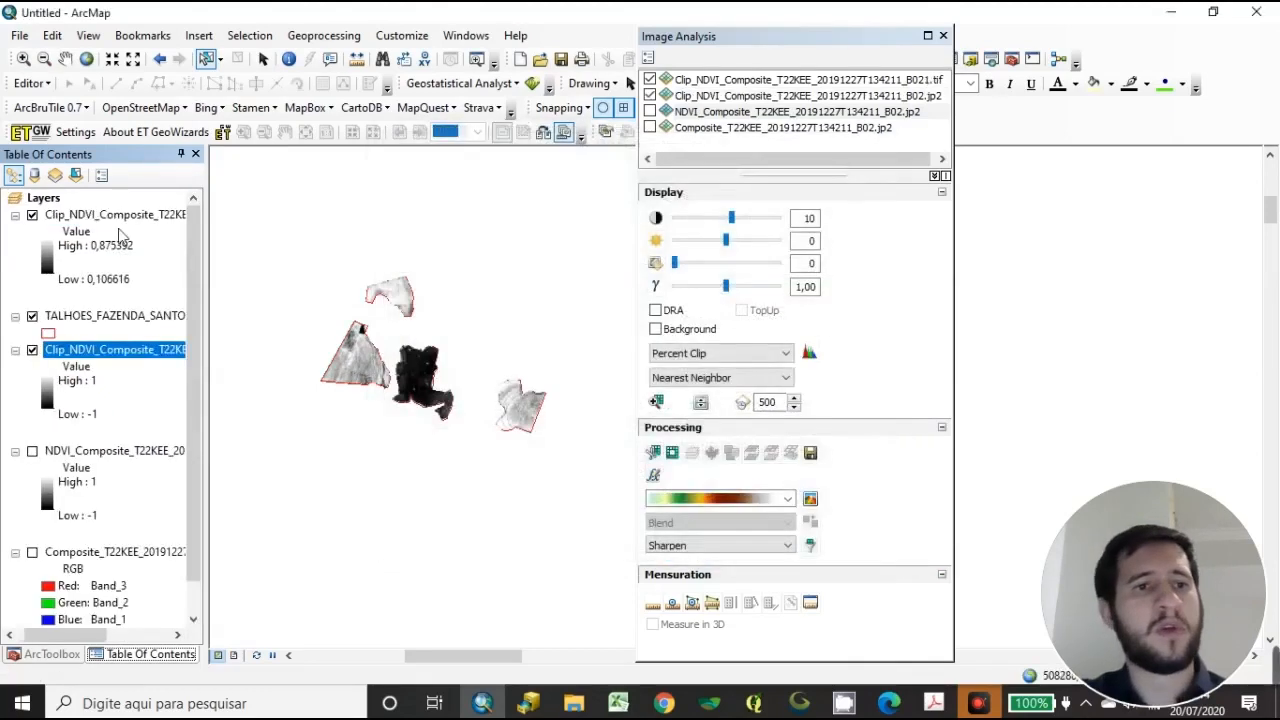
- Compare the exported TIFF layer with the original clipped NDVI layer and review the original's symbology properties
click(100, 220)
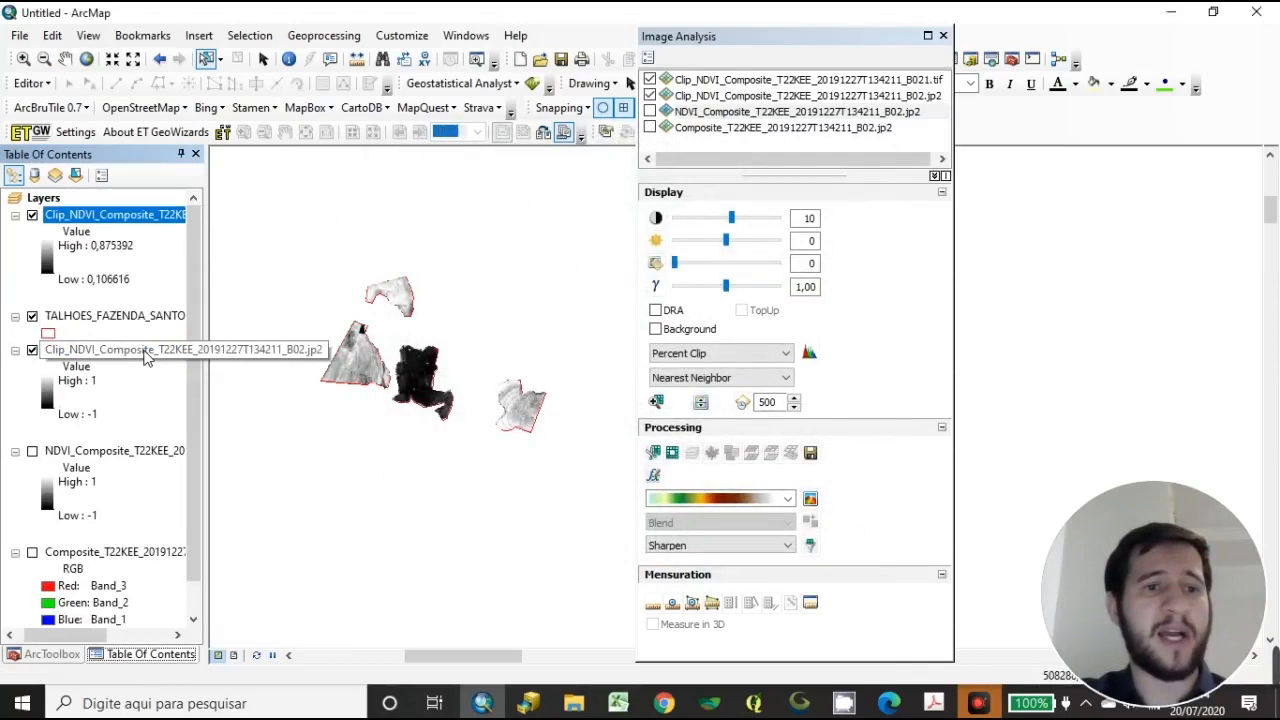
click(32, 350)
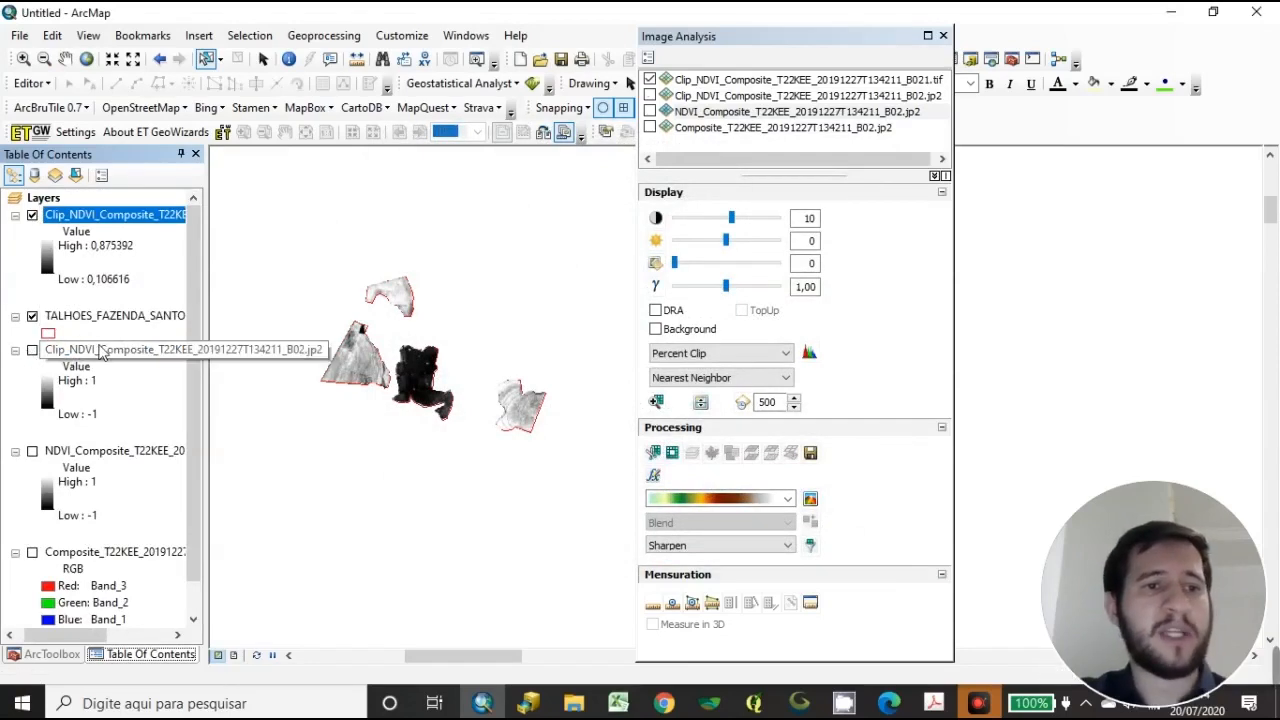
double_click(95, 350)
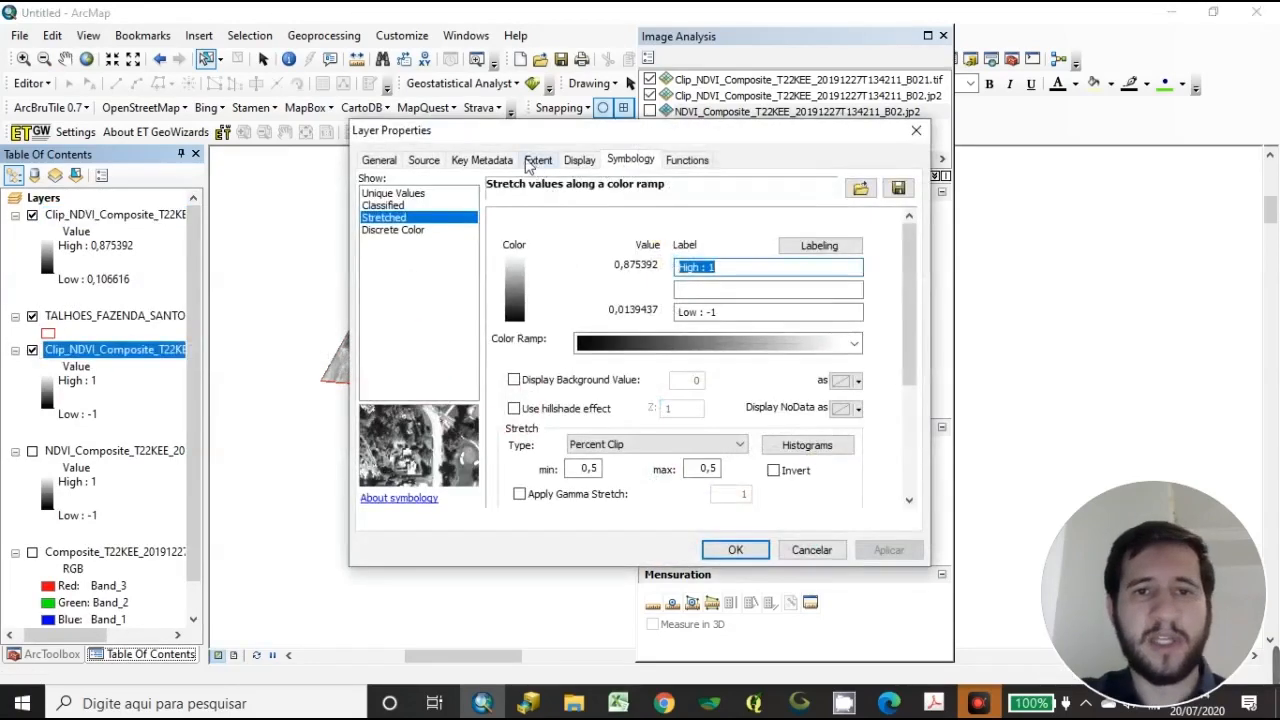
click(410, 205)
click(780, 417)
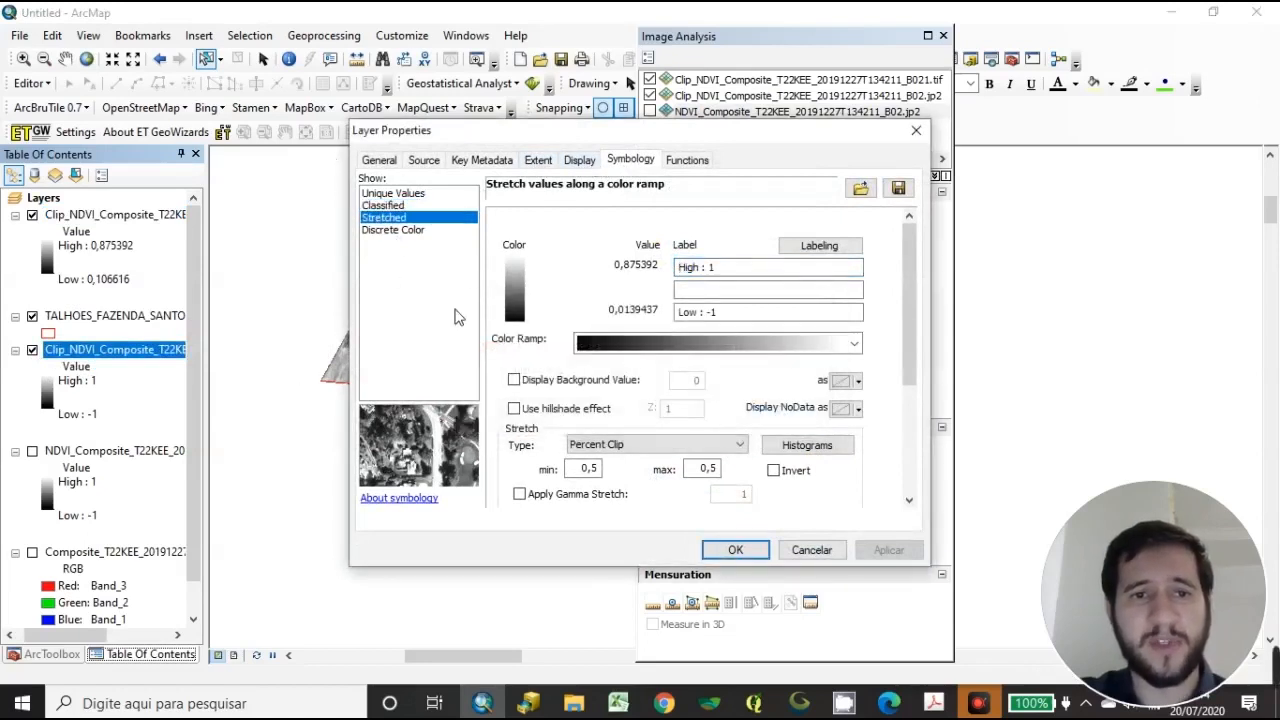
click(916, 130)
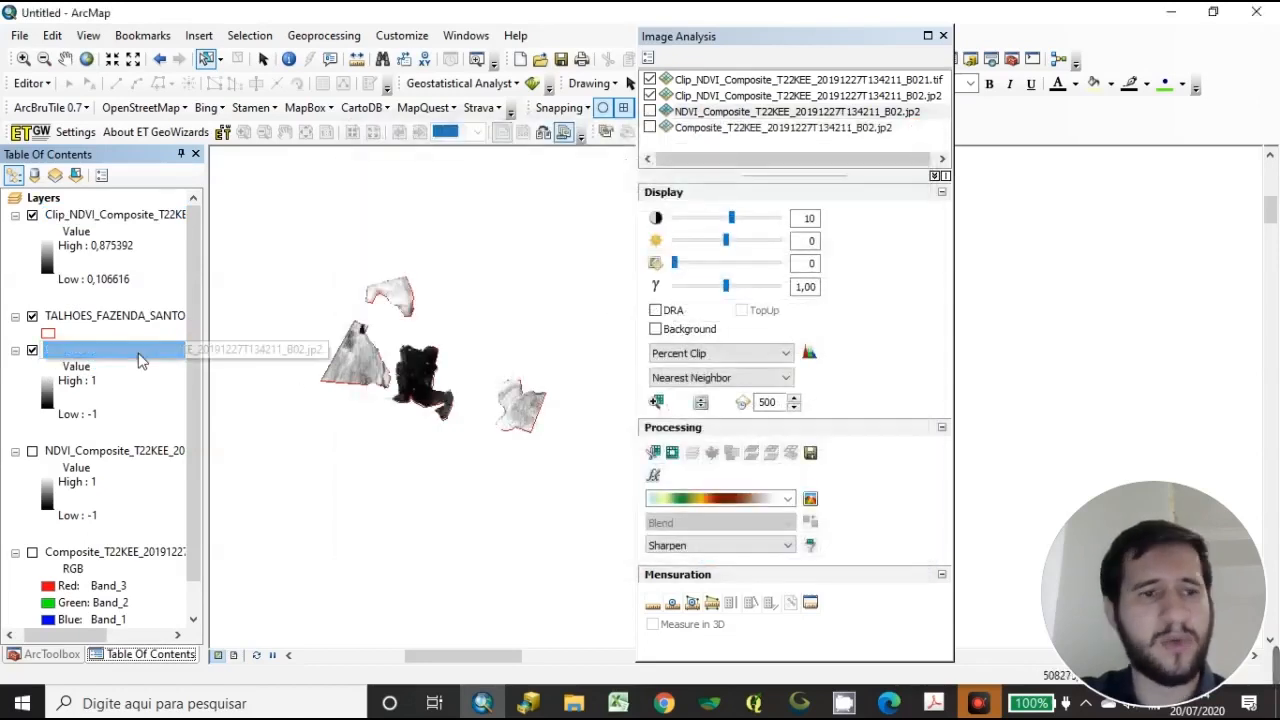
- Apply a red-yellow-green color ramp to the original clipped NDVI .jp2 layer
click(48, 394)
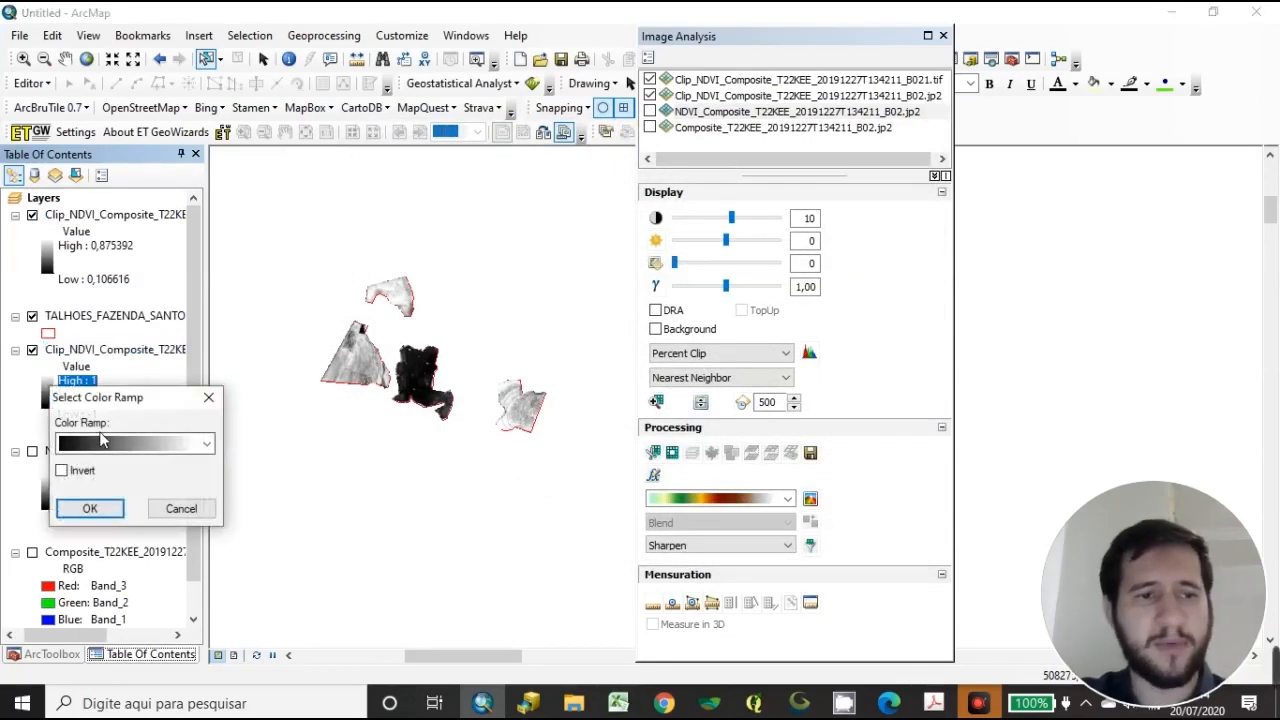
click(100, 440)
scroll(128, 240, down, 1)
click(148, 86)
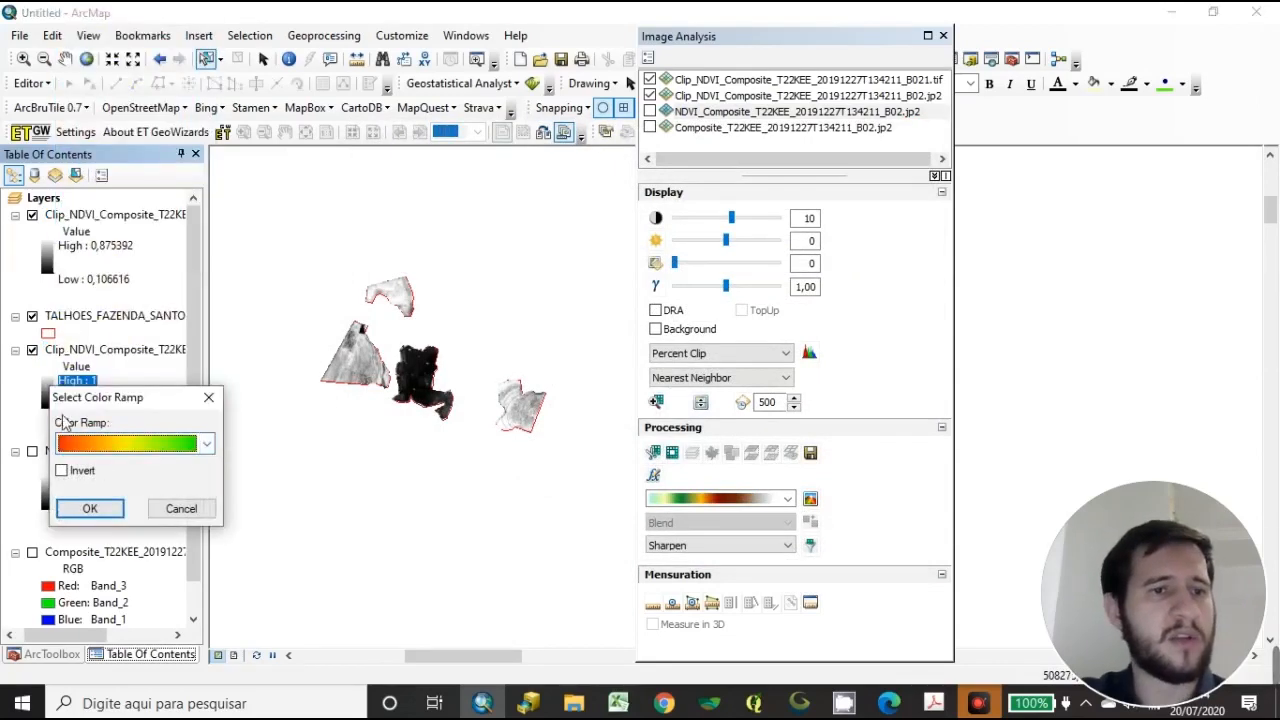
click(89, 508)
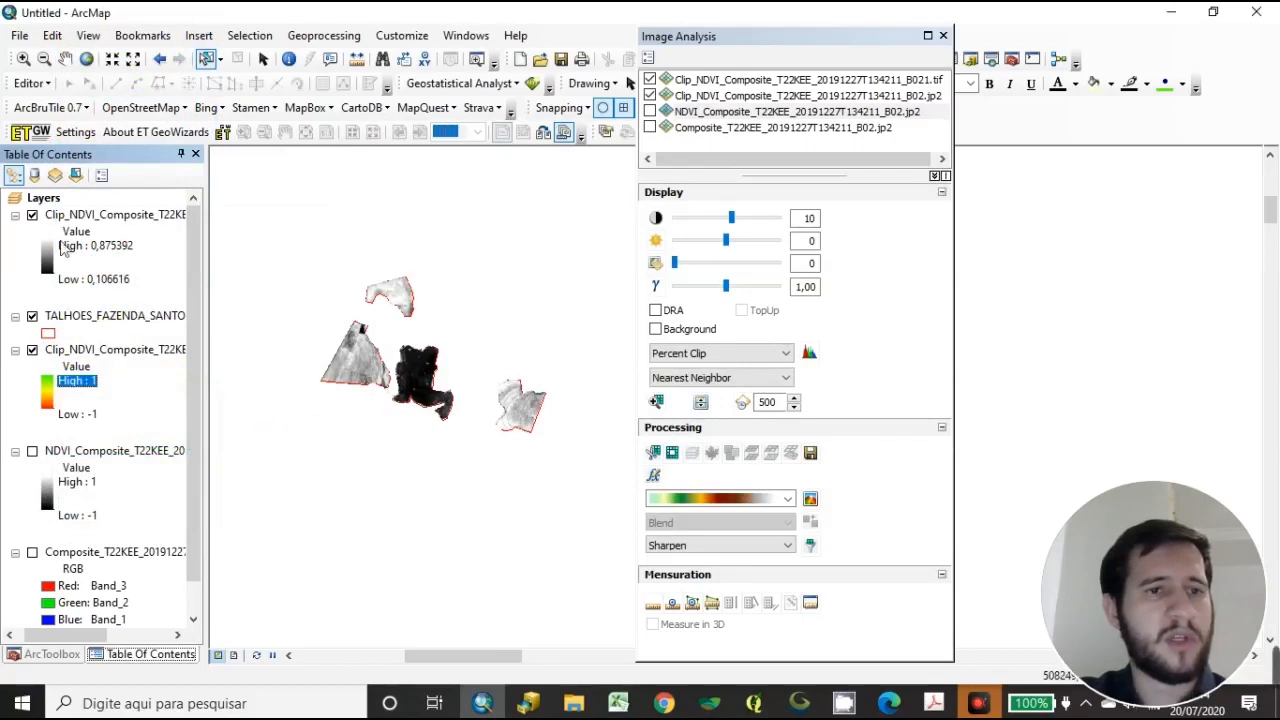
- Hide the clipped NDVI .jp2 layer and set the exported TIFF's display resampling to Bilinear Interpolation (for continuous data)
click(32, 215)
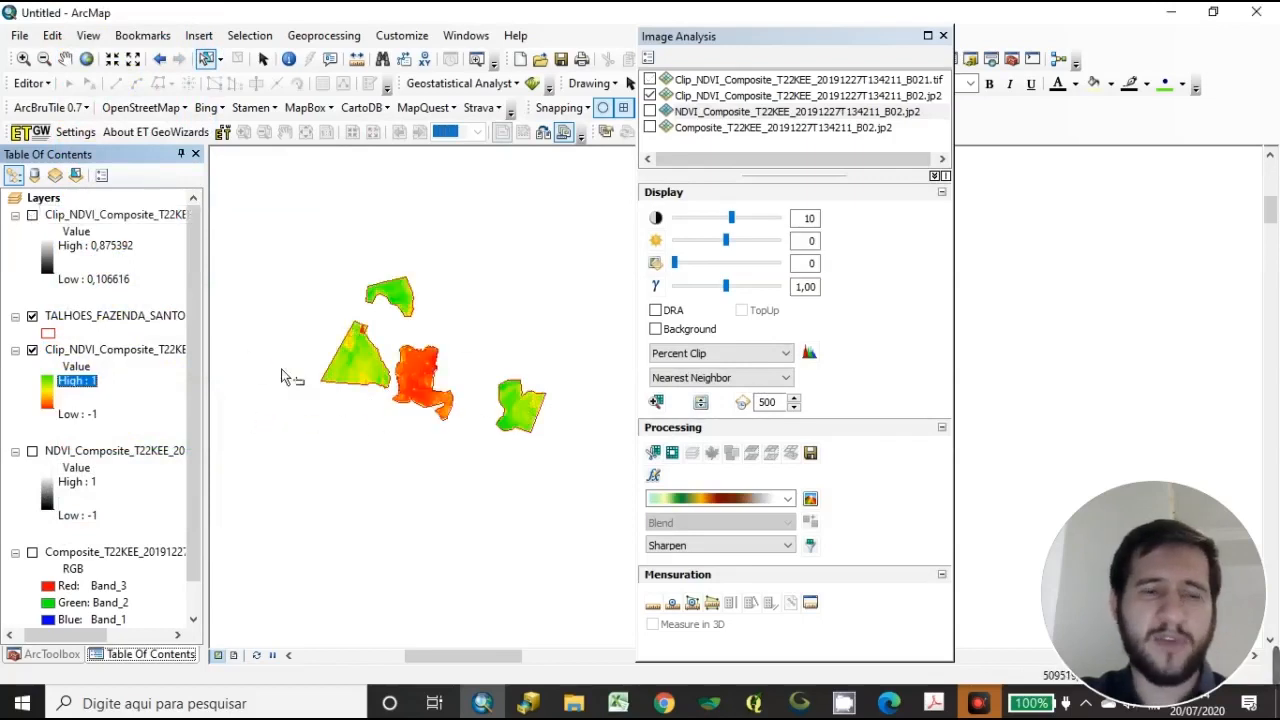
click(32, 215)
click(32, 350)
double_click(110, 215)
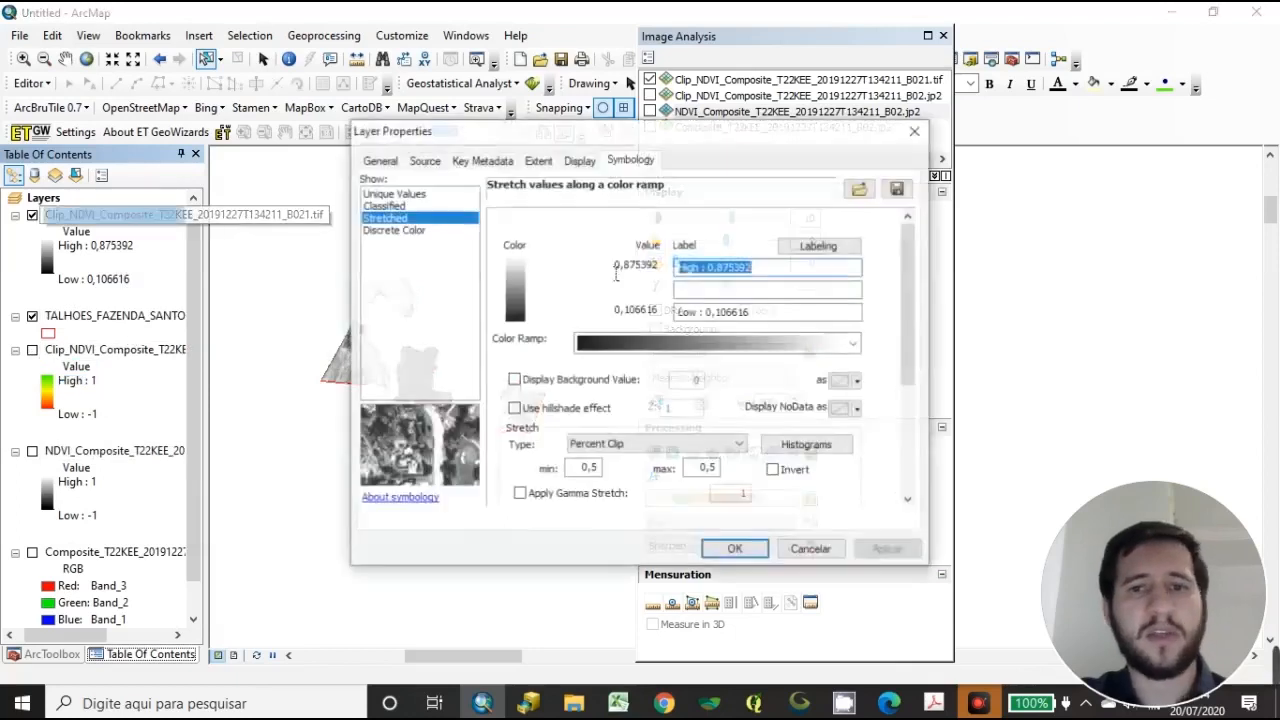
click(577, 163)
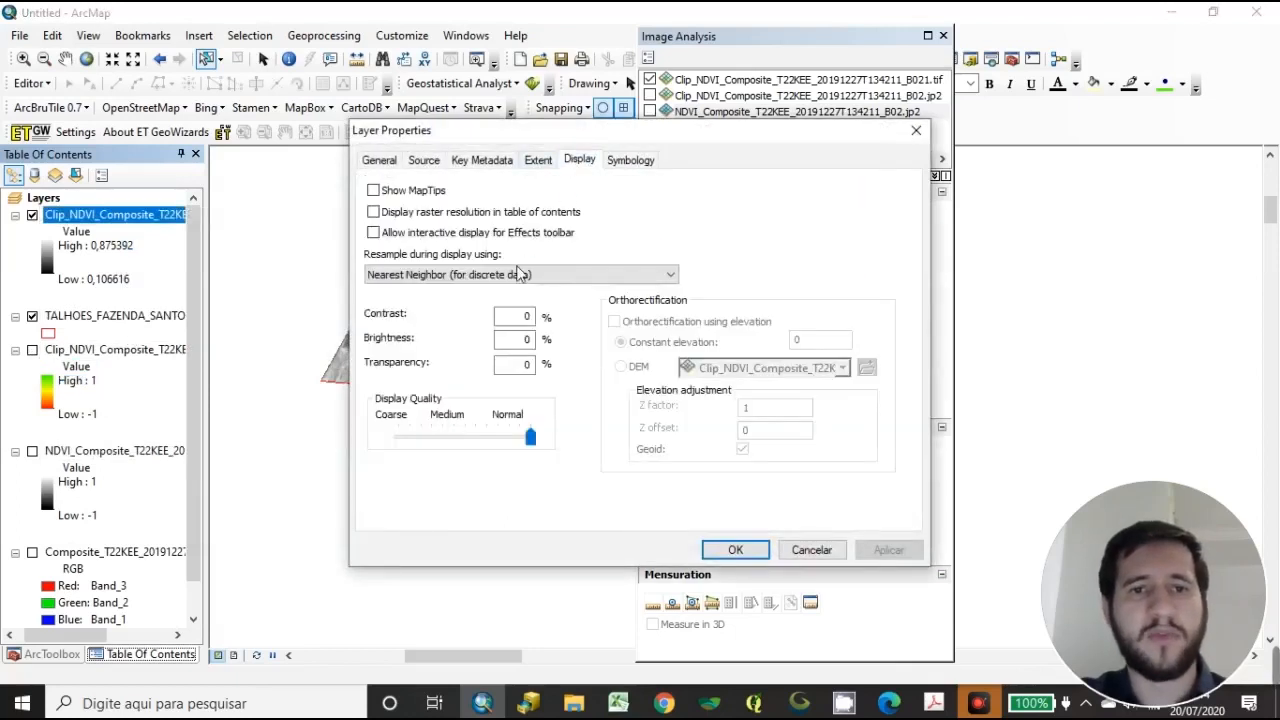
click(519, 275)
click(505, 297)
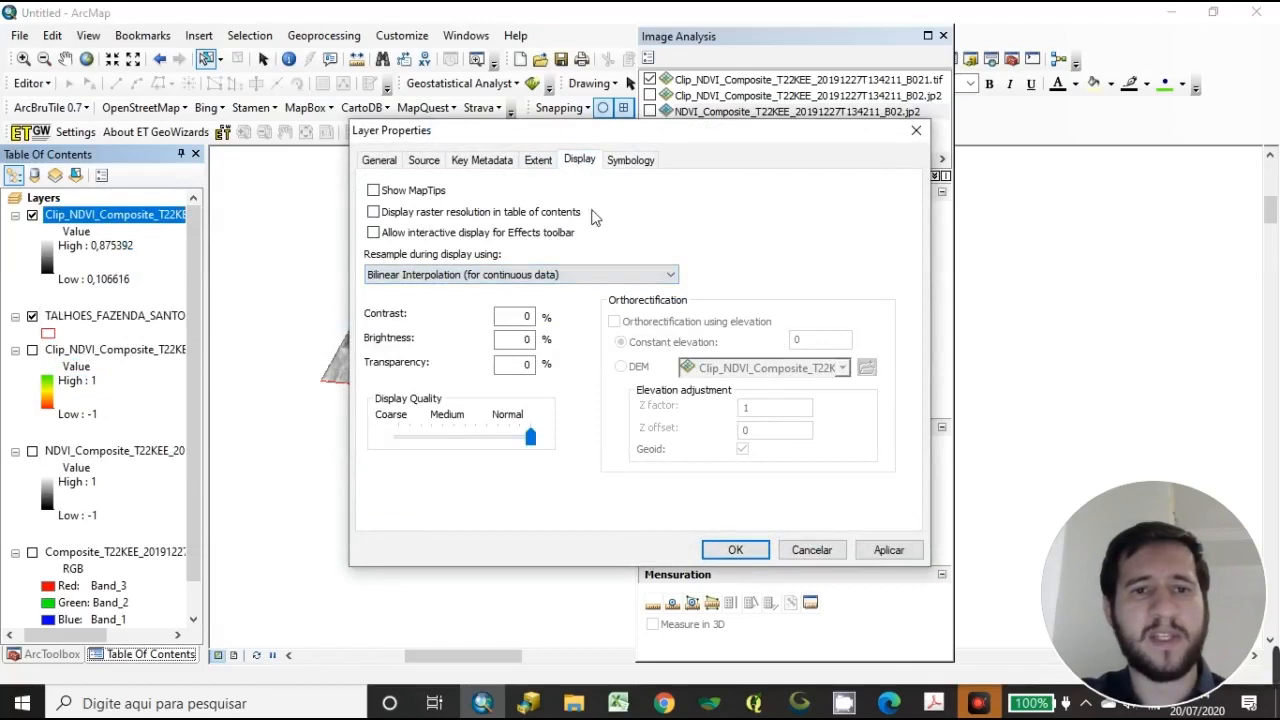
- Switch the exported TIFF's symbology to Classified with 6 classes
click(636, 160)
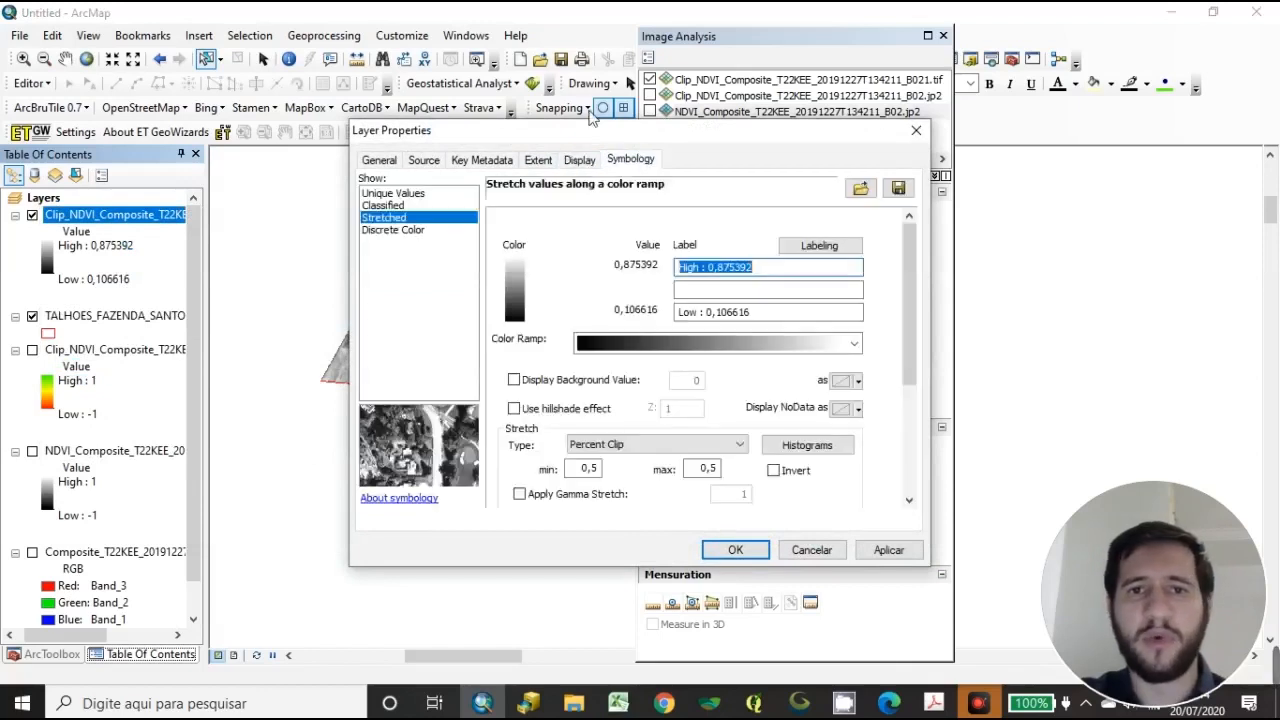
click(385, 206)
click(780, 277)
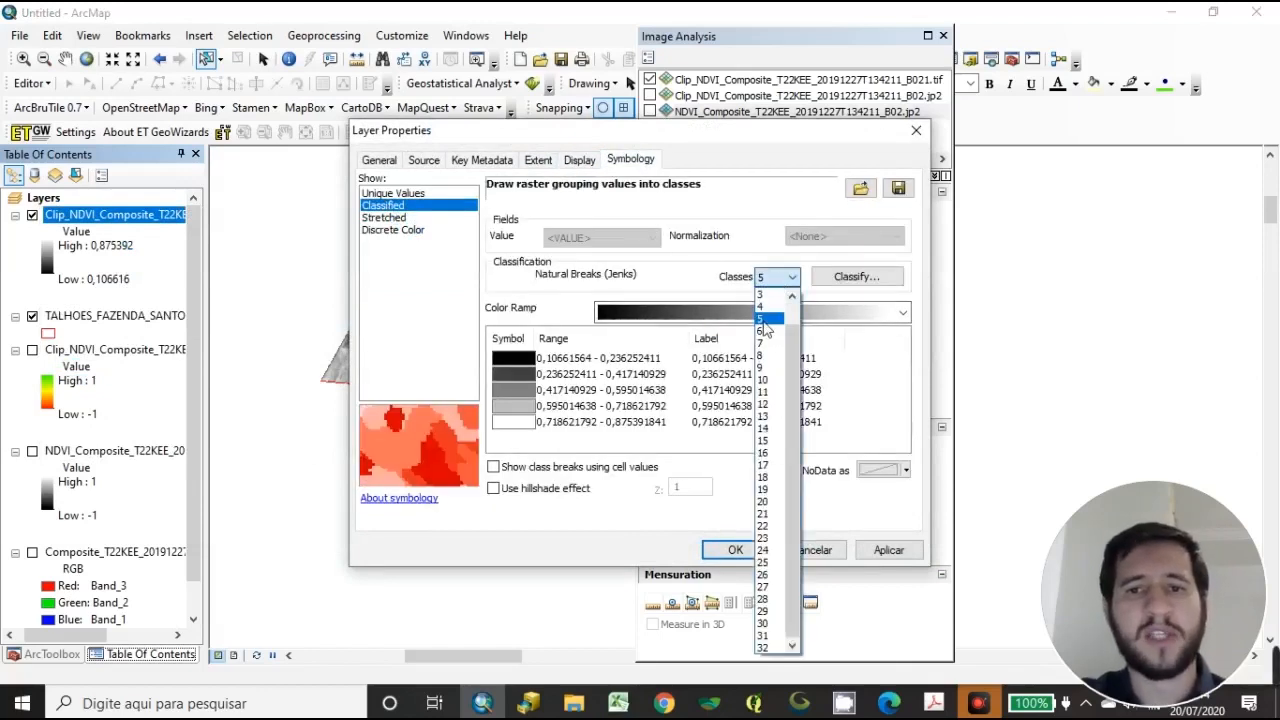
click(765, 330)
- Apply a red-yellow-green color ramp to the TIFF's classes, with red for the lowest NDVI values
click(721, 310)
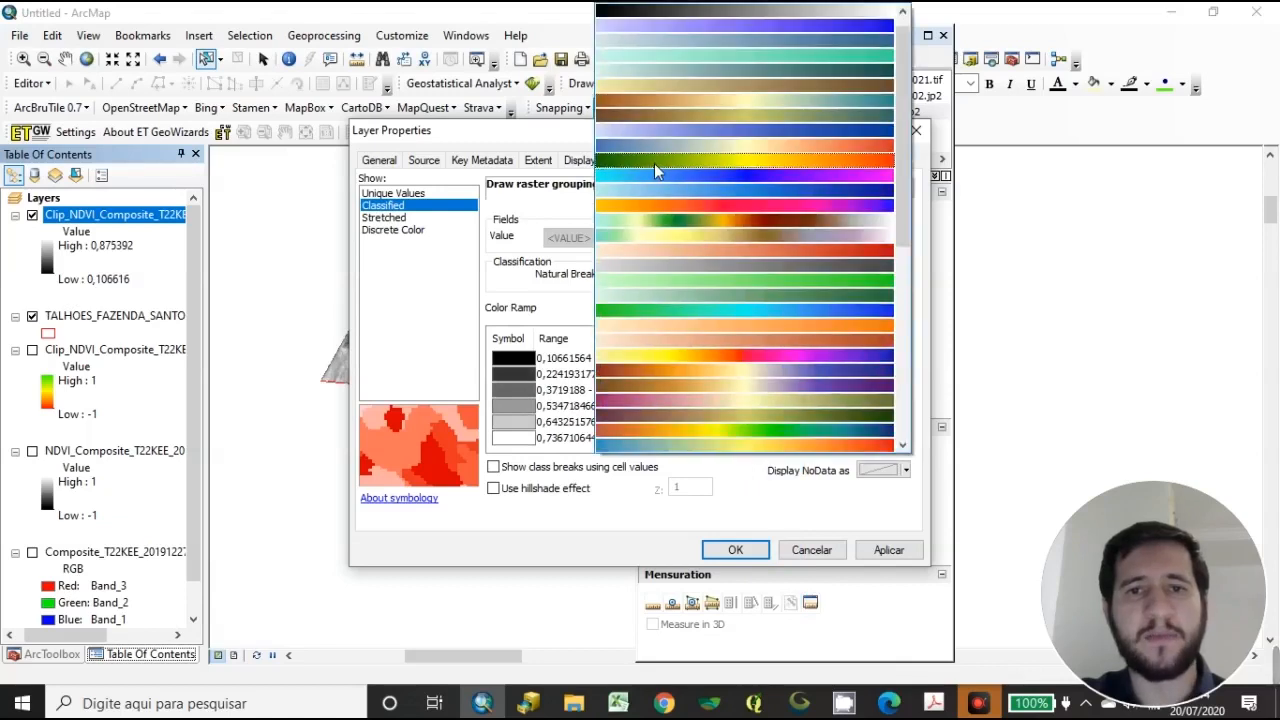
click(655, 166)
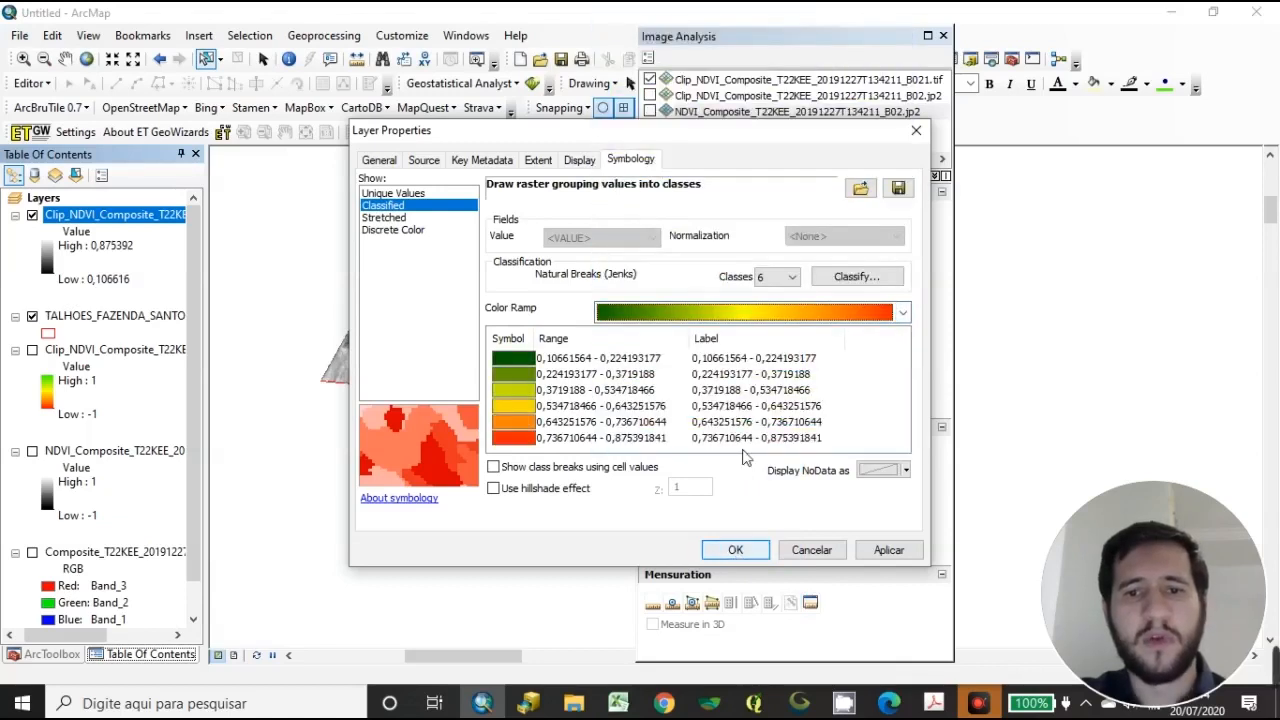
click(737, 313)
scroll(737, 266, down, 3)
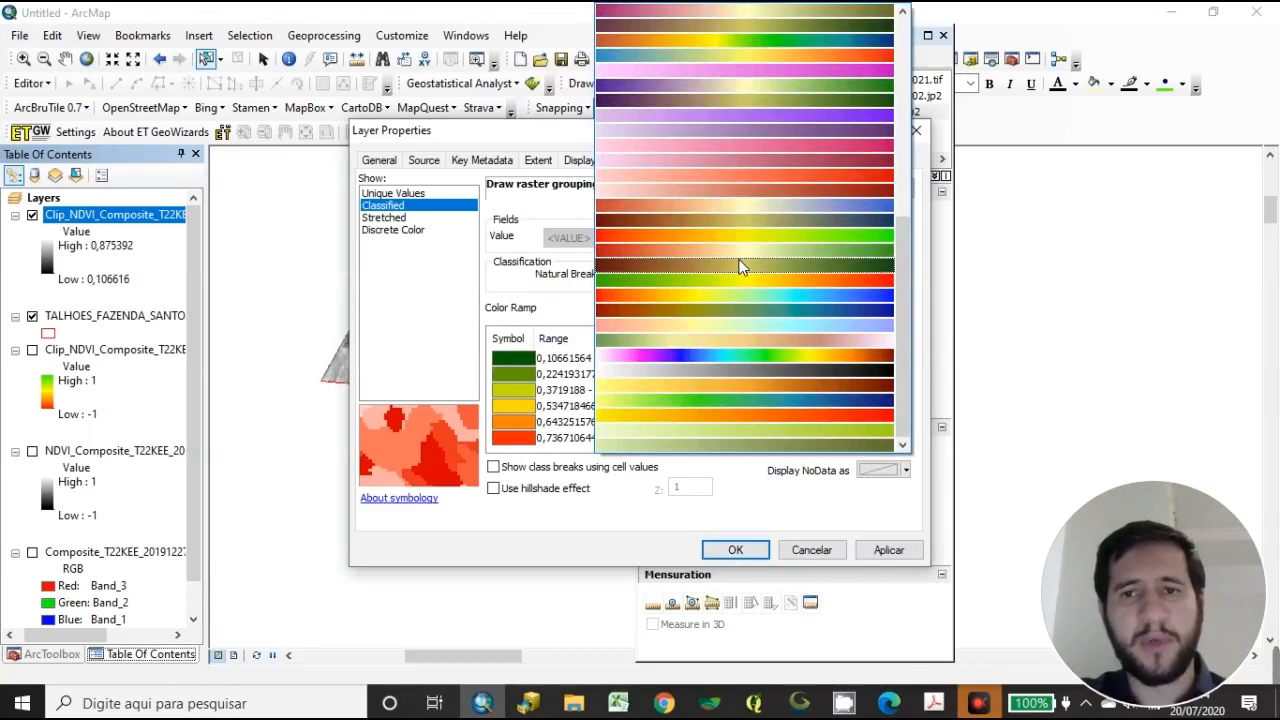
click(680, 249)
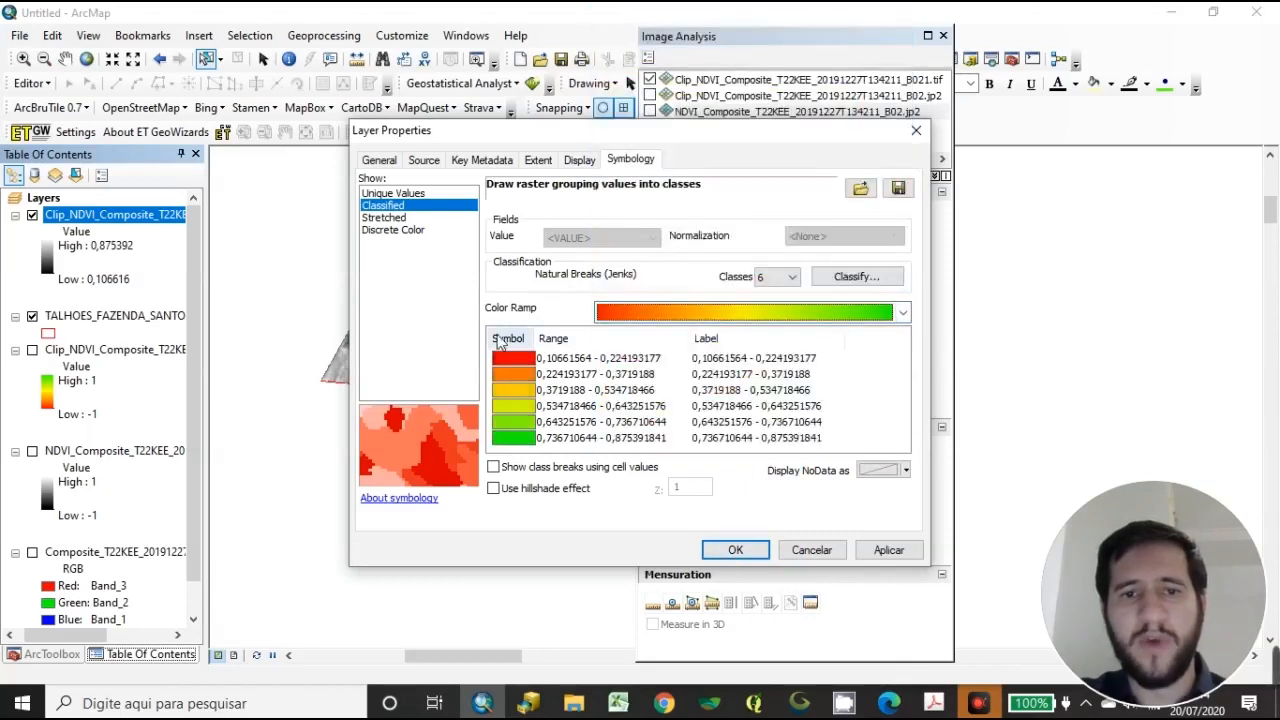
click(735, 550)
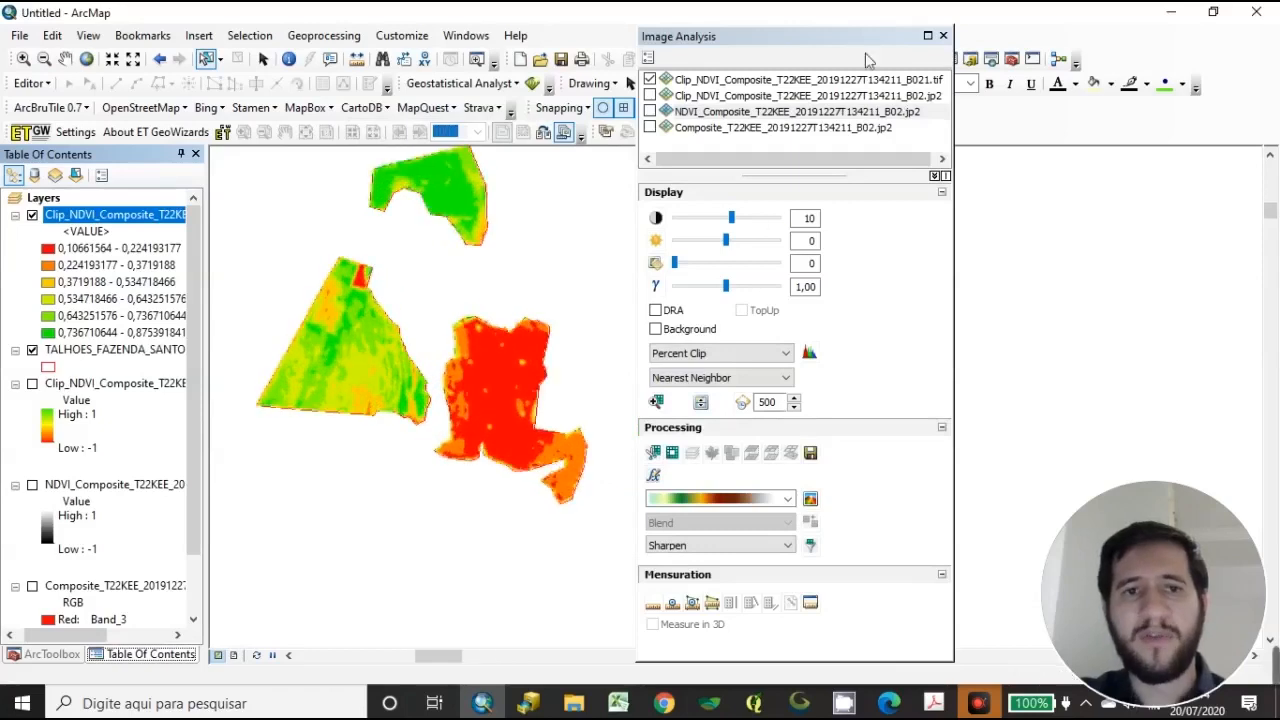
- Move the Image Analysis window away from the fields and examine the NDVI class ranges against the colored field areas
drag(760, 45, 872, 57)
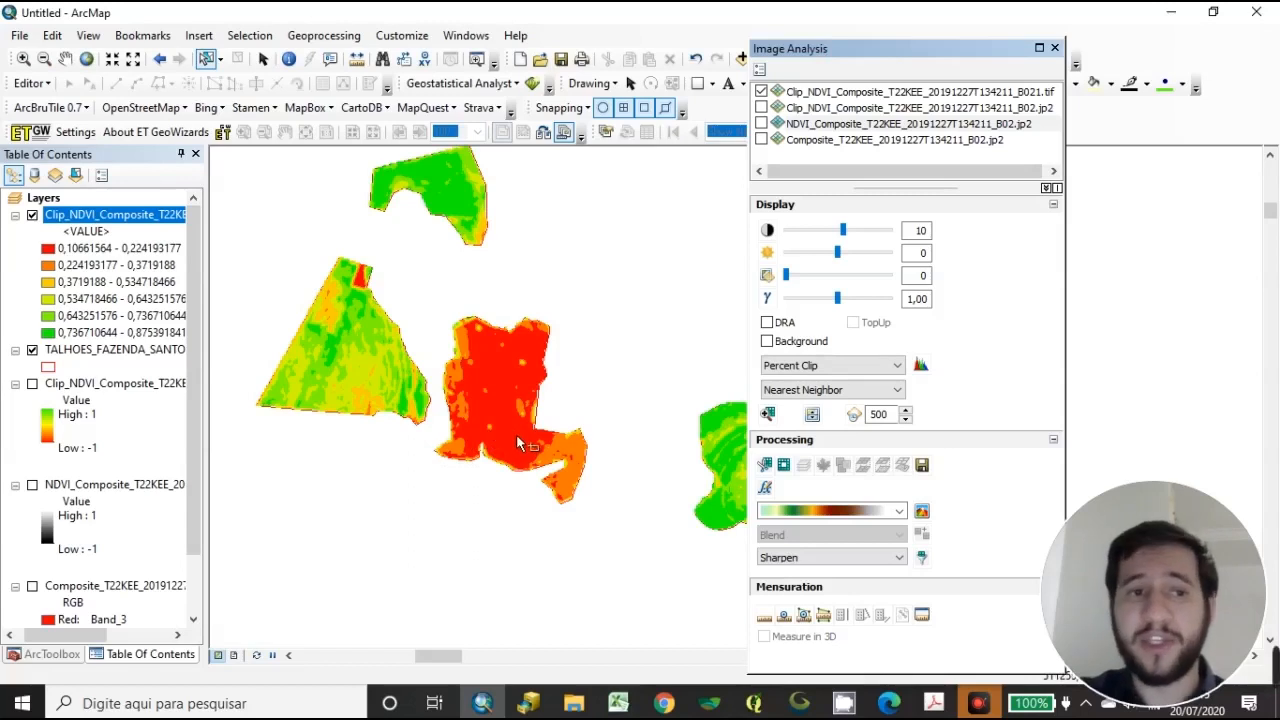
click(145, 251)
click(145, 266)
click(132, 283)
click(128, 250)
click(140, 283)
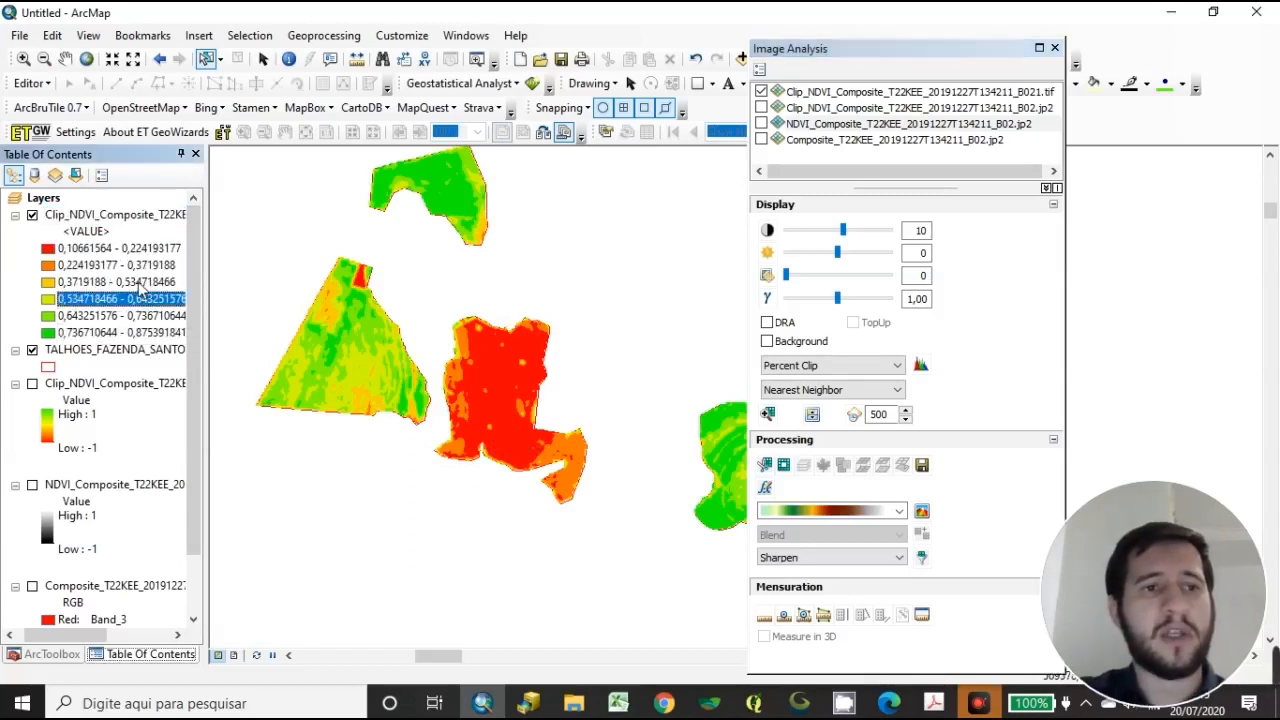
click(132, 250)
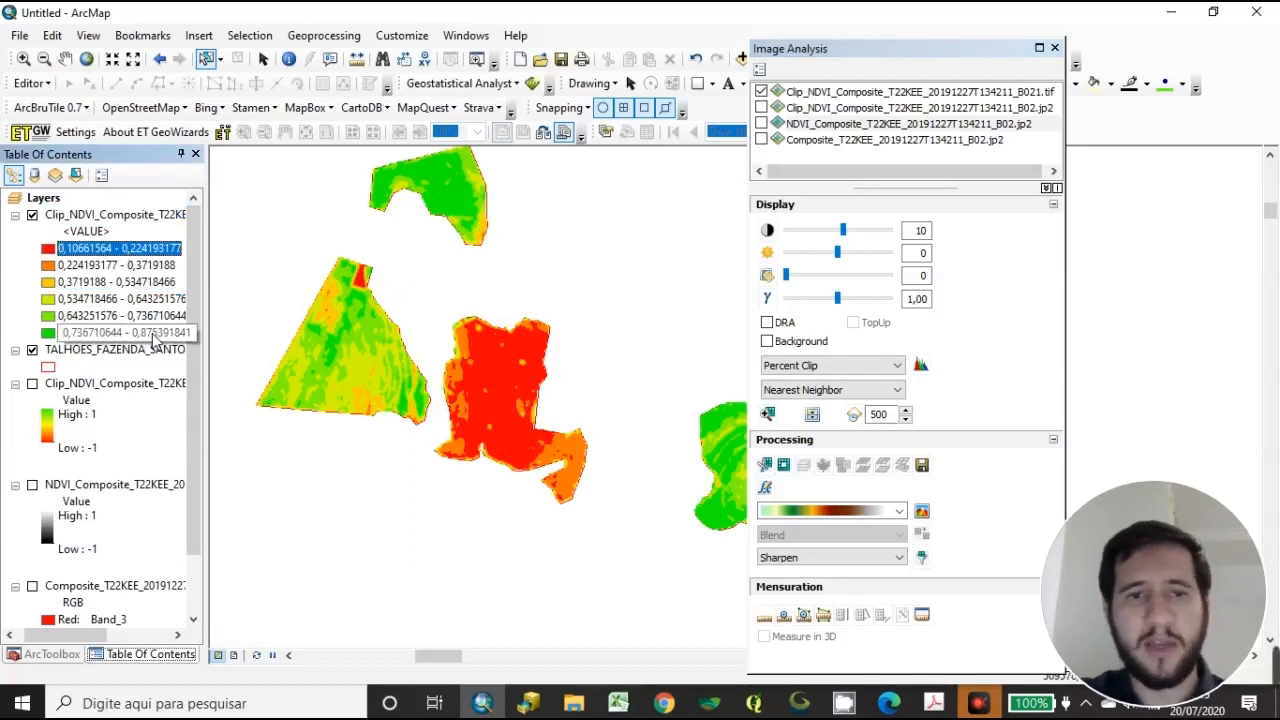
drag(554, 406, 437, 355)
drag(585, 436, 651, 484)
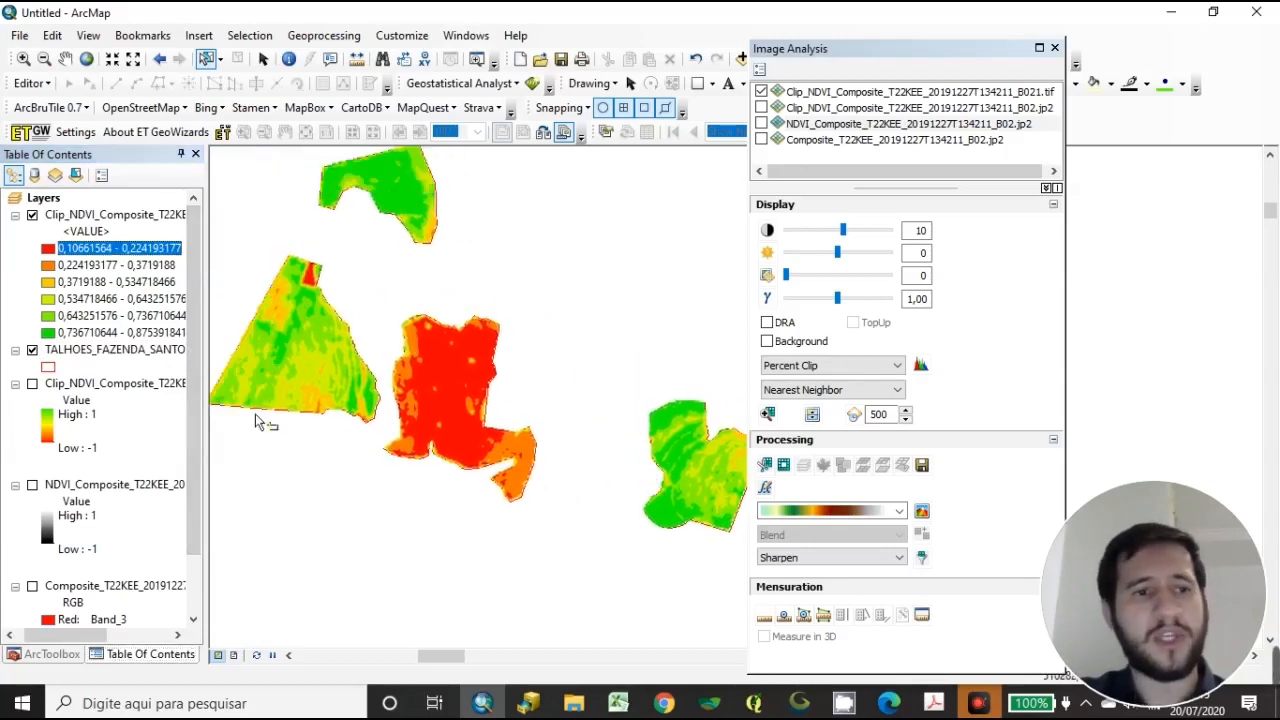
- Show the Composite RGB layer and move it to the top of the layer order
click(32, 586)
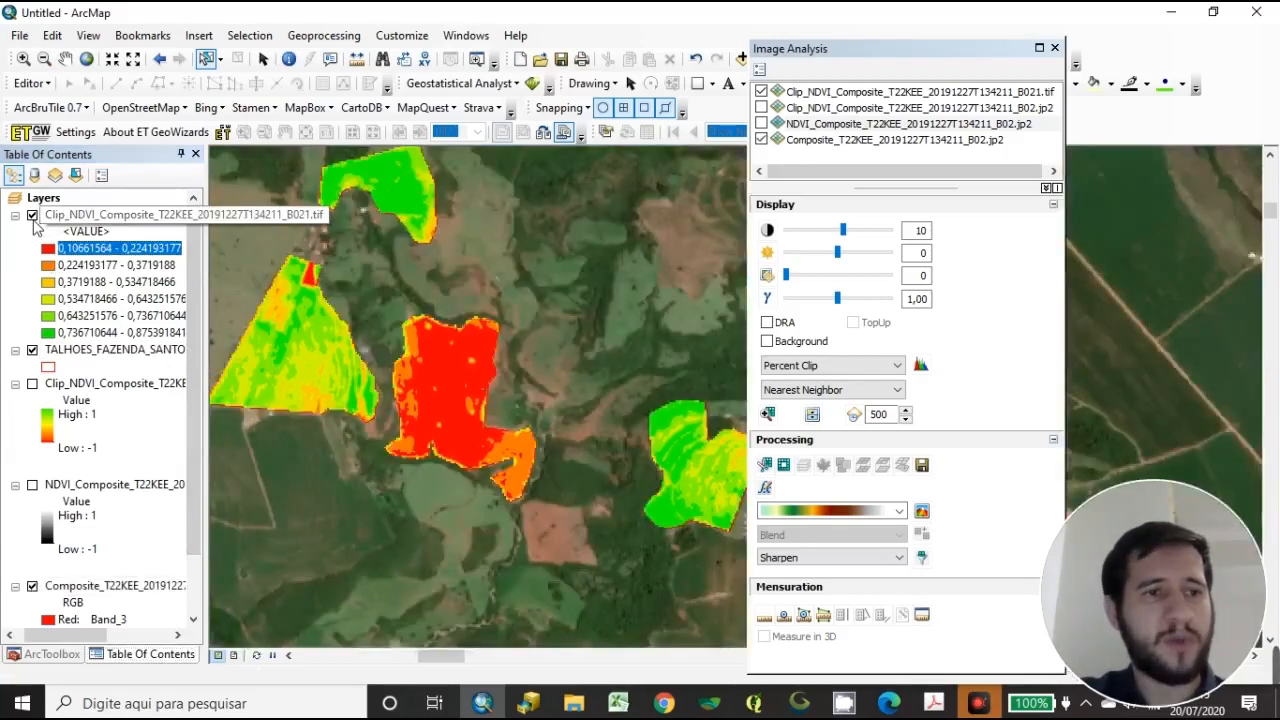
click(100, 586)
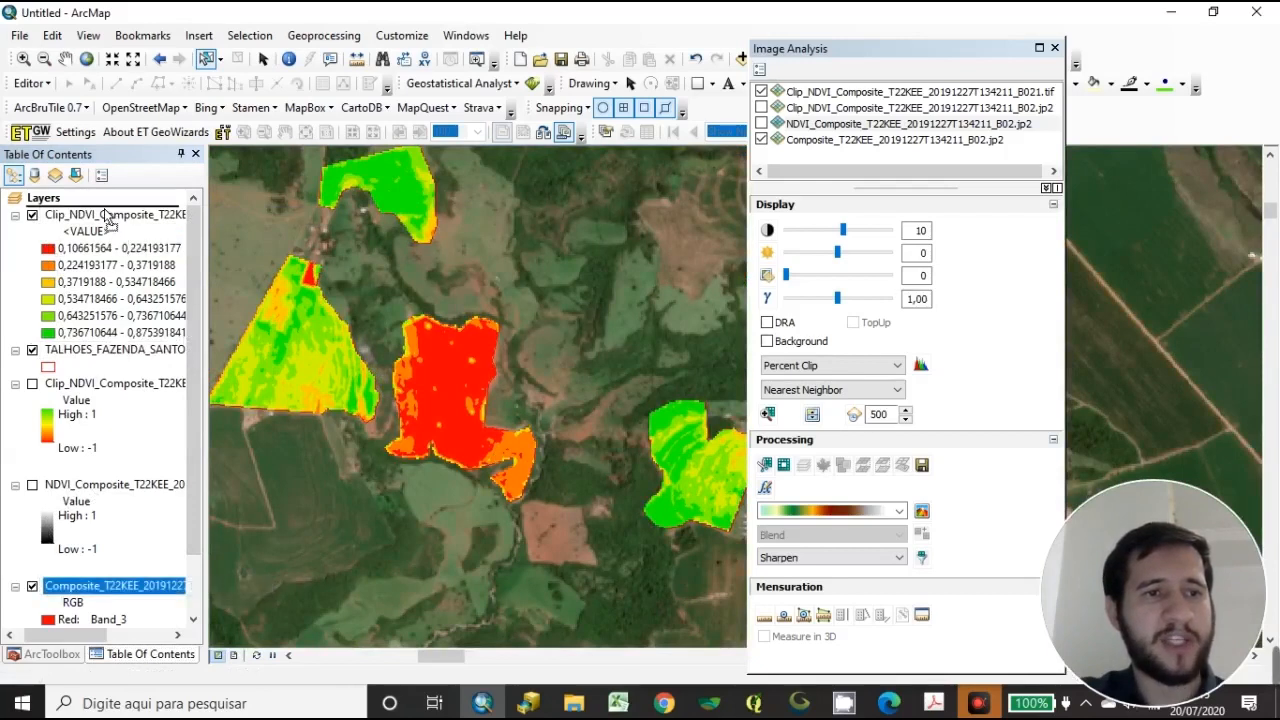
drag(107, 222, 105, 215)
drag(390, 428, 516, 444)
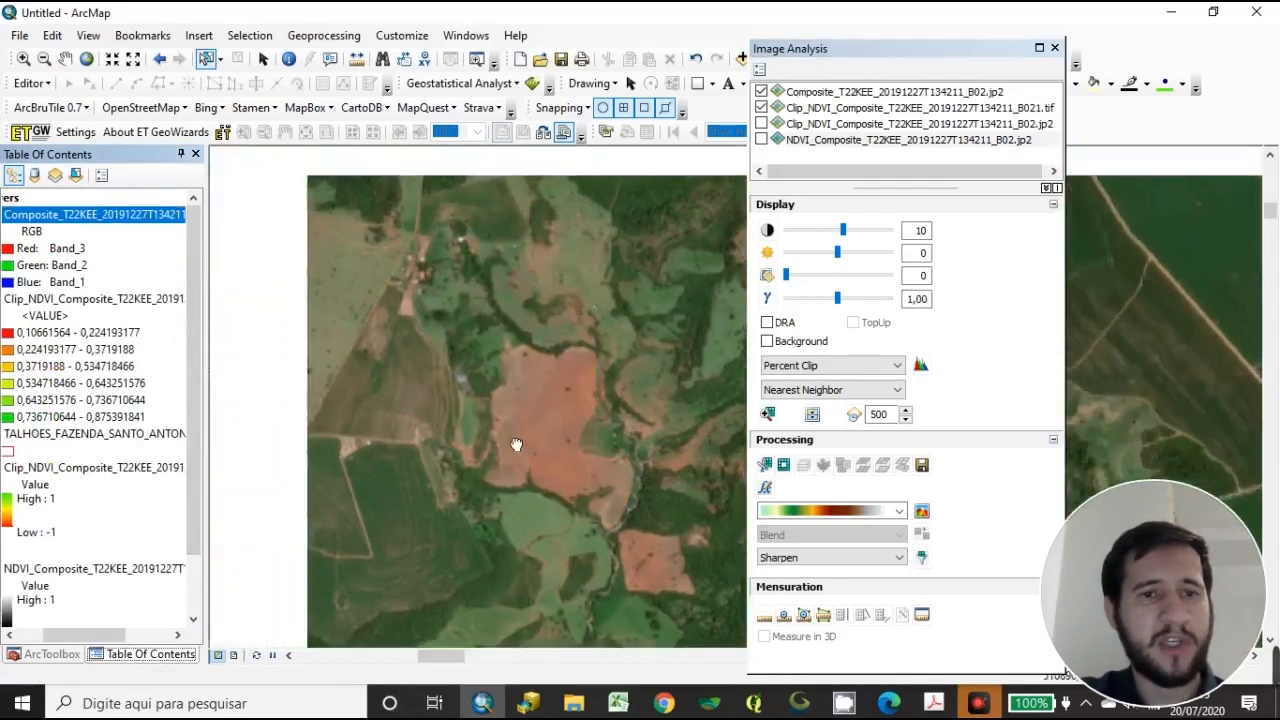
drag(84, 634, 59, 634)
- Move the classified NDVI TIFF layer above the Composite layer
click(44, 217)
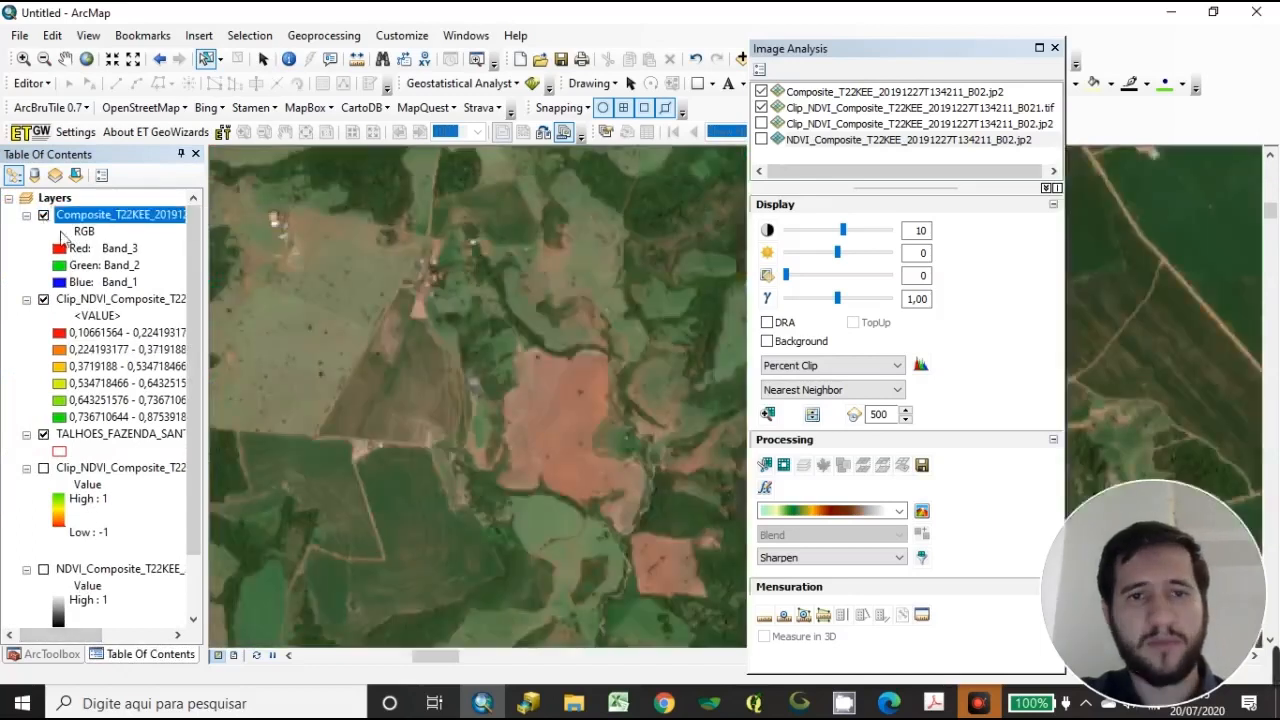
click(115, 299)
drag(107, 215, 107, 213)
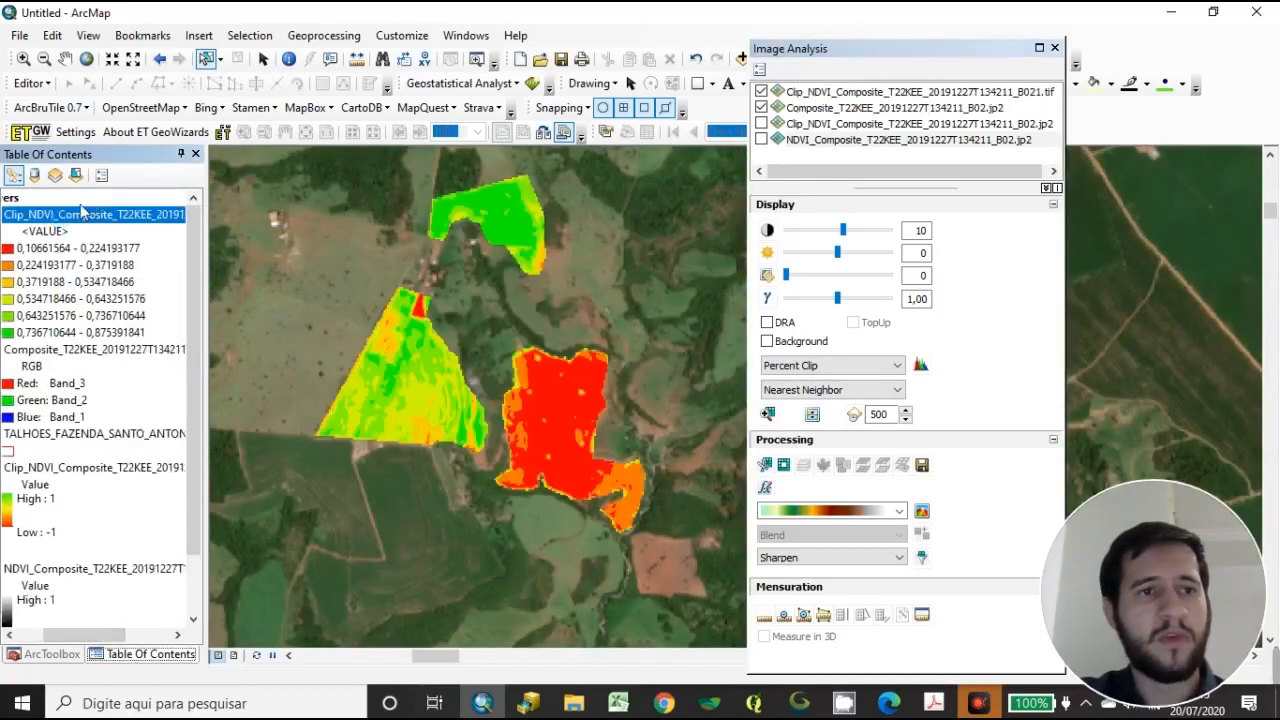
drag(106, 634, 62, 628)
- Turn the classified NDVI layer off and on repeatedly to compare the field classes with the composite image
click(41, 215)
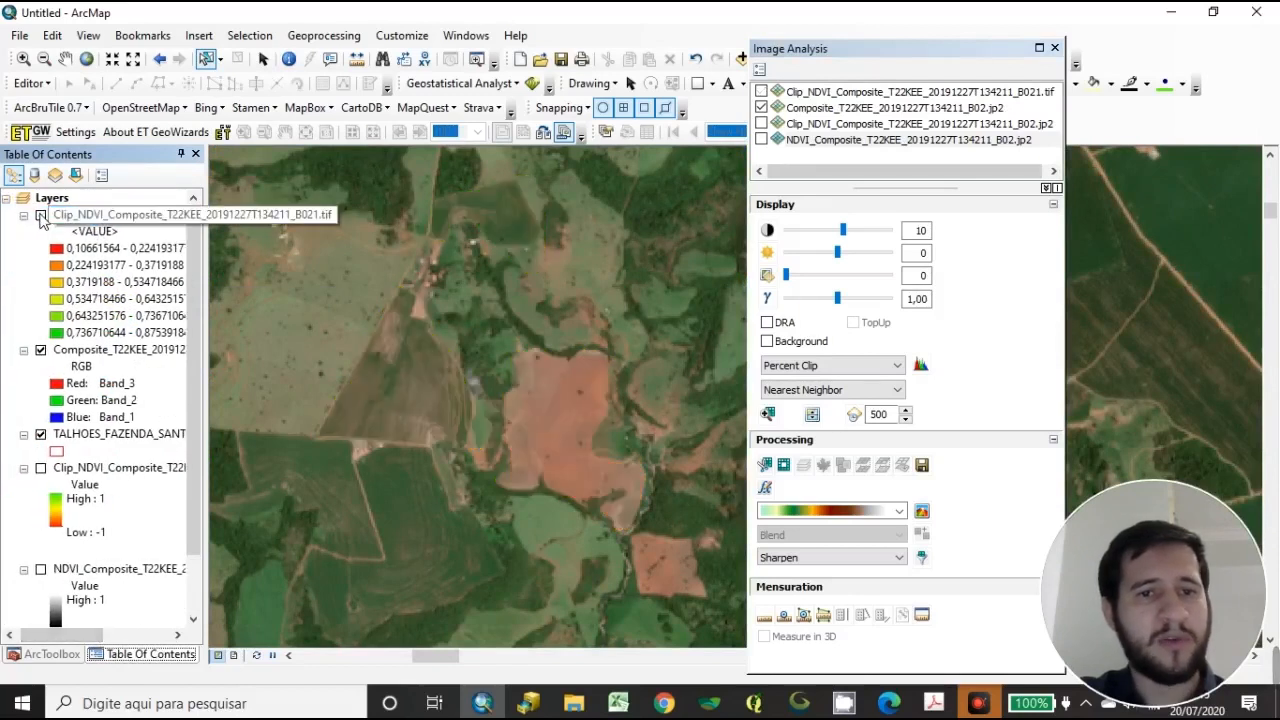
click(41, 215)
click(41, 215)
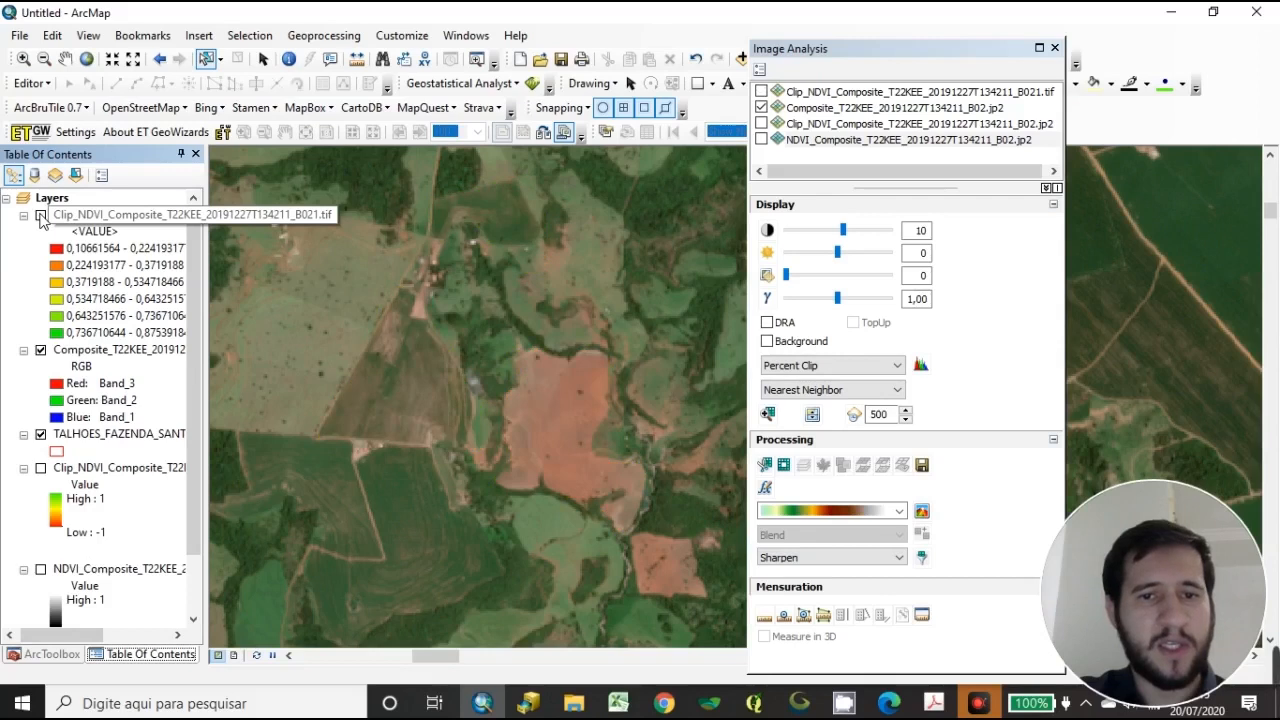
click(41, 215)
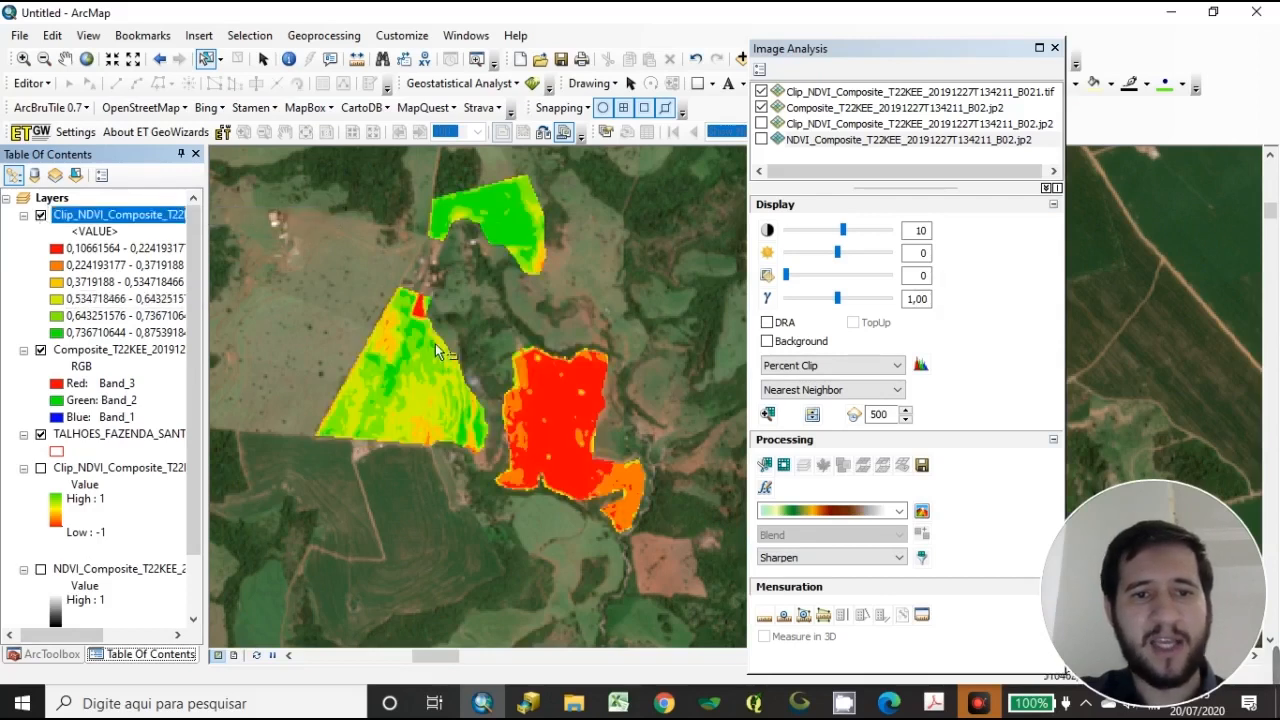
click(41, 215)
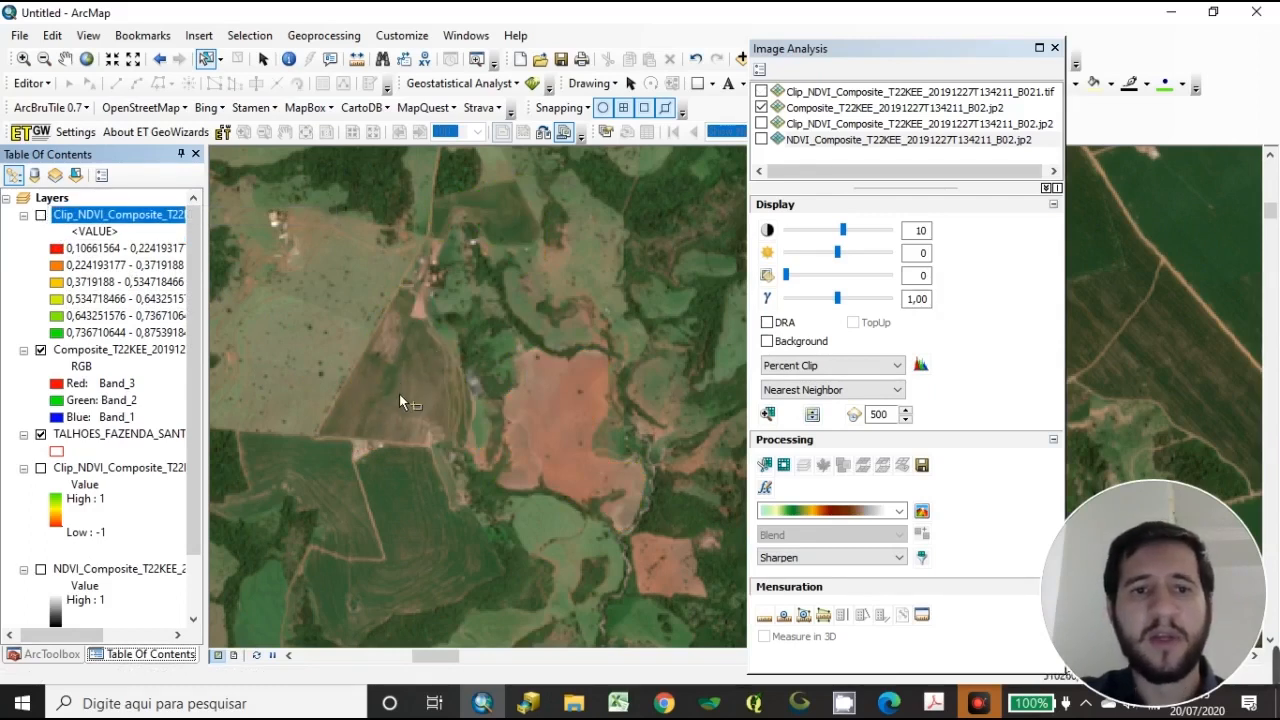
click(41, 215)
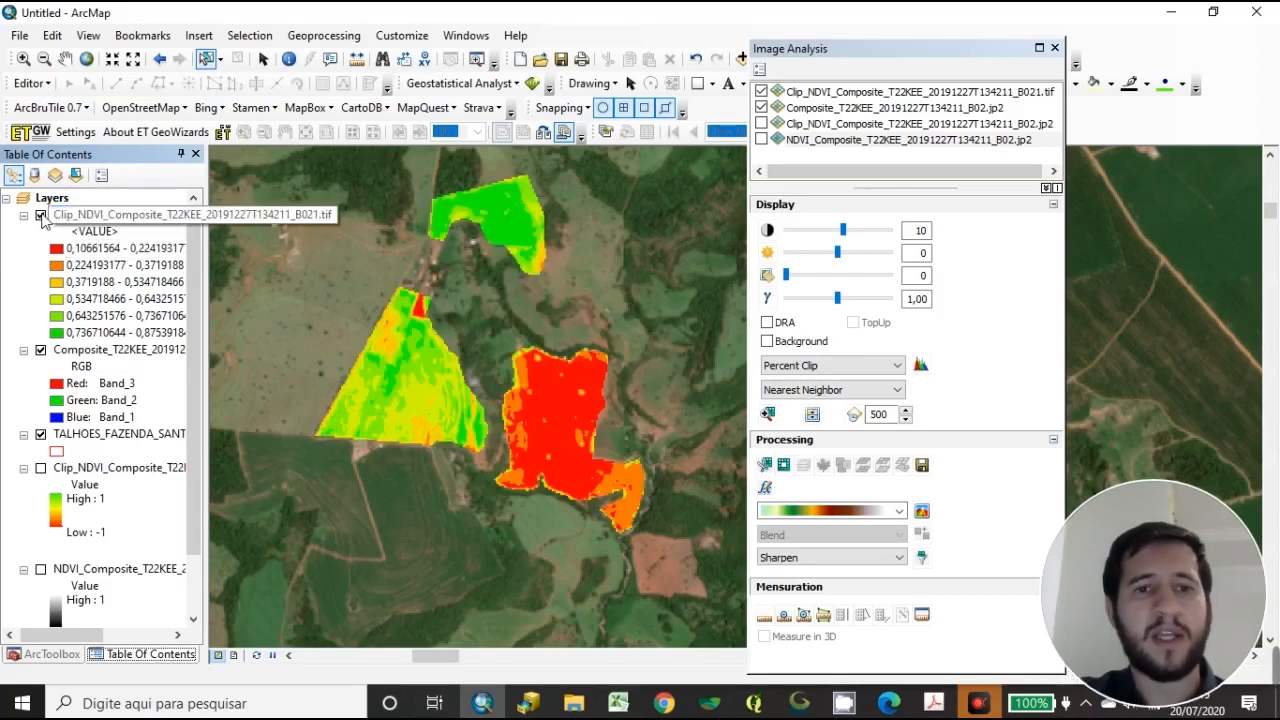
click(41, 215)
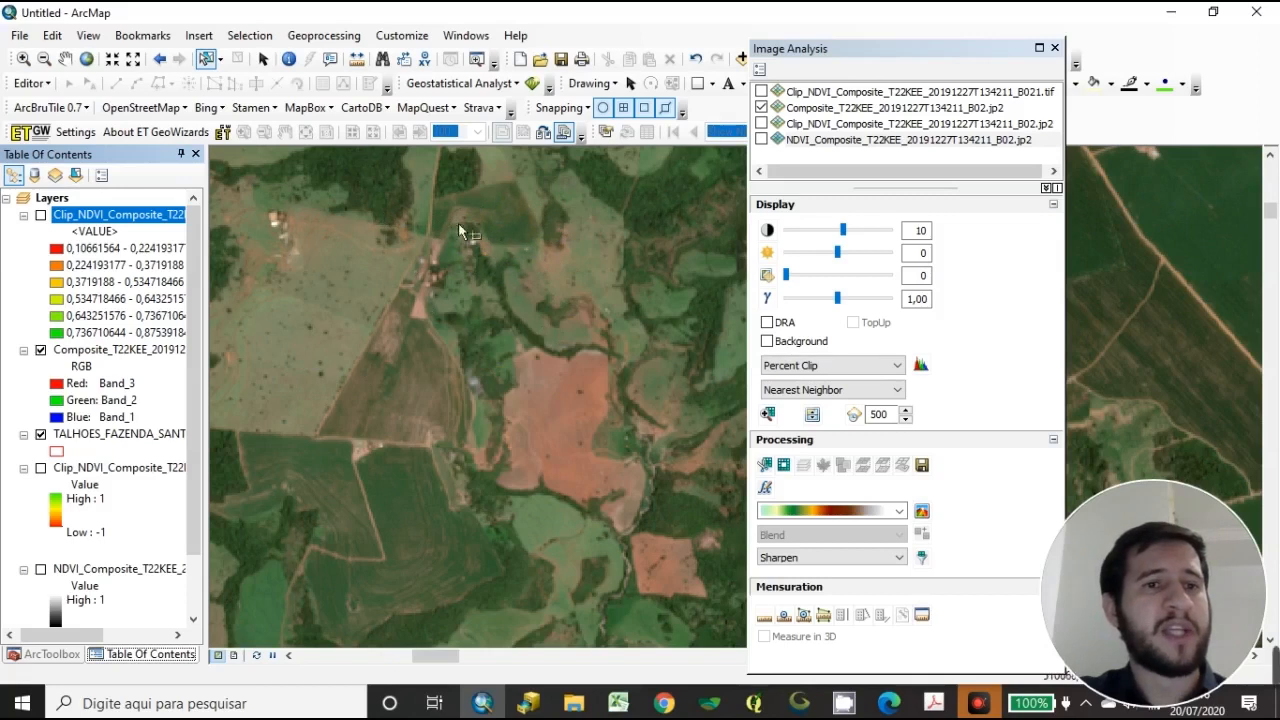
click(41, 216)
click(41, 216)
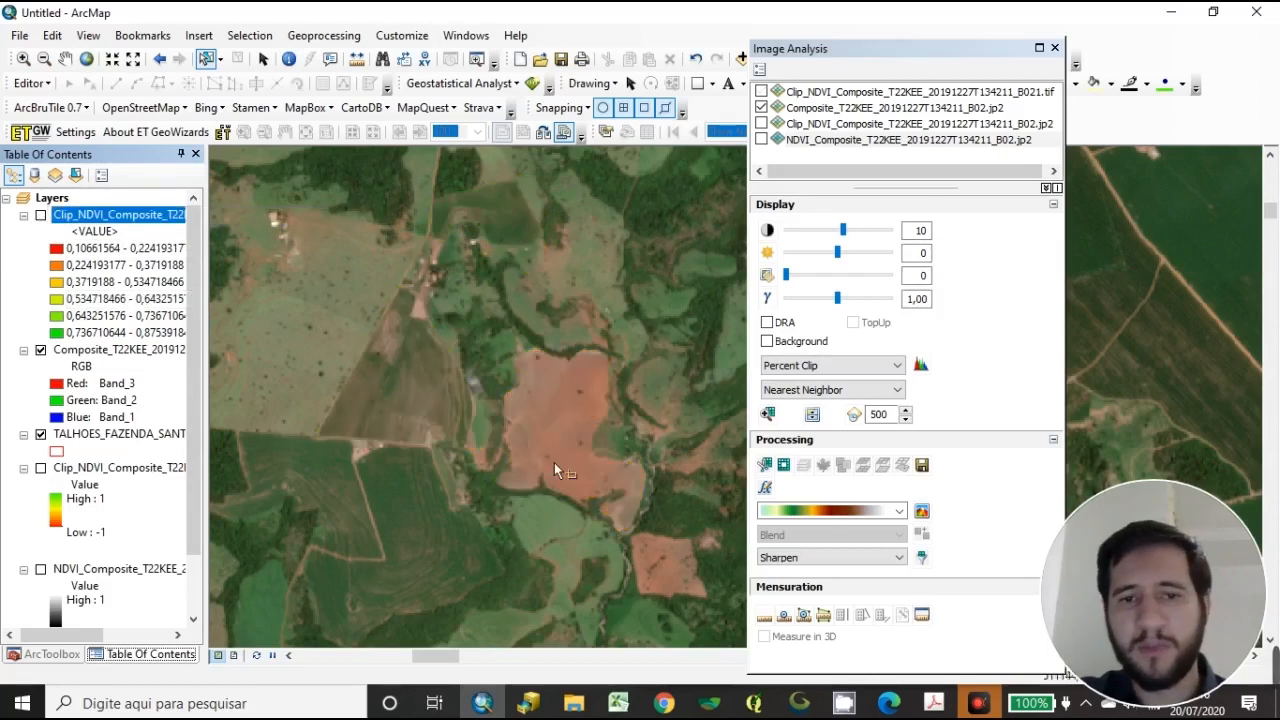
click(41, 216)
- Compare the easternmost field's NDVI classes with the composite image, then view all the fields with the NDVI layer shown
drag(671, 591, 475, 451)
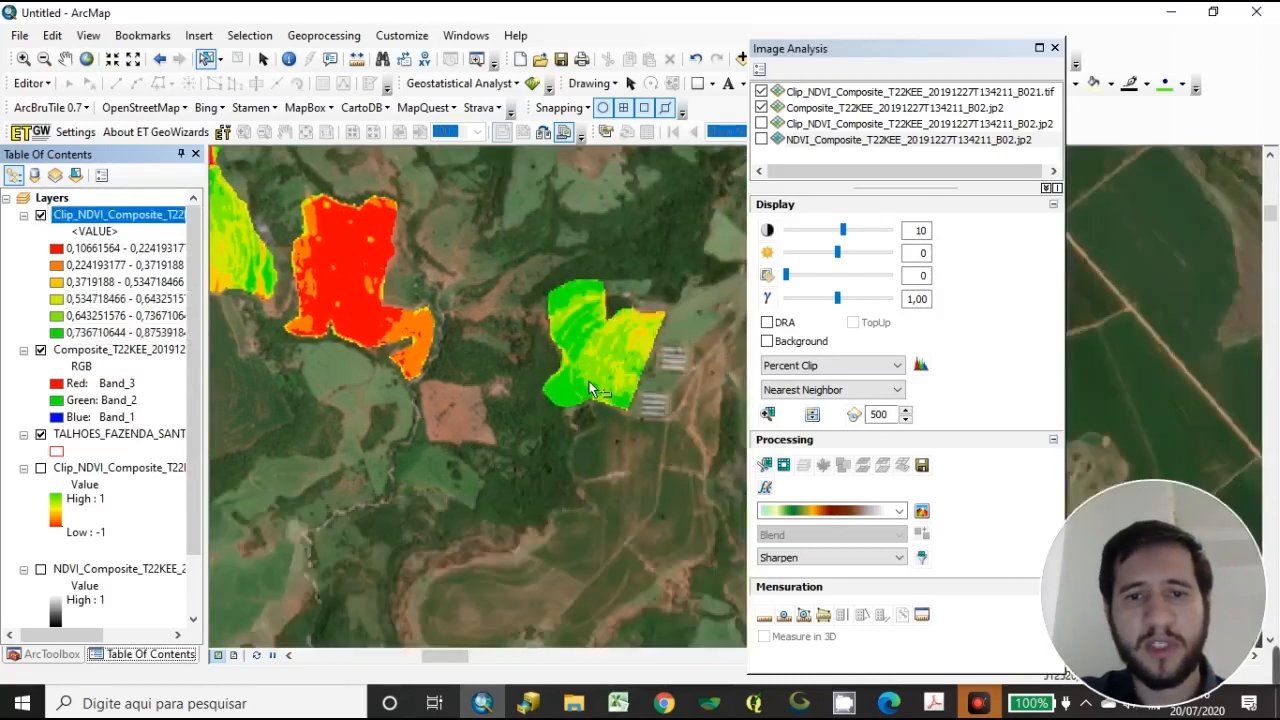
click(41, 216)
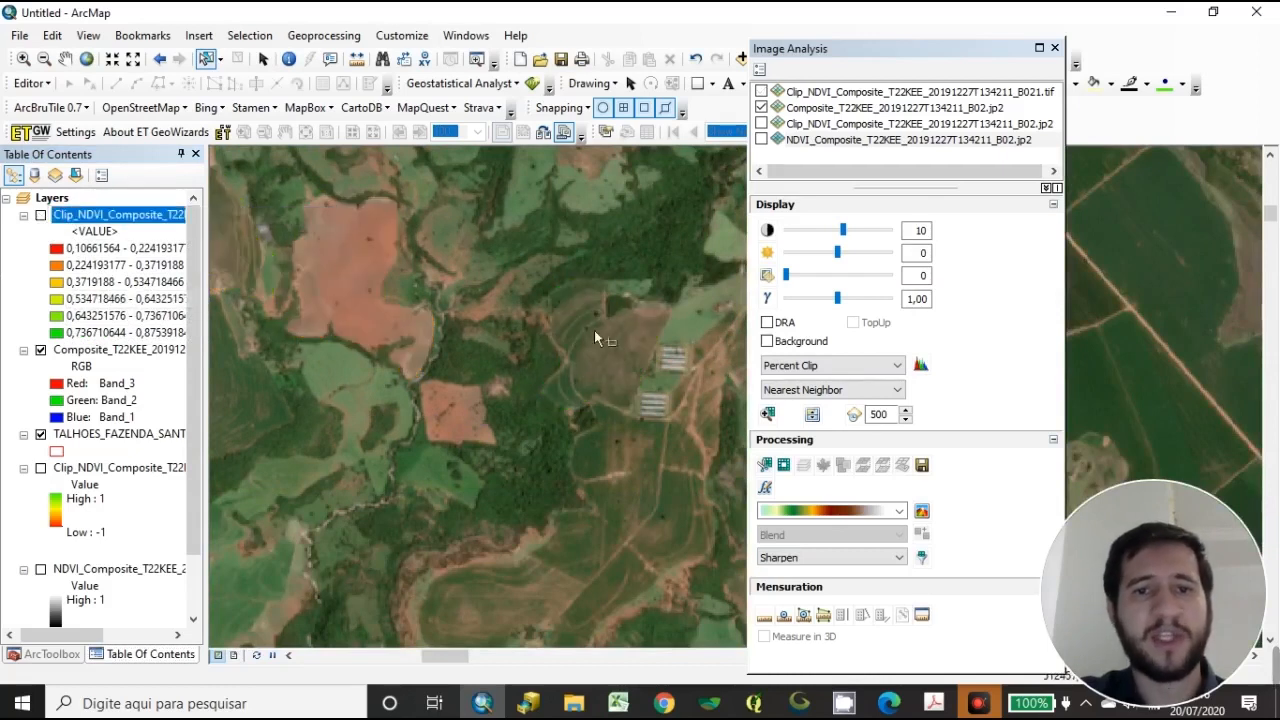
click(41, 216)
scroll(414, 500, up, 1)
drag(415, 384, 510, 407)
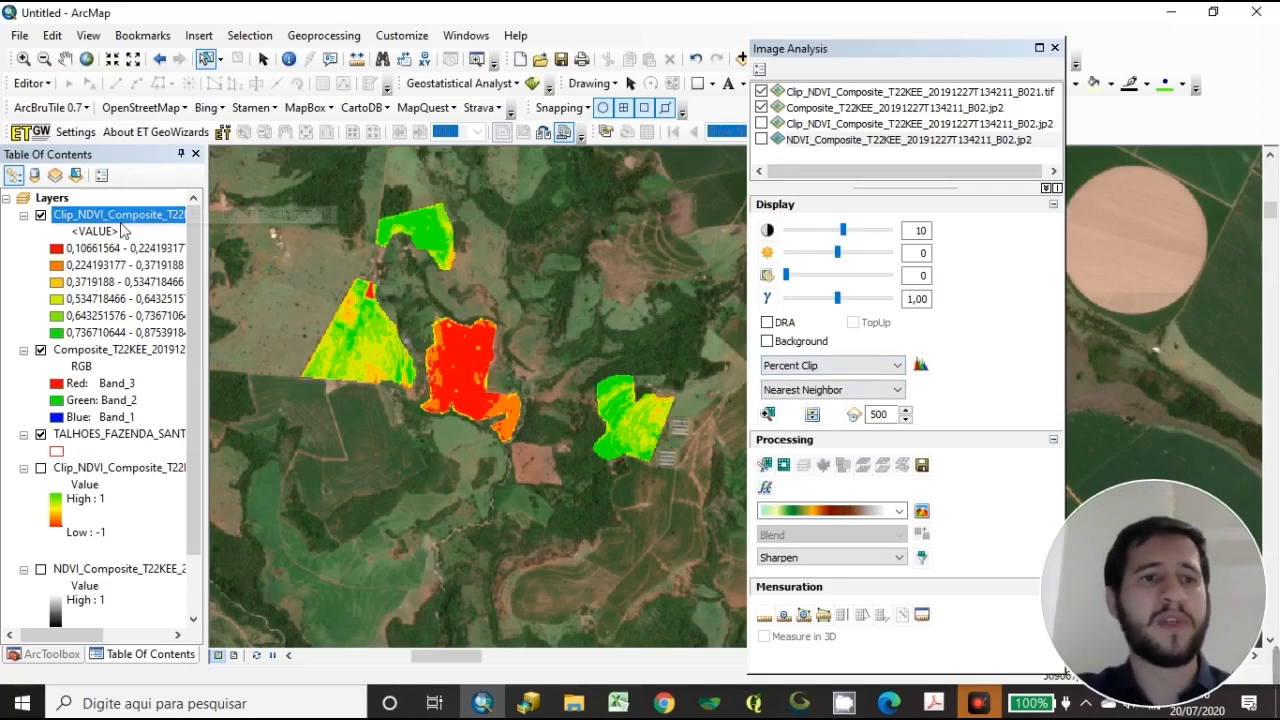
click(126, 222)
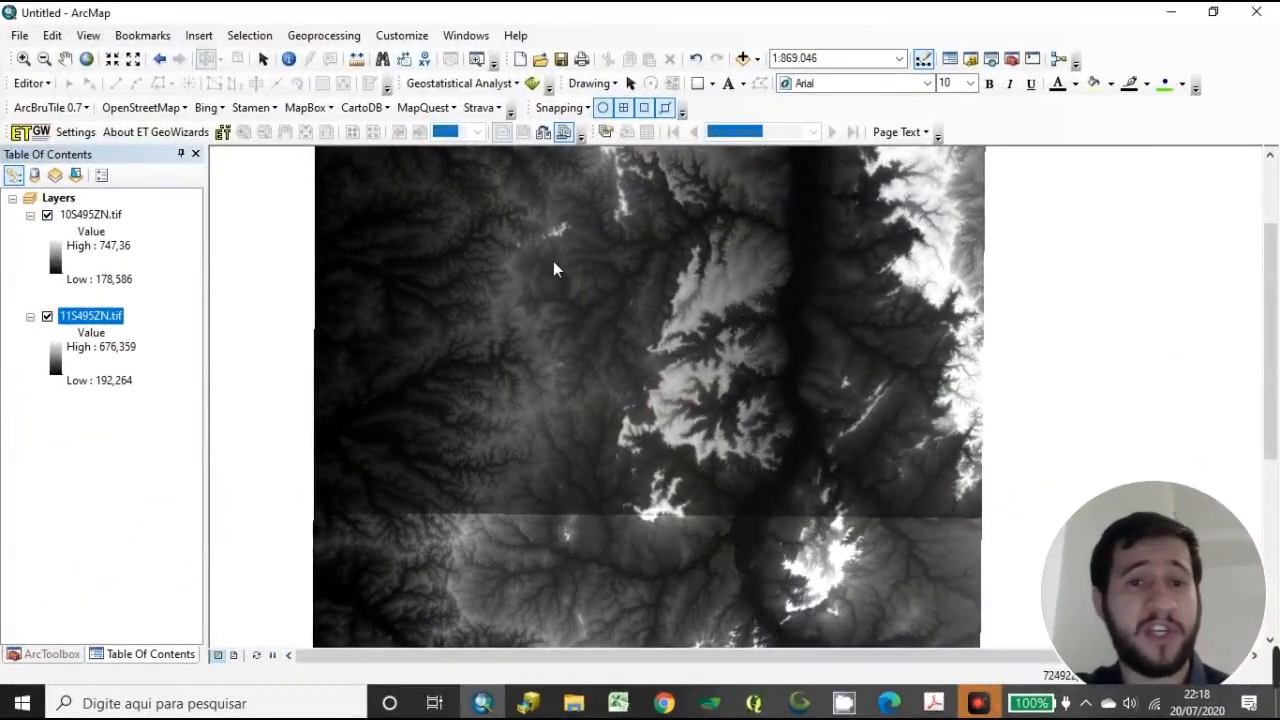
- Hide and show 10S495ZN.tif and 11S495ZN.tif in turn to examine the extent each elevation raster covers
click(110, 456)
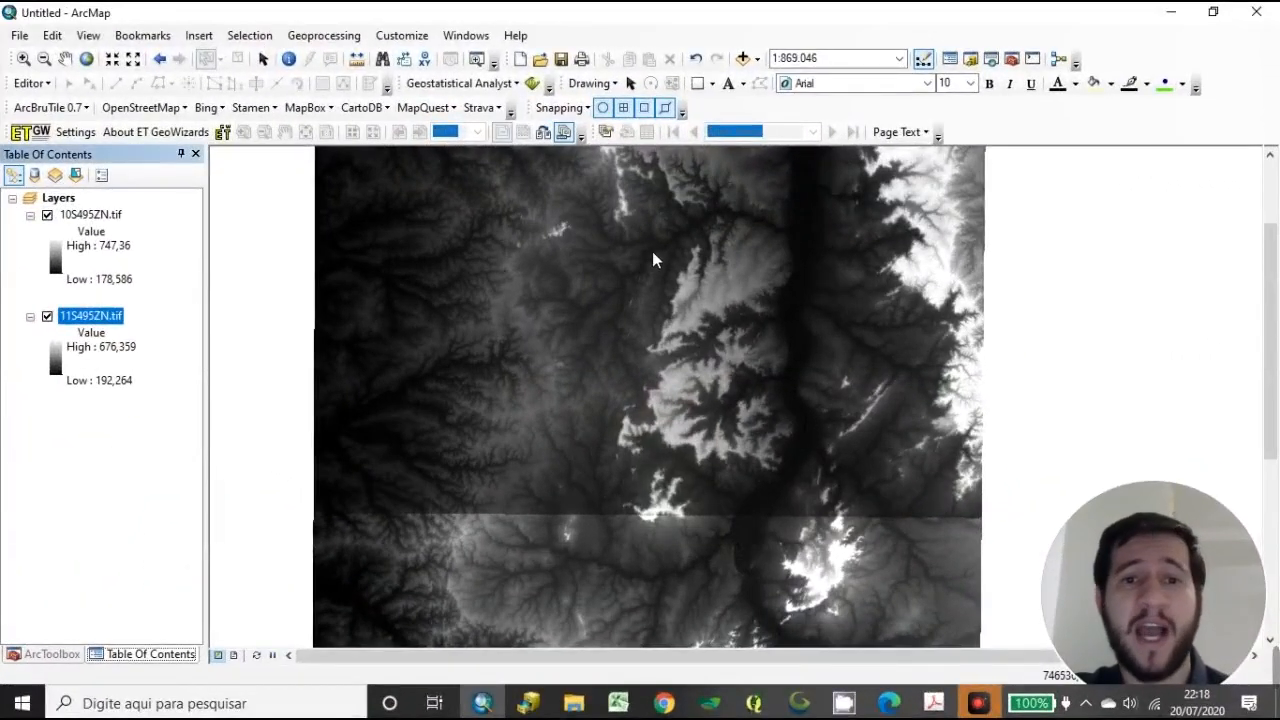
drag(652, 252, 649, 389)
drag(718, 450, 713, 262)
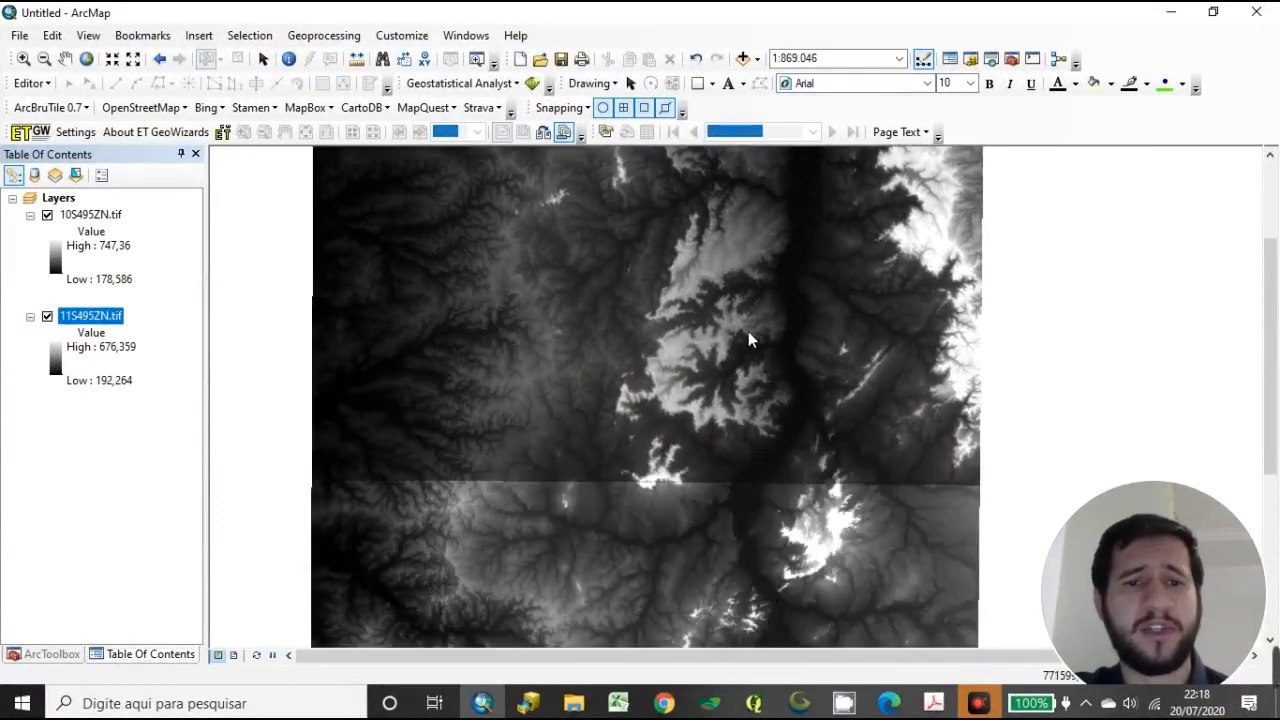
scroll(702, 438, up, 1)
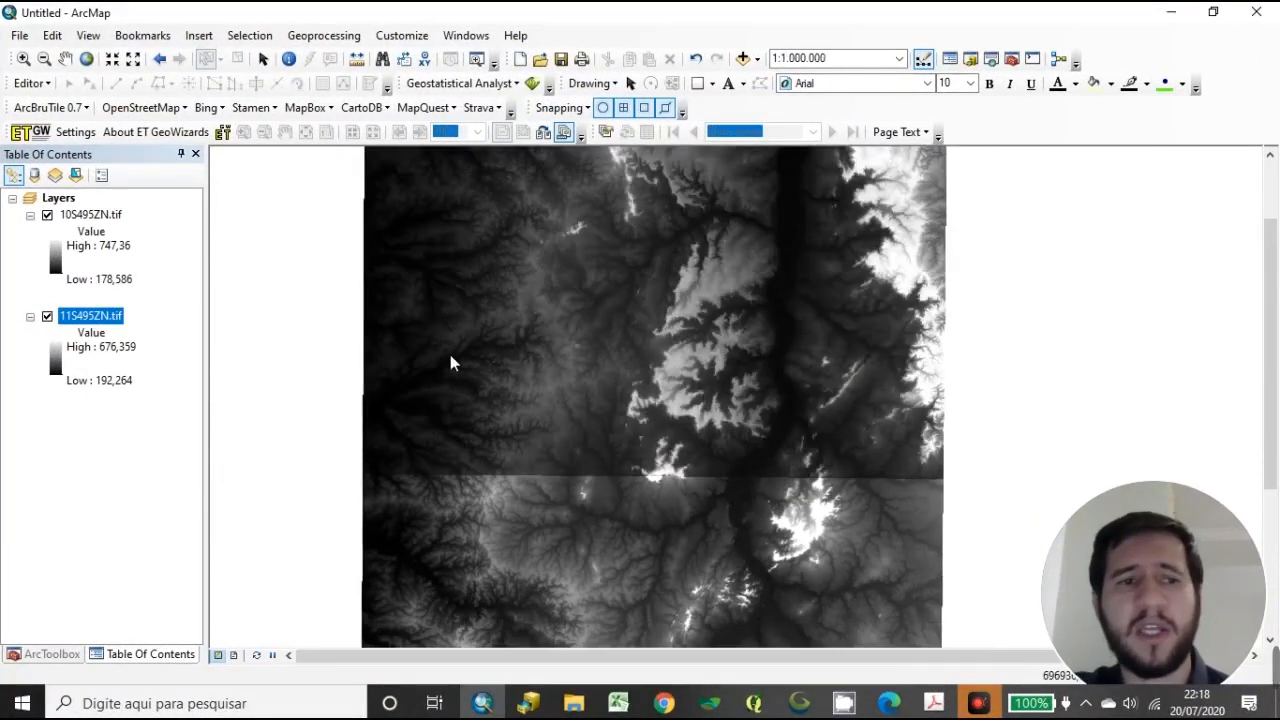
click(47, 215)
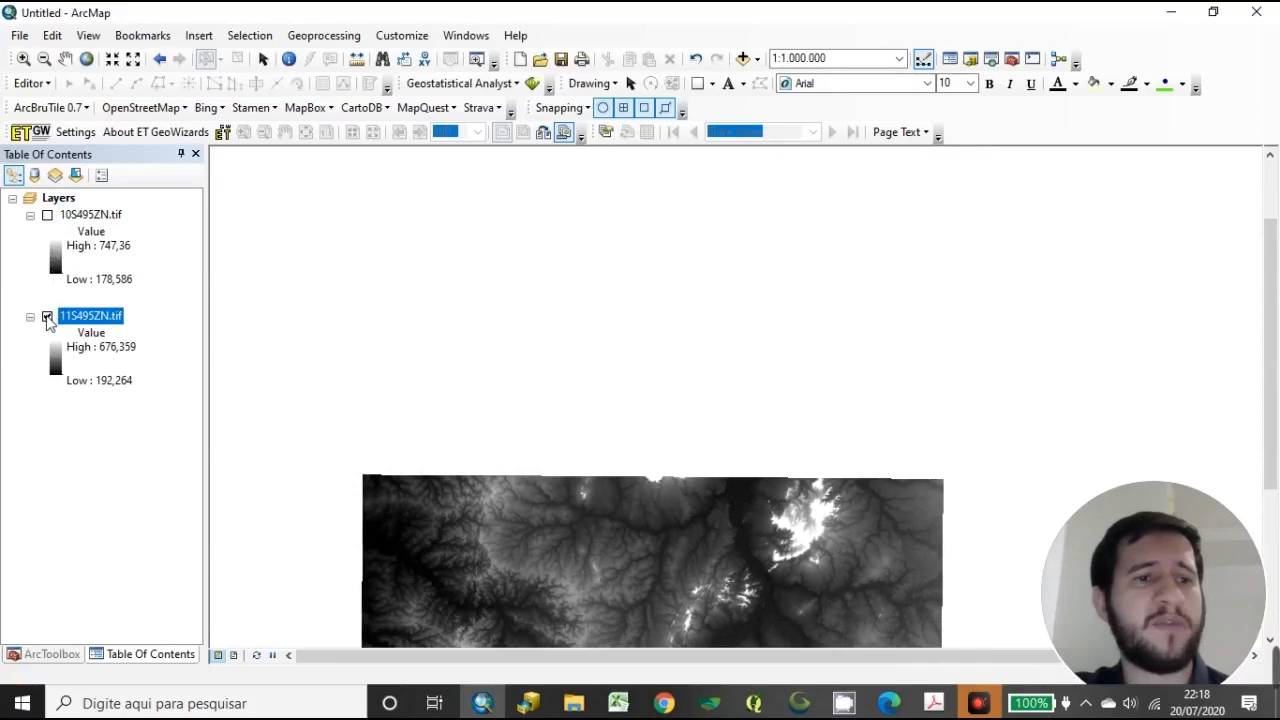
click(47, 316)
click(47, 215)
click(47, 316)
- Examine the seam where the two elevation rasters meet, then view both rasters in full
scroll(734, 413, down, 3)
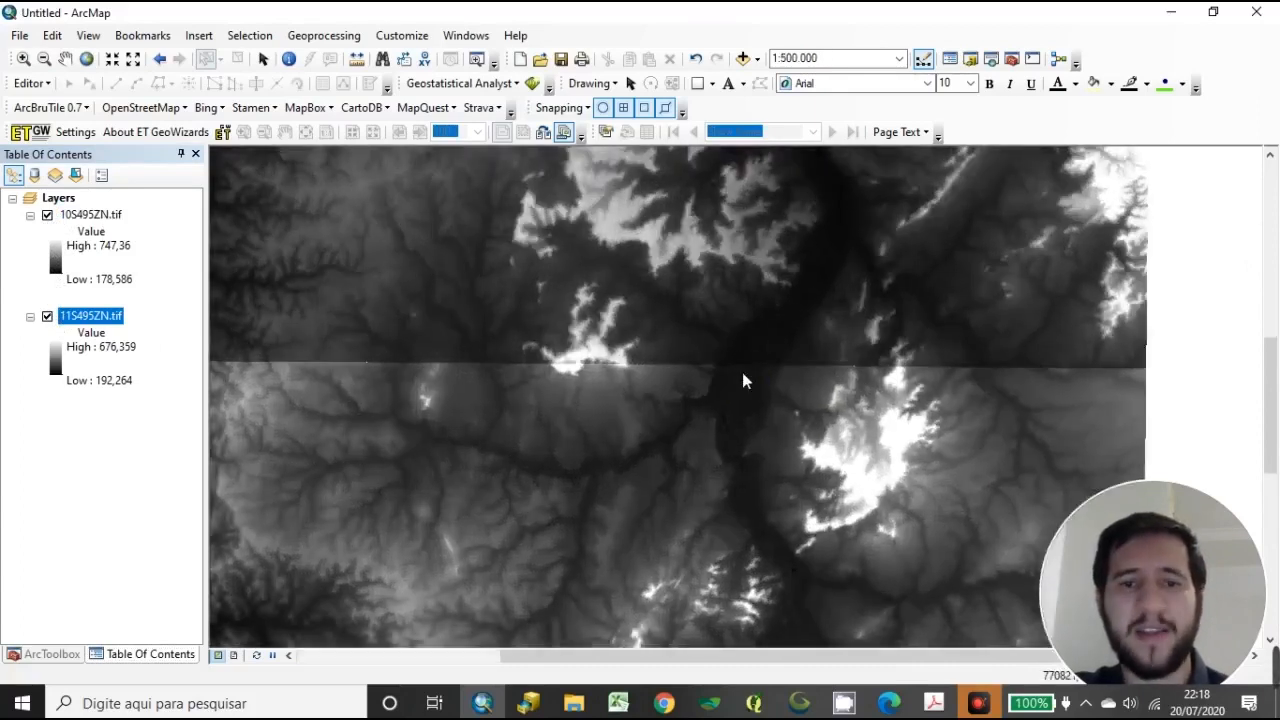
drag(703, 275, 762, 373)
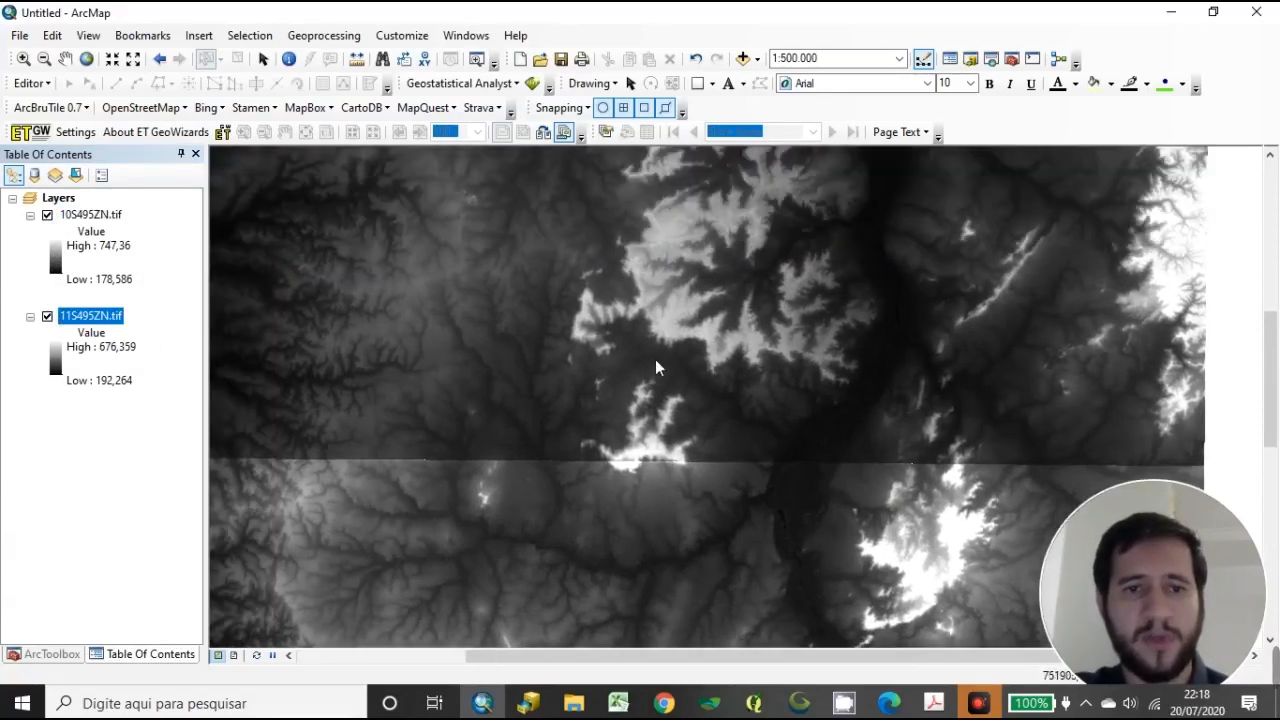
scroll(540, 300, up, 2)
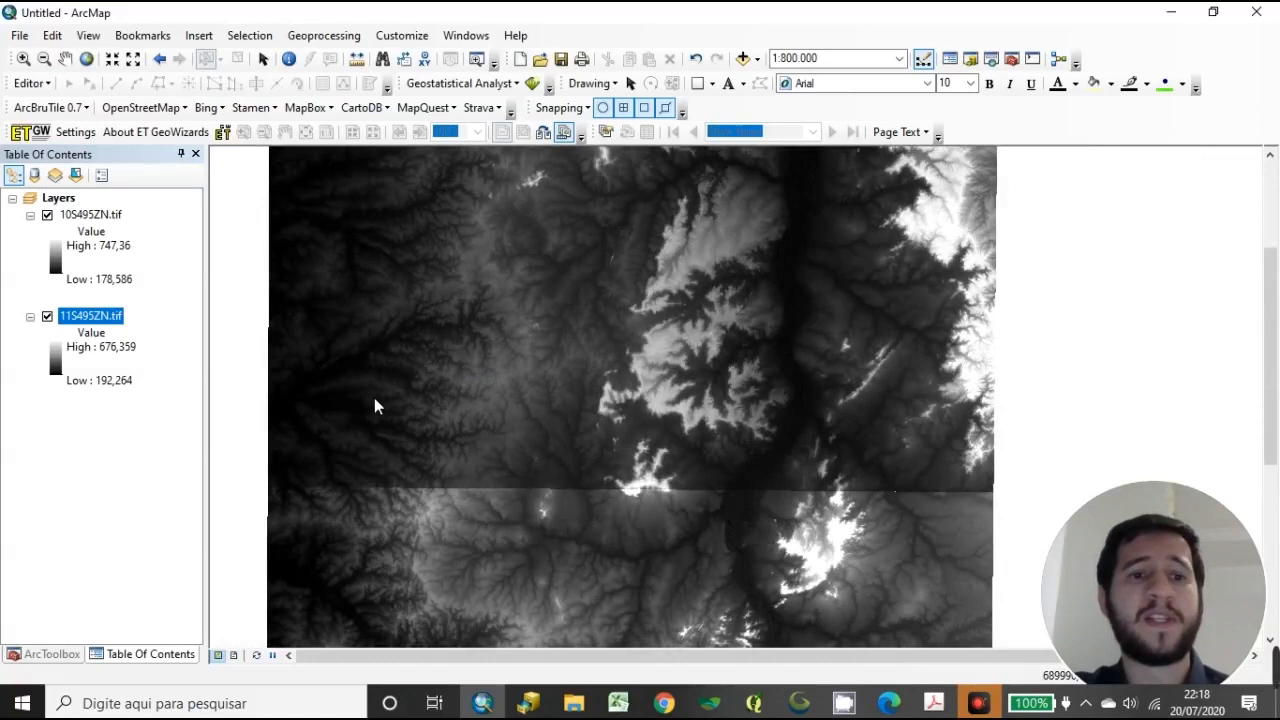
scroll(645, 464, down, 2)
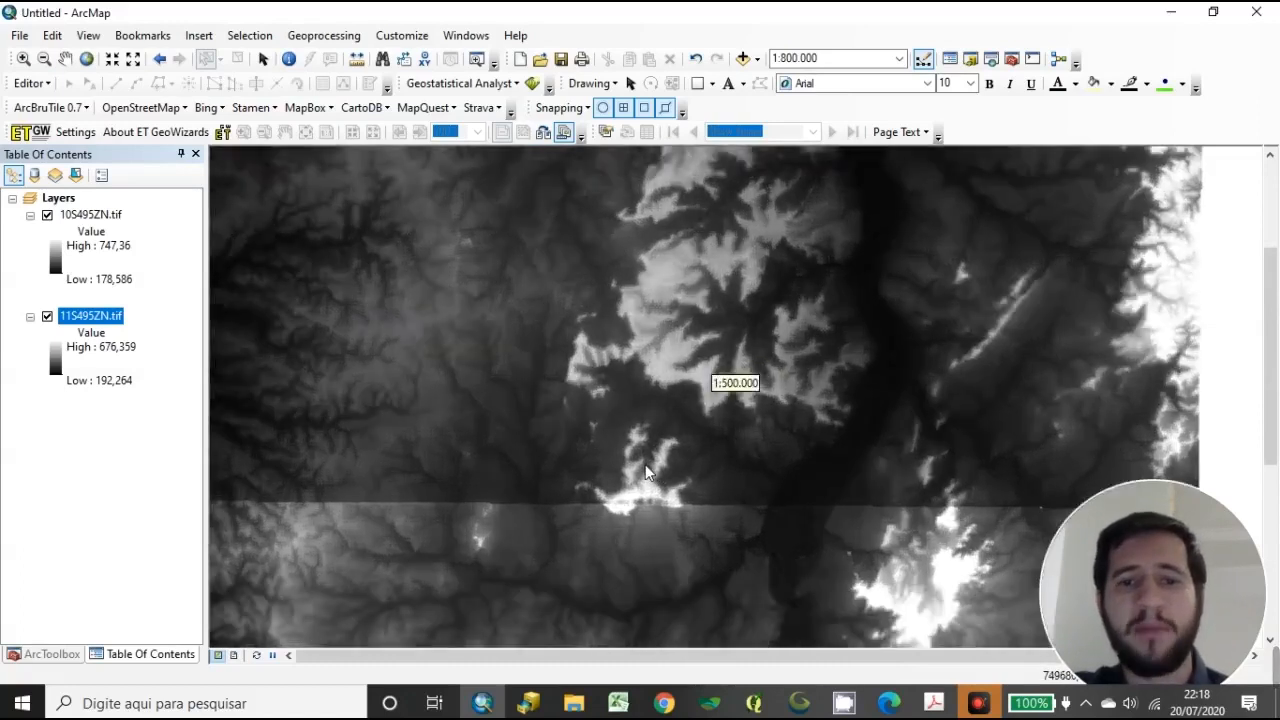
scroll(687, 461, up, 6)
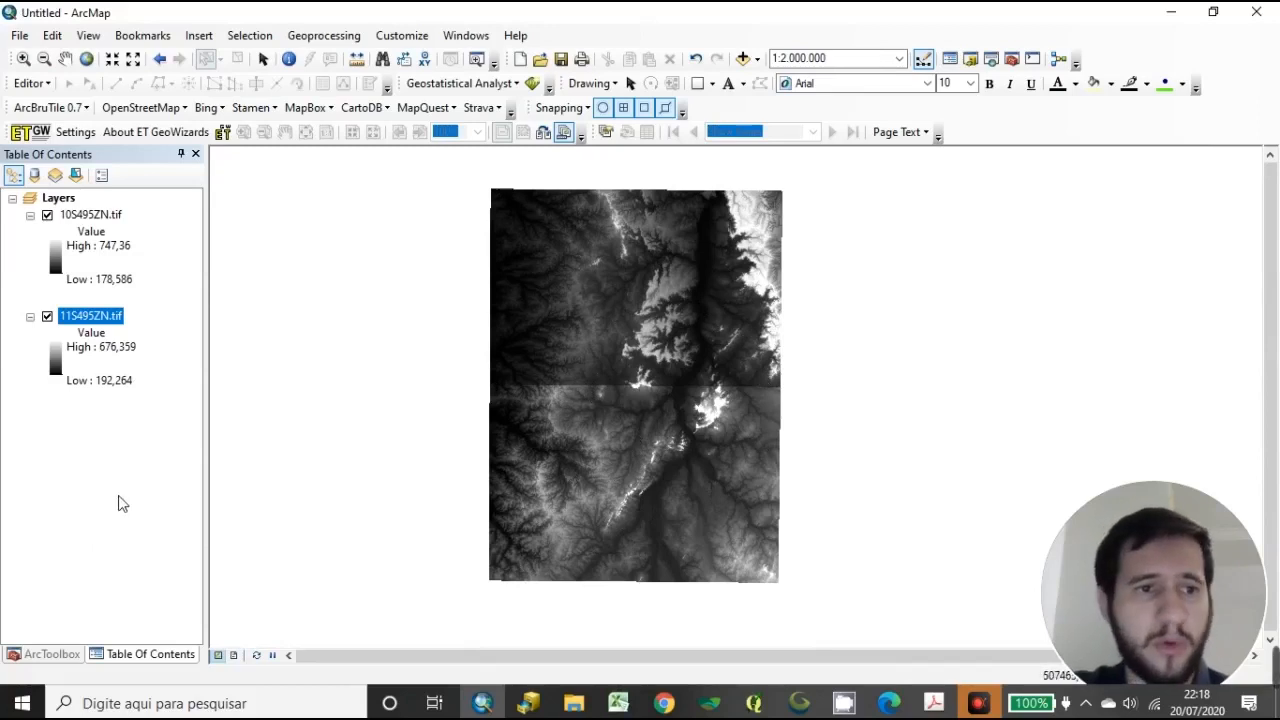
- Open the Image Analysis window and place it beside the rasters on the map
click(470, 37)
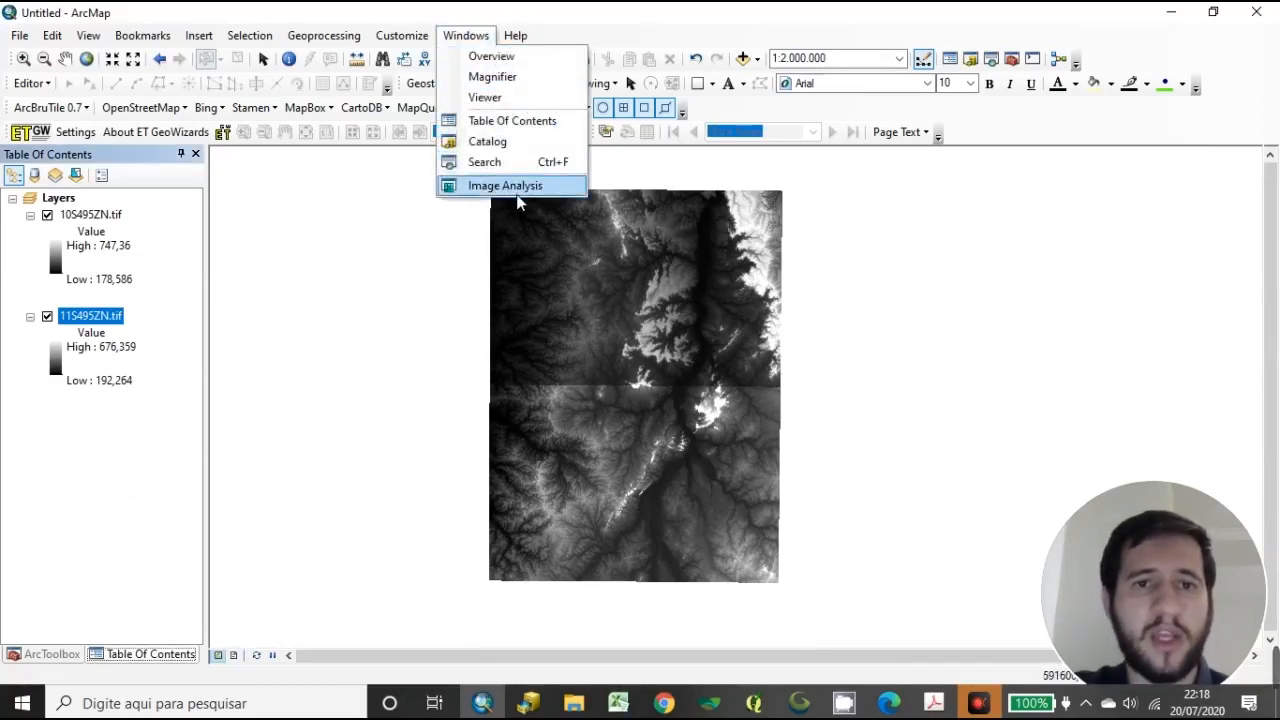
click(546, 188)
drag(857, 51, 937, 62)
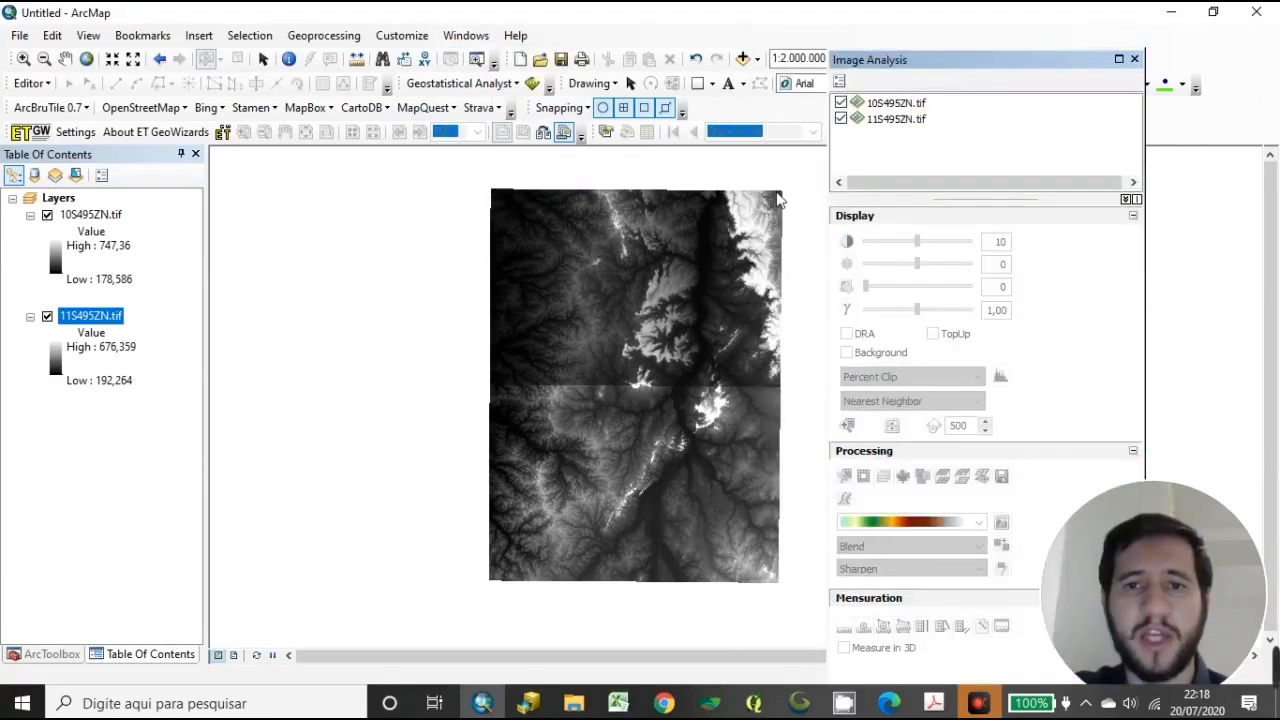
- Mosaic 10S495ZN.tif and 11S495ZN.tif into one temporary layer using the Blend method
click(917, 104)
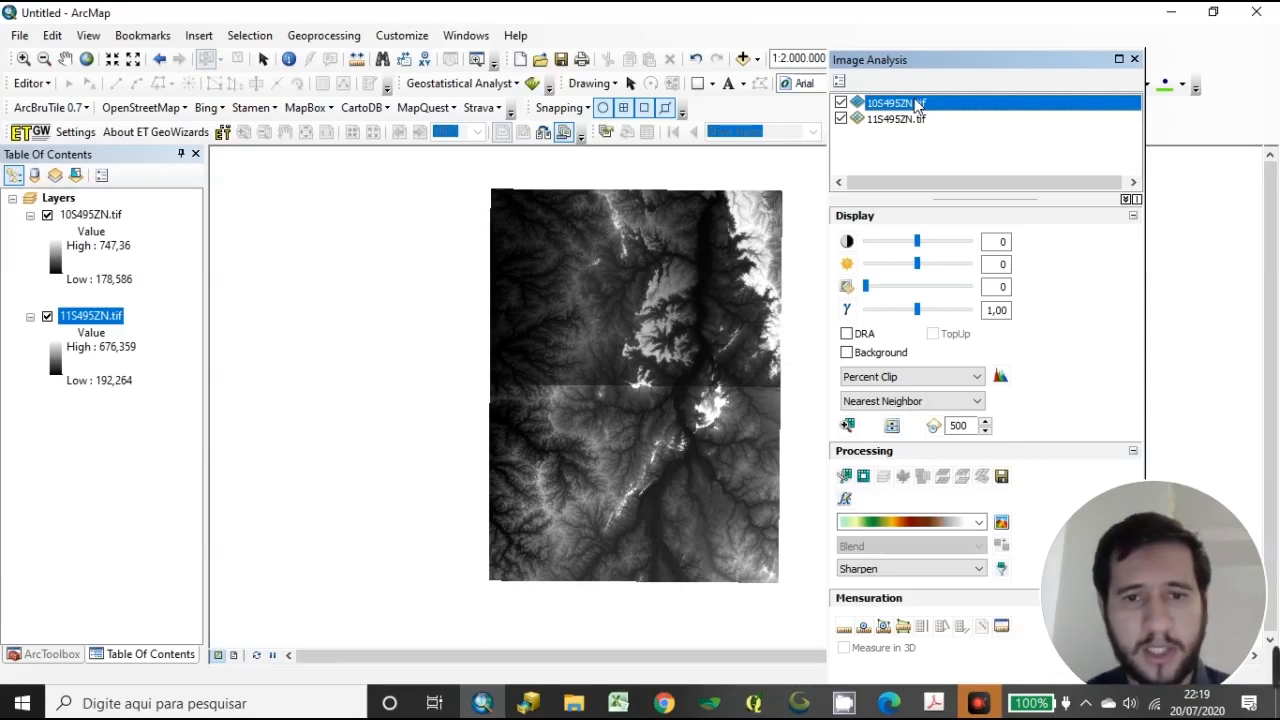
scroll(634, 374, up, 3)
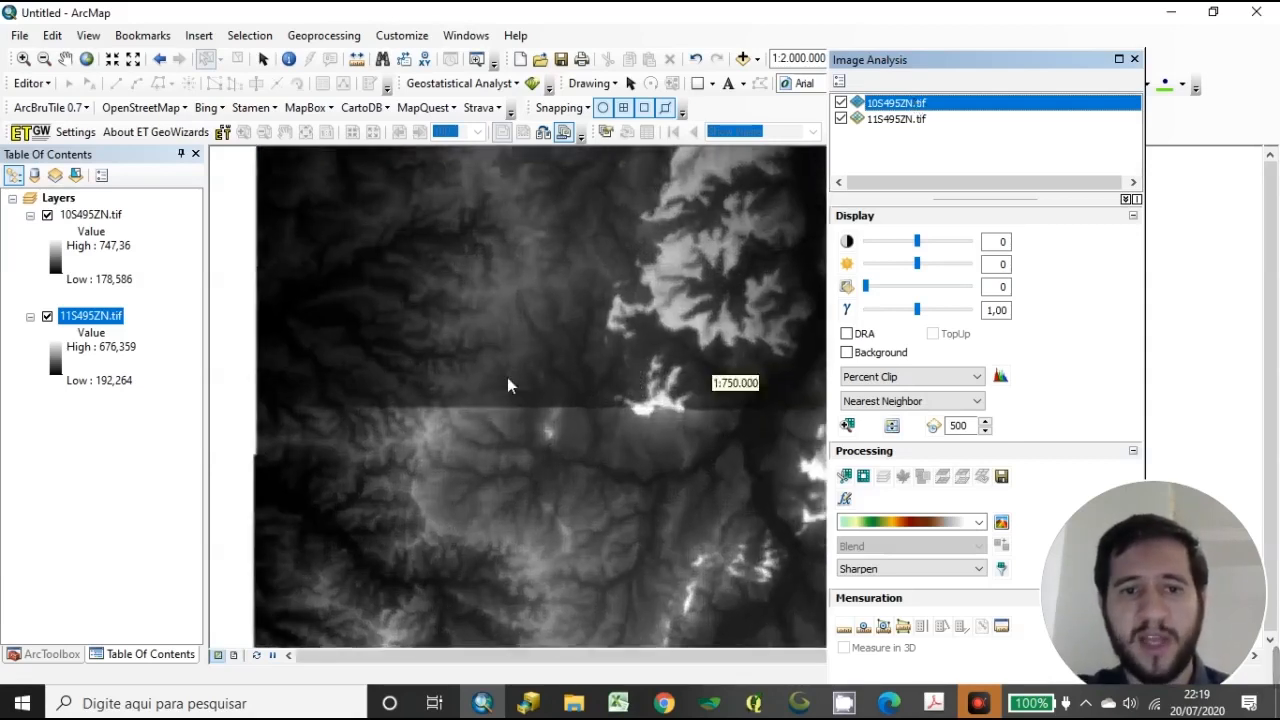
click(46, 217)
click(46, 217)
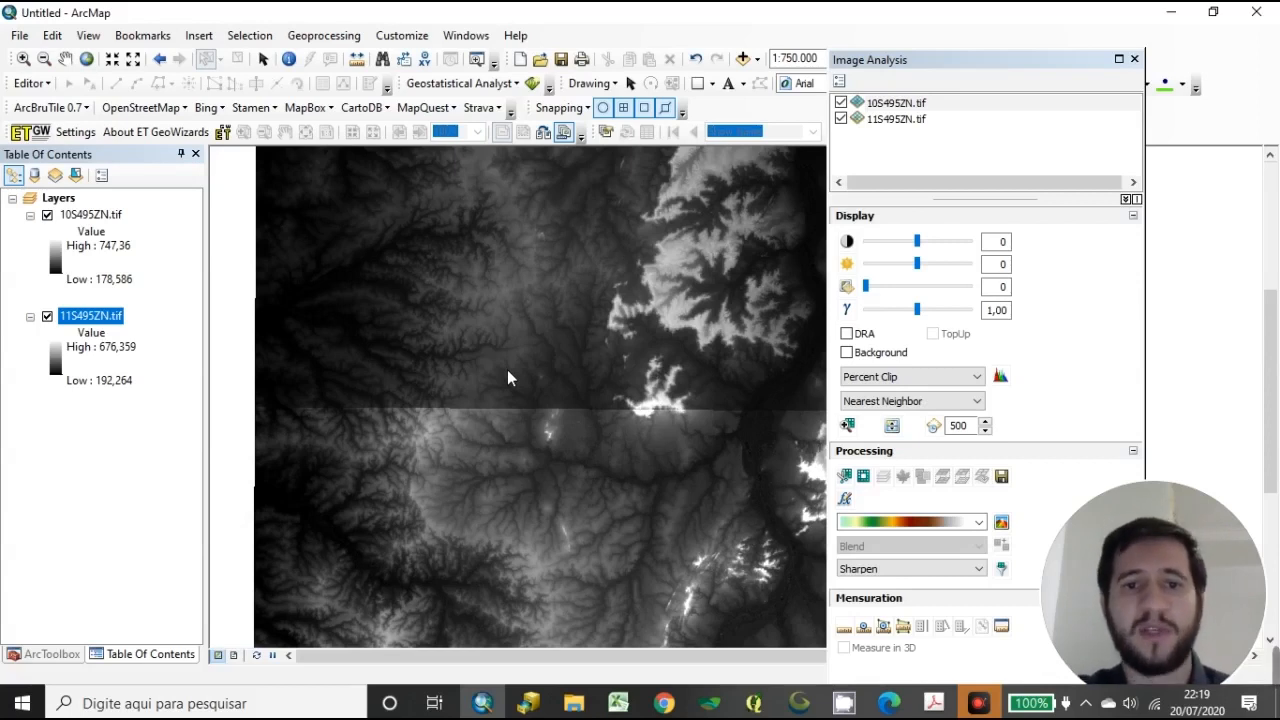
click(943, 122)
click(934, 105)
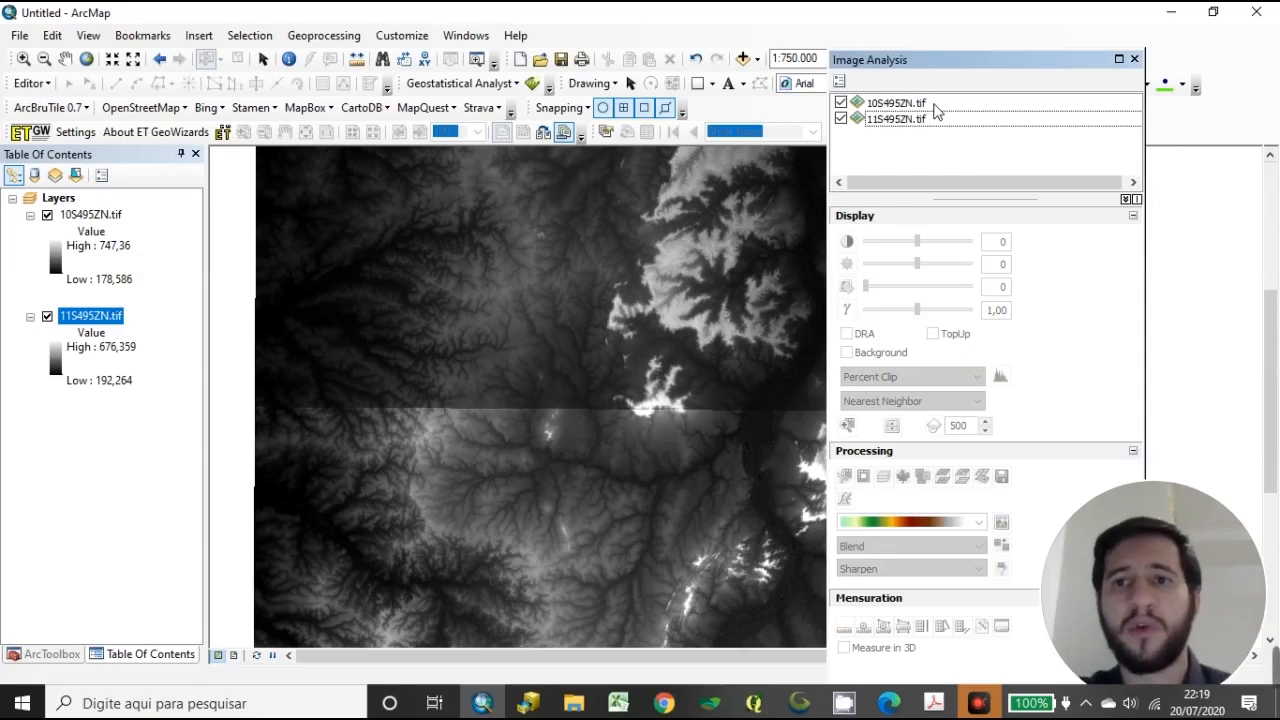
click(934, 104)
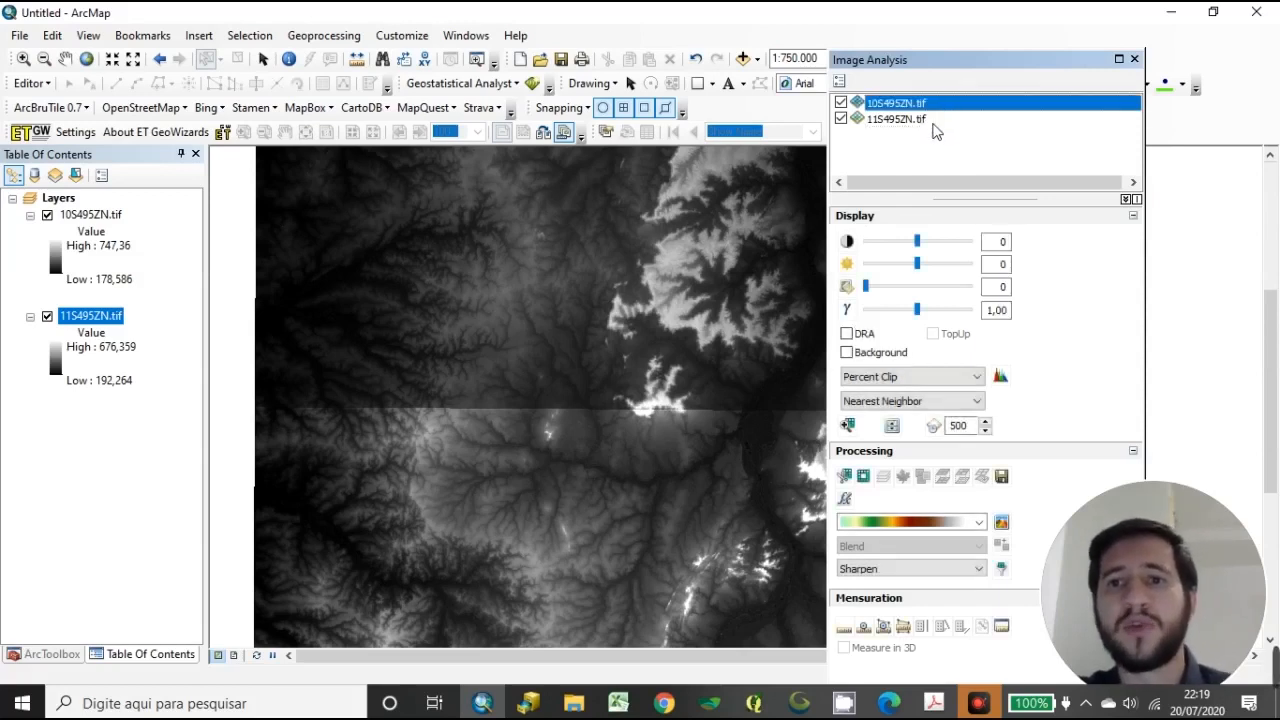
ctrl+click(933, 124)
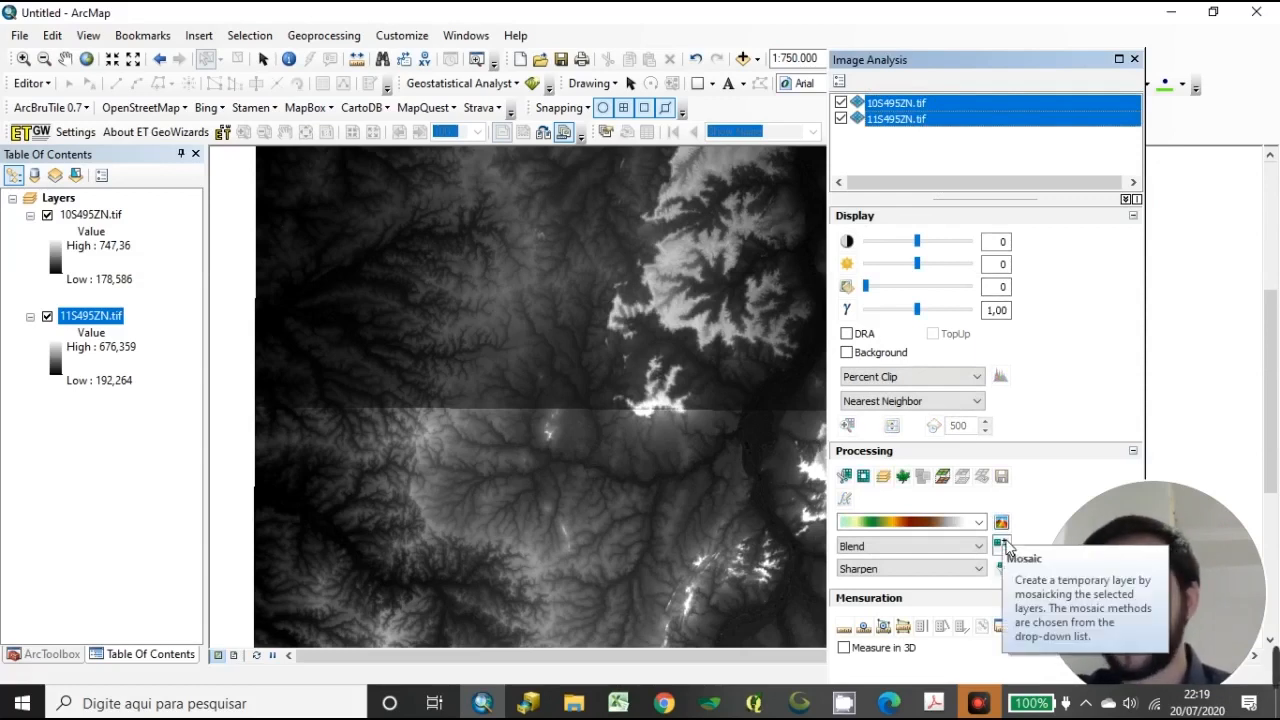
click(1001, 546)
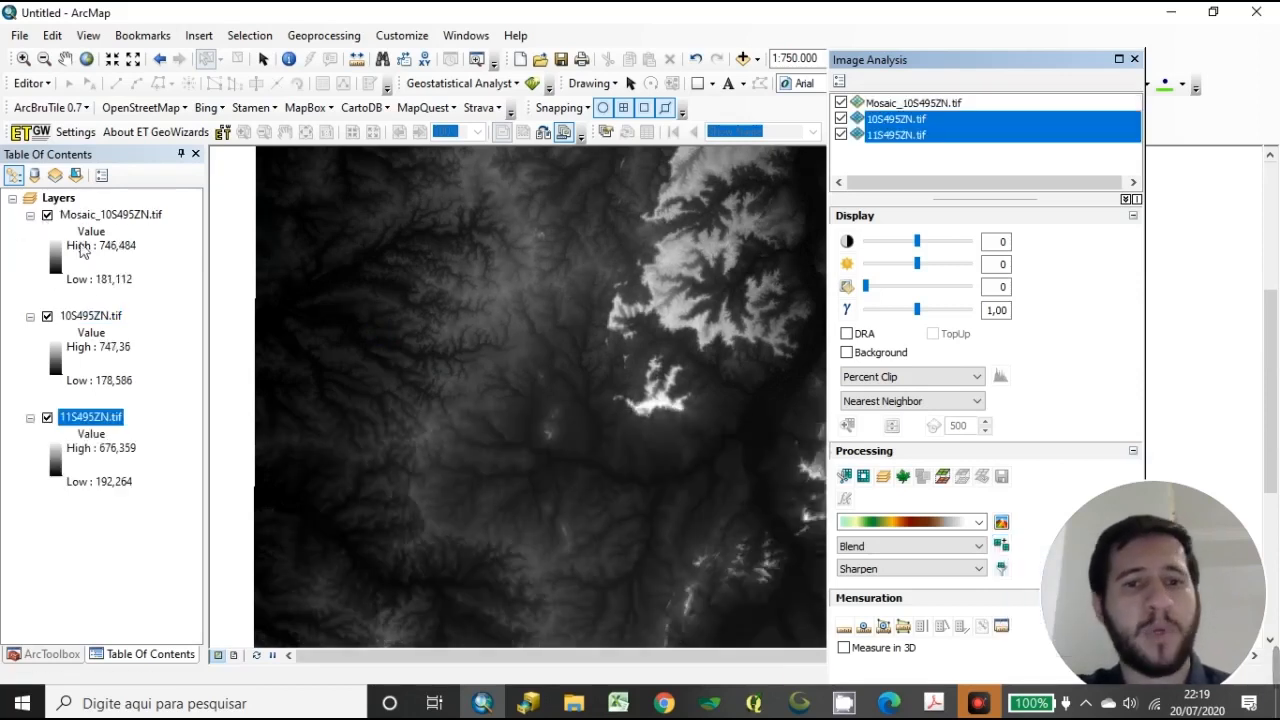
- Turn the mosaic layer off and on and examine the former seam area against the source rasters
click(47, 215)
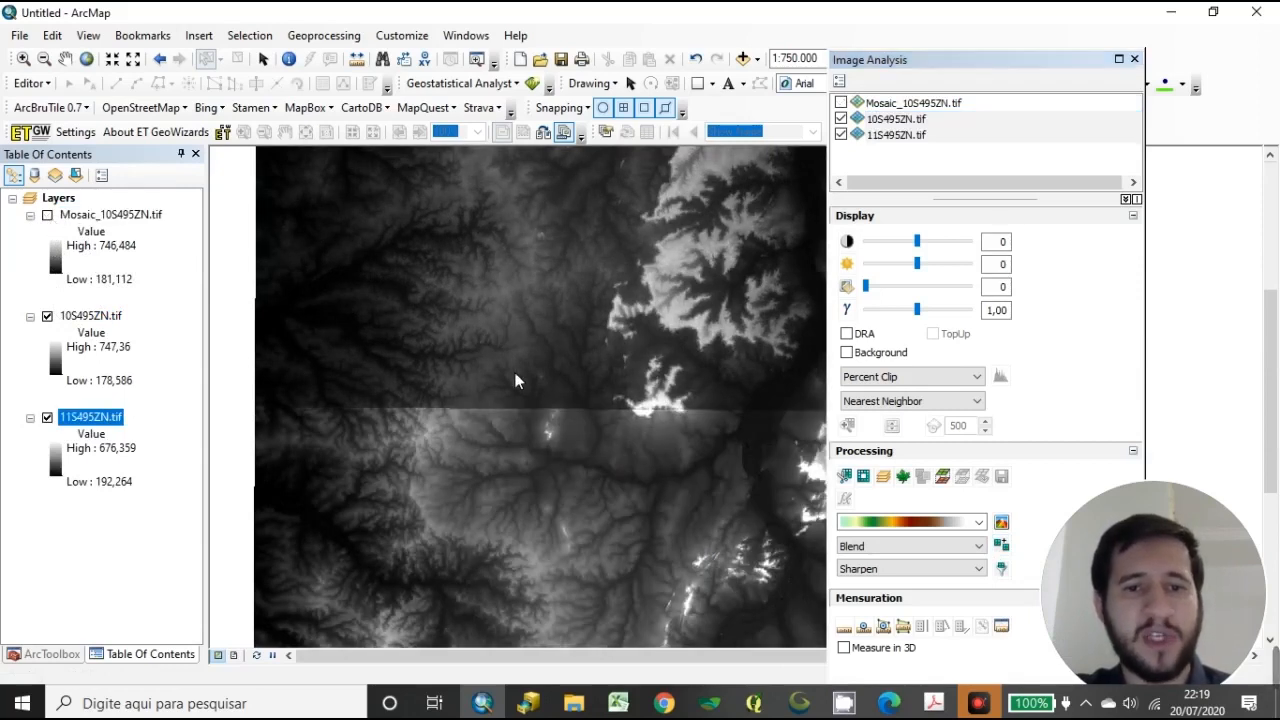
click(47, 215)
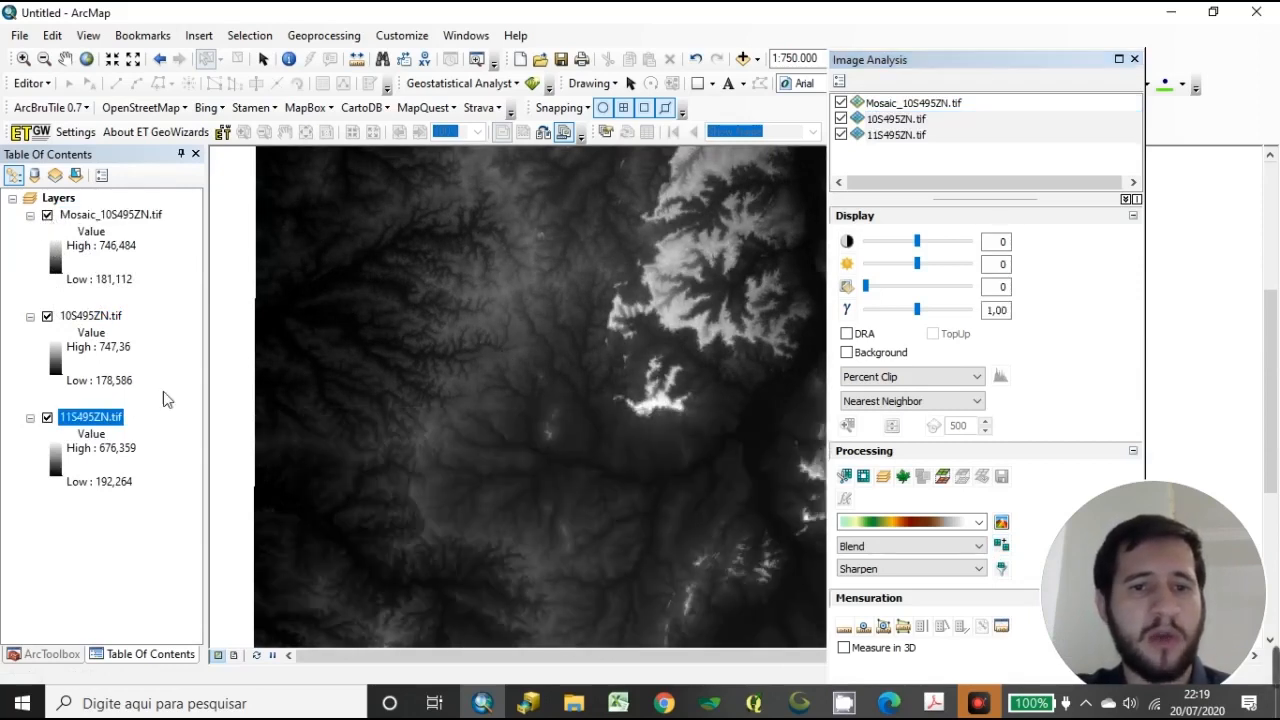
drag(705, 268, 591, 449)
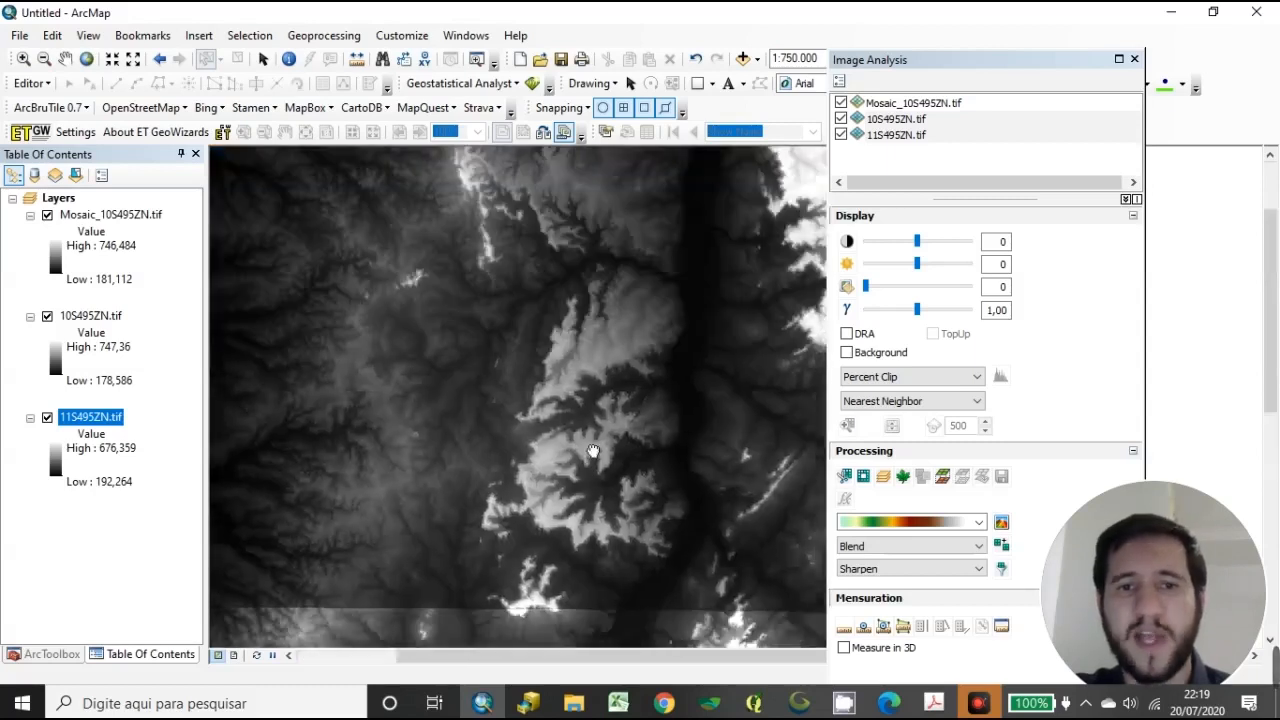
mouse_move(597, 320)
mouse_down()
mouse_move(738, 450)
mouse_move(644, 489)
mouse_move(686, 294)
mouse_up()
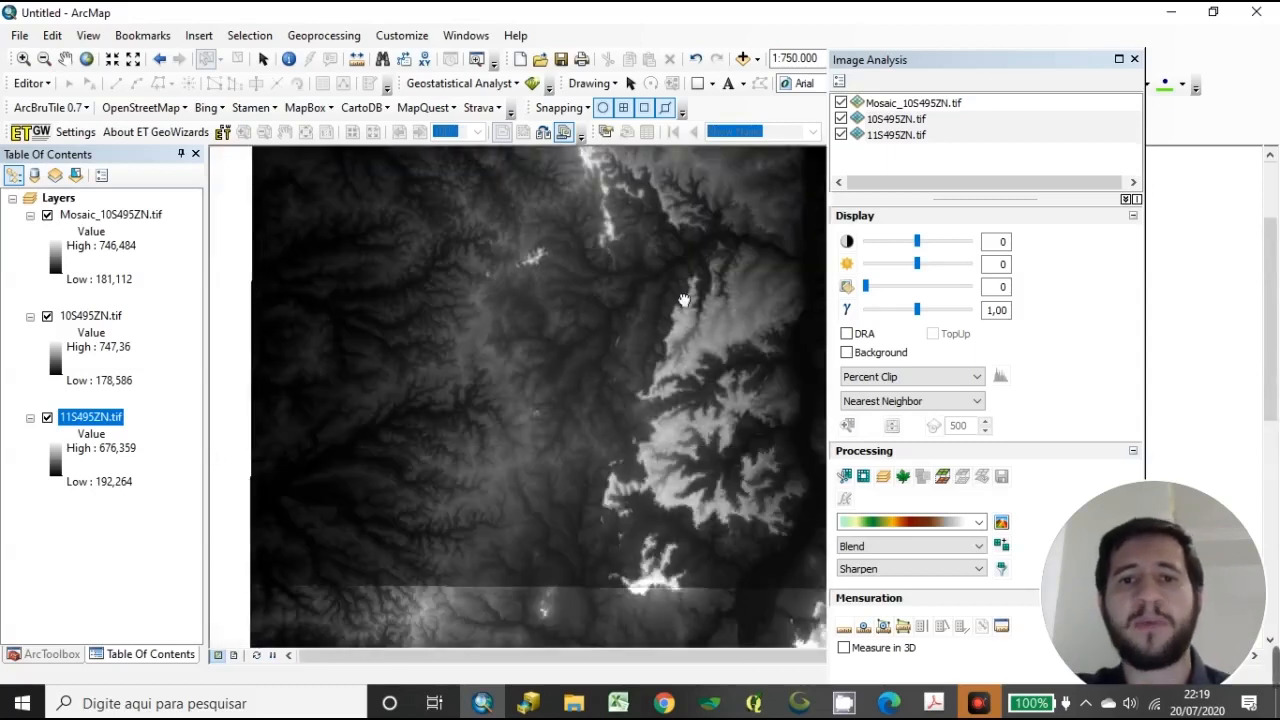
drag(596, 532, 597, 353)
scroll(597, 353, down, 1)
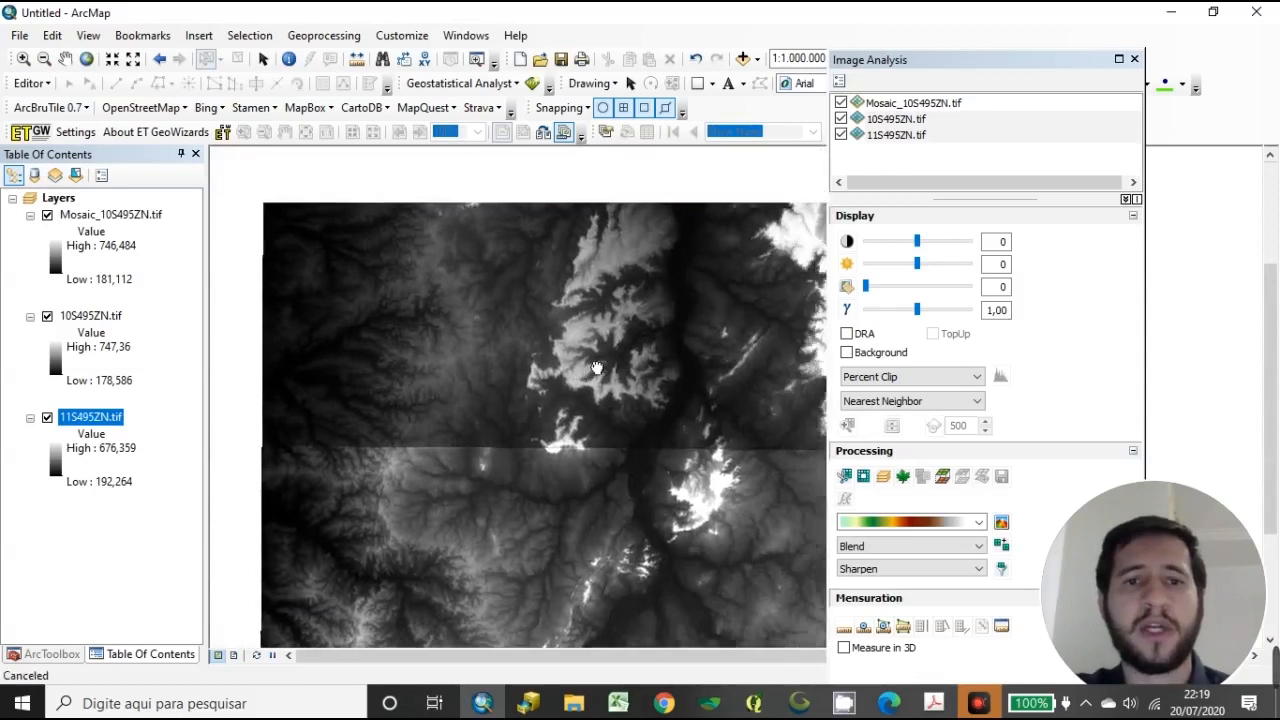
- Hide the mosaic layer and examine the two source rasters on both sides of their seam
click(150, 215)
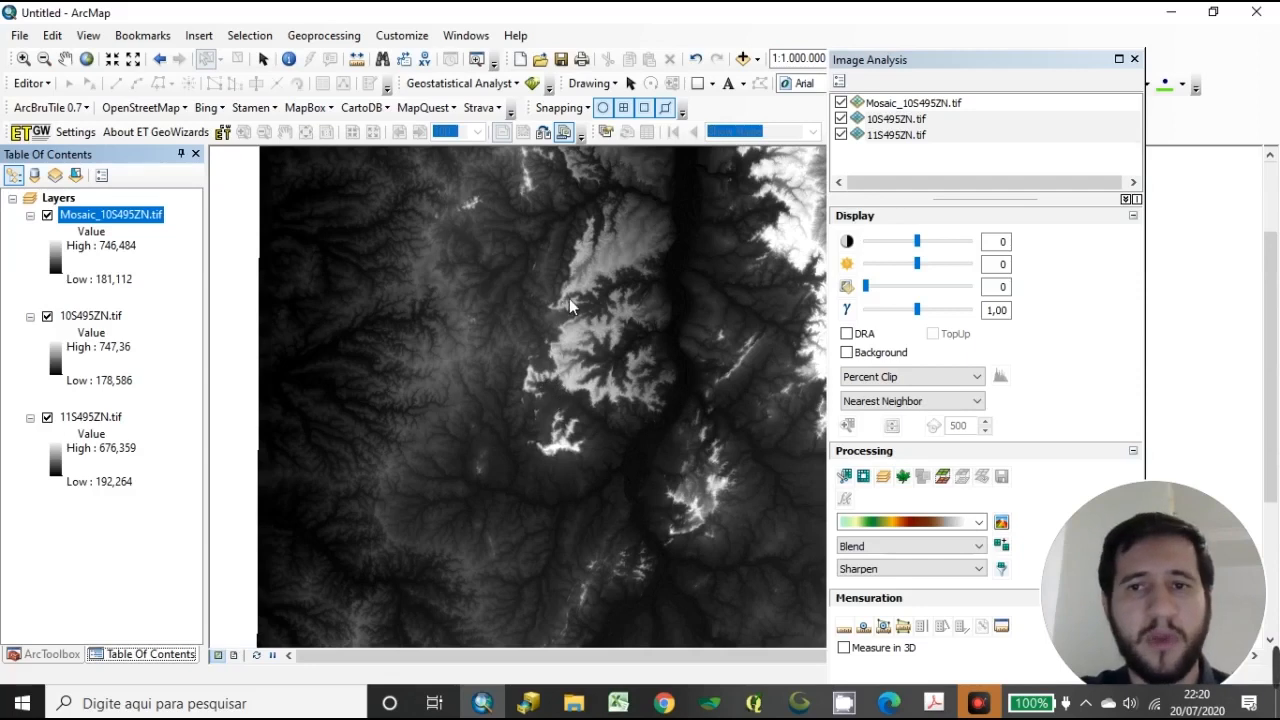
click(189, 268)
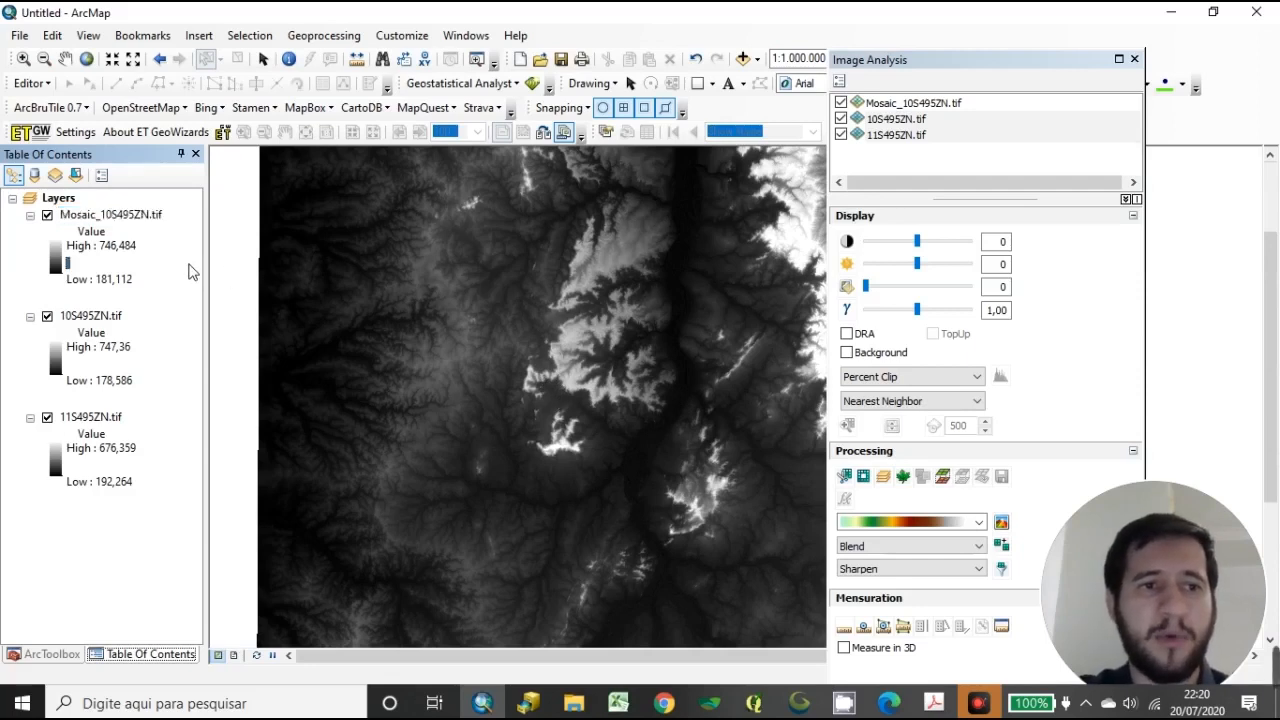
click(158, 216)
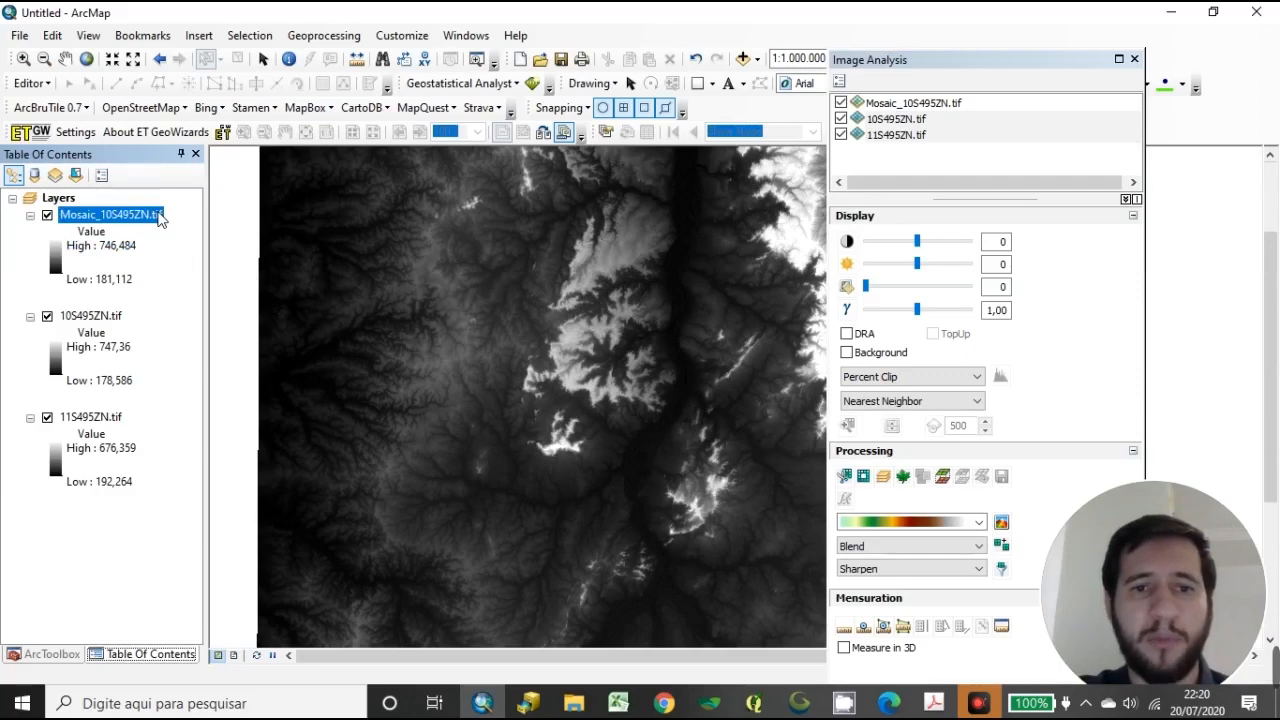
click(47, 216)
drag(508, 530, 469, 374)
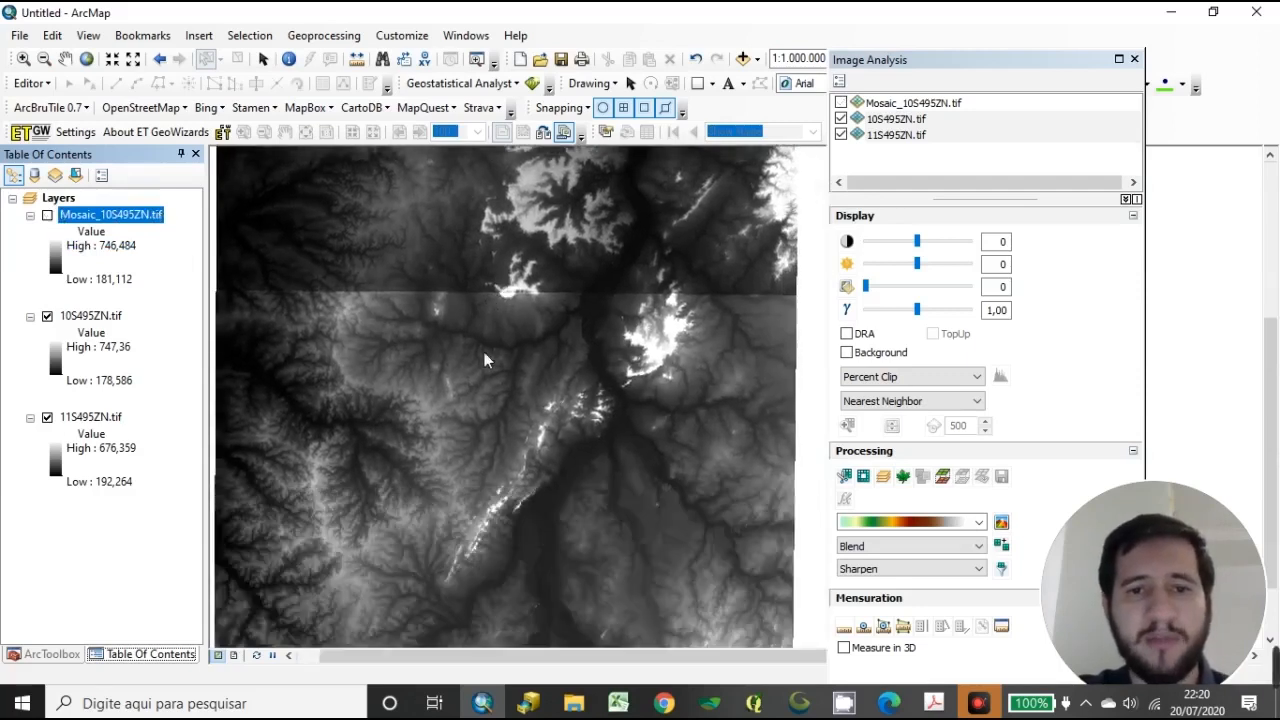
drag(544, 325, 543, 480)
drag(507, 389, 524, 562)
drag(543, 485, 548, 278)
drag(573, 425, 475, 308)
drag(537, 375, 540, 432)
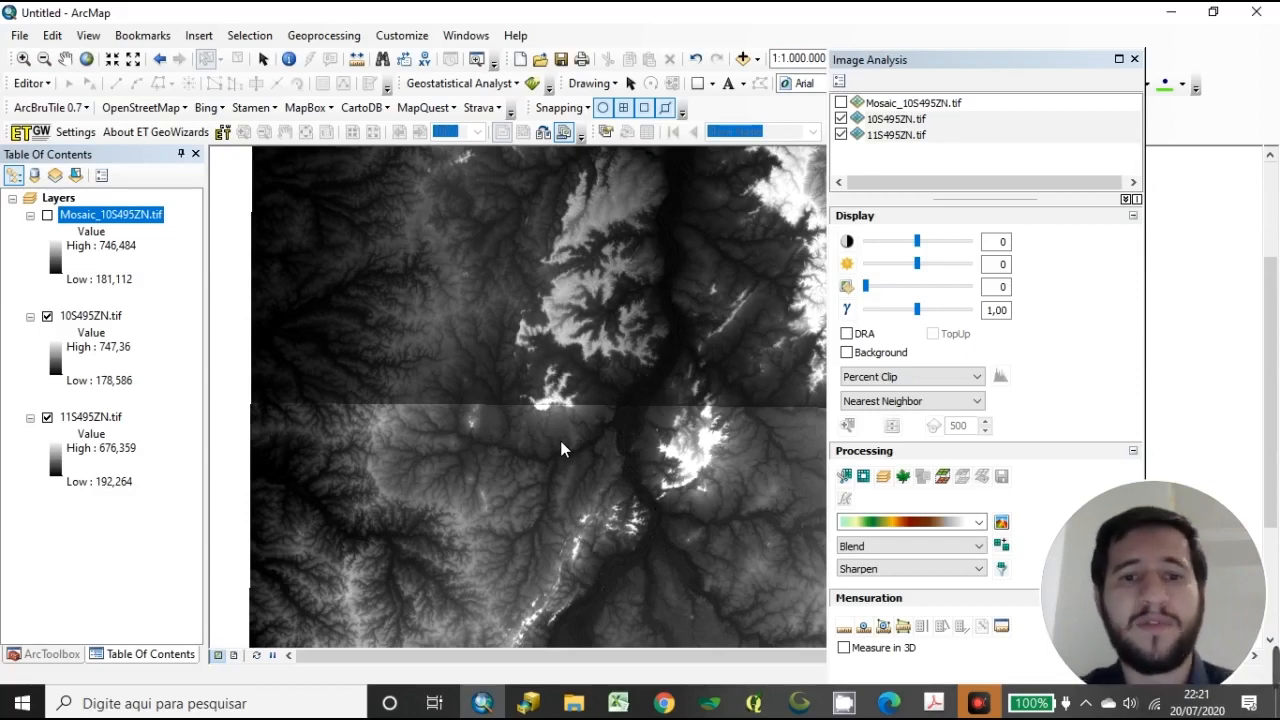
- Toggle the mosaic layer's visibility in the Image Analysis list to compare it with the separate rasters
click(916, 120)
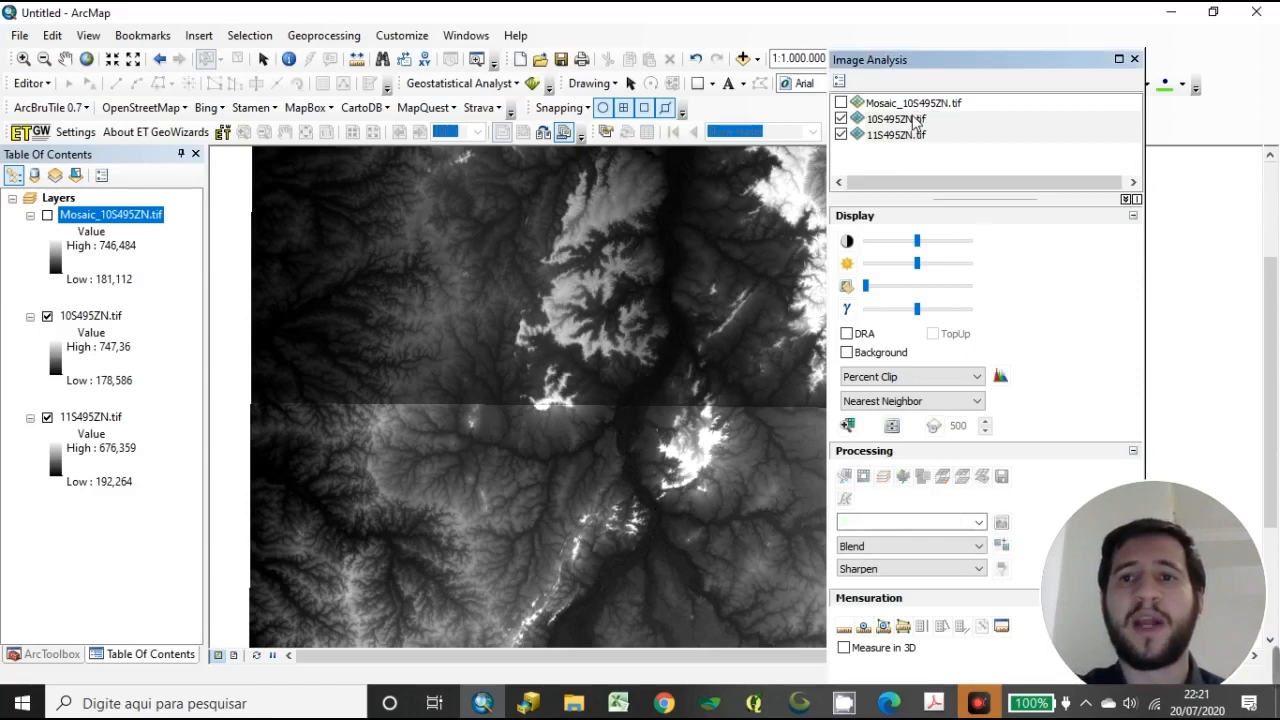
click(918, 103)
click(841, 103)
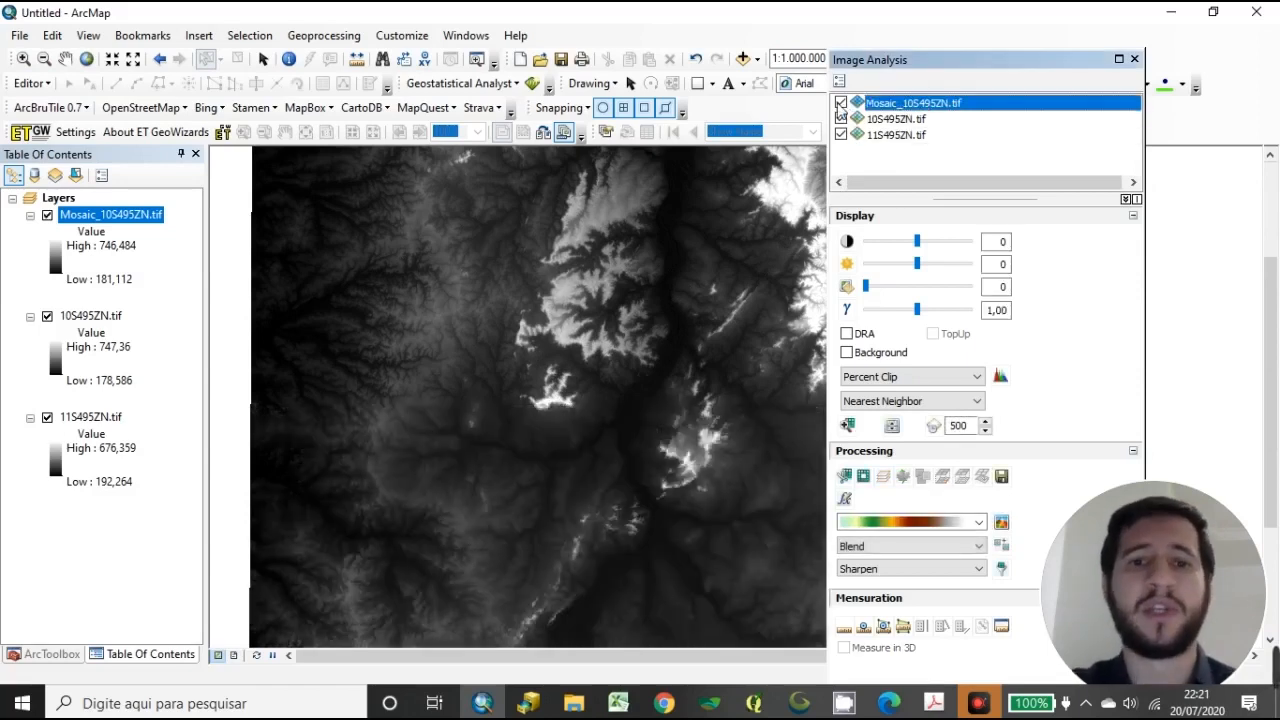
click(841, 103)
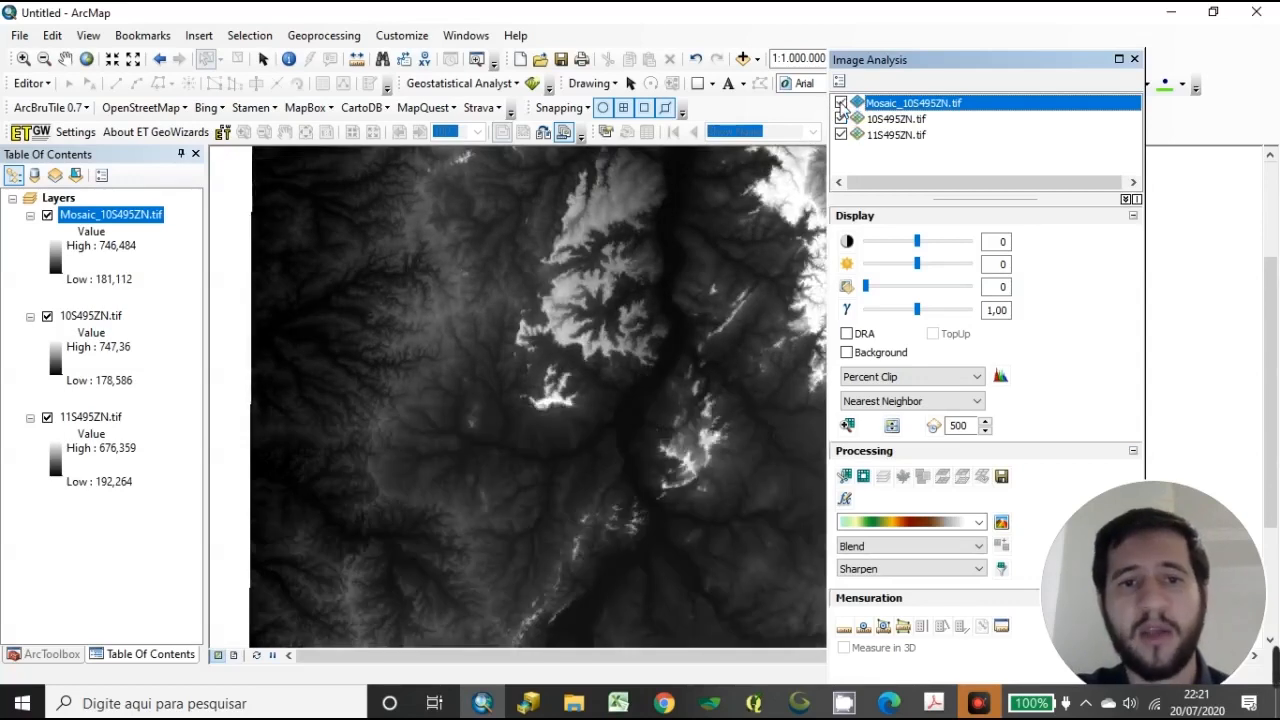
click(841, 103)
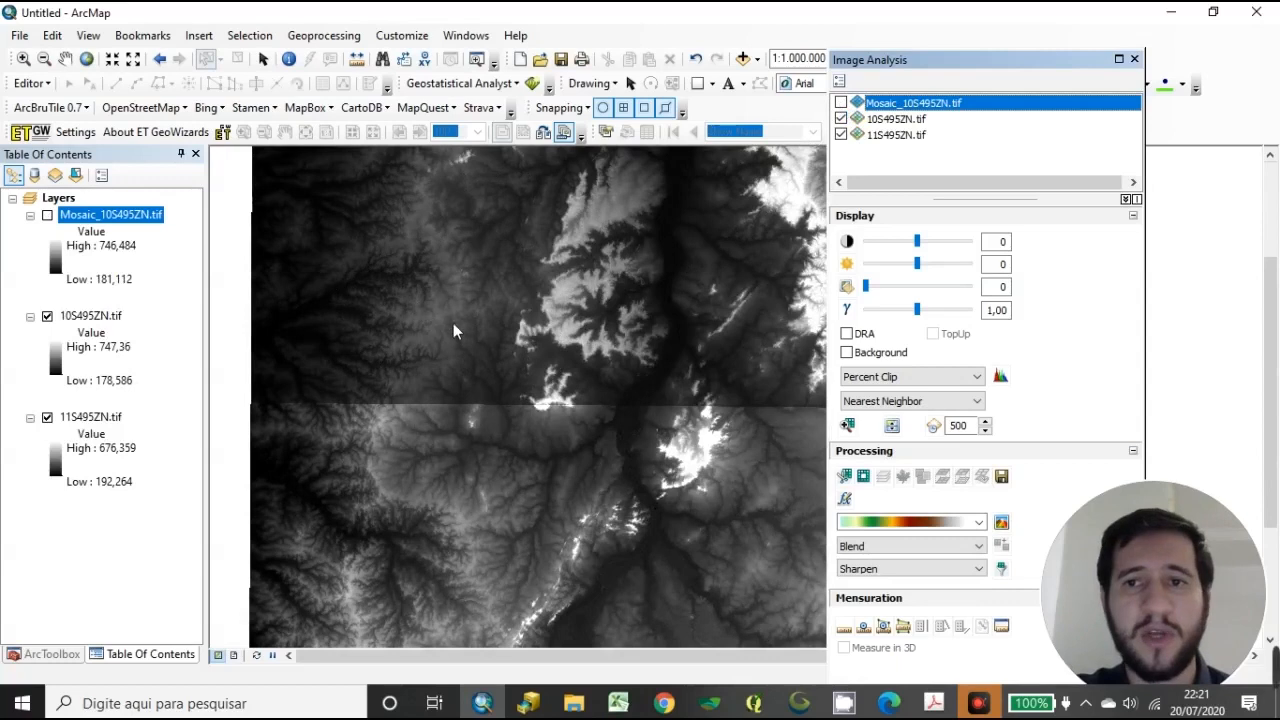
- Turn 10S495ZN.tif off and on, and select each source raster in the Image Analysis list to review the mosaic inputs
click(47, 316)
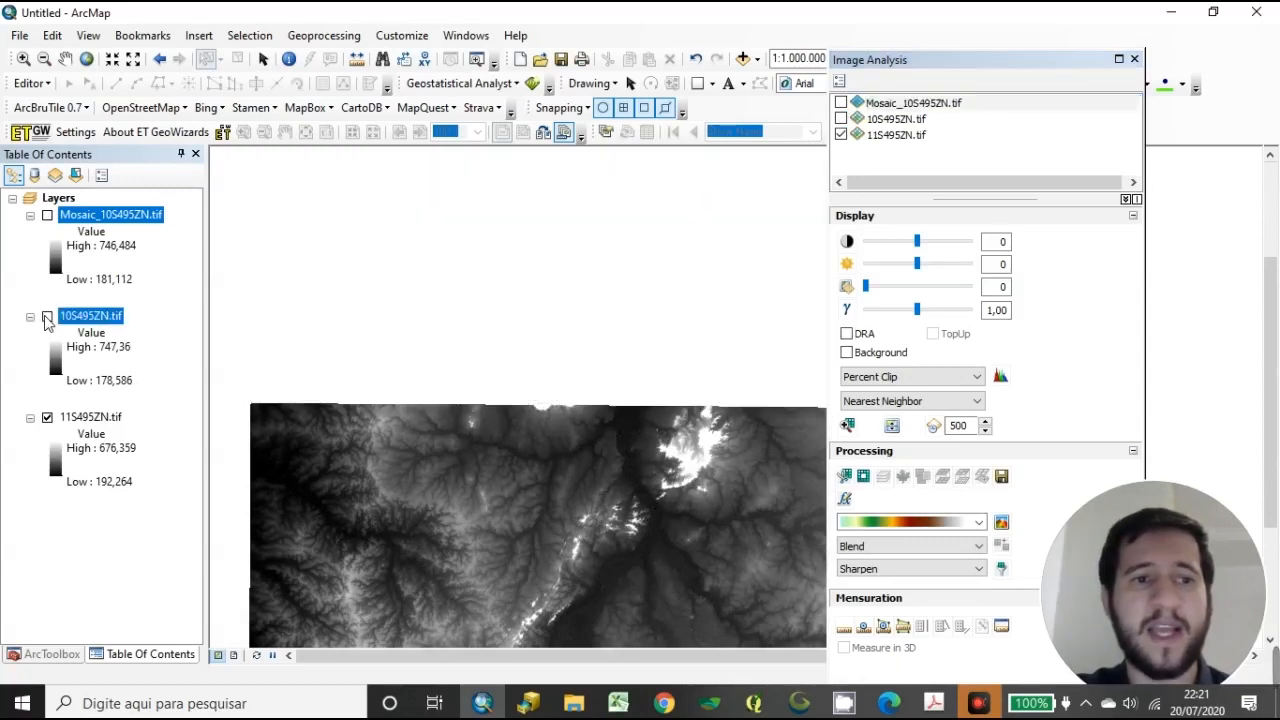
click(47, 318)
click(905, 119)
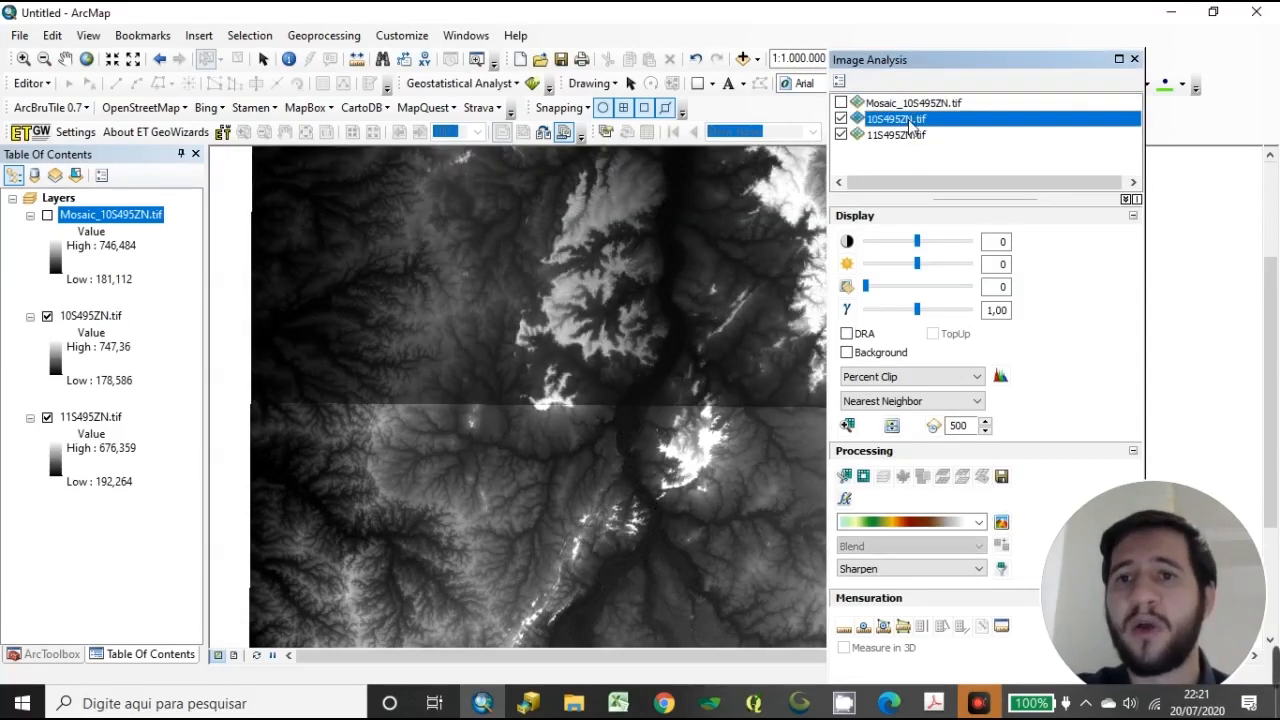
click(903, 136)
click(907, 121)
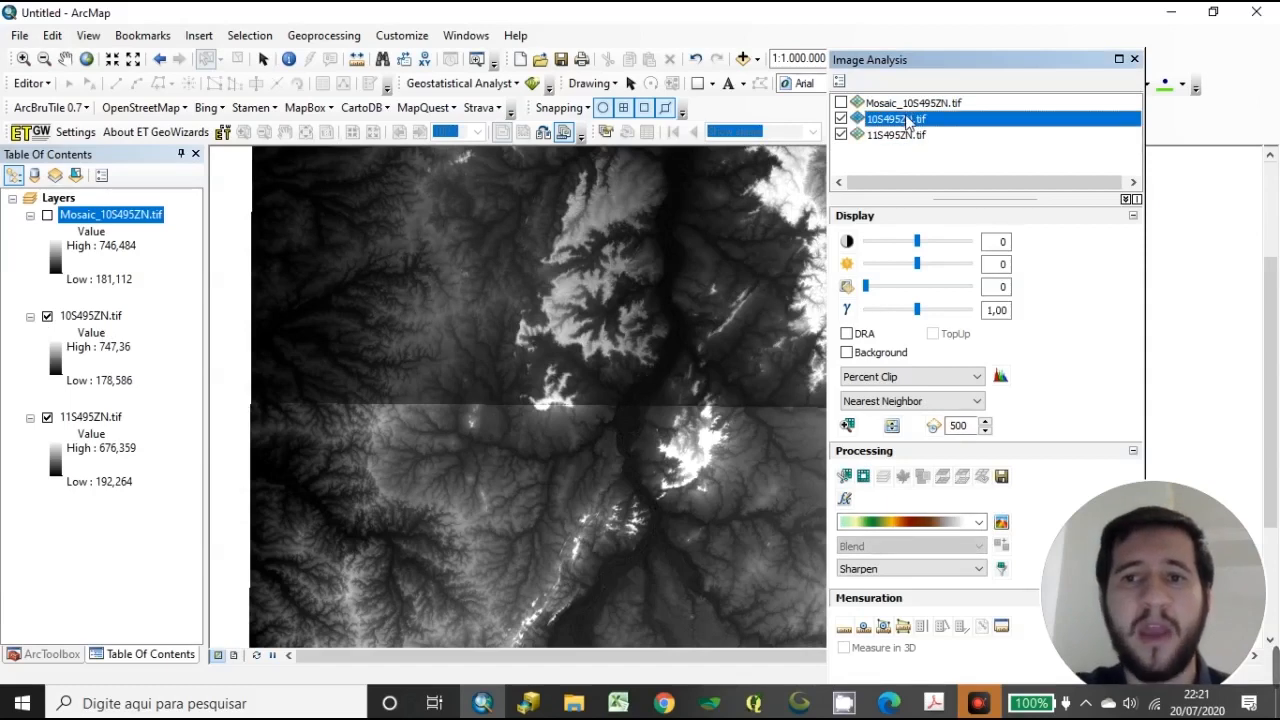
click(896, 136)
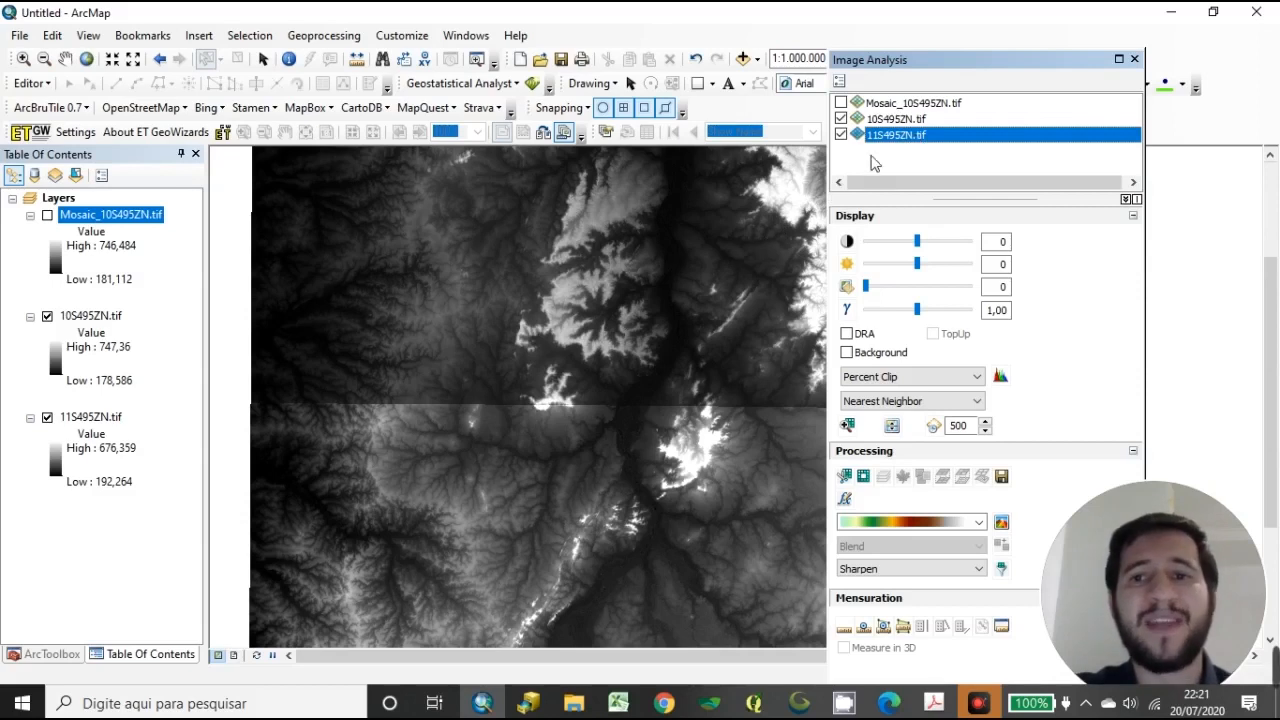
click(893, 119)
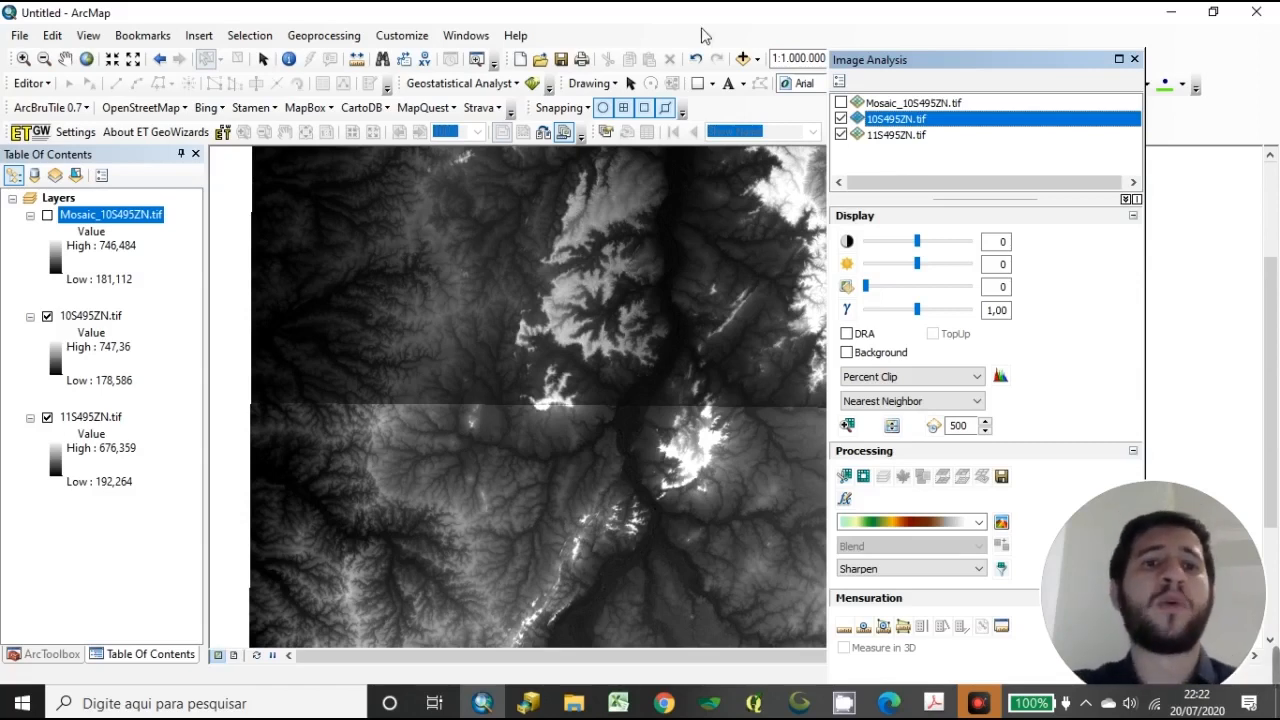
- Show the mosaic layer and hide both source rasters, 10S495ZN.tif and 11S495ZN.tif
scroll(371, 335, up, 1)
scroll(371, 335, up, 2)
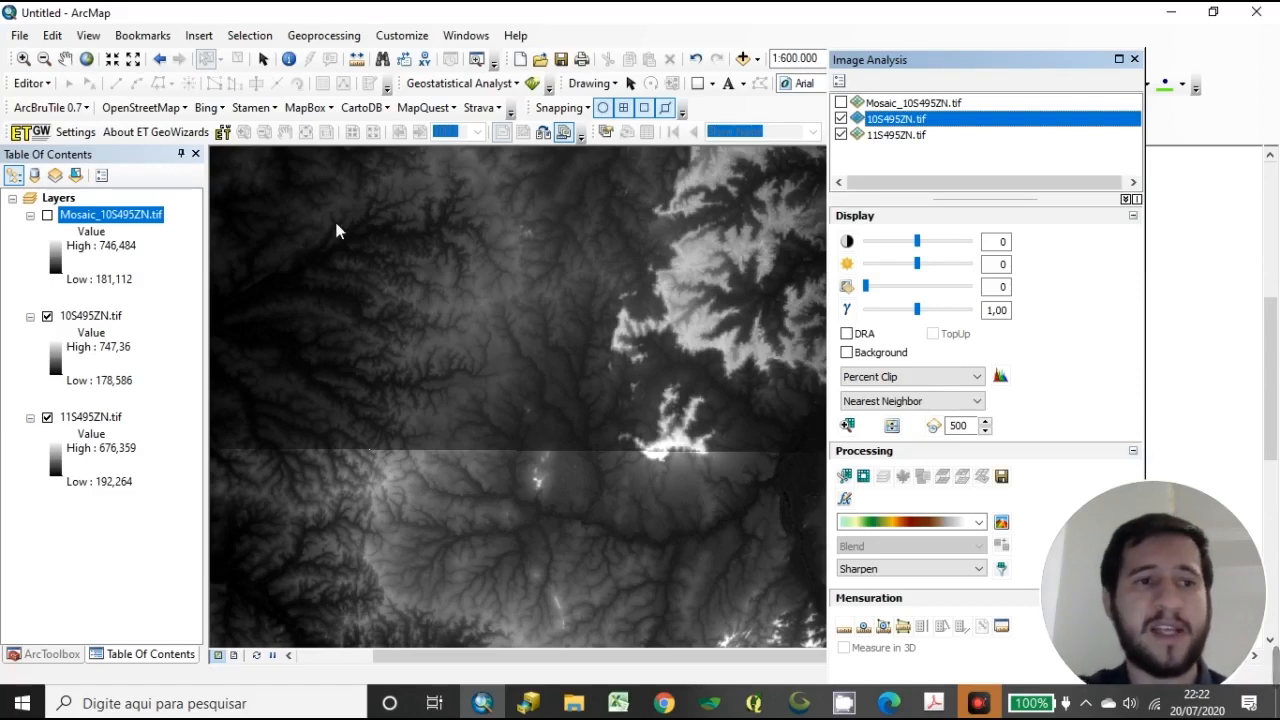
click(47, 215)
click(47, 417)
click(47, 316)
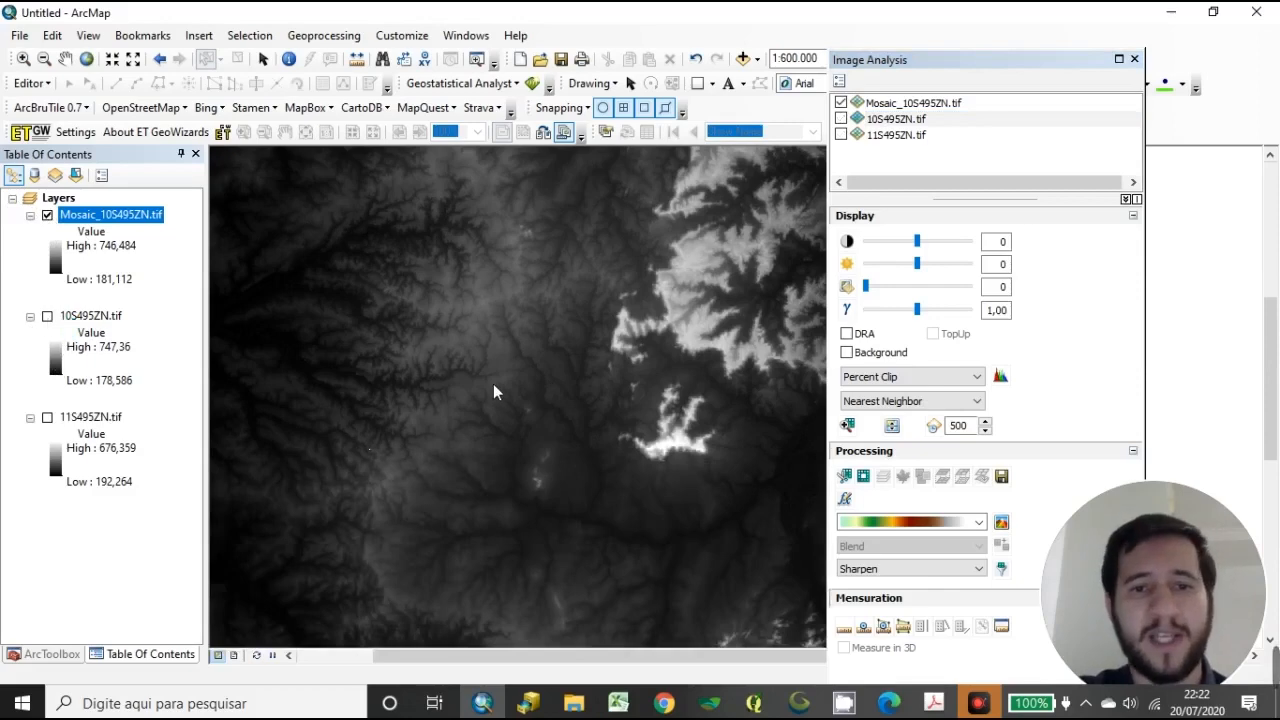